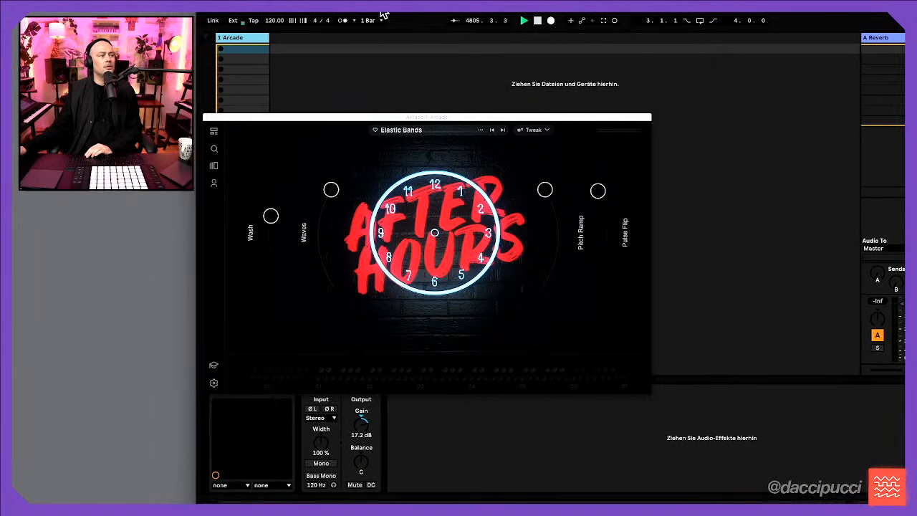
# Move the Arcade window aside and look through its Feed, Lines and Your Stuff pages
pyautogui.moveTo(380, 117); pyautogui.dragTo(220, 226)
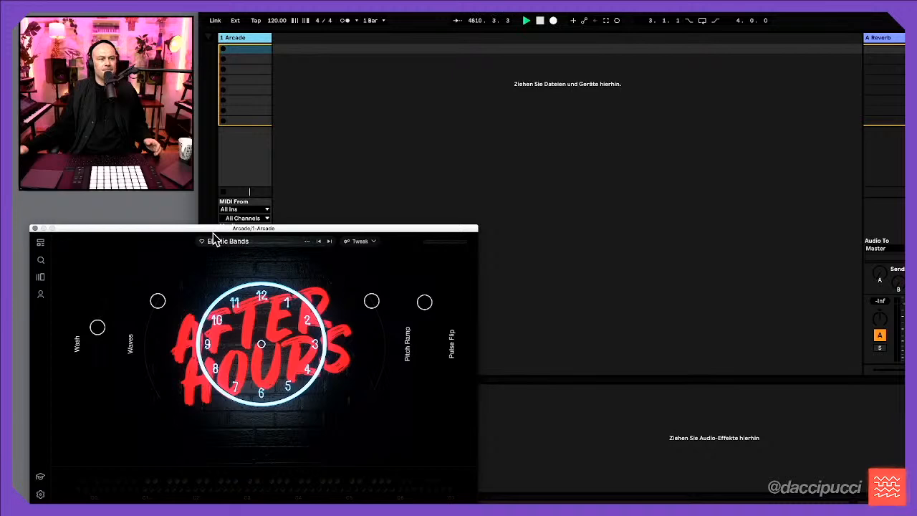
pyautogui.click(45, 249)
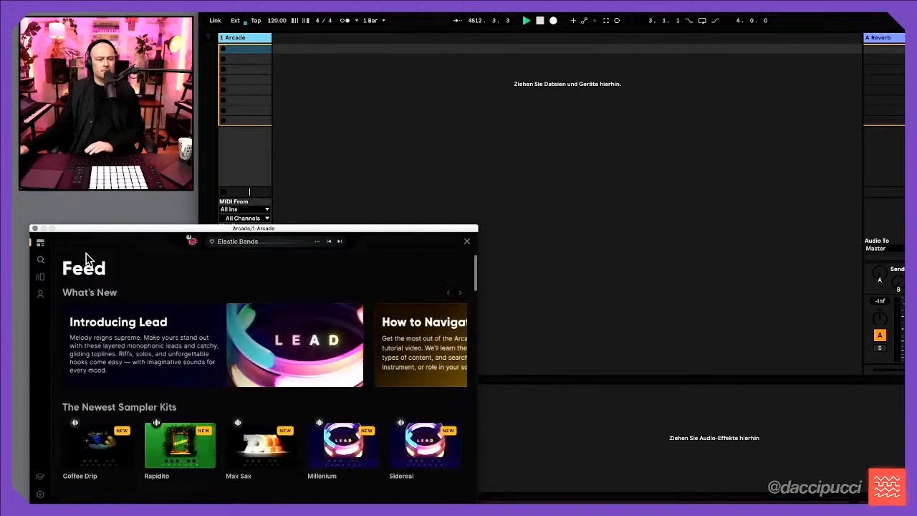
pyautogui.click(44, 278)
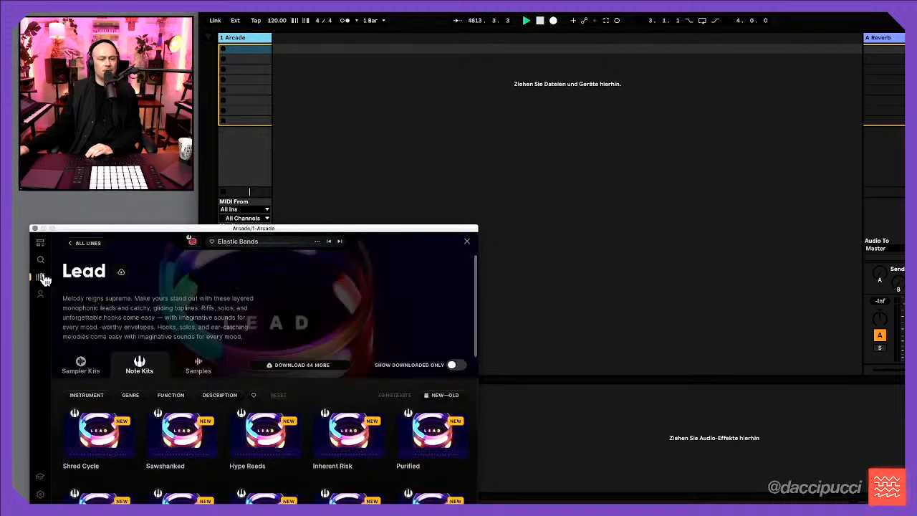
pyautogui.click(43, 296)
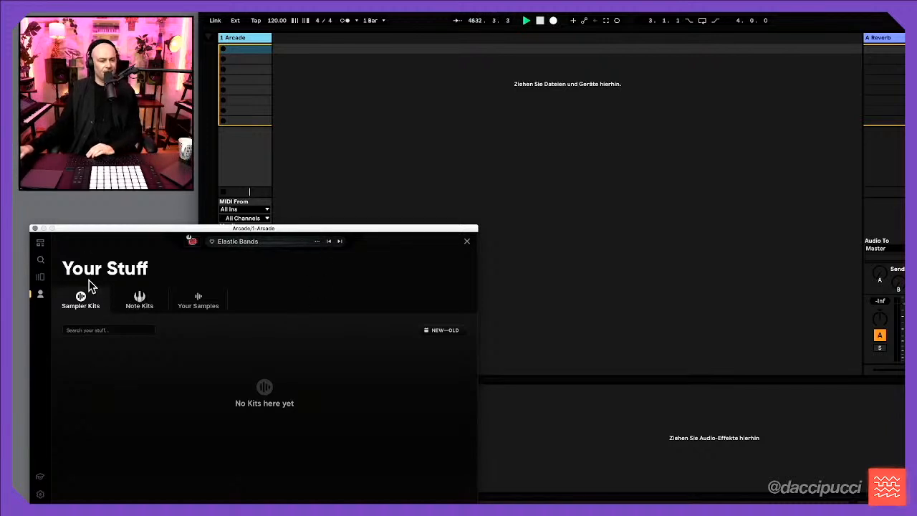
# Open Arcade's kit search and replace the Bass instrument filter with Drum
pyautogui.click(43, 260)
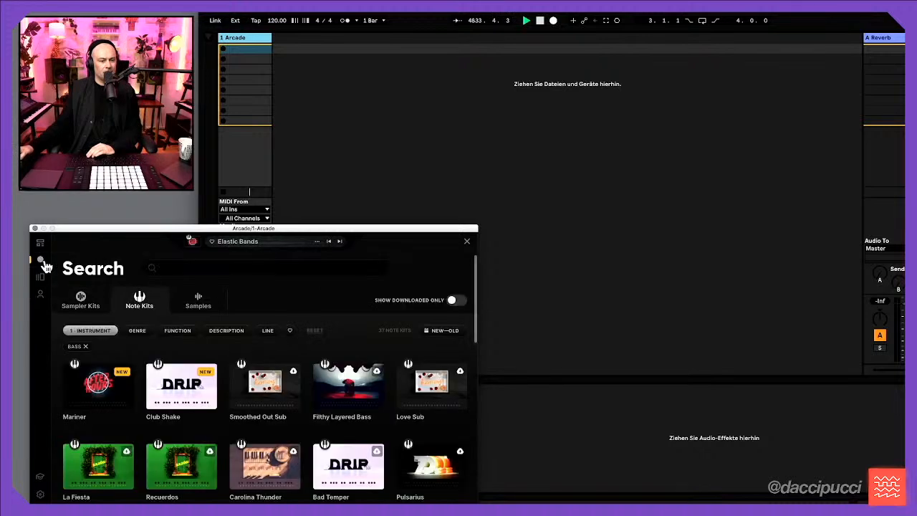
pyautogui.click(86, 346)
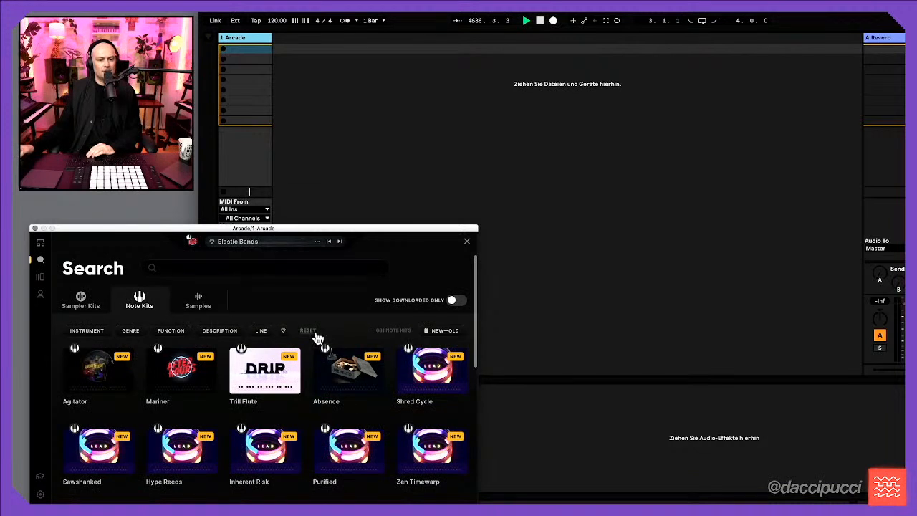
pyautogui.click(90, 333)
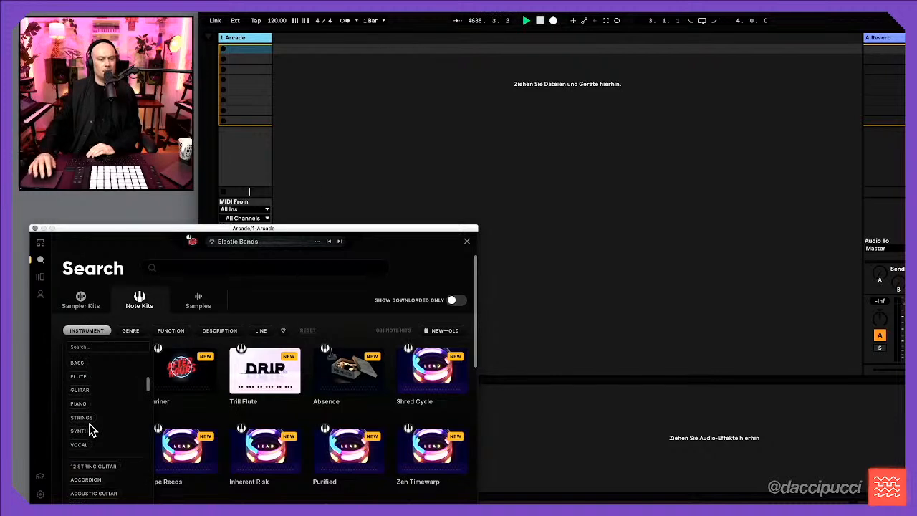
pyautogui.scroll(-2, 89, 428)
pyautogui.scroll(-6, 89, 428)
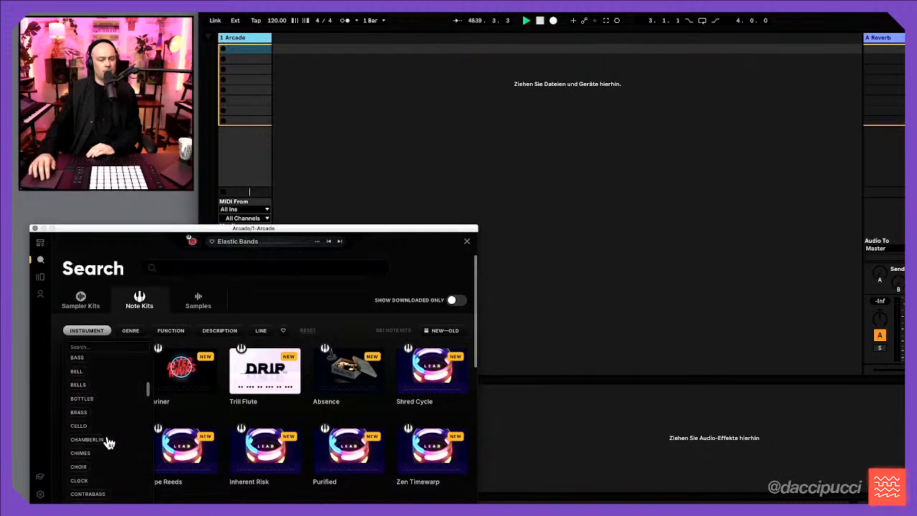
pyautogui.scroll(-6, 108, 440)
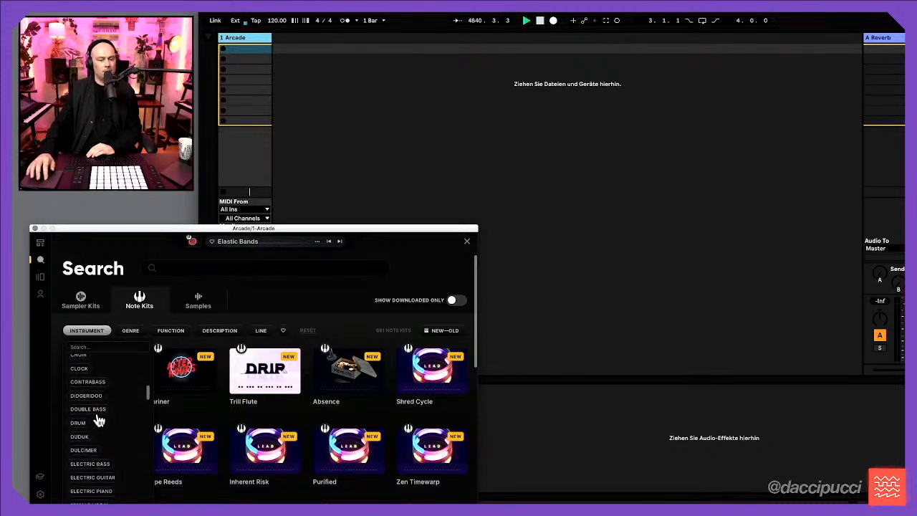
pyautogui.click(78, 425)
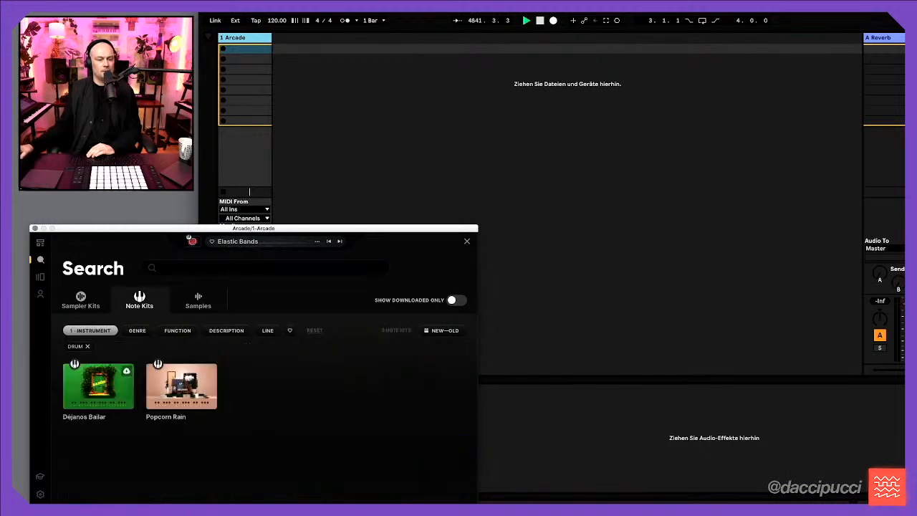
# Switch the search results to sampler kits and preview Rigid Material, Resist and Crazy for U
pyautogui.click(93, 304)
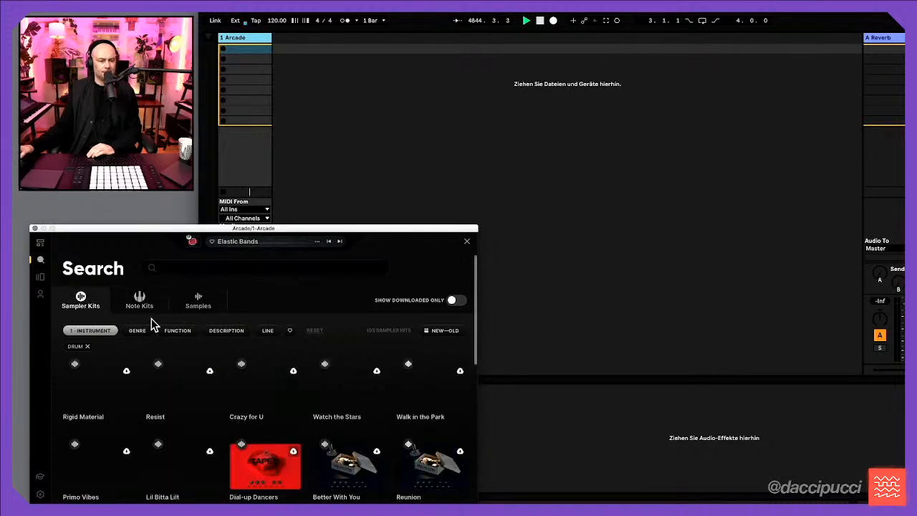
pyautogui.moveTo(77, 398)
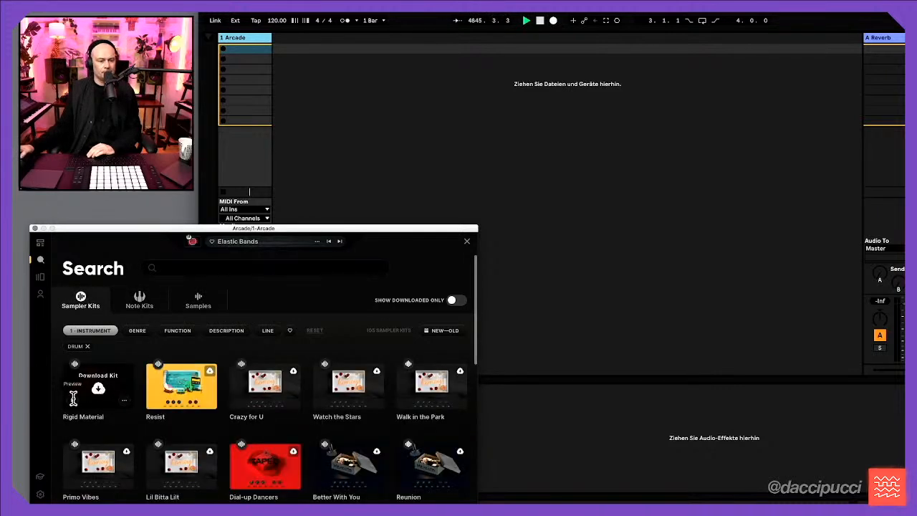
pyautogui.moveTo(156, 412)
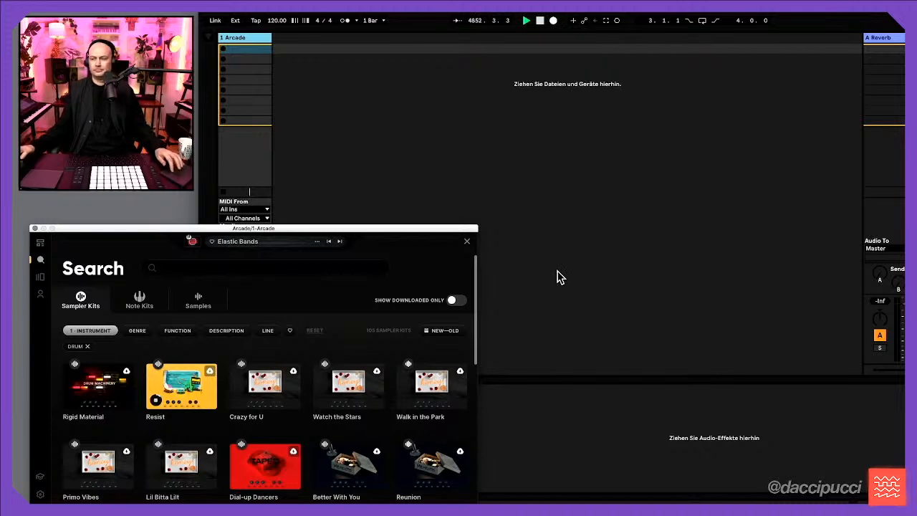
pyautogui.moveTo(268, 394)
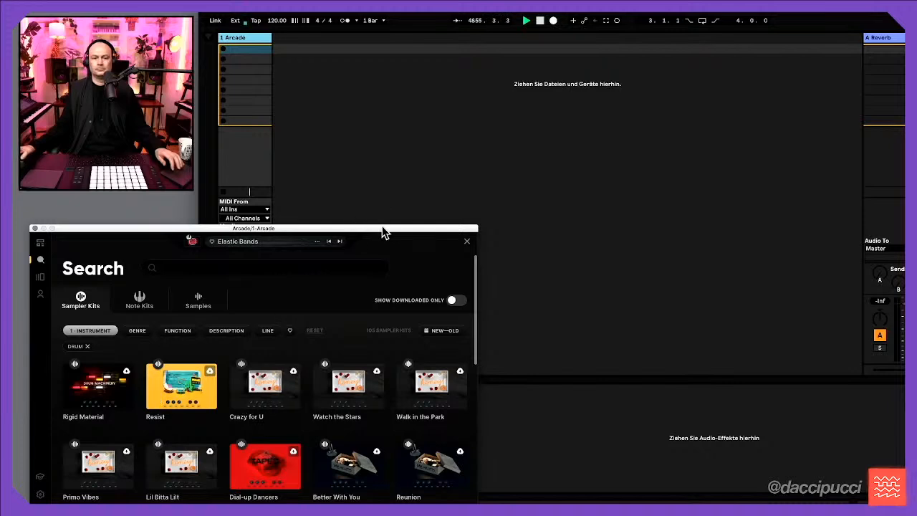
# Uncover the device chain, switch off the Utility effect on the Arcade track, and move the plug-in window back
pyautogui.moveTo(382, 228); pyautogui.dragTo(722, 178)
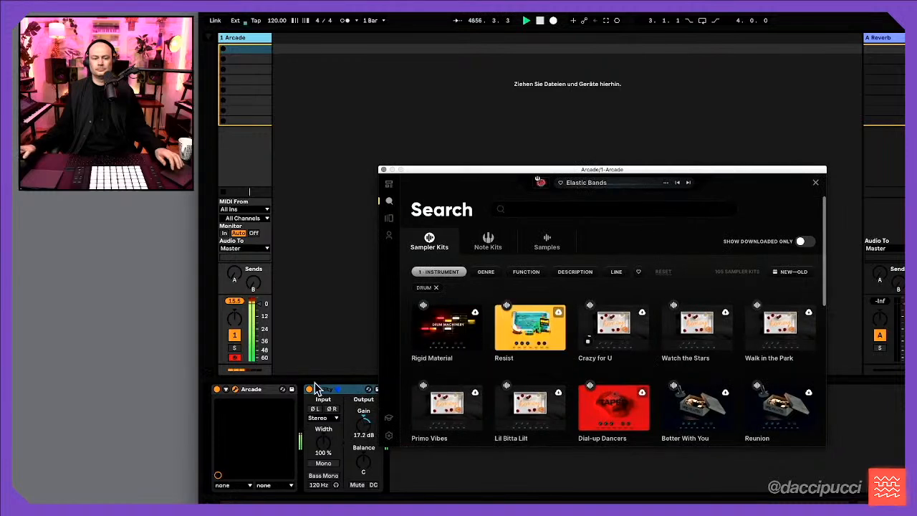
pyautogui.click(310, 392)
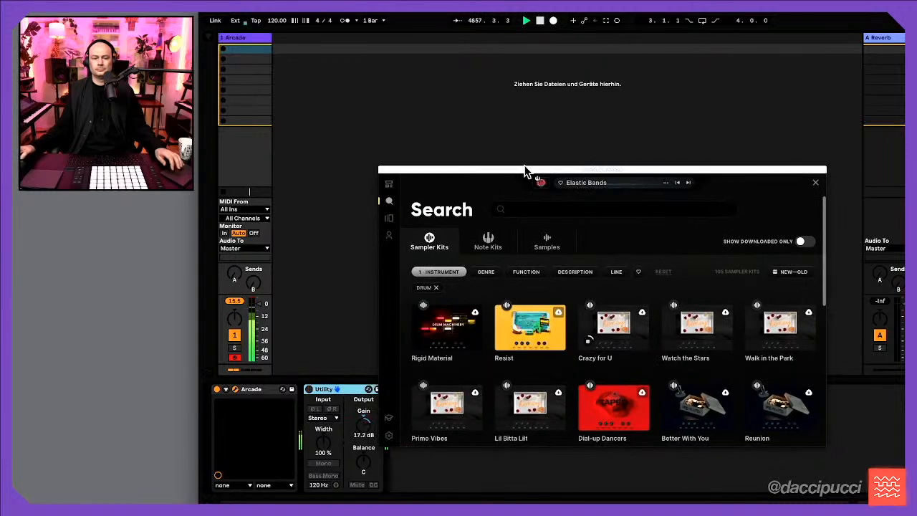
pyautogui.moveTo(528, 170); pyautogui.dragTo(170, 211)
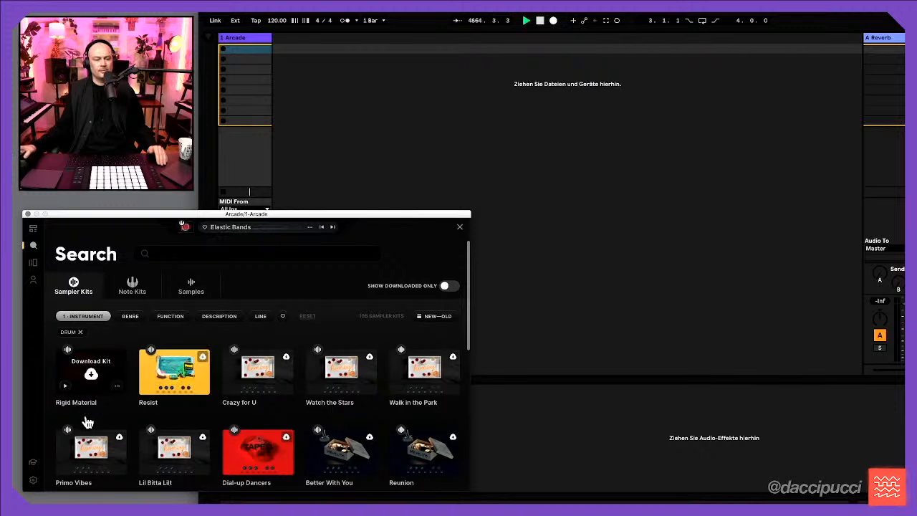
# Preview the Rigid Material kit and narrow the sampler kits to the Drum Machinery line
pyautogui.click(65, 389)
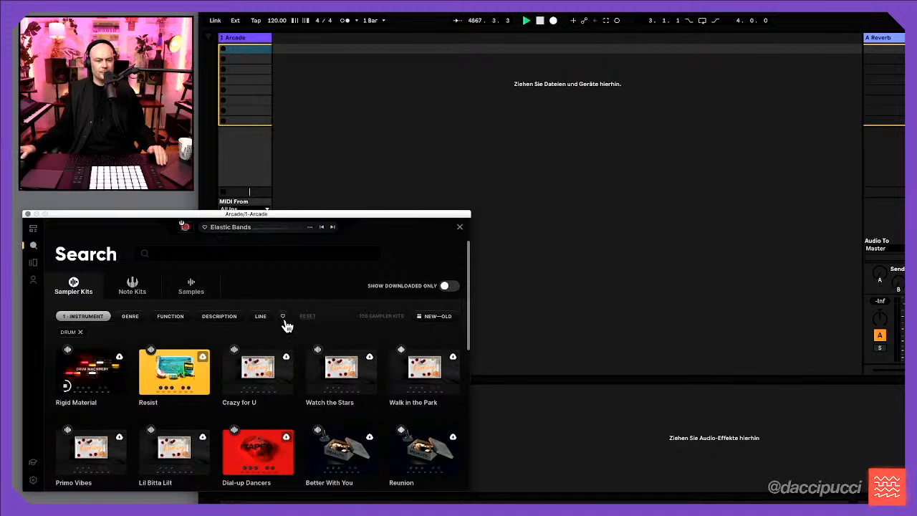
pyautogui.click(261, 316)
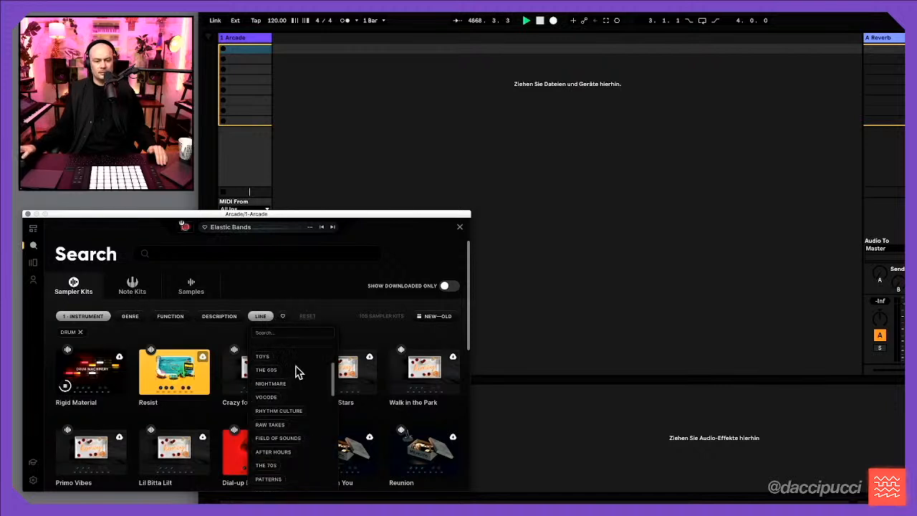
pyautogui.scroll(-6, 297, 376)
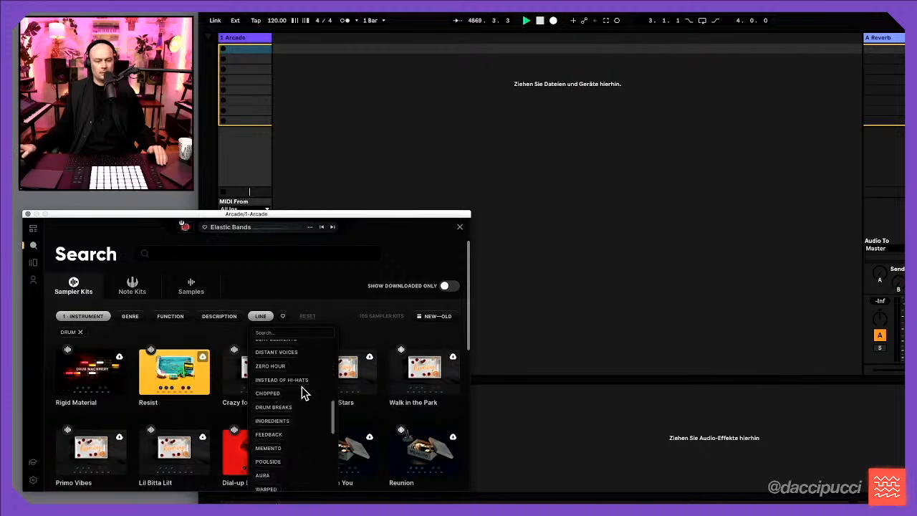
pyautogui.scroll(-6, 302, 392)
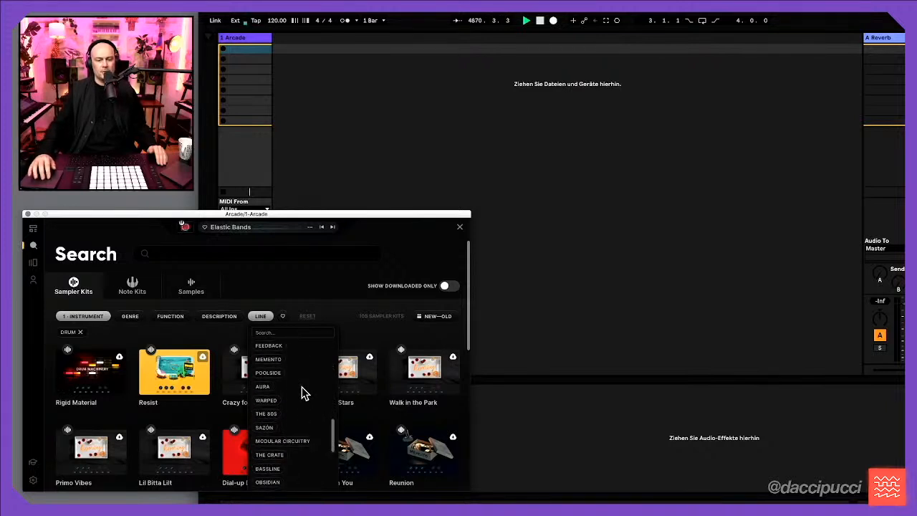
pyautogui.scroll(-5, 303, 392)
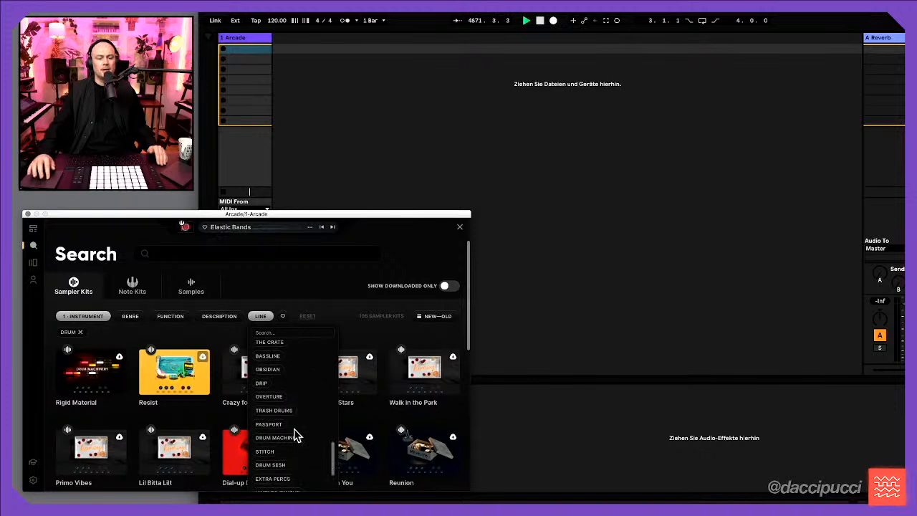
pyautogui.click(294, 437)
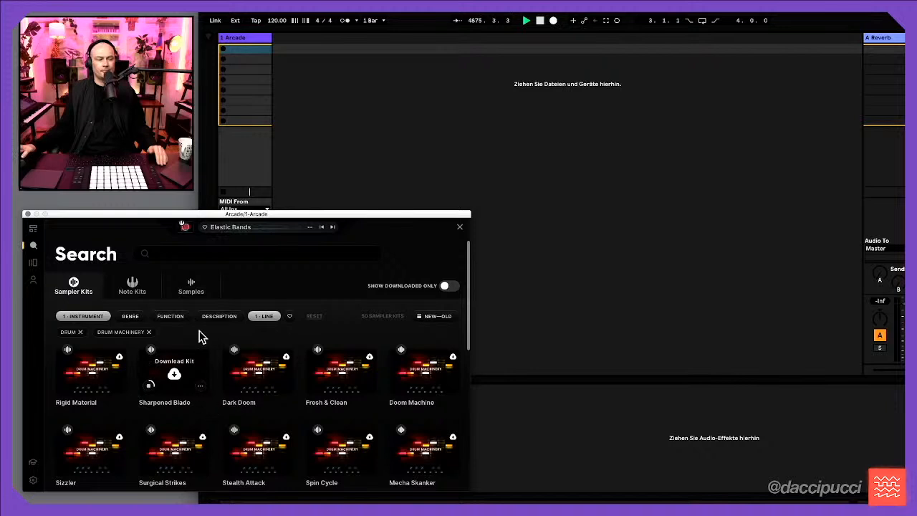
# Preview the Dark Doom, Fresh & Clean and Doom Machine sampler kits
pyautogui.moveTo(295, 215); pyautogui.dragTo(324, 218)
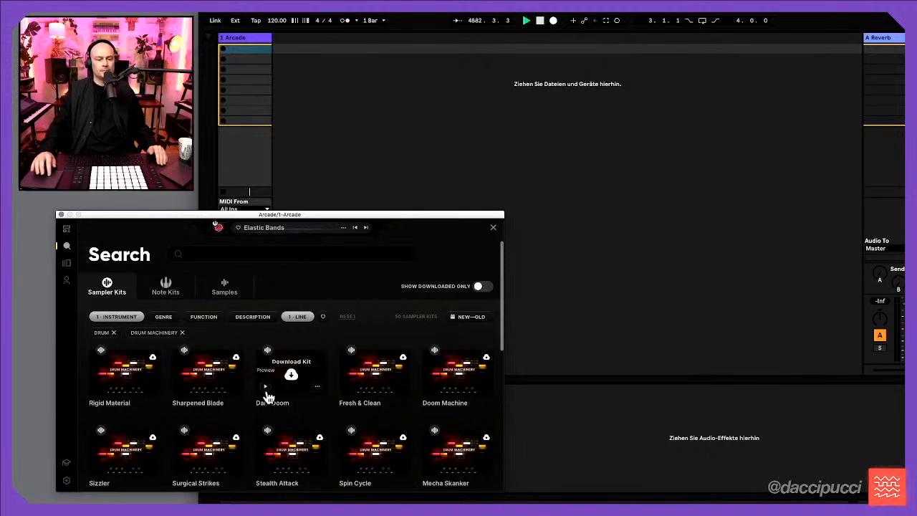
pyautogui.click(265, 388)
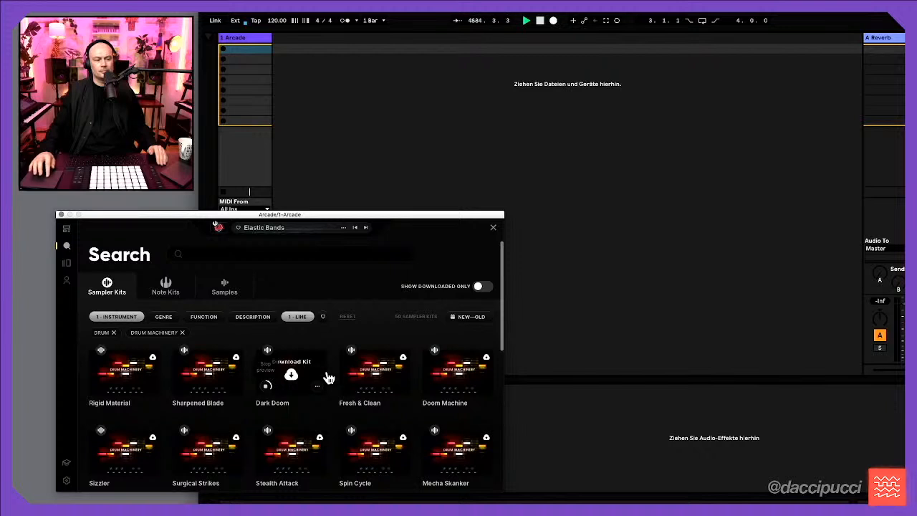
pyautogui.moveTo(326, 375)
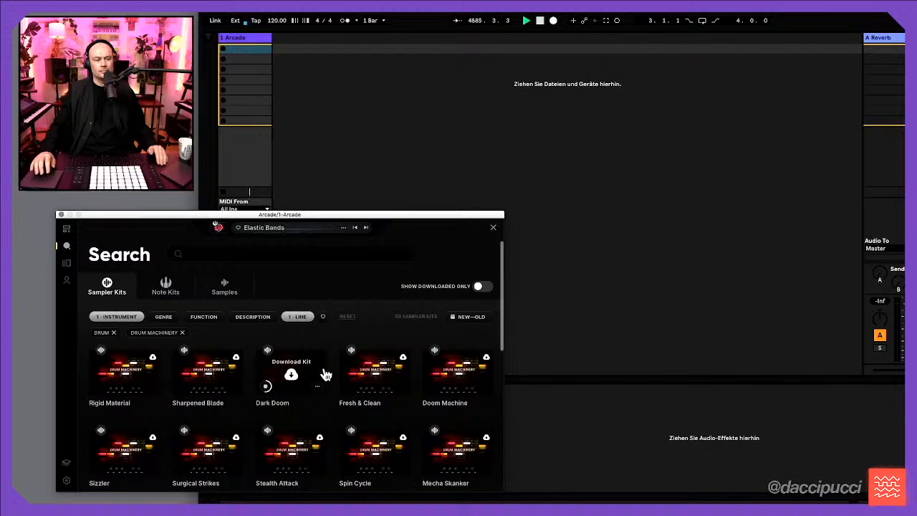
pyautogui.moveTo(349, 389)
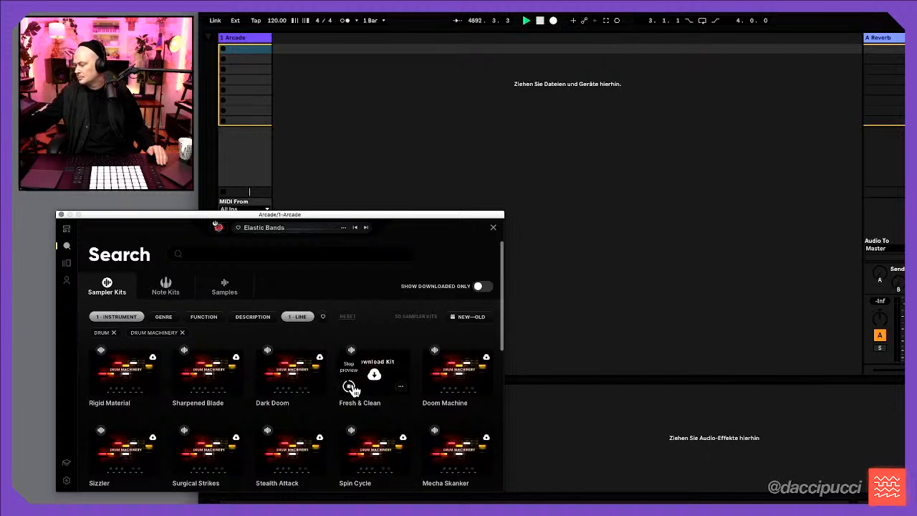
pyautogui.click(349, 387)
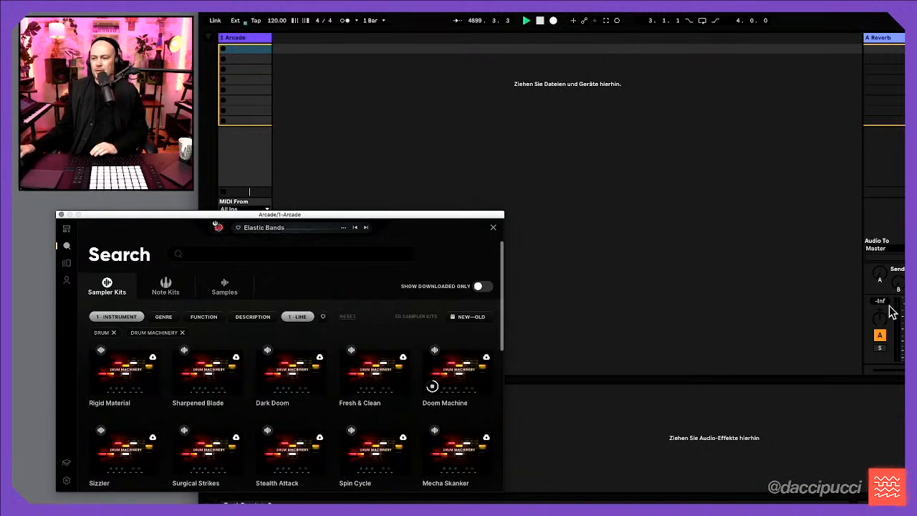
# Preview the Rigid Material and Sharpened Blade kits again and download Sharpened Blade
pyautogui.press('super+alt+p')
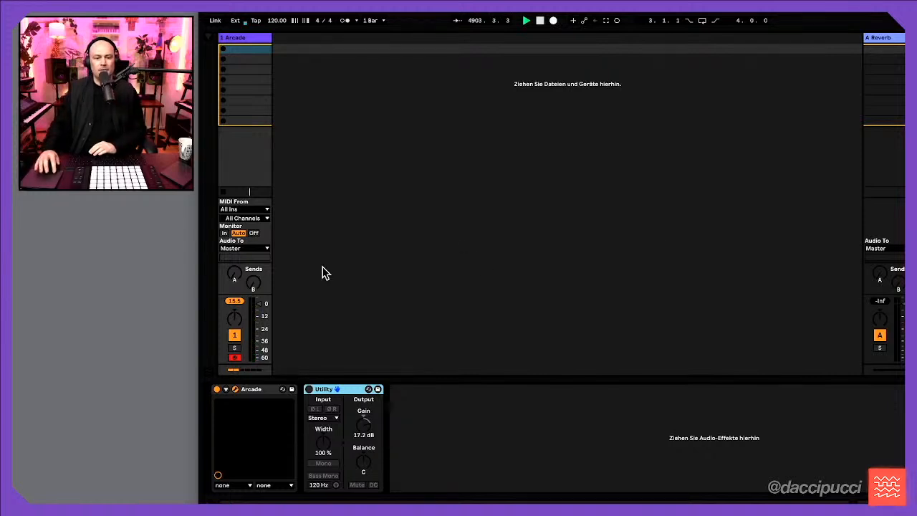
pyautogui.press('super+alt+p')
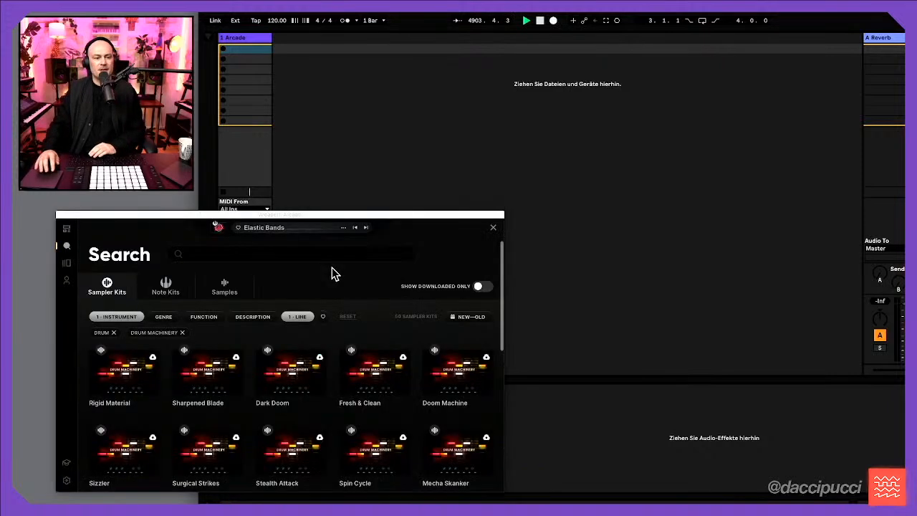
pyautogui.click(126, 384)
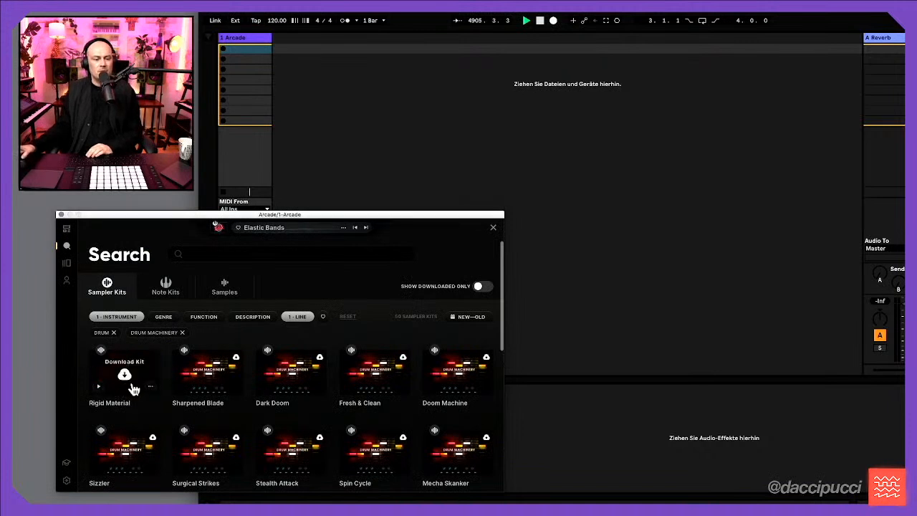
pyautogui.click(101, 389)
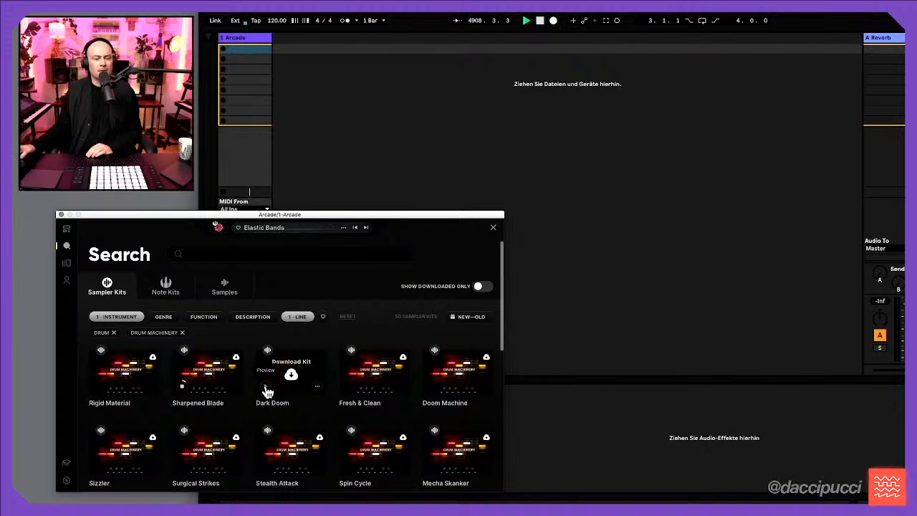
pyautogui.click(209, 378)
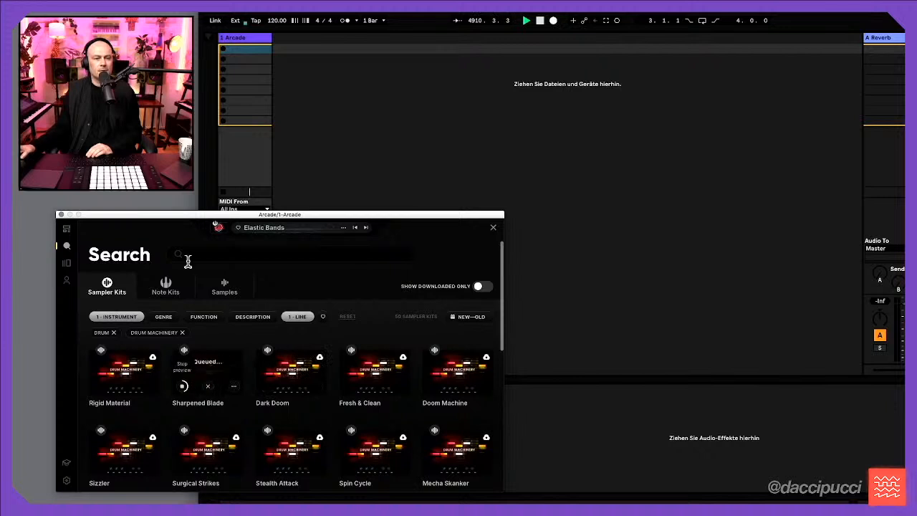
# Return focus to the Live set and hide the Arcade plug-in window
pyautogui.click(339, 151)
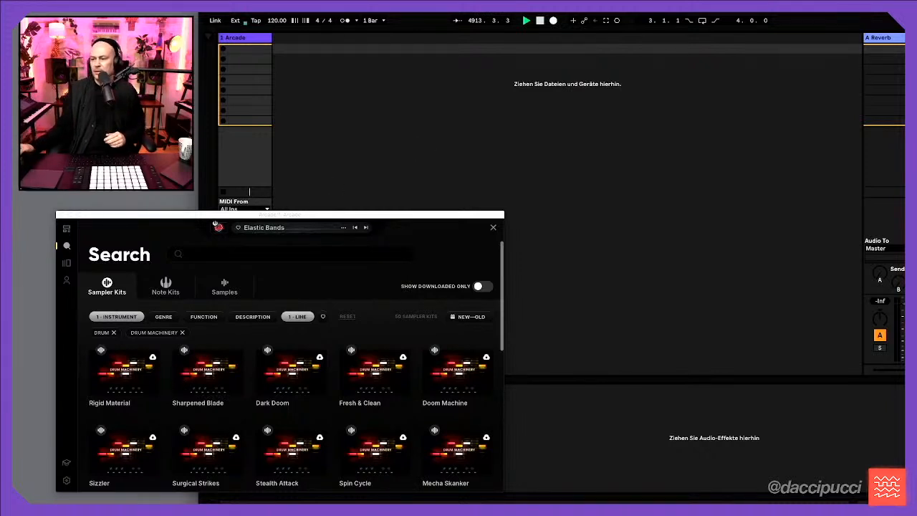
pyautogui.press('alt+super+p')
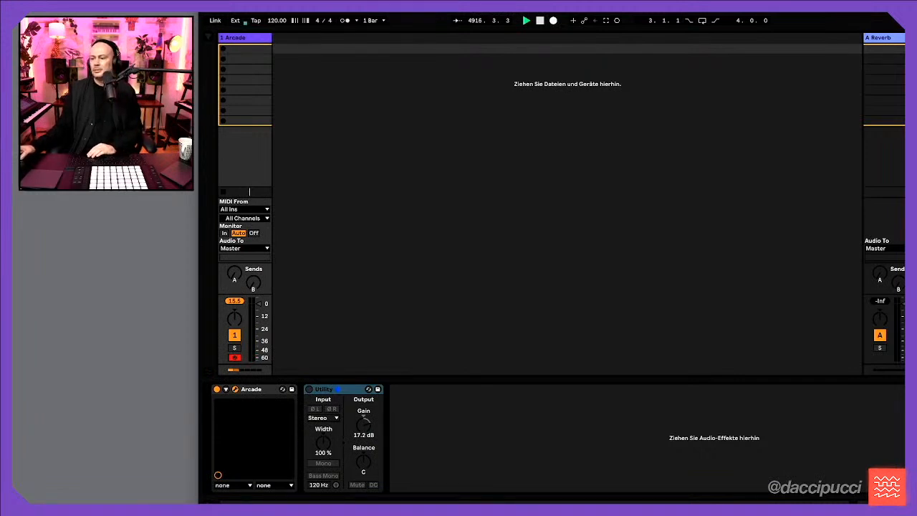
# Show the Arcade plug-in window again and set the Live set's tempo to 80 BPM
pyautogui.press('alt+super+p')
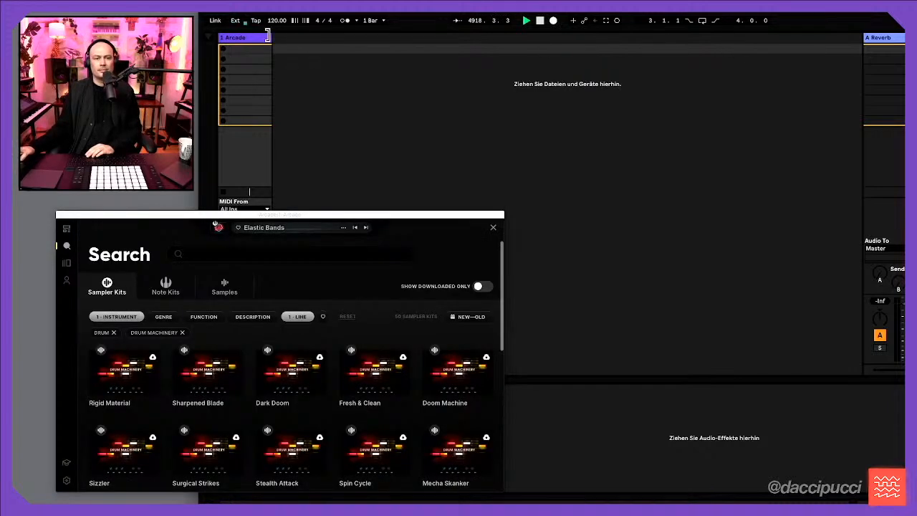
pyautogui.click(276, 20)
pyautogui.write('8')
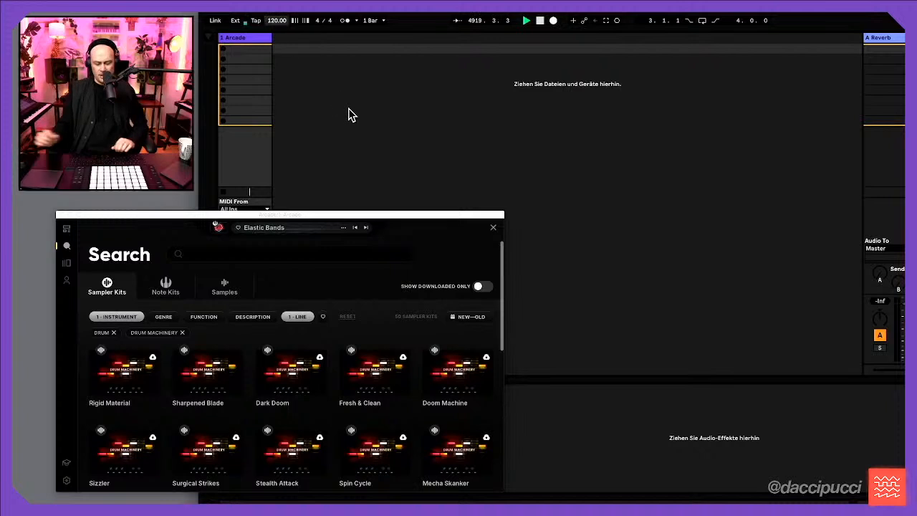
pyautogui.write('0')
pyautogui.press('Return')
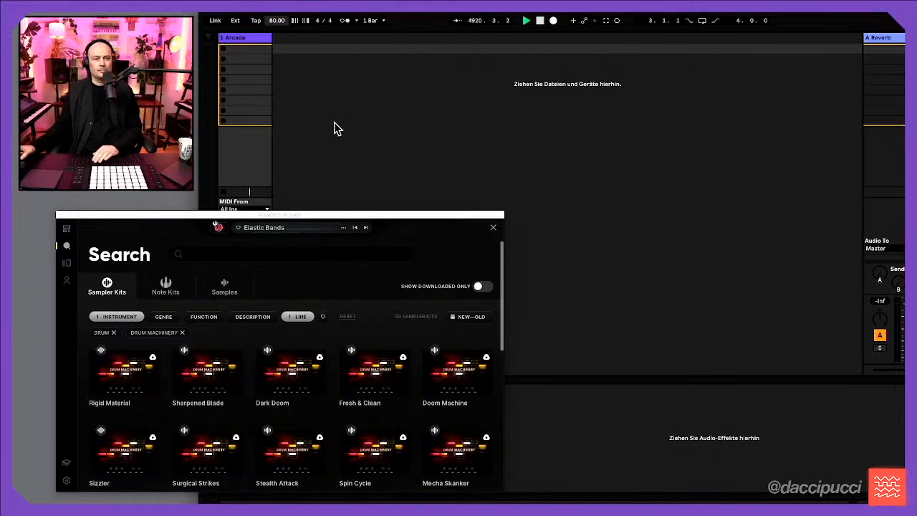
# Load the Sharpened Blade sampler kit and reset the peak level on the Arcade track
pyautogui.click(343, 111)
pyautogui.moveTo(318, 219); pyautogui.dragTo(344, 213)
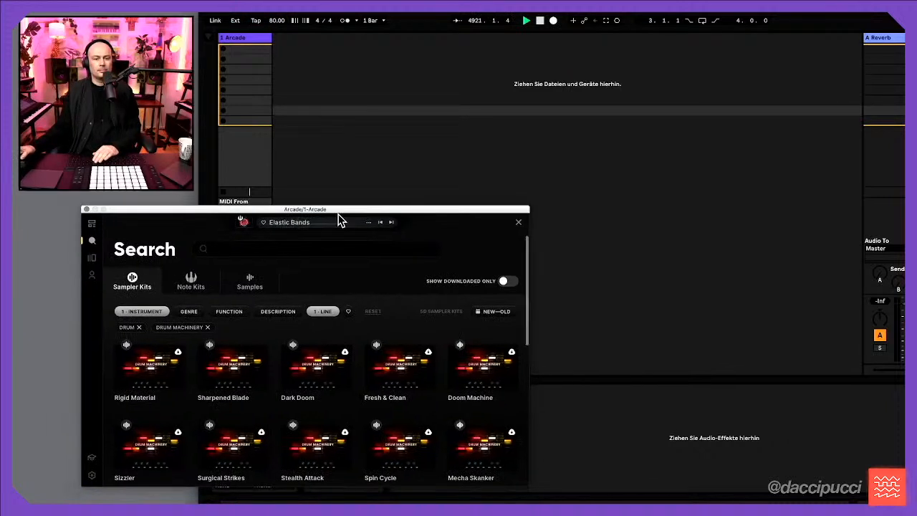
pyautogui.click(234, 369)
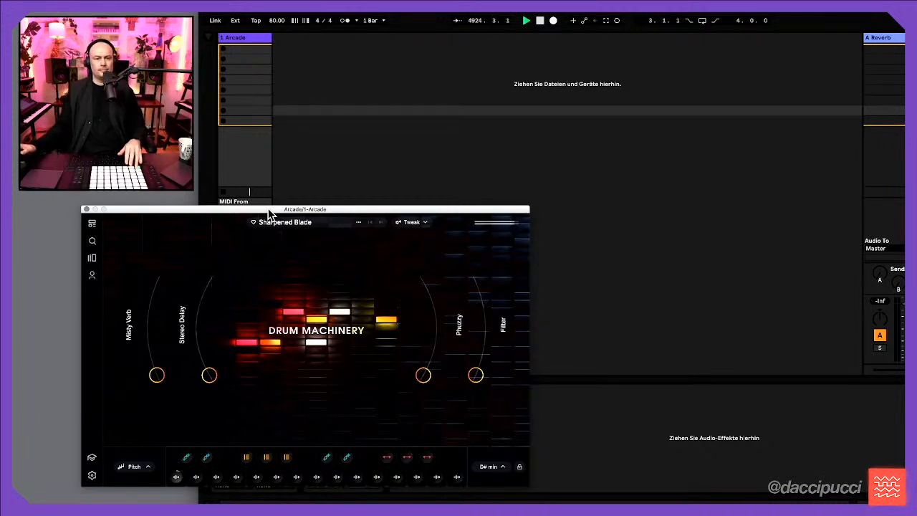
pyautogui.moveTo(280, 211); pyautogui.dragTo(517, 148)
pyautogui.click(234, 301)
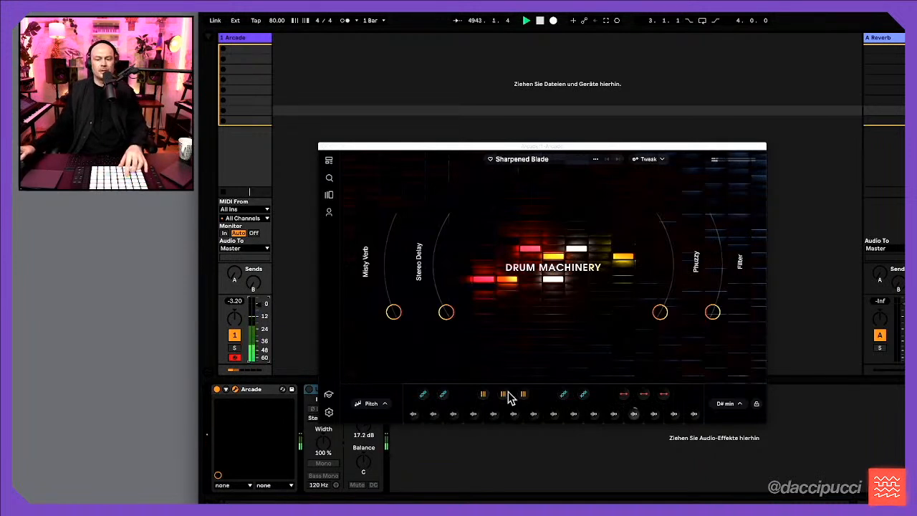
# Open the Datawerk Mid Snappy Snare Stagger Groove 01 sample of the kit for editing
pyautogui.click(573, 416)
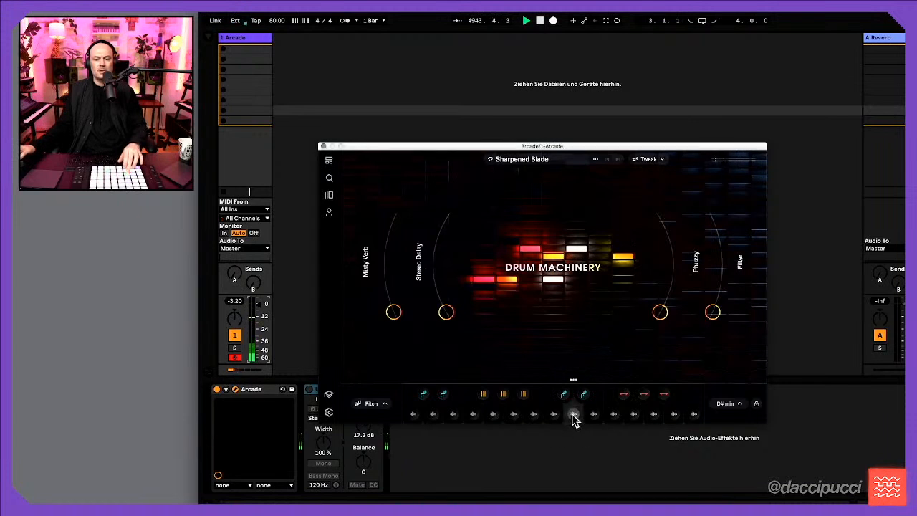
pyautogui.click(649, 159)
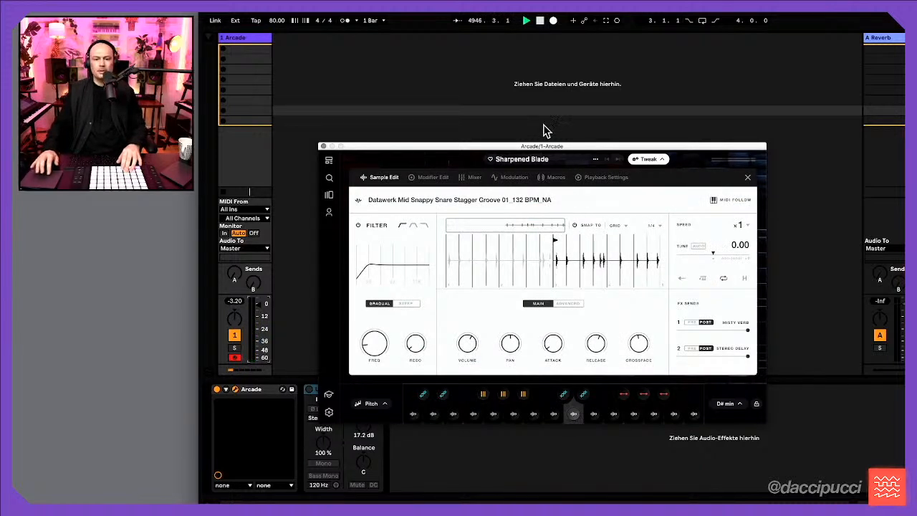
pyautogui.moveTo(549, 147); pyautogui.dragTo(243, 230)
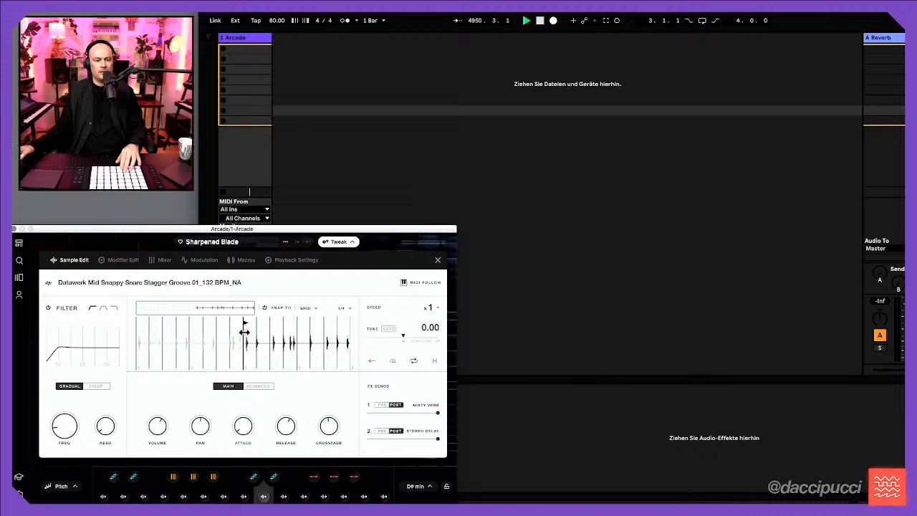
# Set the snare sample's snap grid to 1/64 and move its playback start marker to the second loud transient
pyautogui.moveTo(245, 347)
pyautogui.mouseDown()
pyautogui.moveTo(254, 349)
pyautogui.moveTo(245, 349)
pyautogui.mouseUp()
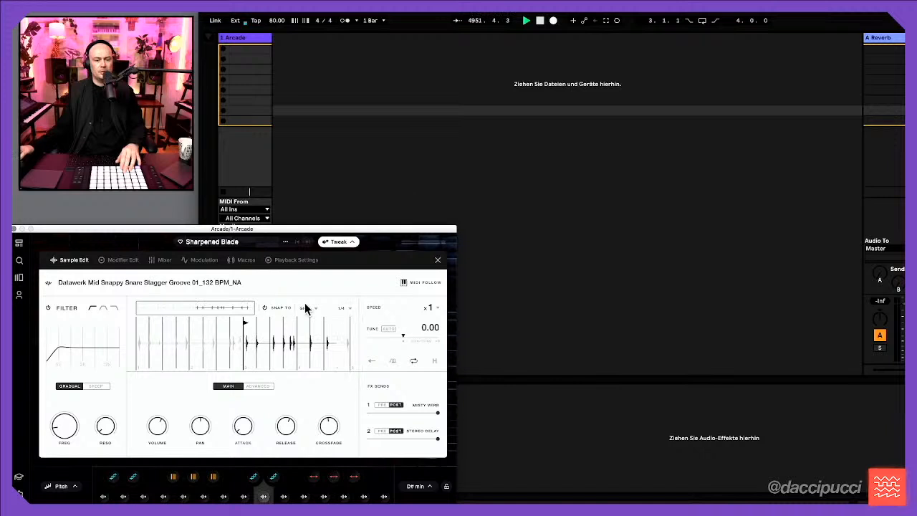
pyautogui.click(348, 309)
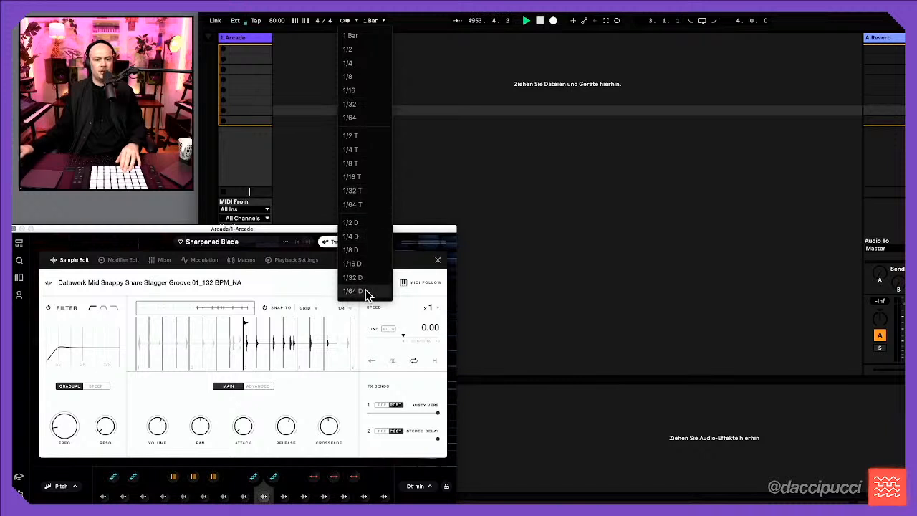
pyautogui.click(363, 118)
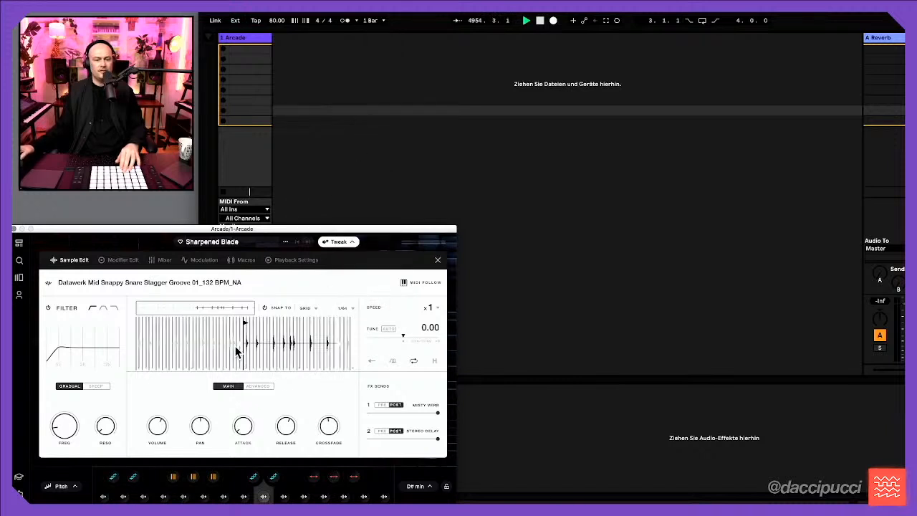
pyautogui.moveTo(243, 322); pyautogui.dragTo(247, 324)
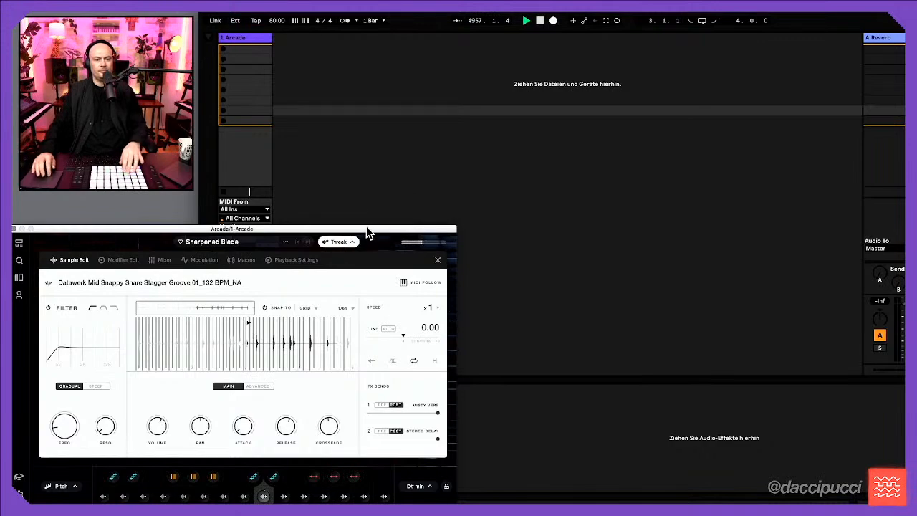
pyautogui.moveTo(371, 230); pyautogui.dragTo(393, 226)
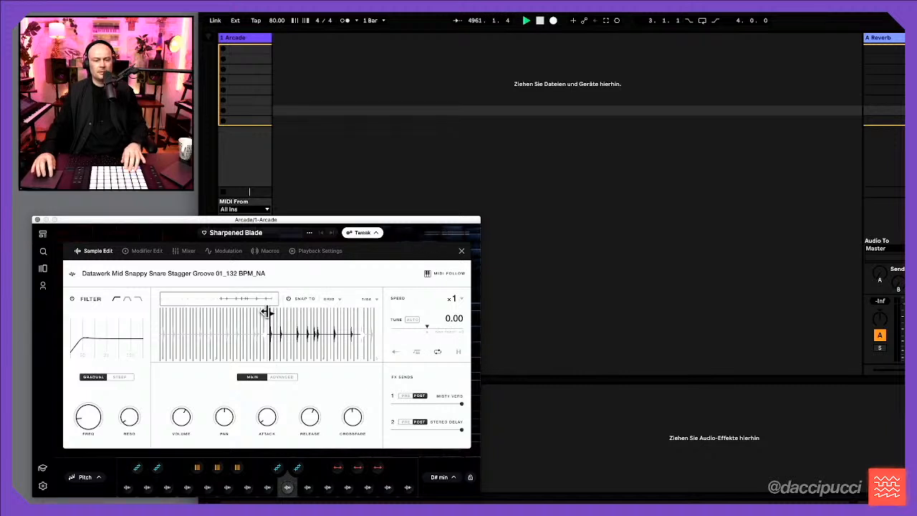
pyautogui.moveTo(276, 317); pyautogui.dragTo(283, 317)
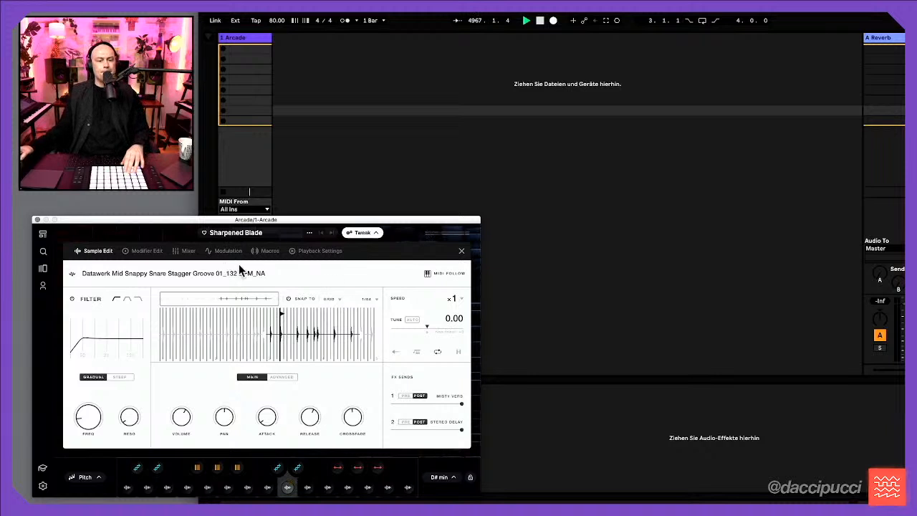
# Look through the kit's playback settings, macros, mixer and modifier pages, and return to the snare sample's settings
pyautogui.click(328, 250)
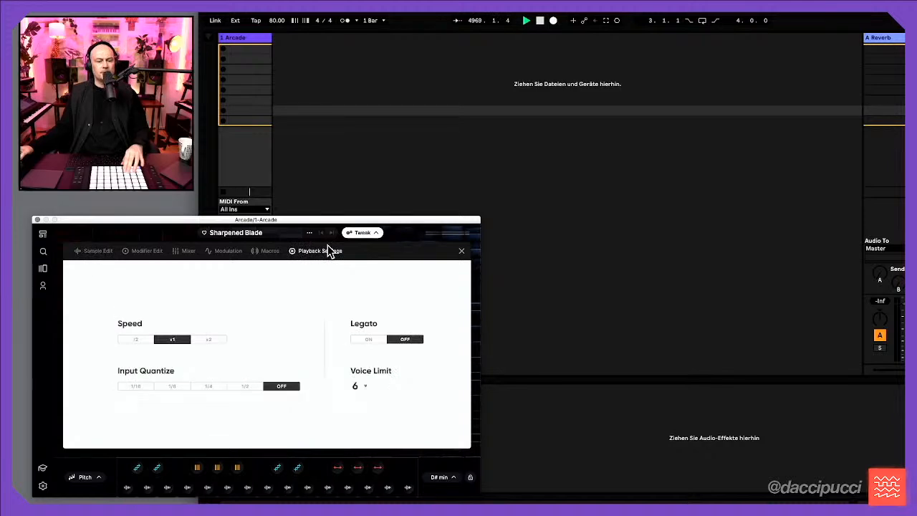
pyautogui.click(266, 251)
pyautogui.click(184, 252)
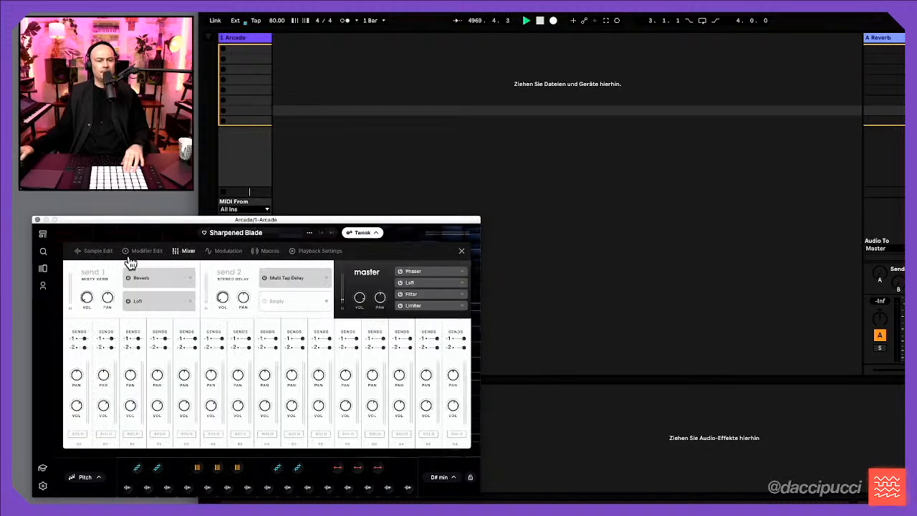
pyautogui.click(133, 252)
pyautogui.click(102, 251)
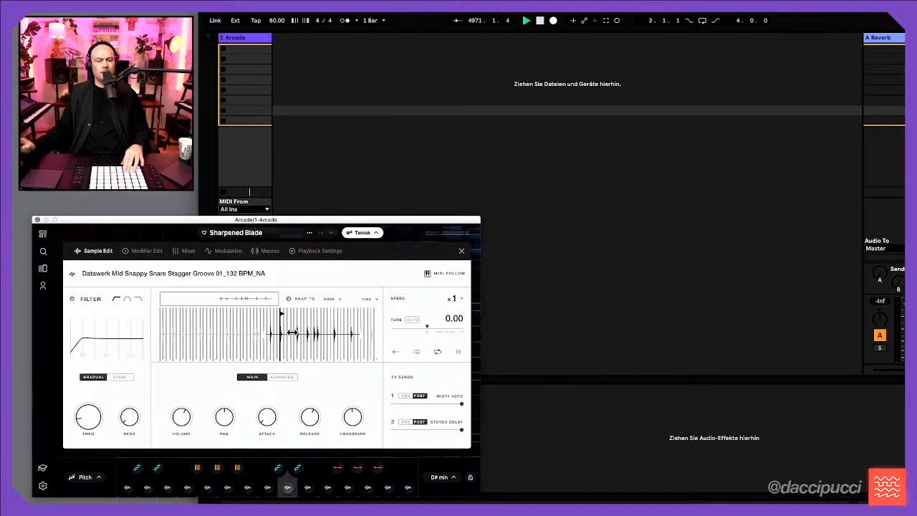
# Turn off looping and tempo sync for the snare groove sample
pyautogui.click(436, 352)
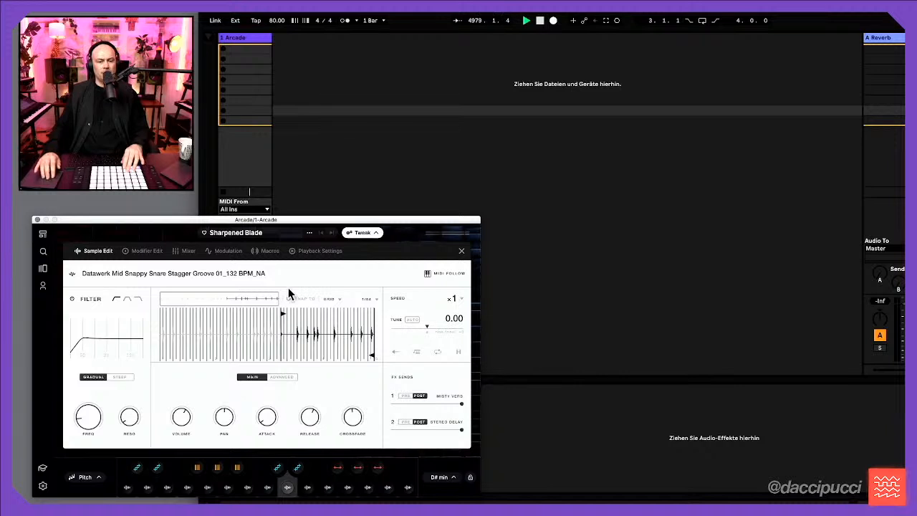
pyautogui.click(280, 377)
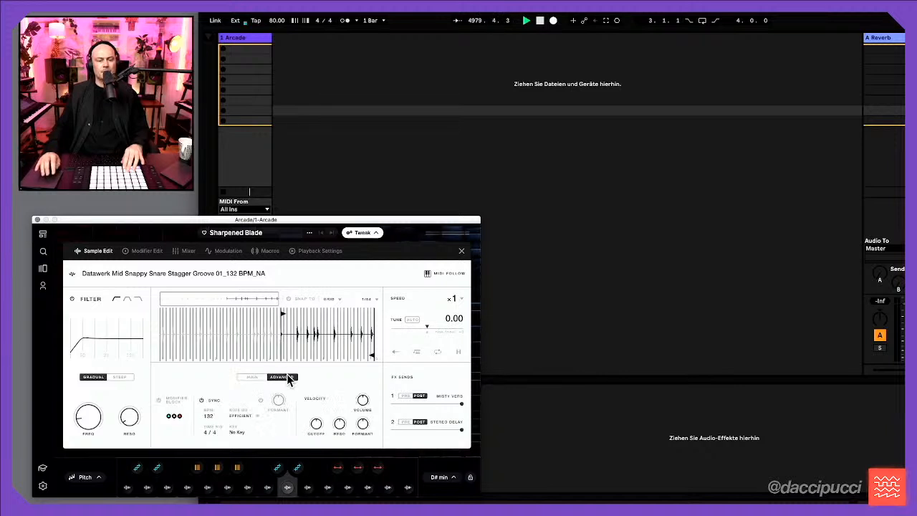
pyautogui.click(202, 401)
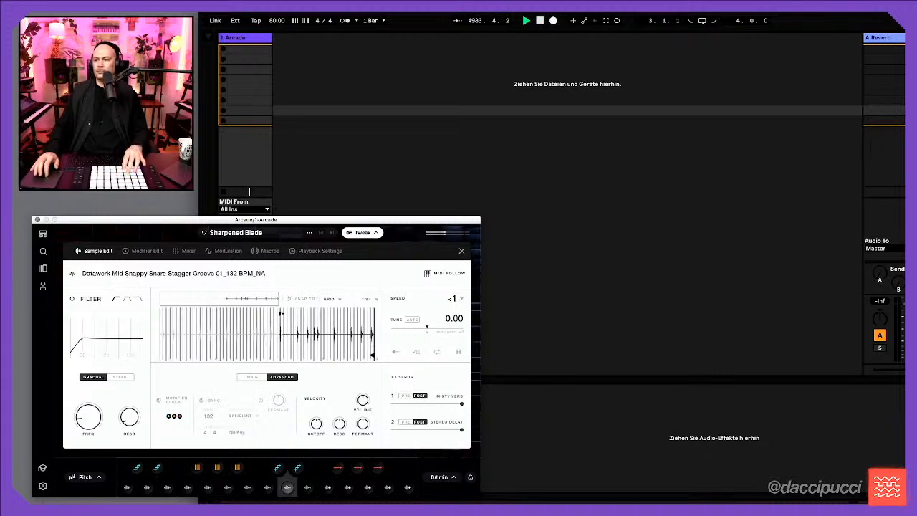
# Hide the Arcade plug-in window and restart playback with the metronome on
pyautogui.press('super+alt+p')
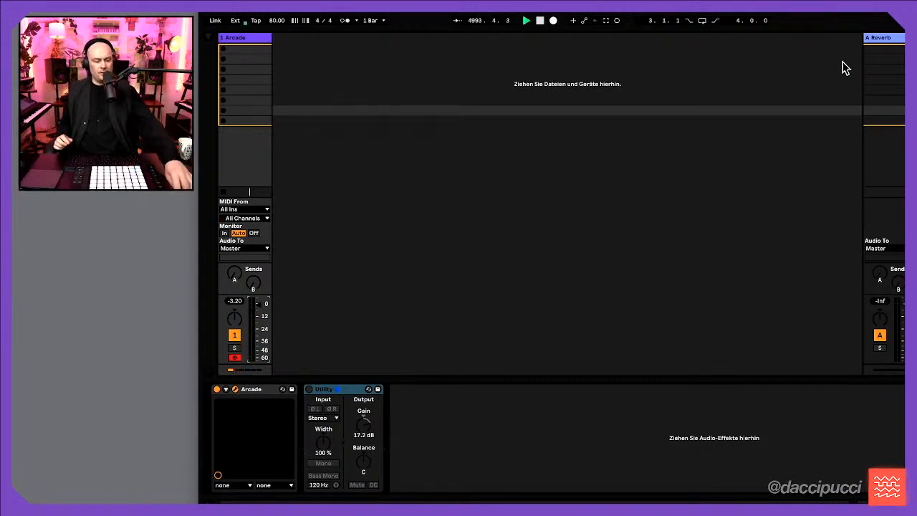
pyautogui.press('o')
pyautogui.press('space')
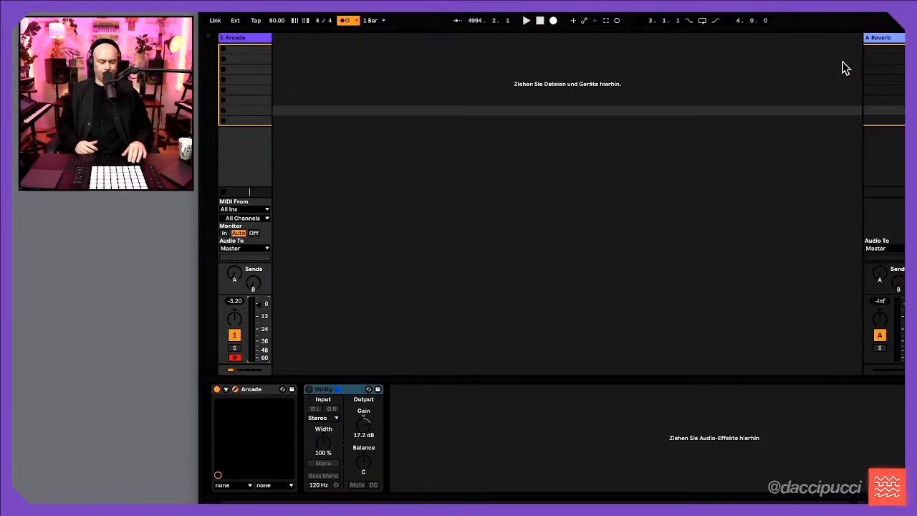
pyautogui.press('space')
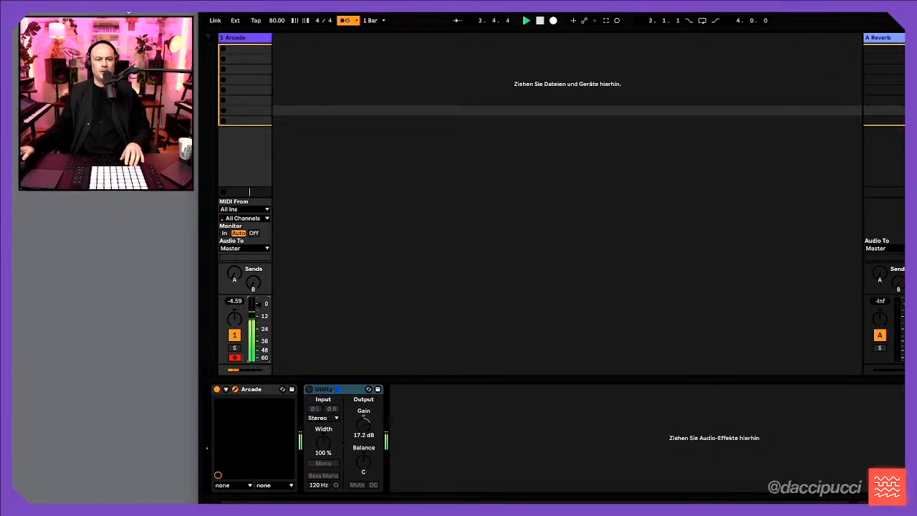
# Set the tempo to 160 BPM with the Arcade plug-in window showing again
pyautogui.click(276, 22)
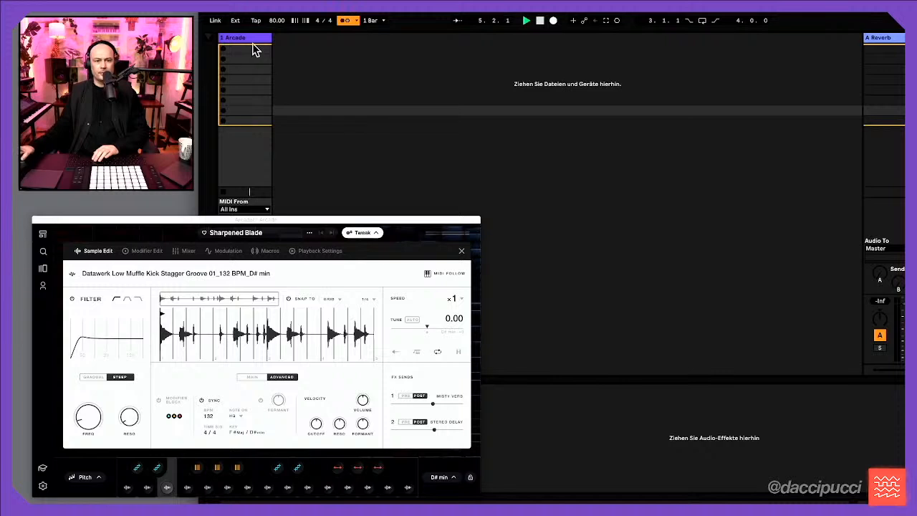
pyautogui.click(277, 23)
pyautogui.write('160')
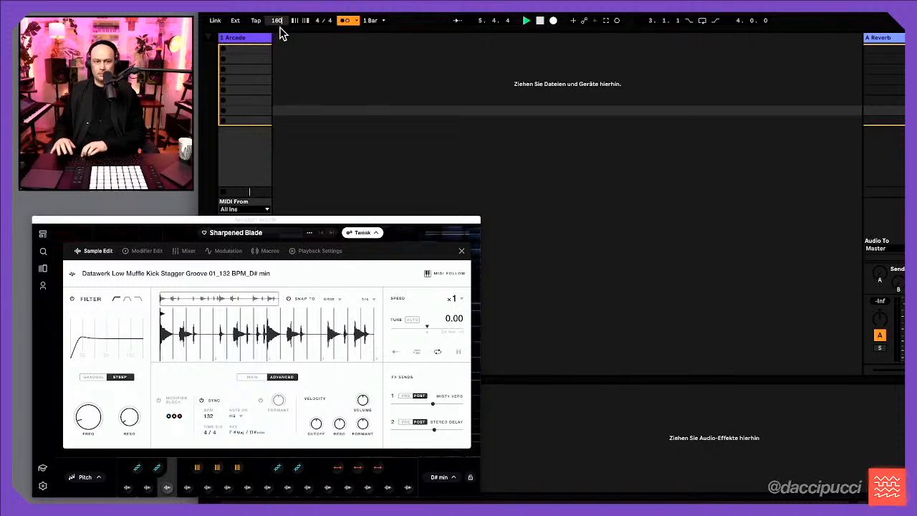
pyautogui.press('Return')
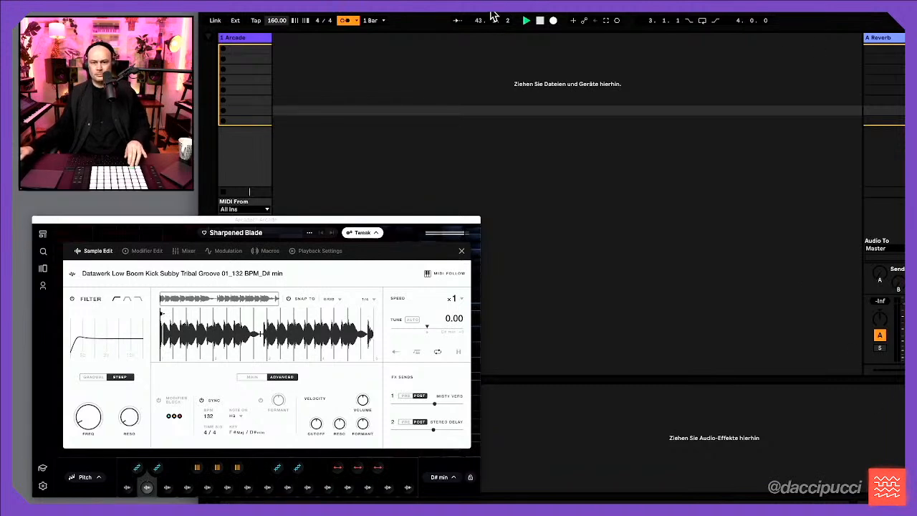
# Lower the cue volume on the Master track and turn the metronome on
pyautogui.moveTo(492, 16); pyautogui.dragTo(366, 18)
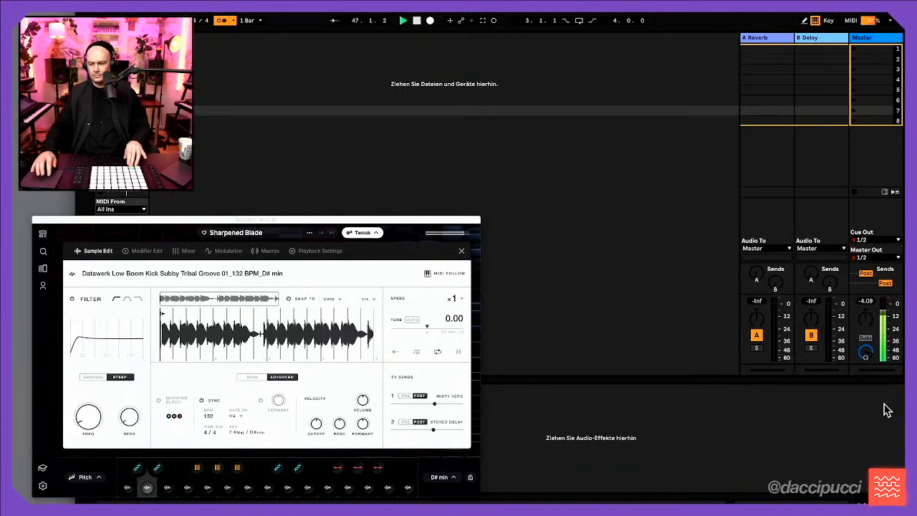
pyautogui.moveTo(865, 353); pyautogui.dragTo(865, 372)
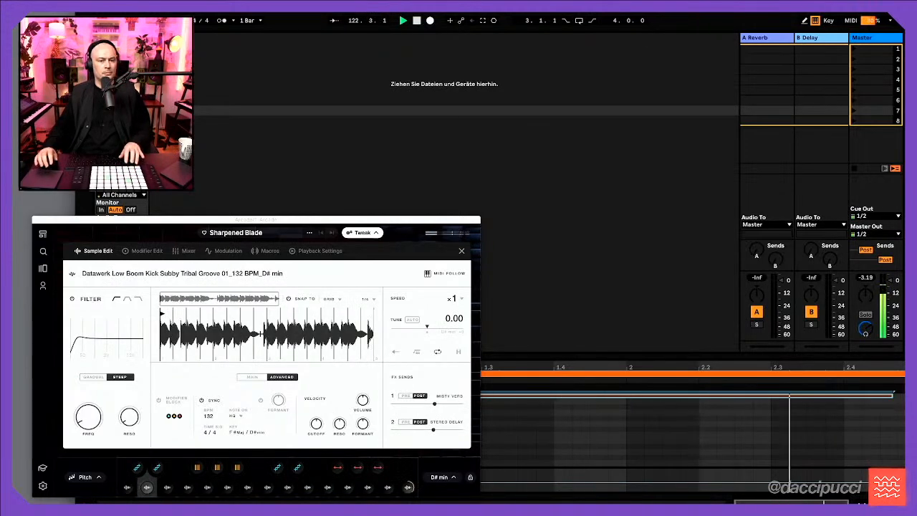
pyautogui.click(223, 22)
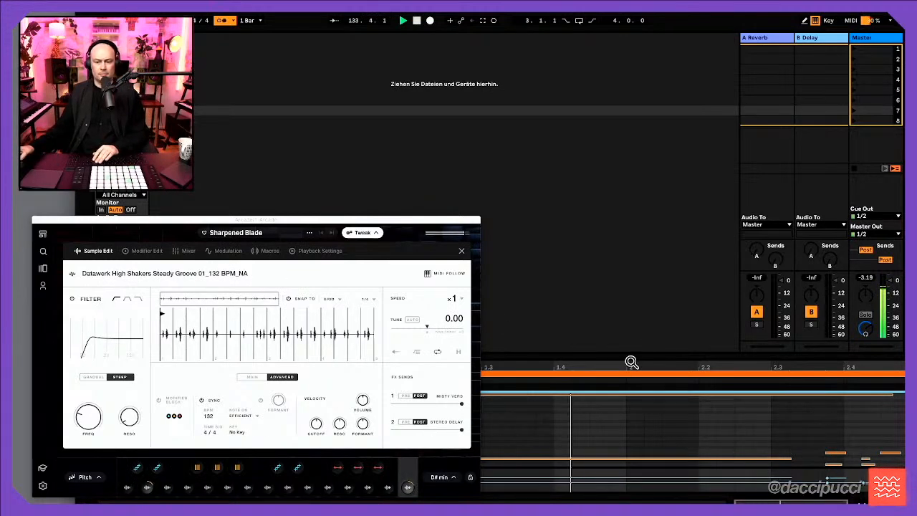
# Hide the Arcade plug-in window, then enlarge the clip's note editor and fold it to the used notes
pyautogui.click(35, 219)
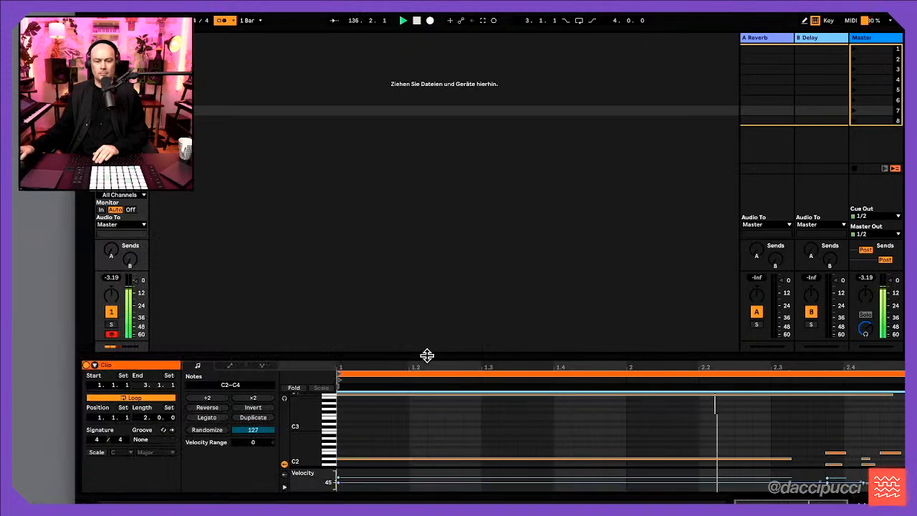
pyautogui.moveTo(428, 356); pyautogui.dragTo(433, 272)
pyautogui.click(293, 300)
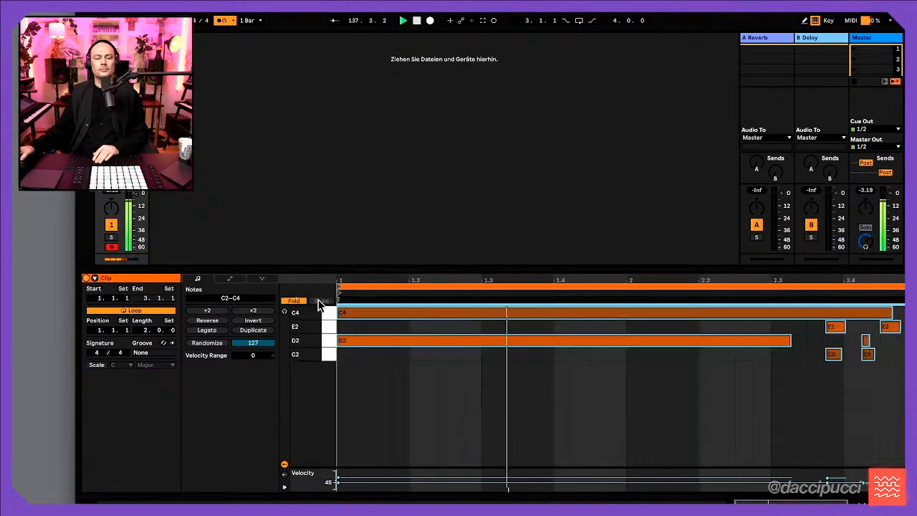
# Delete the two short C2 notes and the short D2 note near the end of the clip
pyautogui.moveTo(824, 369); pyautogui.dragTo(866, 342)
pyautogui.press('Delete')
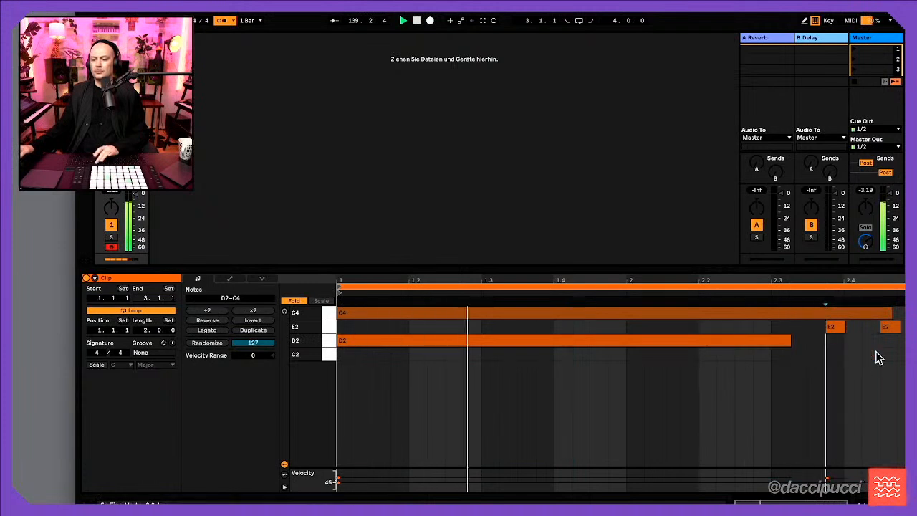
# Extend the long D2 note to the start of the first E2 note and add a short D2 note before the last E2
pyautogui.doubleClick(797, 327)
pyautogui.moveTo(790, 340); pyautogui.dragTo(830, 340)
pyautogui.doubleClick(796, 327)
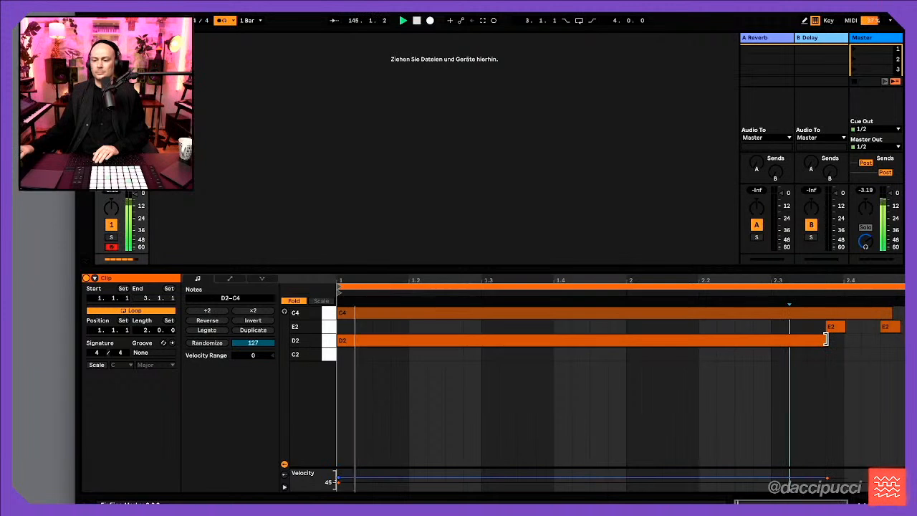
pyautogui.click(824, 340)
pyautogui.doubleClick(867, 342)
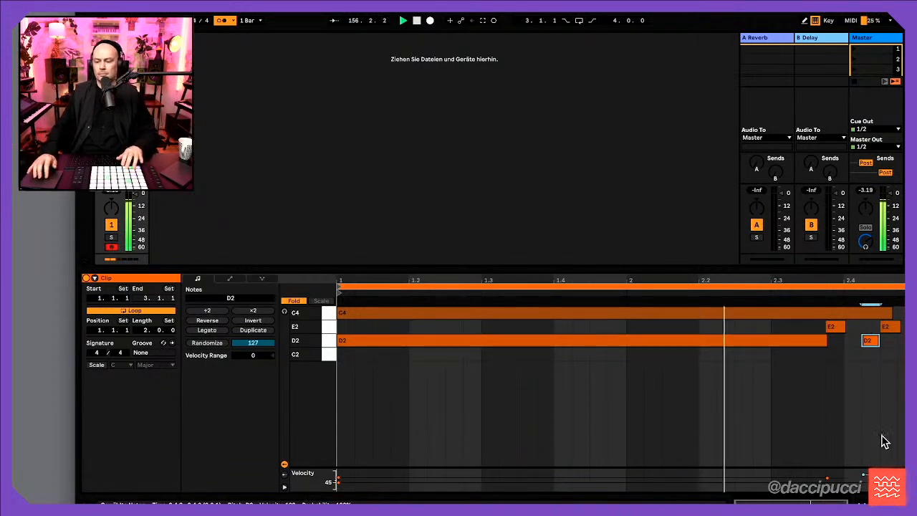
# Reopen the Arcade plug-in window from the track's device chain, show its Mixer page, and start playback
pyautogui.click(859, 503)
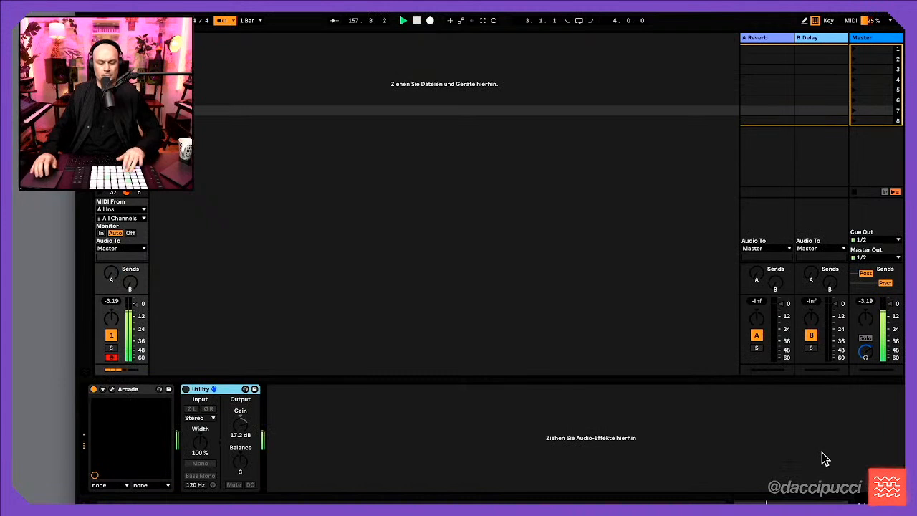
pyautogui.click(809, 503)
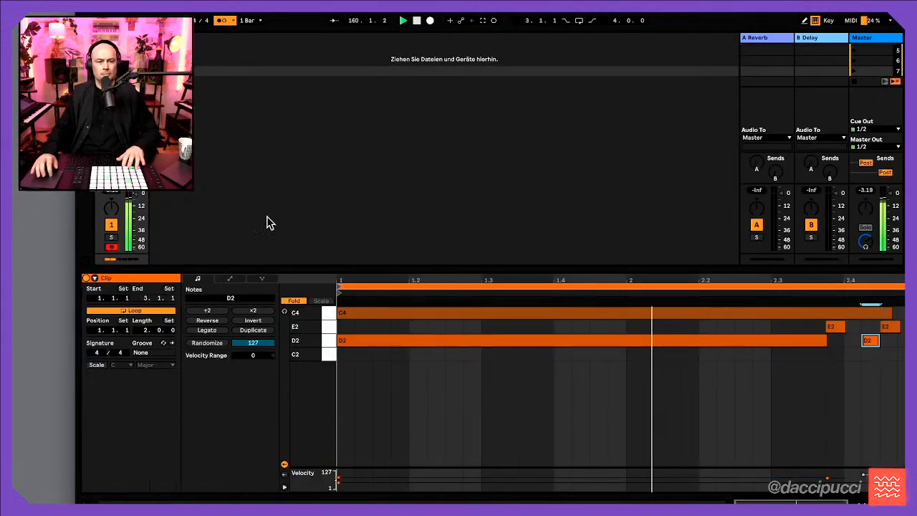
pyautogui.click(859, 503)
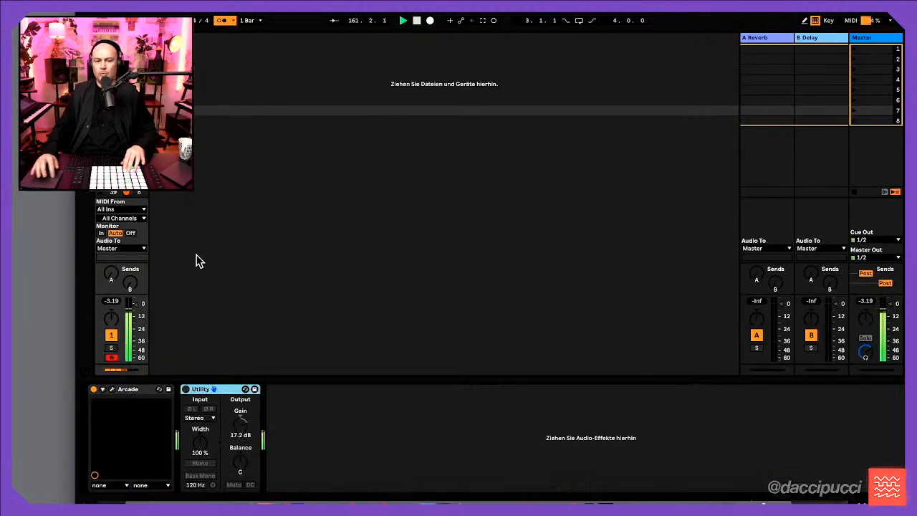
pyautogui.click(112, 389)
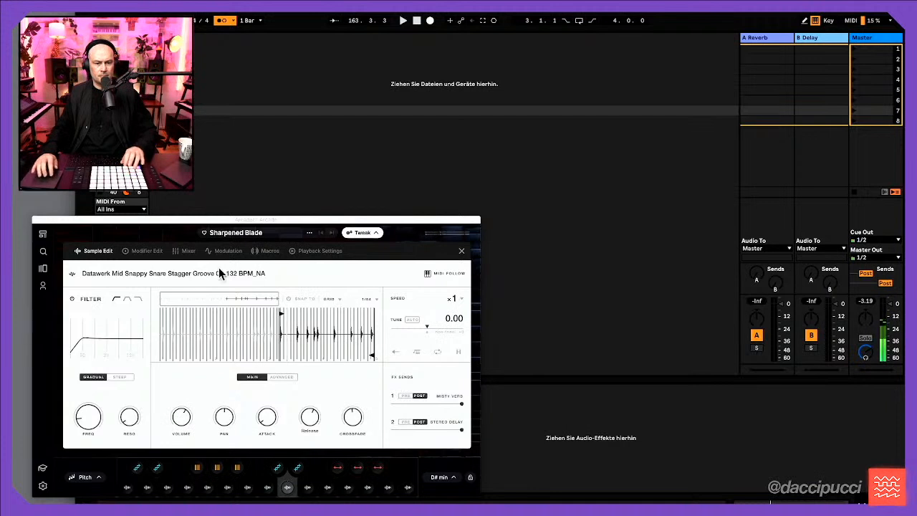
pyautogui.click(185, 252)
pyautogui.click(185, 252)
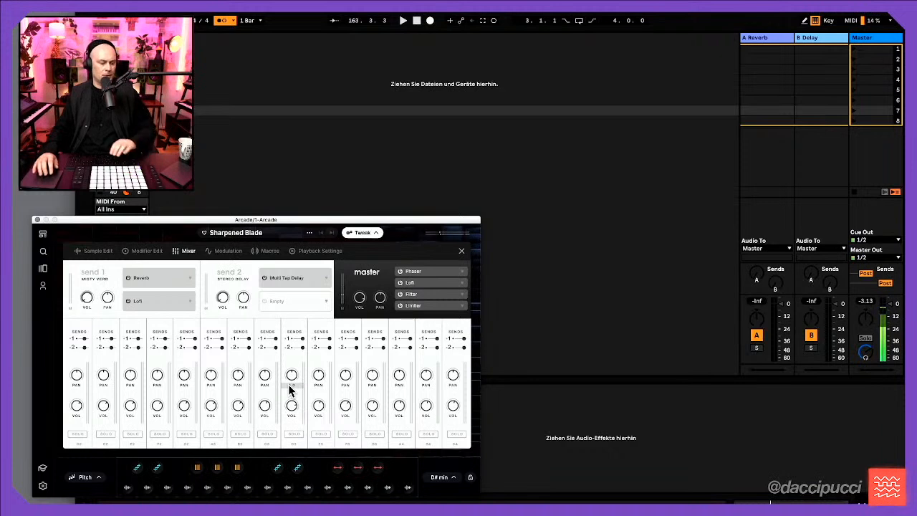
pyautogui.press('space')
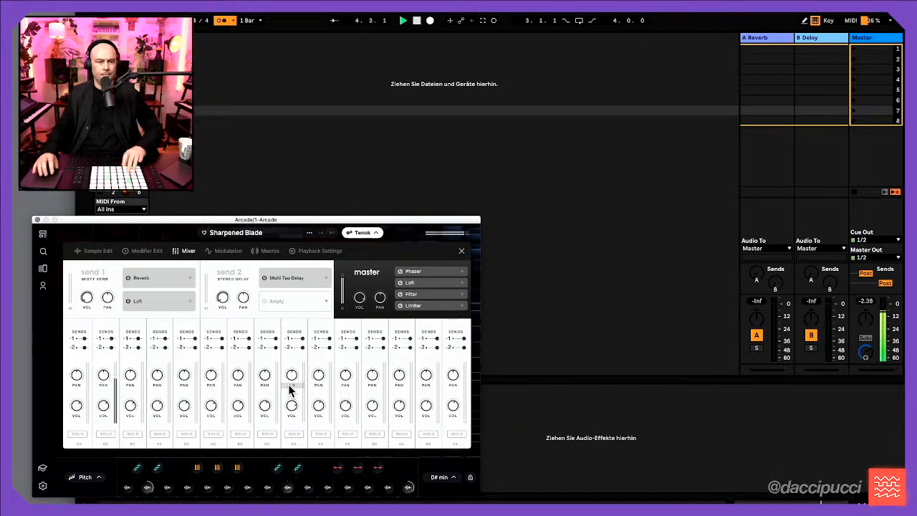
# Turn the metronome off, bring back the clip's note editor, and close the Arcade window
pyautogui.click(222, 20)
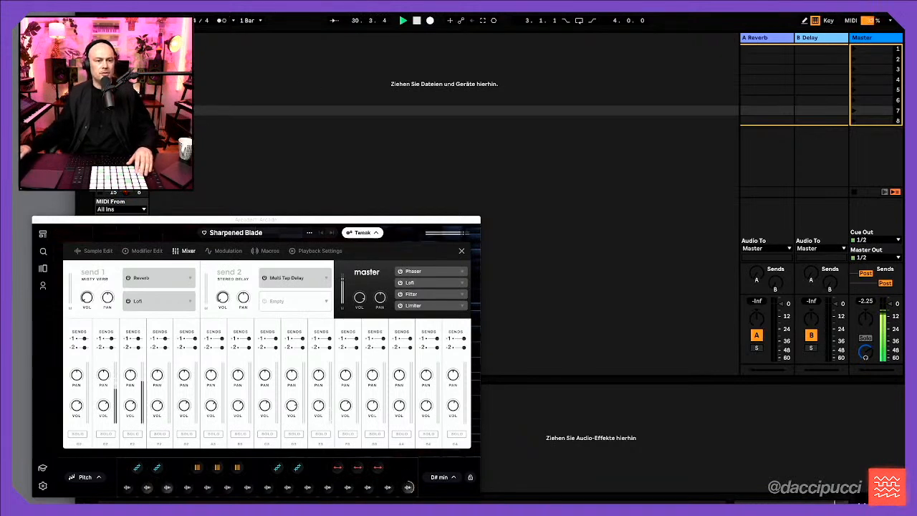
pyautogui.hotkey('shift', 'Tab')
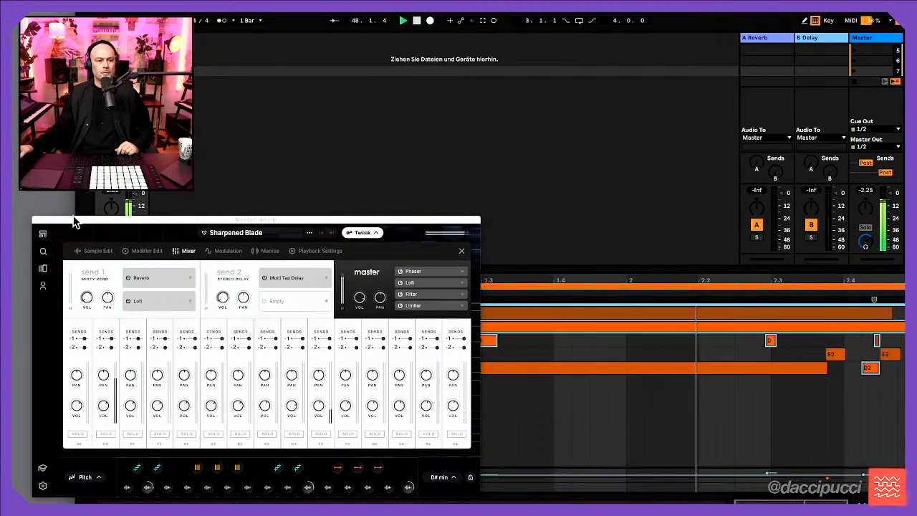
pyautogui.click(36, 219)
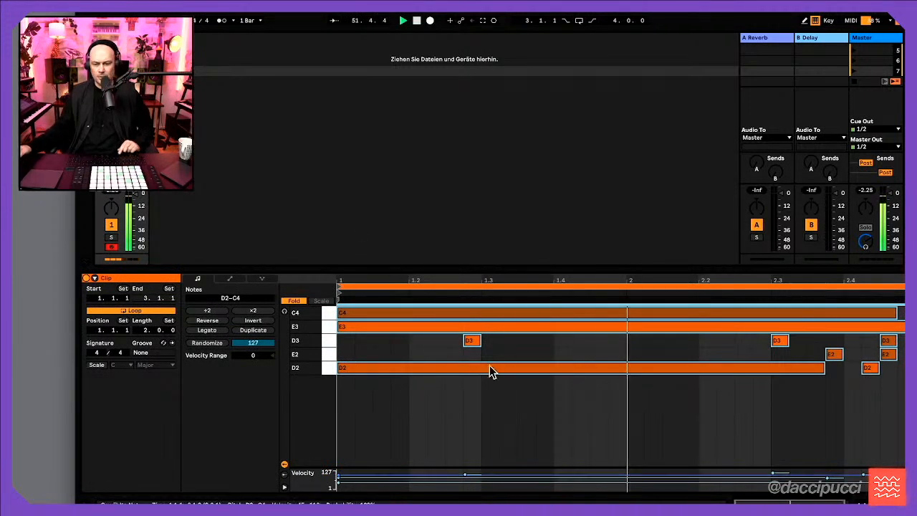
# Move the first D3 note to beat 1.3 and restart playback
pyautogui.click(478, 342)
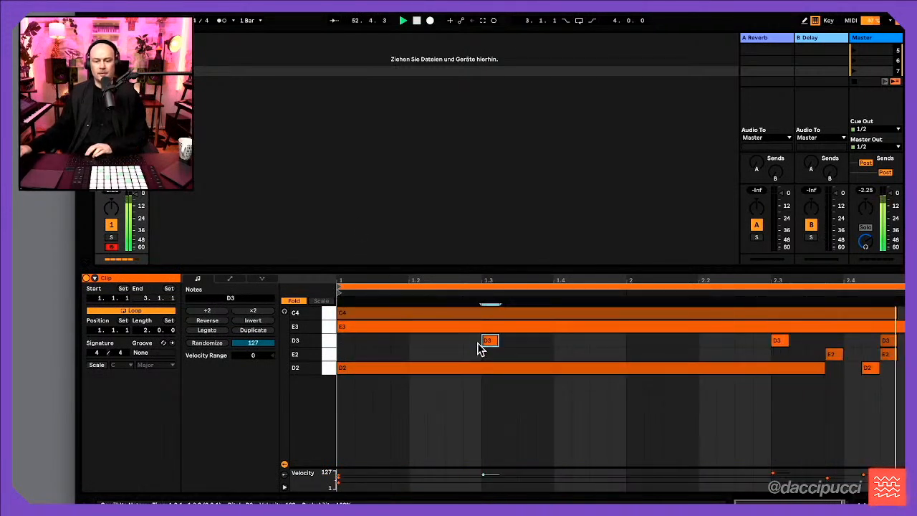
pyautogui.click(541, 435)
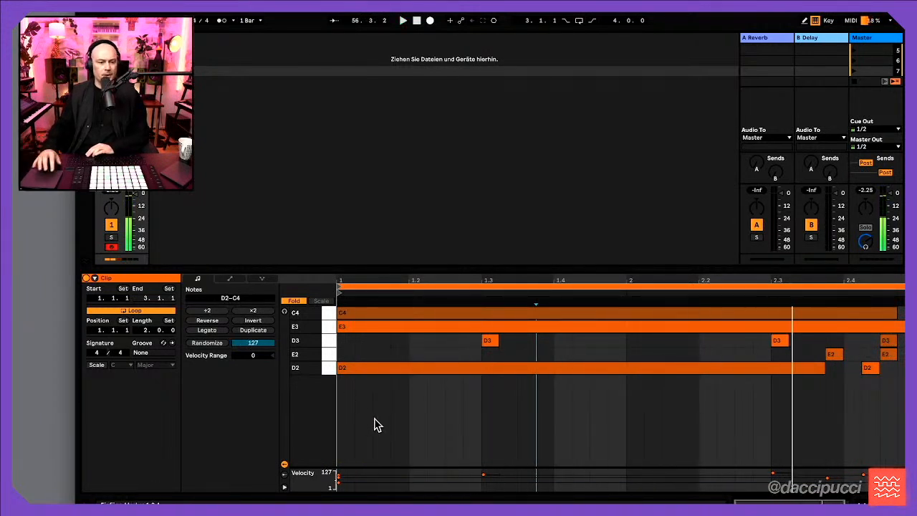
pyautogui.press('space')
# Hot-swap the clip's groove and load Swing 16ths 52 from the groove library
pyautogui.click(163, 343)
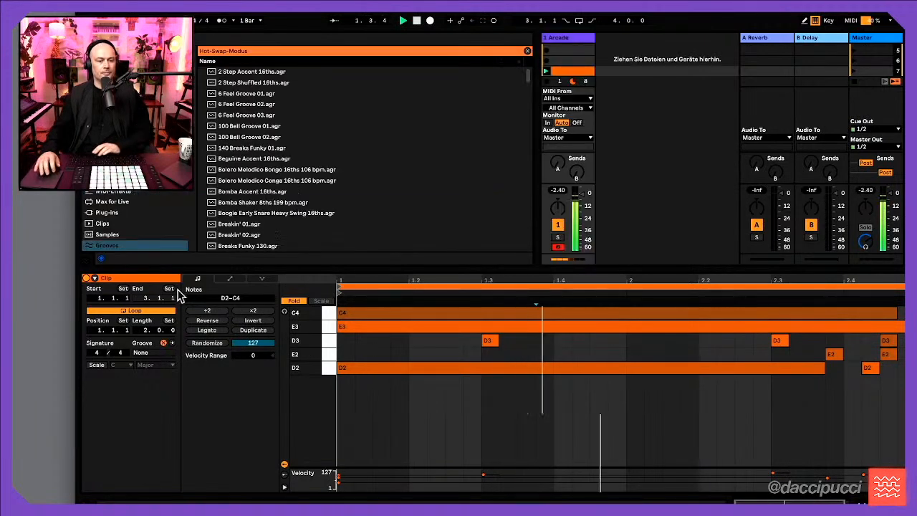
pyautogui.scroll(-5, 299, 174)
pyautogui.scroll(-12, 300, 174)
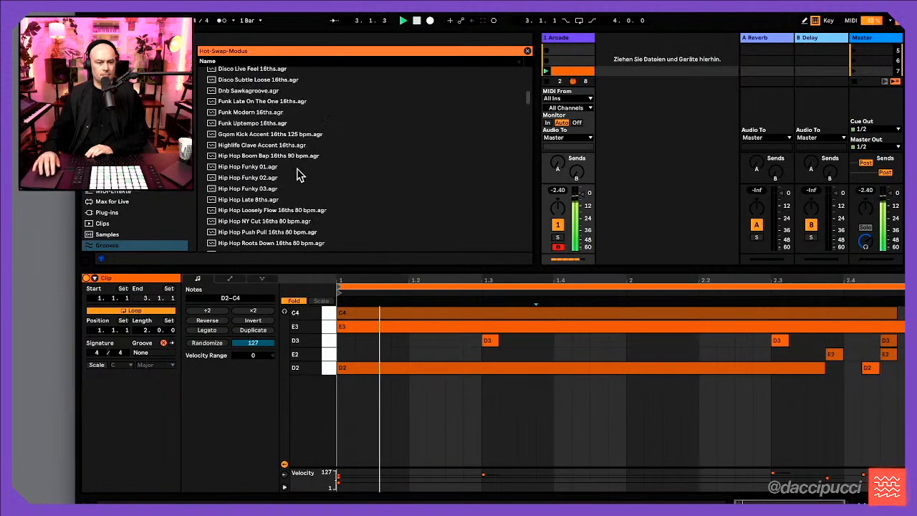
pyautogui.scroll(-8, 299, 174)
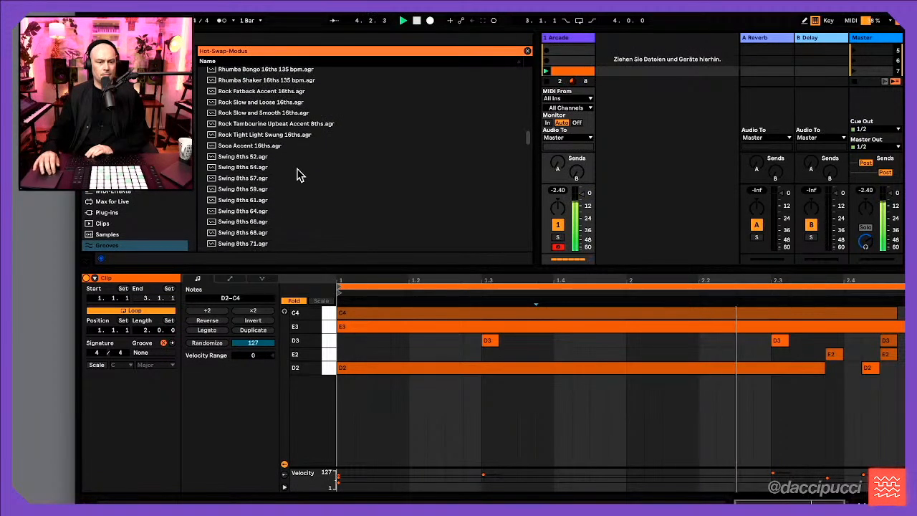
pyautogui.click(284, 191)
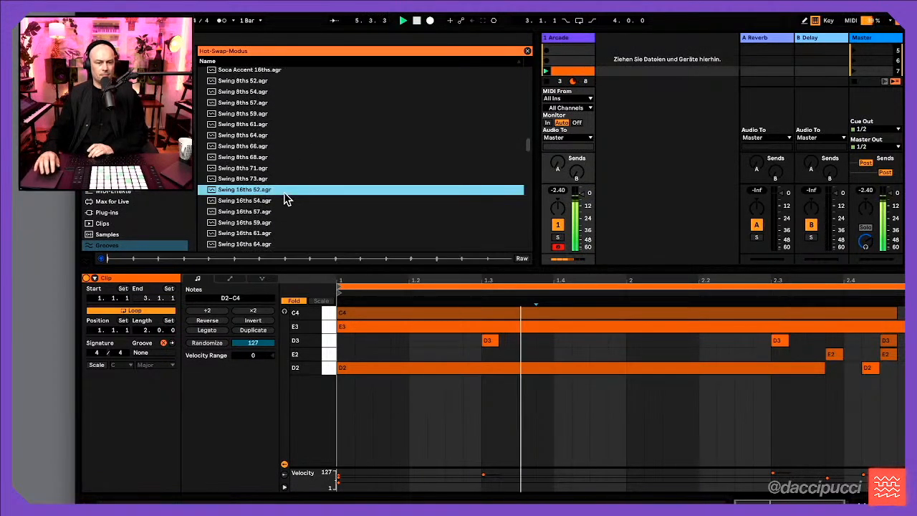
pyautogui.doubleClick(284, 190)
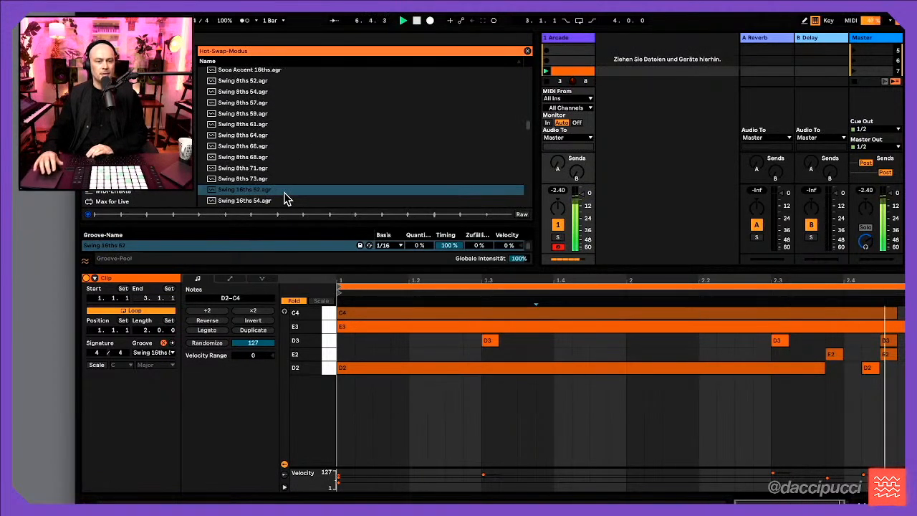
# Try the grooves Swing 16ths 59, 61 and 66 on the clip, then settle on Swing 16ths 73
pyautogui.scroll(-2, 284, 198)
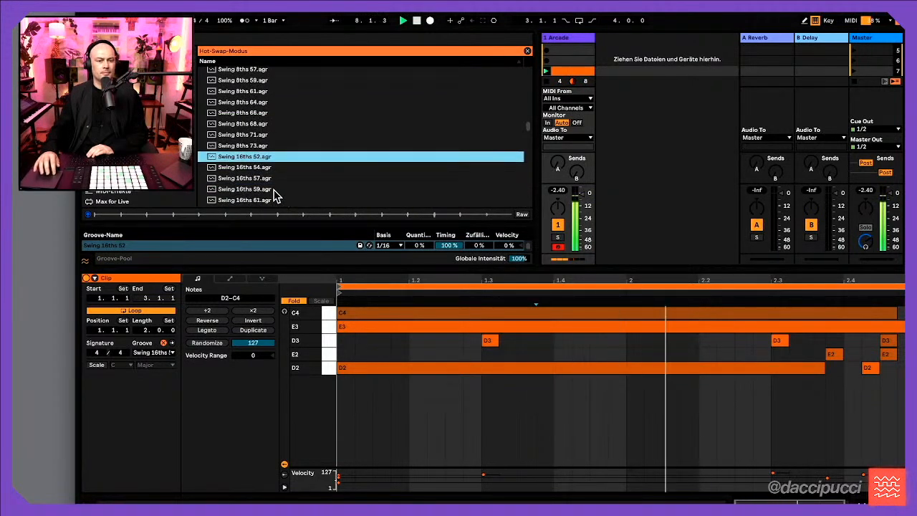
pyautogui.click(280, 190)
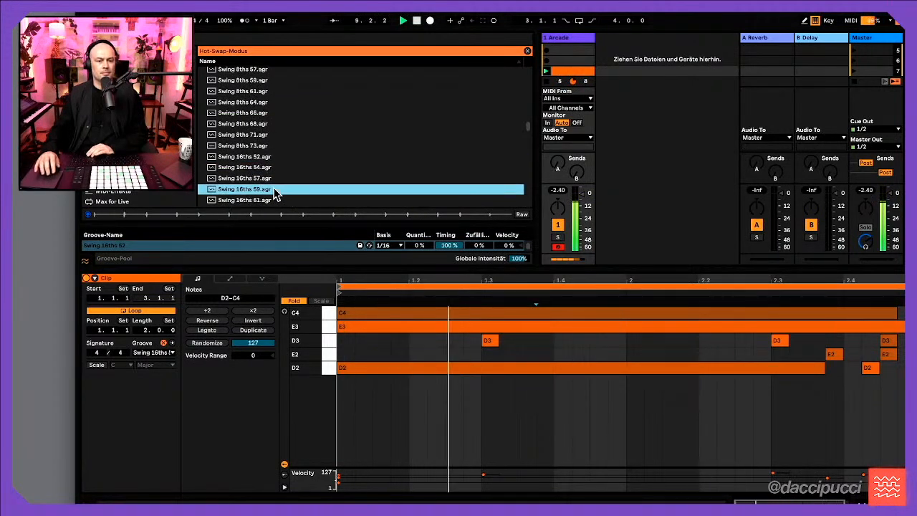
pyautogui.scroll(-1, 276, 192)
pyautogui.click(276, 188)
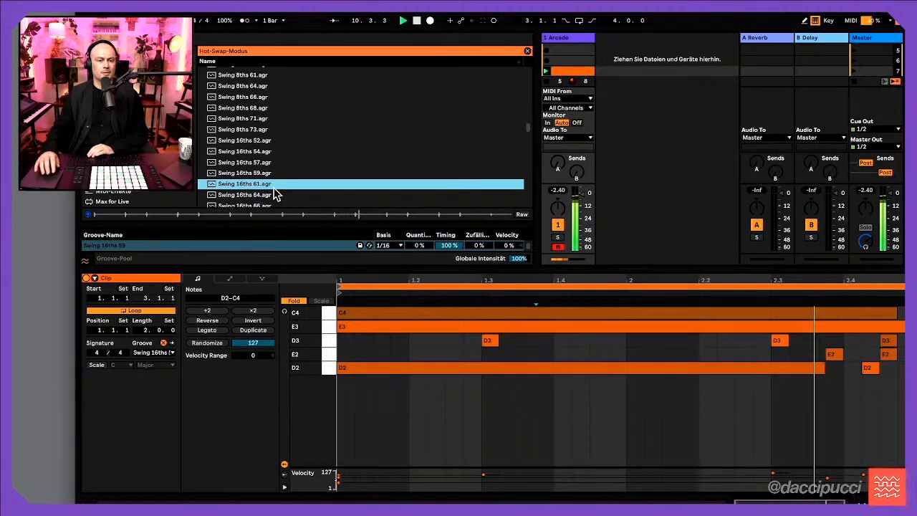
pyautogui.scroll(-1, 274, 189)
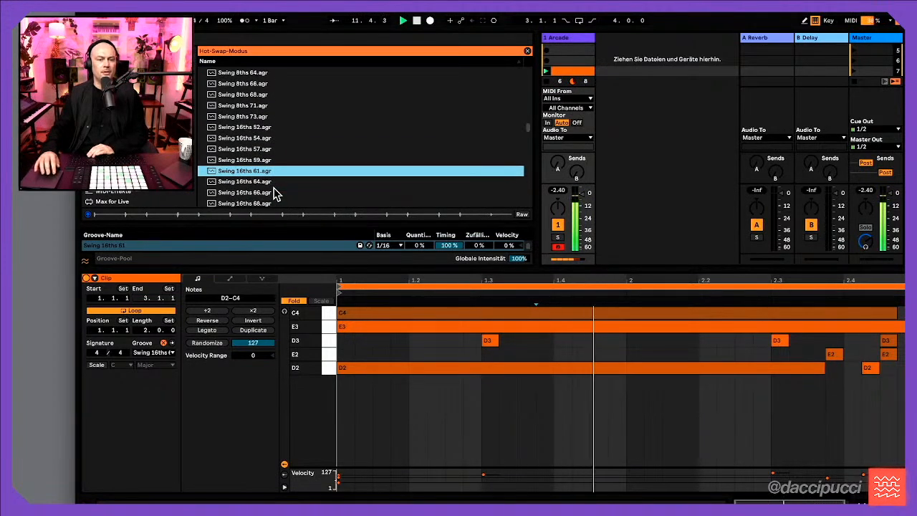
pyautogui.click(277, 193)
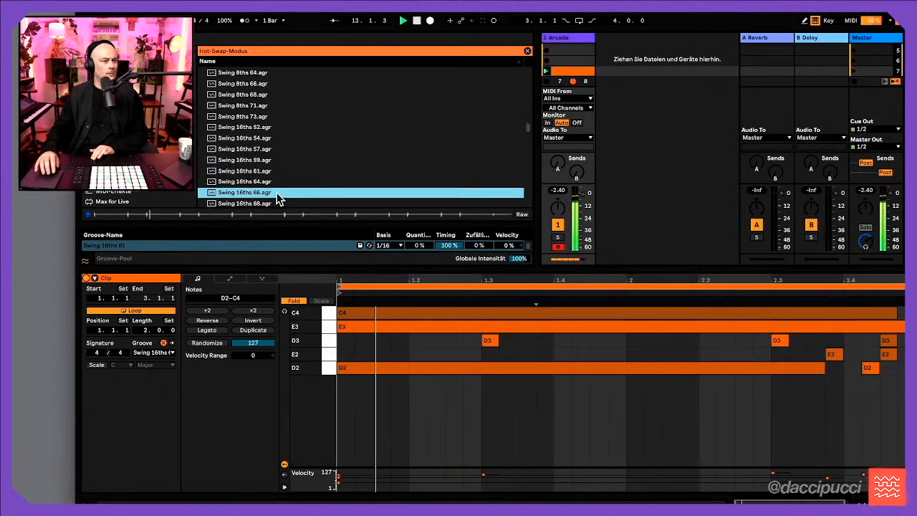
pyautogui.scroll(-1, 278, 199)
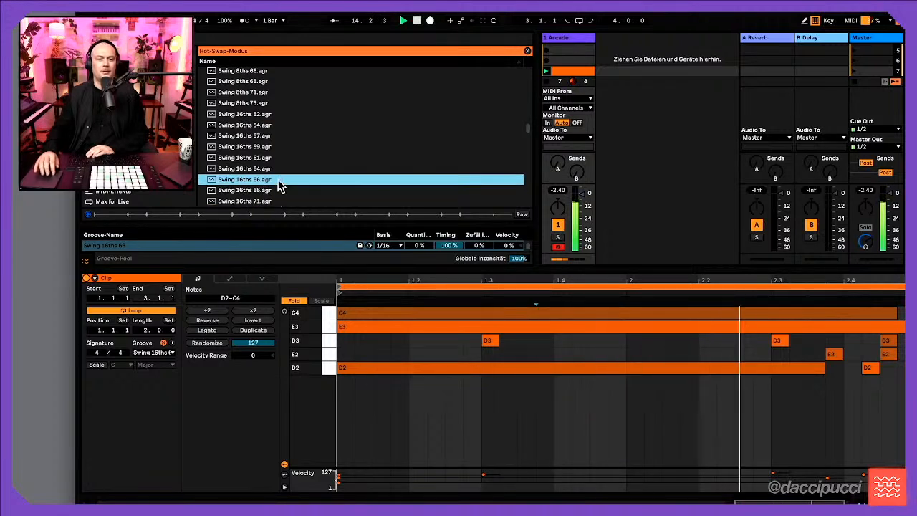
pyautogui.scroll(-2, 278, 199)
pyautogui.click(278, 190)
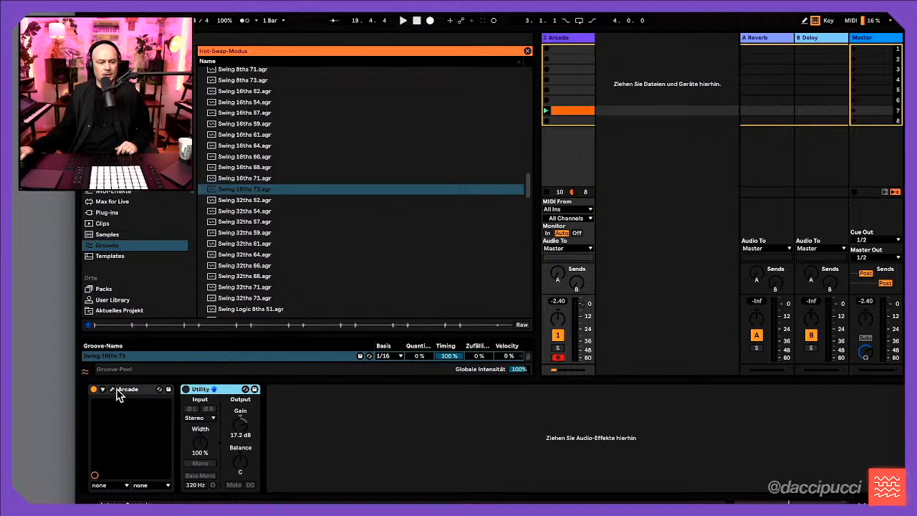
# Leave the groove swap, reopen the Arcade plug-in window, and hide the browser
pyautogui.press('q')
pyautogui.click(113, 389)
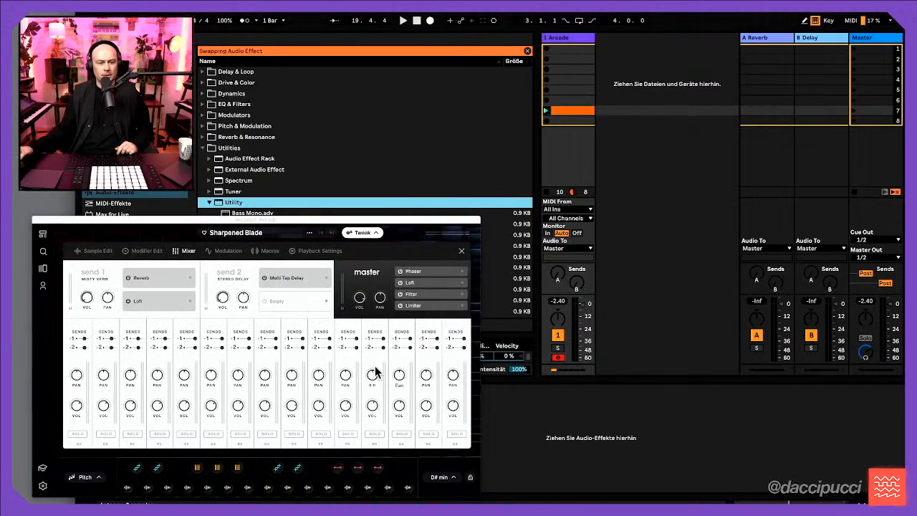
pyautogui.hotkey('ctrl', 'alt', 'b')
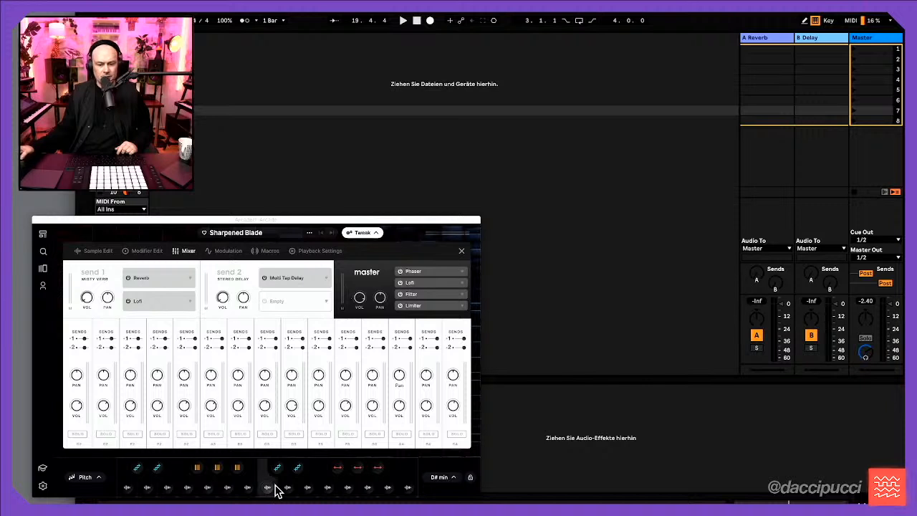
# Open the Sample Edit page for the Datawerk Mid Snappy Snare Stagger Groove 01 sample and show its advanced settings
pyautogui.click(364, 233)
pyautogui.click(364, 232)
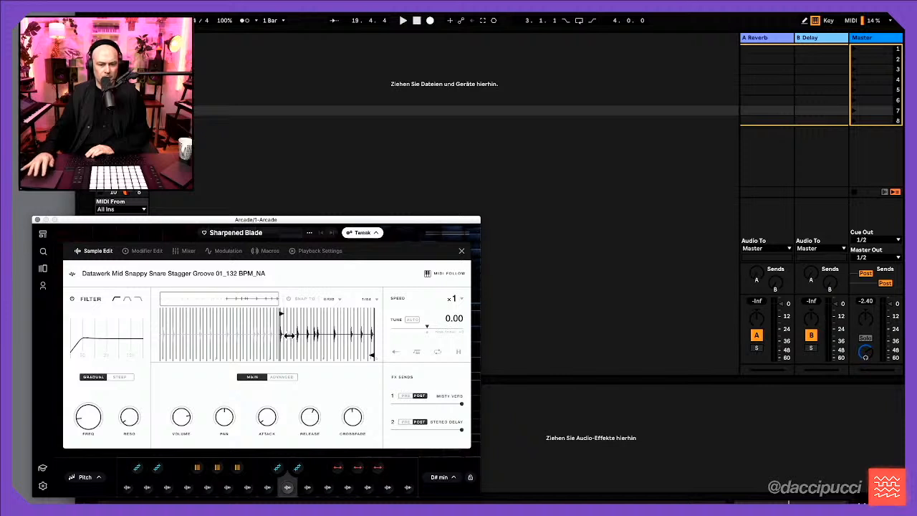
pyautogui.click(282, 378)
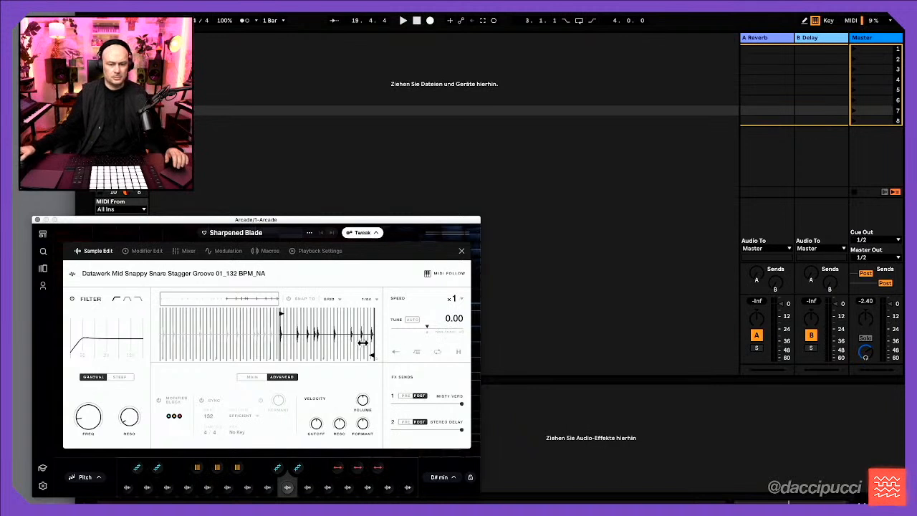
# Examine the snare sample's waveform at different zoom levels, including the hit at its start marker
pyautogui.scroll(5, 355, 348)
pyautogui.scroll(-3, 352, 347)
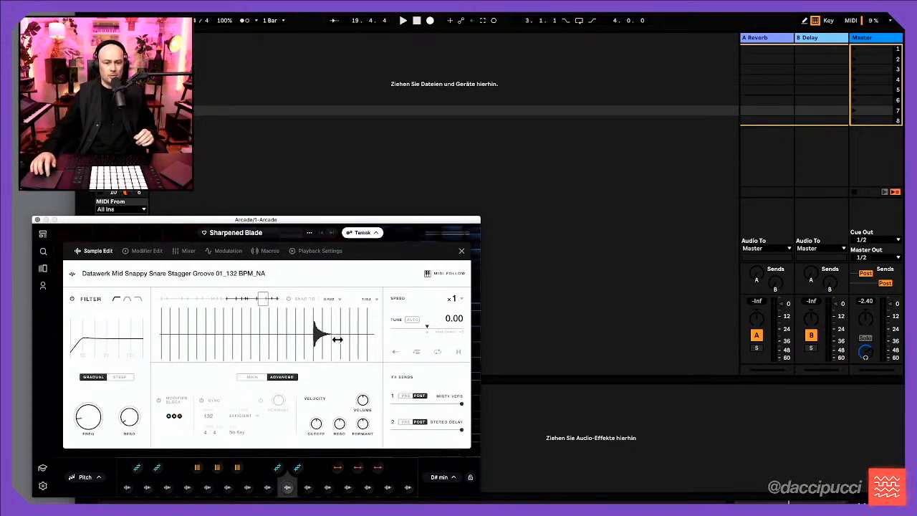
pyautogui.scroll(3, 337, 338)
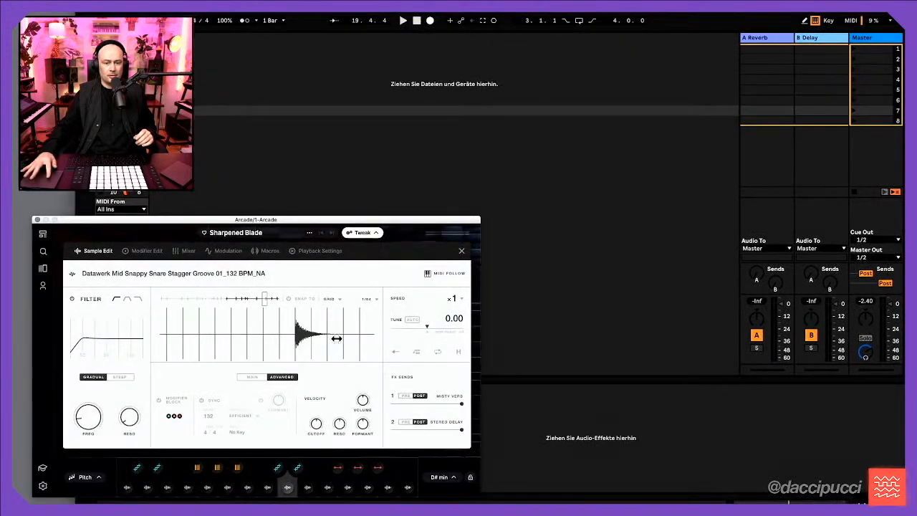
pyautogui.scroll(-6, 337, 339)
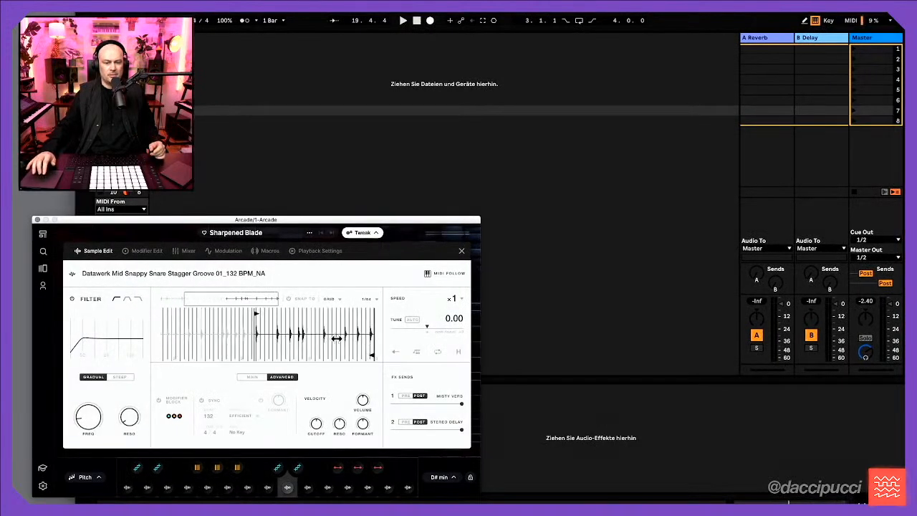
pyautogui.scroll(4, 337, 339)
pyautogui.scroll(-3, 337, 338)
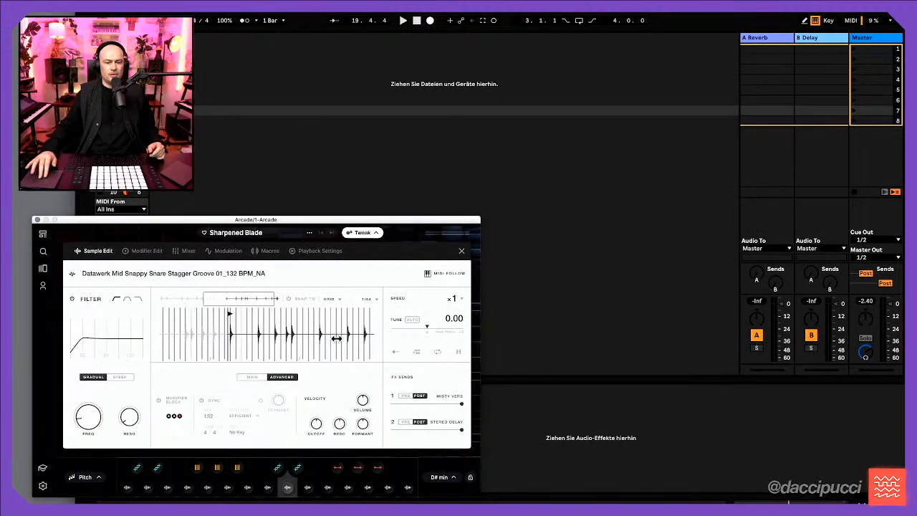
pyautogui.scroll(4, 336, 339)
pyautogui.scroll(-5, 337, 339)
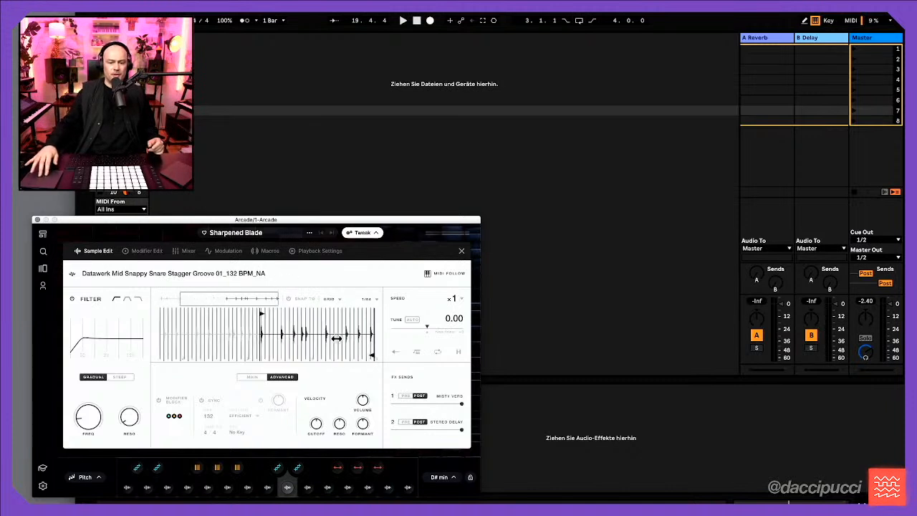
pyautogui.scroll(4, 336, 339)
pyautogui.scroll(5, 337, 339)
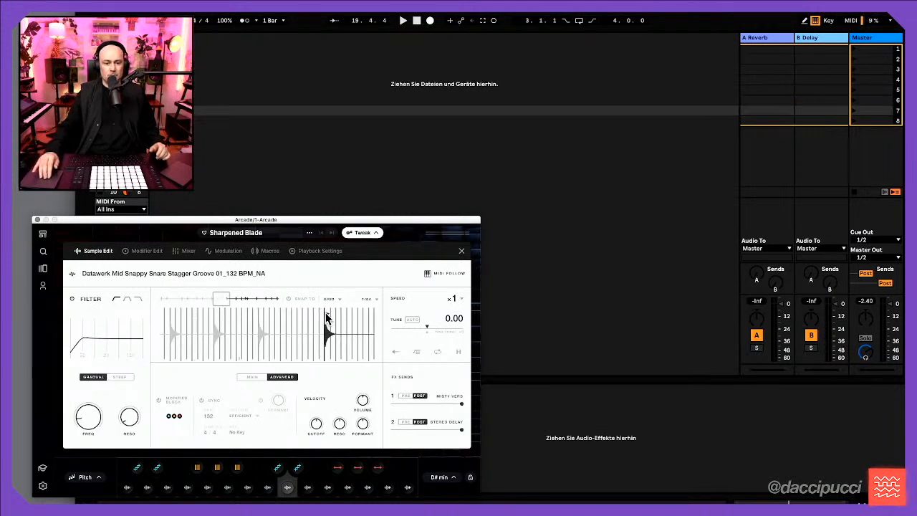
# Start playback and show Arcade's Mixer page
pyautogui.press('space')
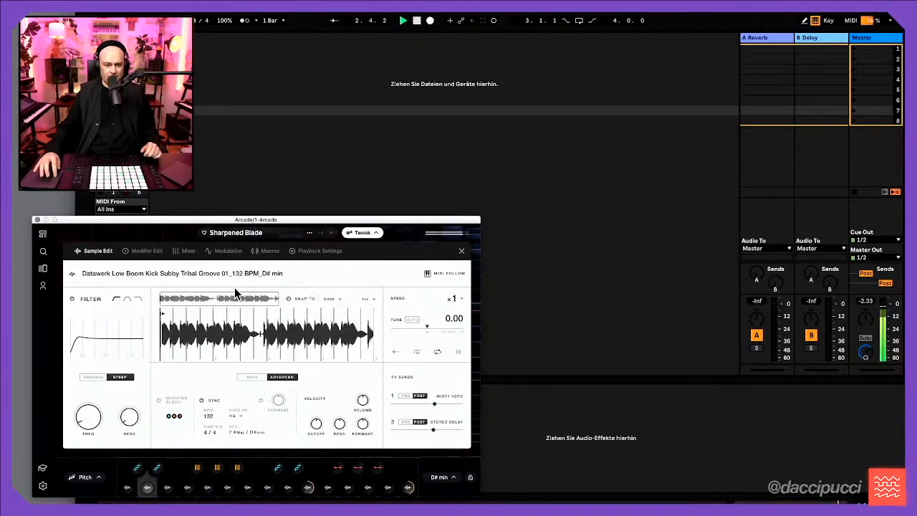
pyautogui.click(187, 250)
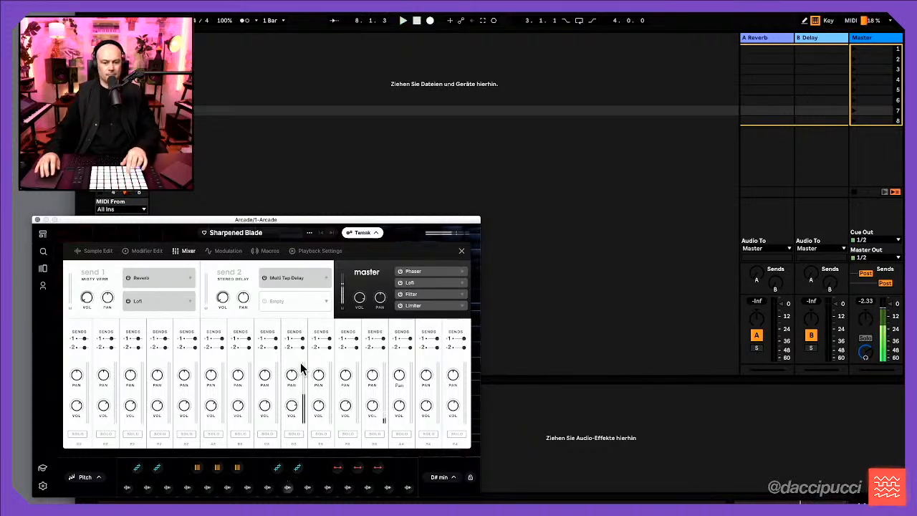
# Lower the volume of the ninth sample channel in Arcade's Mixer and hide the Tweak pages
pyautogui.moveTo(290, 403); pyautogui.dragTo(292, 413)
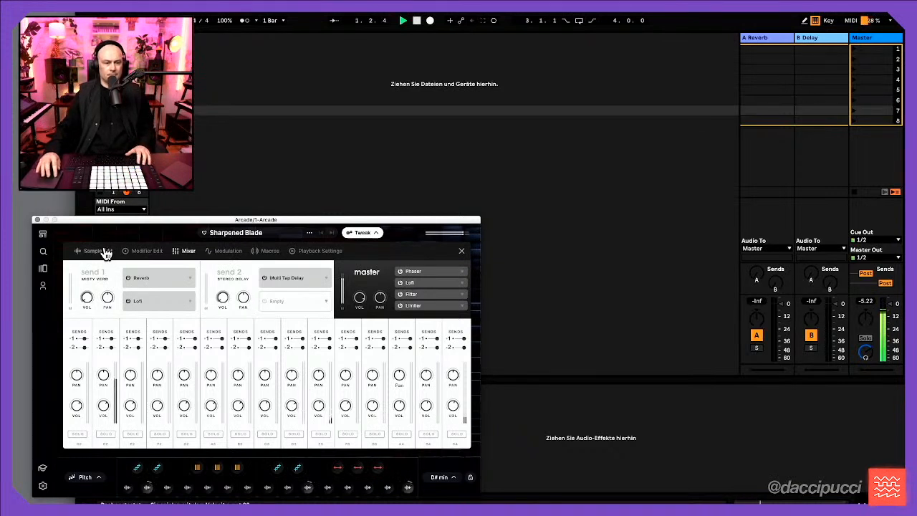
pyautogui.click(362, 233)
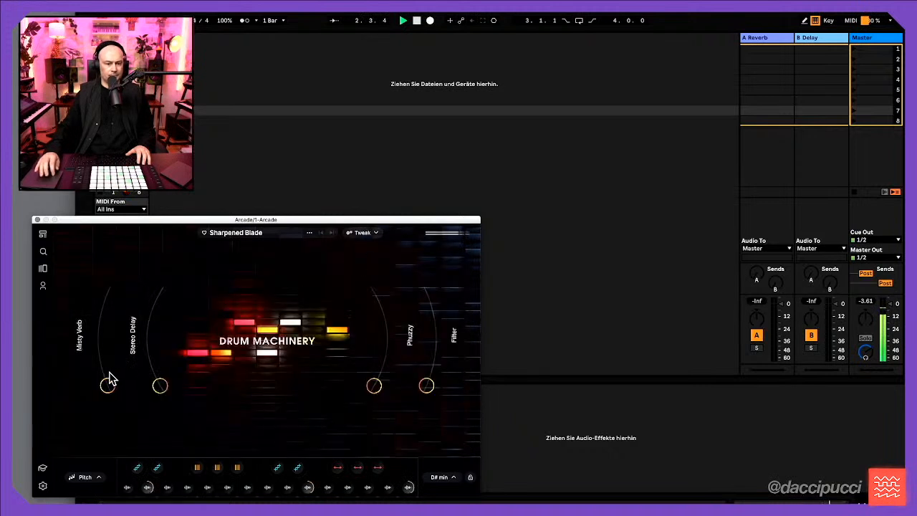
# Try out the Misty Verb, Stereo Delay, Phuzzy and Filter macros during playback, returning each to its minimum
pyautogui.moveTo(109, 380)
pyautogui.mouseDown()
pyautogui.moveTo(102, 293)
pyautogui.moveTo(104, 396)
pyautogui.mouseUp()
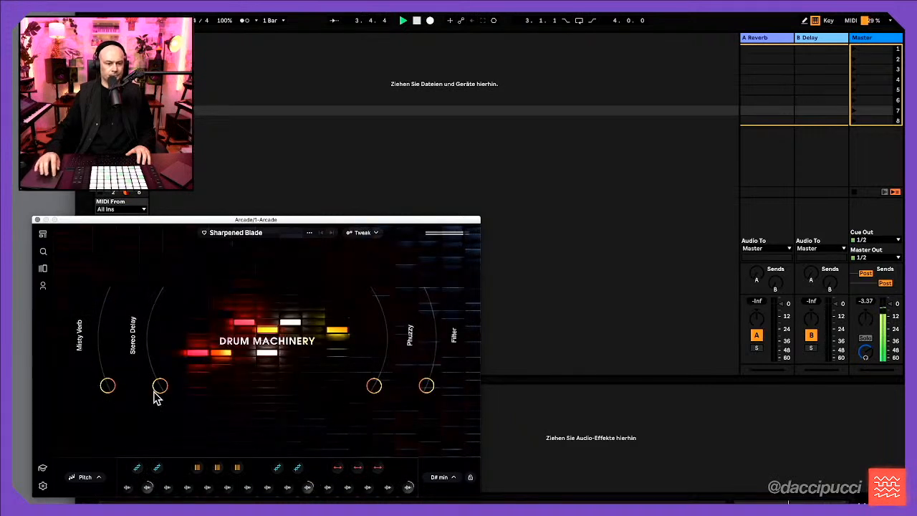
pyautogui.moveTo(158, 358); pyautogui.dragTo(159, 397)
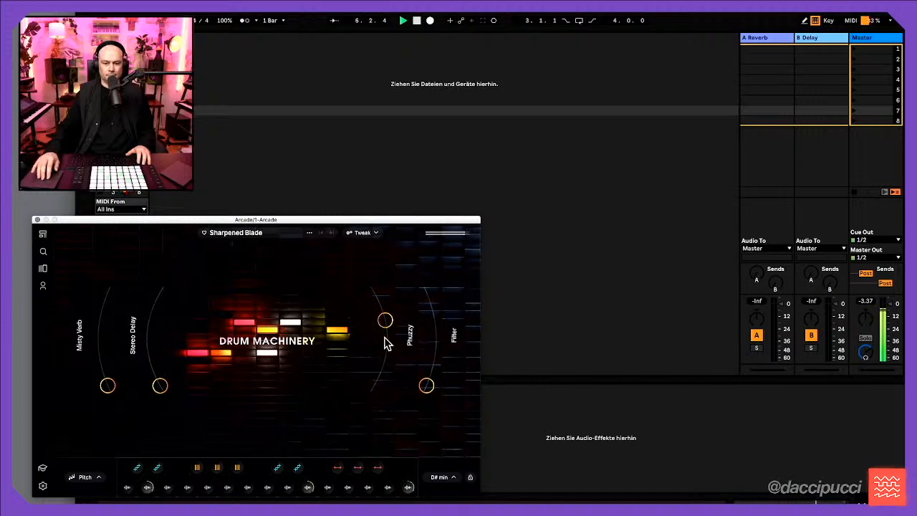
pyautogui.moveTo(385, 344); pyautogui.dragTo(430, 450)
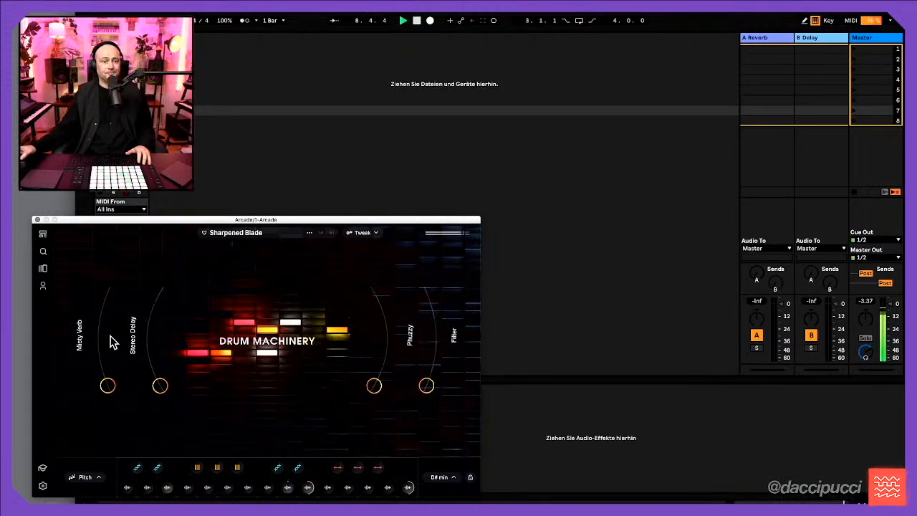
# Close the plug-in window, bring back the browser and delete the last D3 note at beat 2.4 of the drum clip
pyautogui.click(37, 219)
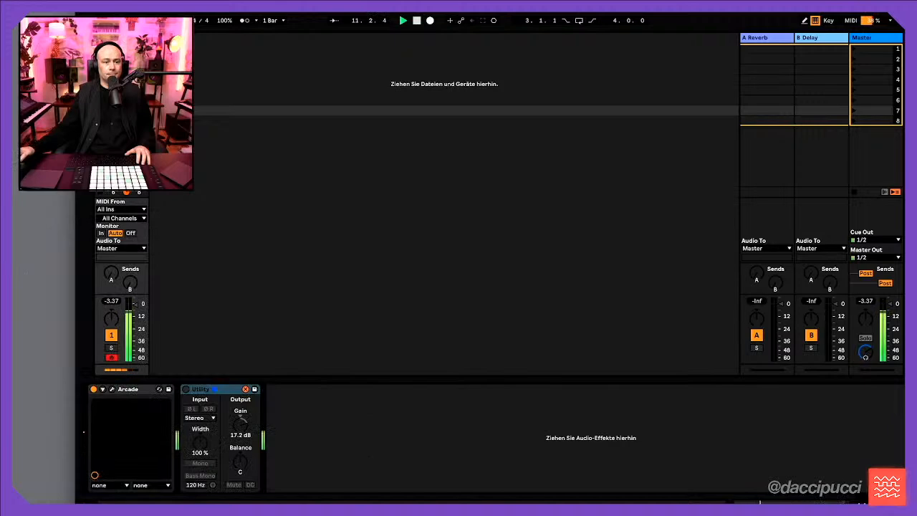
pyautogui.click(88, 39)
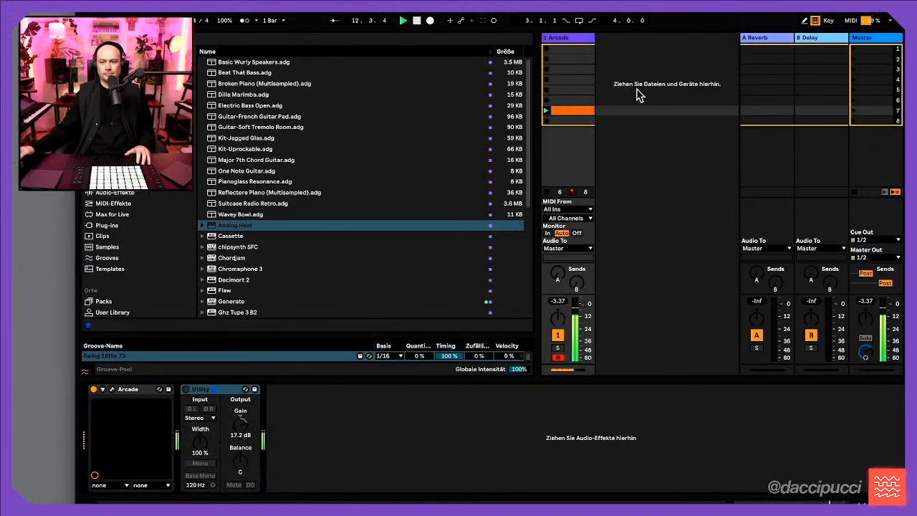
pyautogui.click(582, 113)
pyautogui.click(402, 379)
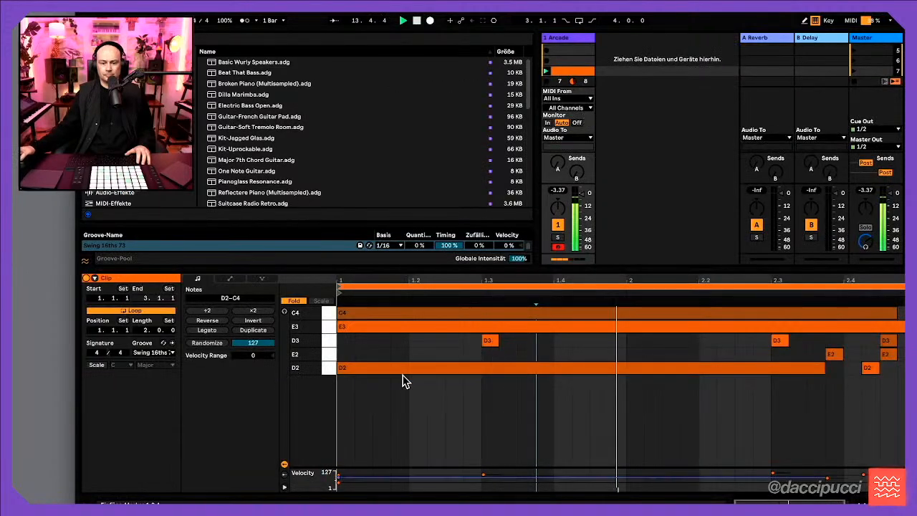
pyautogui.click(418, 328)
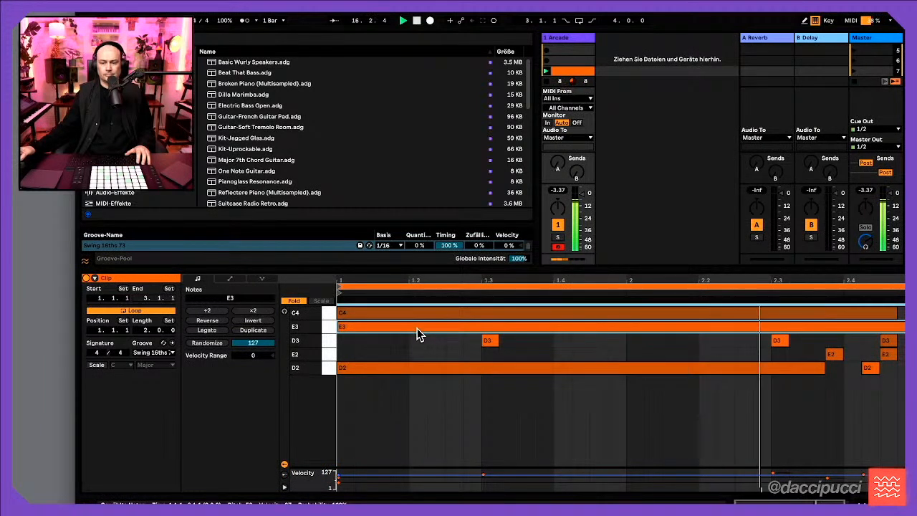
pyautogui.click(878, 349)
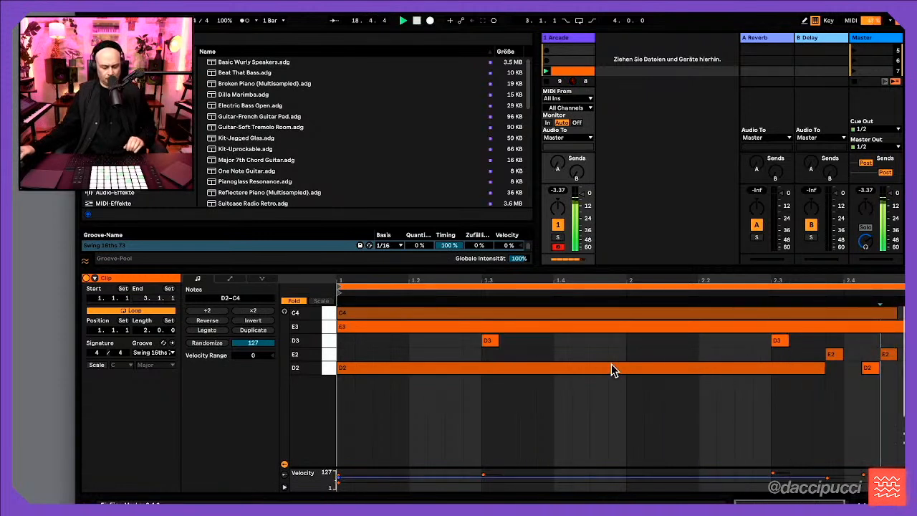
# Try two extra D3 notes within beat 1.4, with the earlier one moved to the start of that beat
pyautogui.press('b')
pyautogui.click(616, 340)
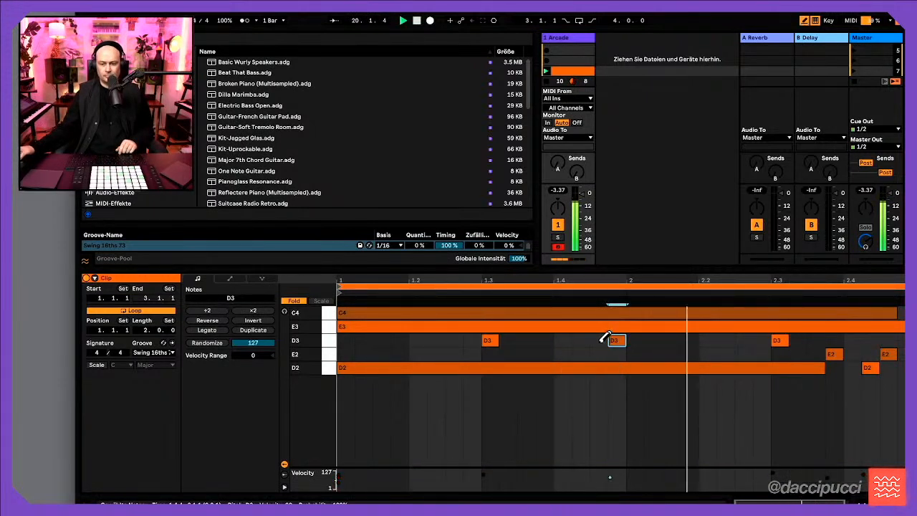
pyautogui.click(598, 340)
pyautogui.press('b')
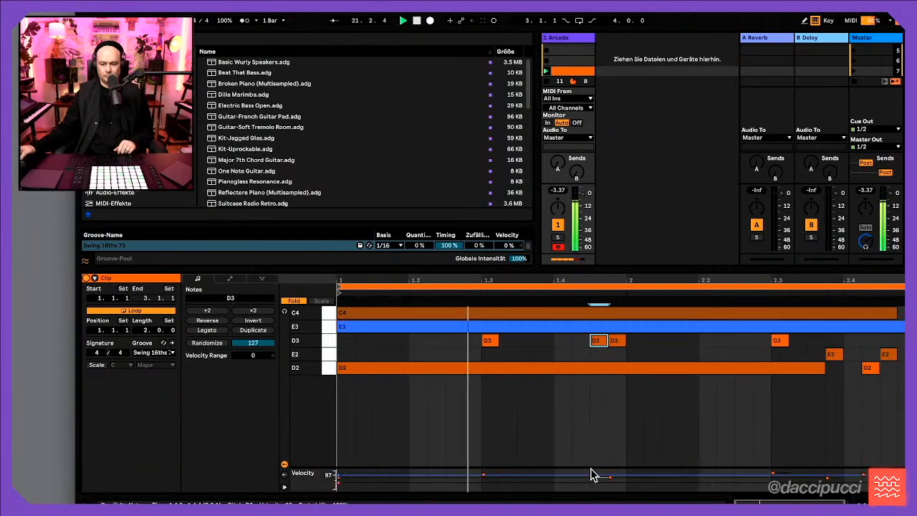
pyautogui.moveTo(615, 346)
pyautogui.mouseDown()
pyautogui.moveTo(585, 343)
pyautogui.moveTo(617, 347)
pyautogui.moveTo(620, 358)
pyautogui.mouseUp()
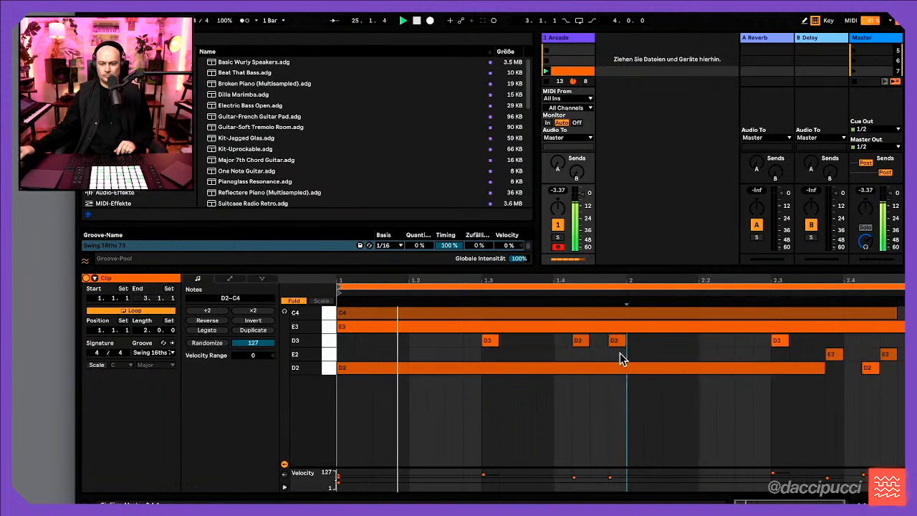
pyautogui.click(621, 358)
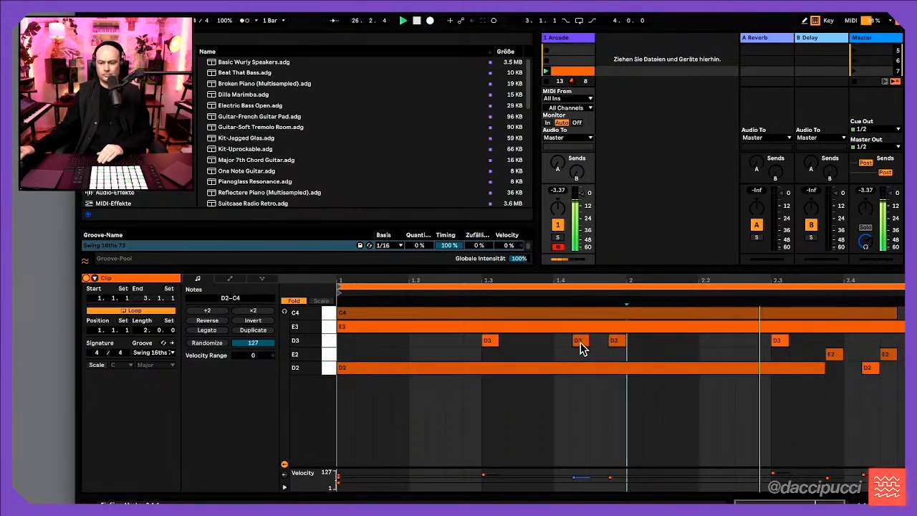
# Delete both extra D3 notes within beat 1.4
pyautogui.click(581, 347)
pyautogui.press('Delete')
pyautogui.click(620, 342)
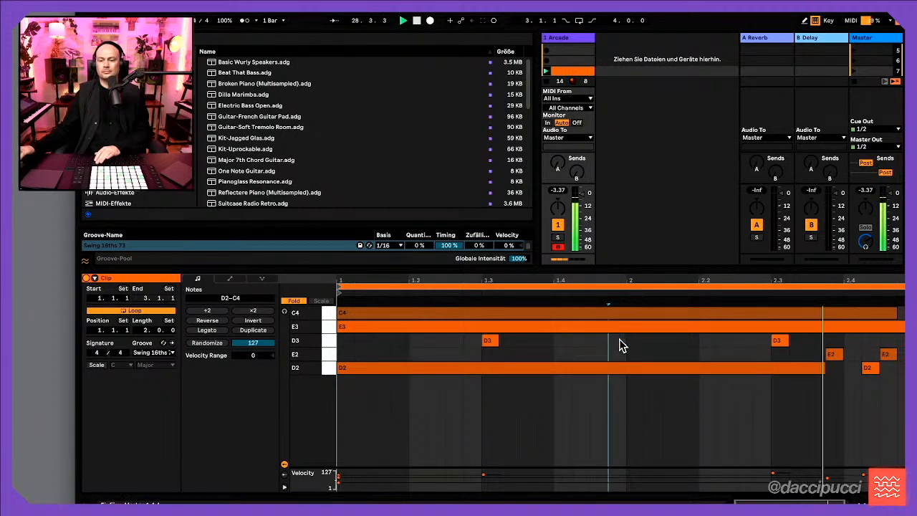
pyautogui.press('Delete')
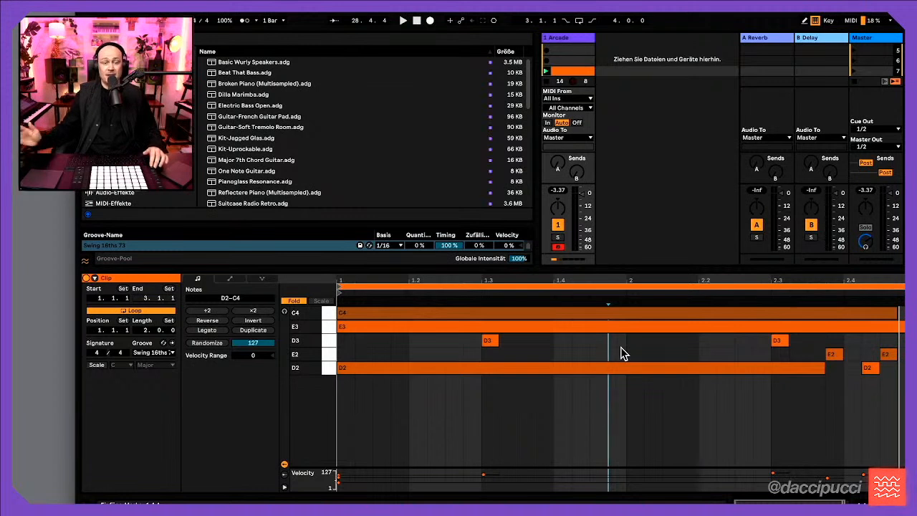
# Hide the browser and review the audio device, sample rate and buffer size in the preferences
pyautogui.press('space')
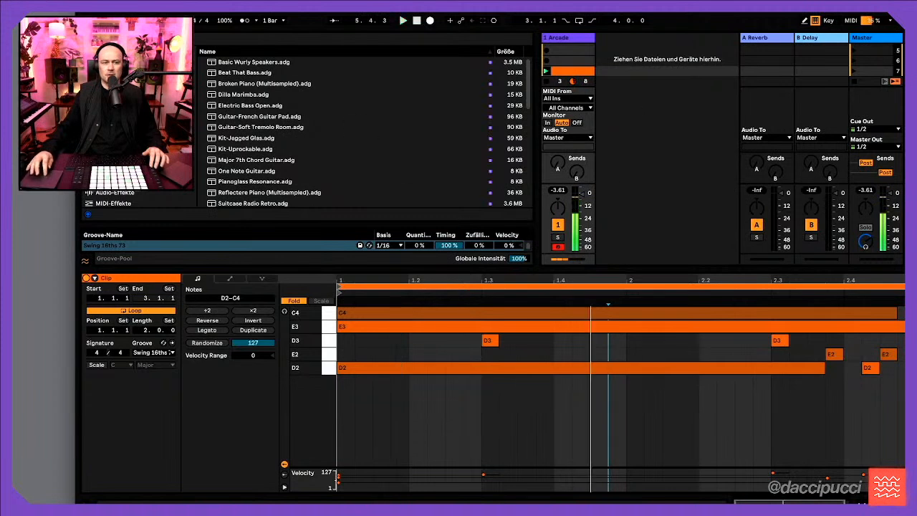
pyautogui.hotkey('ctrl', 'alt', 'b')
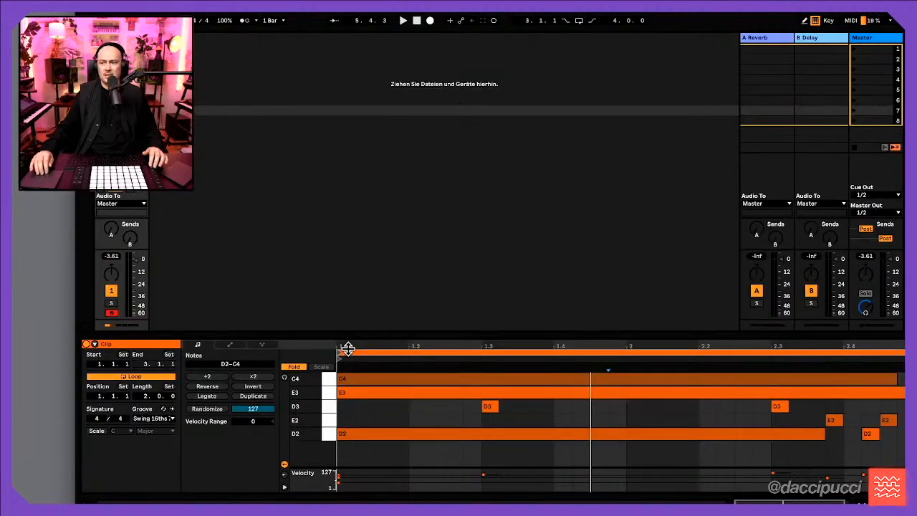
pyautogui.press('super+comma')
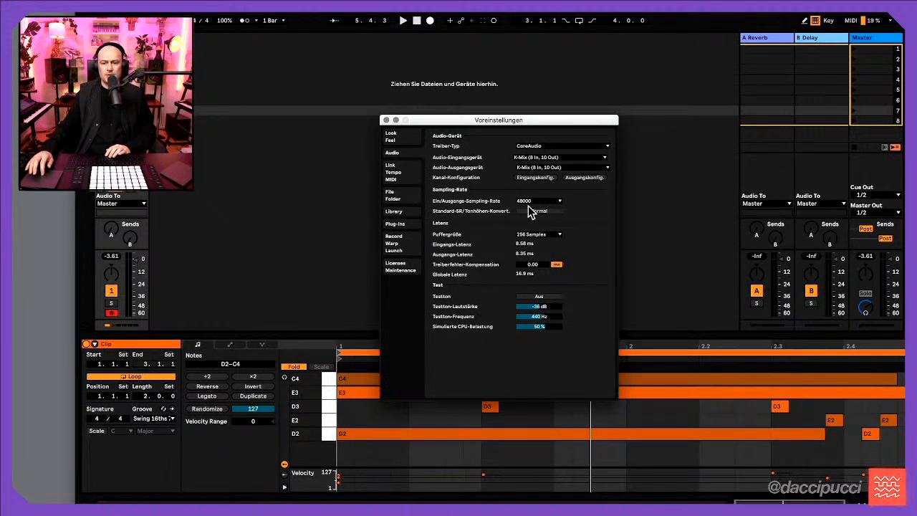
pyautogui.click(386, 120)
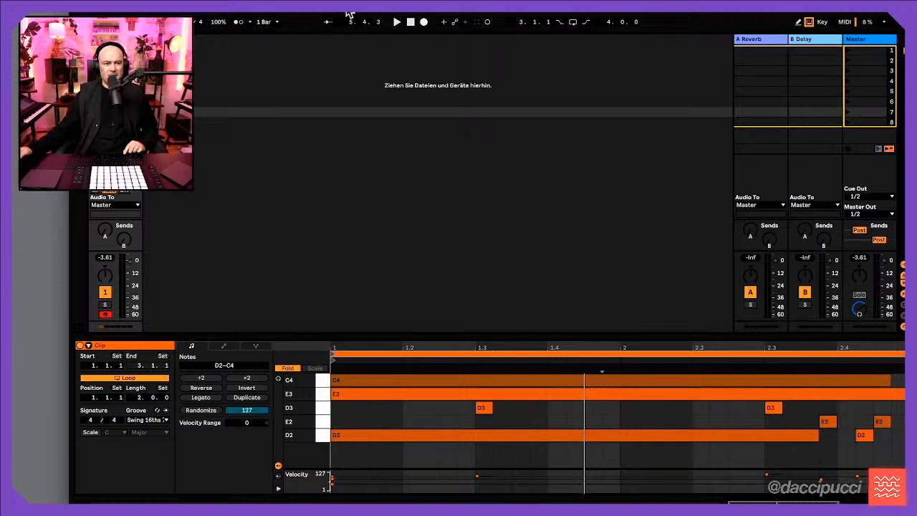
# Duplicate the drum clip, move both copies to the track's first two slots, and play the second one
pyautogui.press('space')
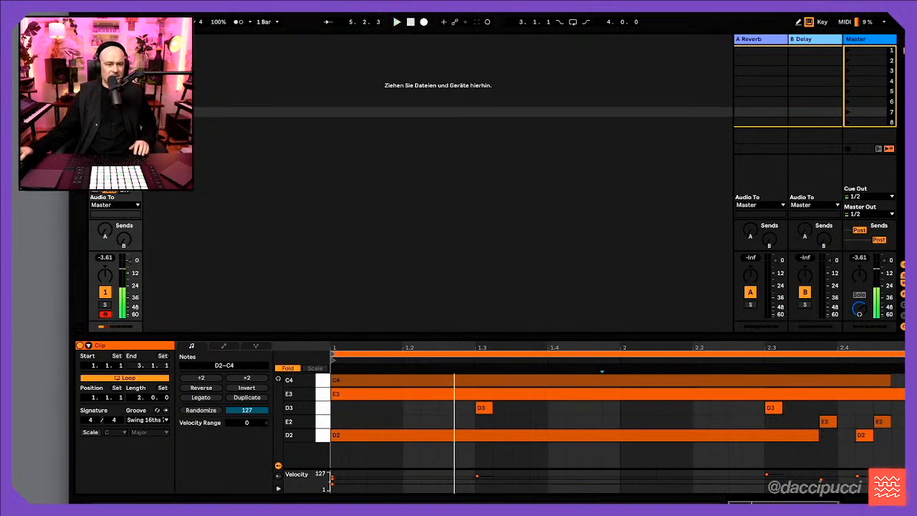
pyautogui.press('Down')
pyautogui.press('Up')
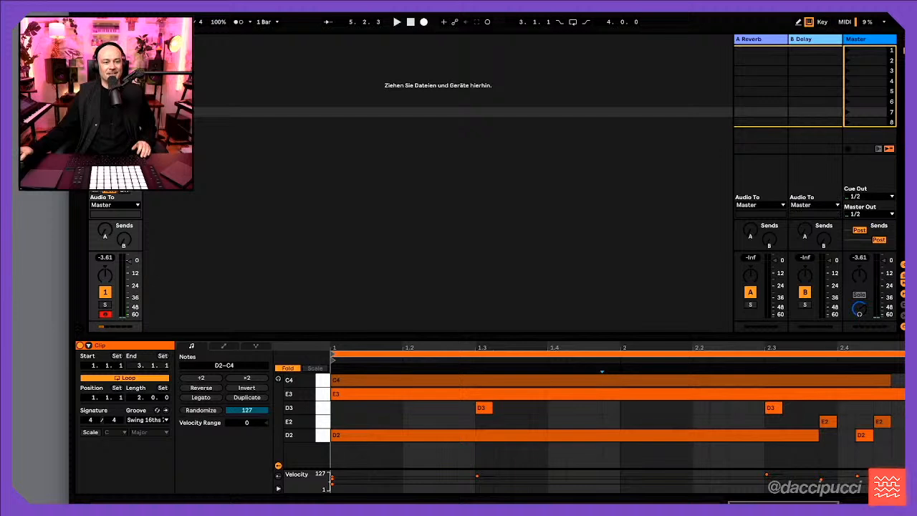
pyautogui.hotkey('shift', 'Down')
pyautogui.moveTo(115, 122); pyautogui.dragTo(115, 60)
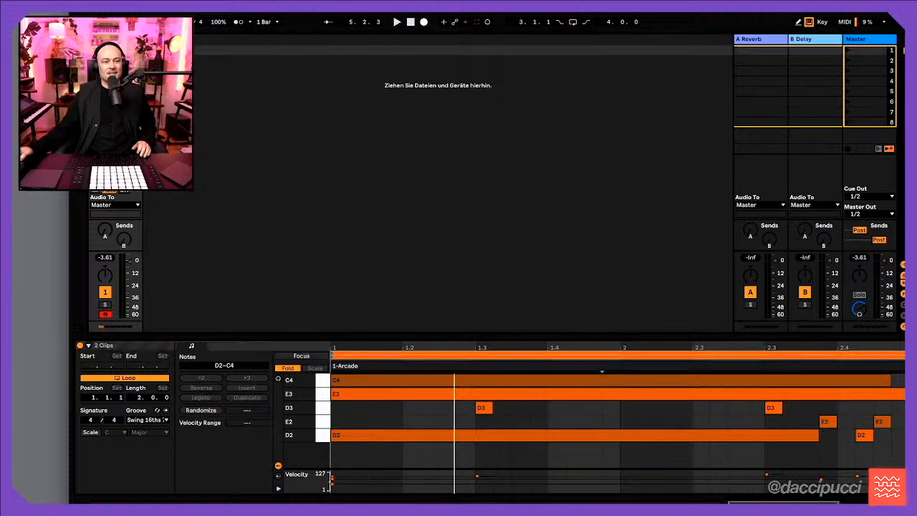
pyautogui.click(115, 60)
pyautogui.press('space')
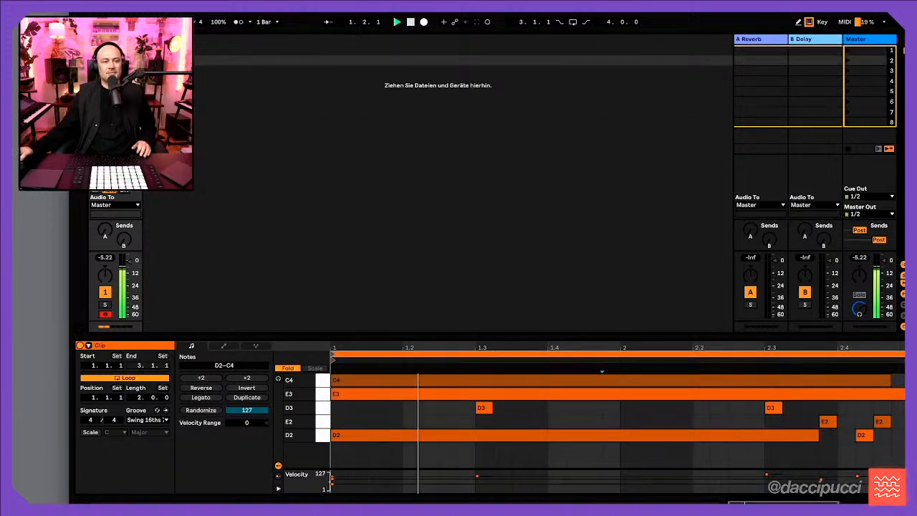
# Try the second clip without its long E3 note and without its long C4 note, restoring each one
pyautogui.click(449, 396)
pyautogui.press('Delete')
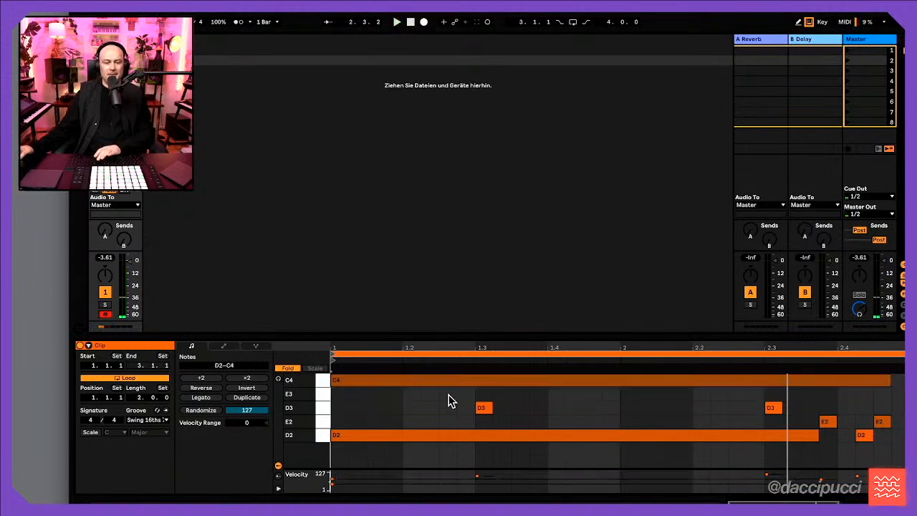
pyautogui.press('super+z')
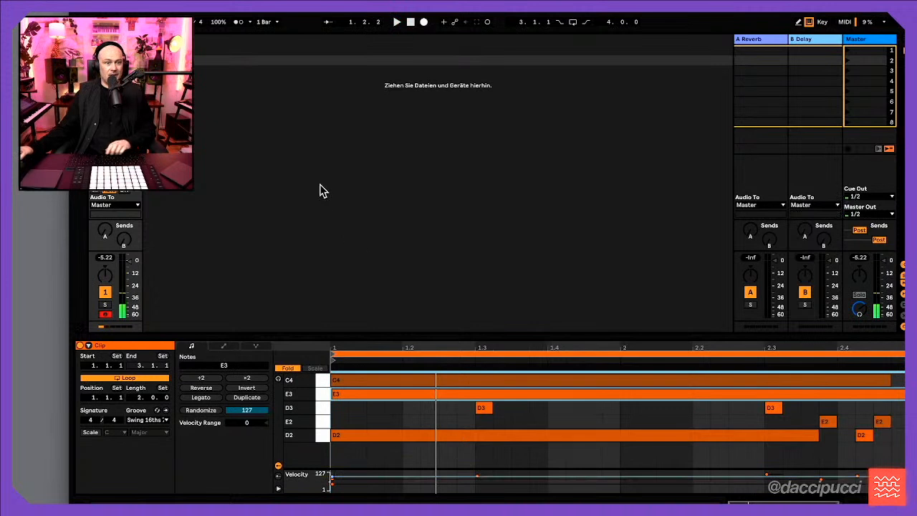
pyautogui.click(417, 382)
pyautogui.press('Delete')
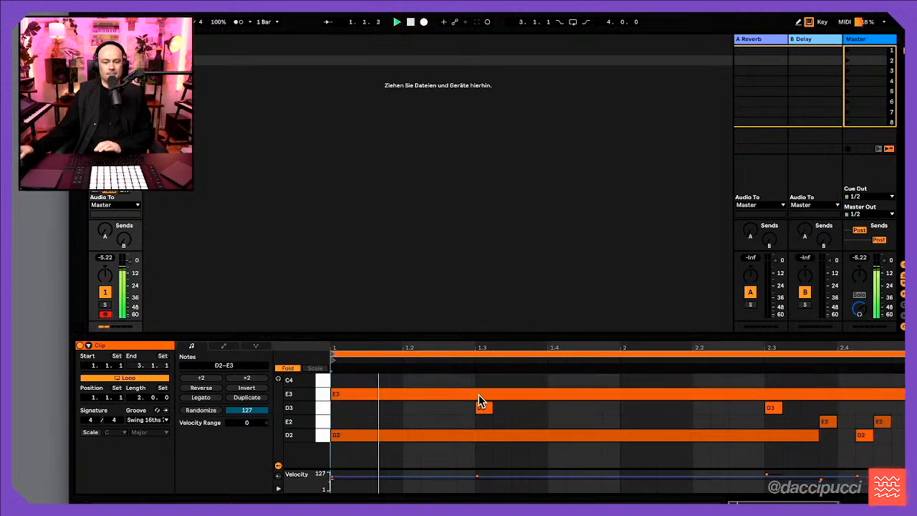
pyautogui.press('super+z')
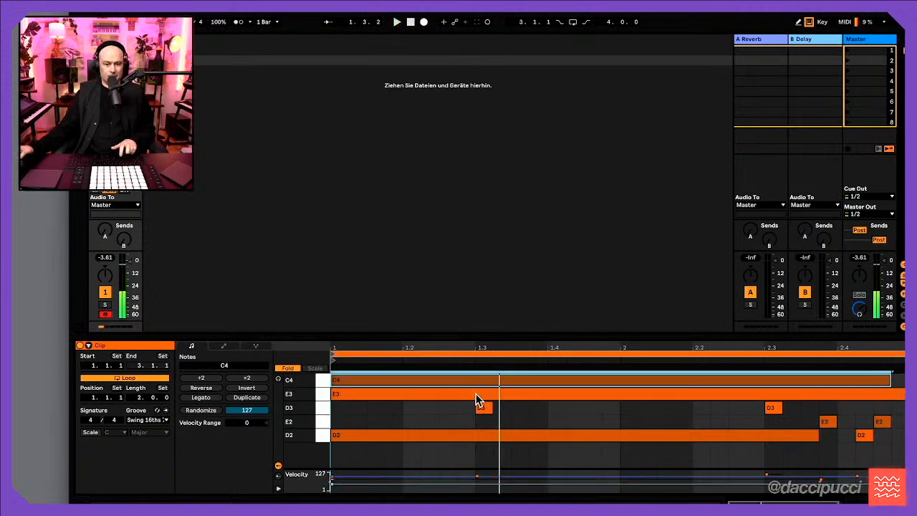
# Delete the long D2 note from the second clip and play the result
pyautogui.click(399, 439)
pyautogui.press('Delete')
pyautogui.press('space')
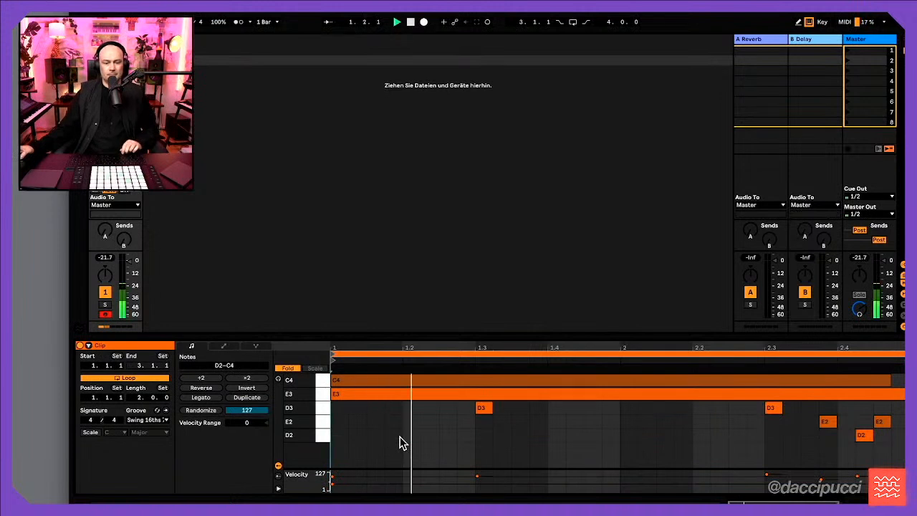
# Try a D2 note at the clip's start, lengthened to about one beat, and remove it
pyautogui.click(832, 422)
pyautogui.moveTo(828, 424); pyautogui.dragTo(538, 435)
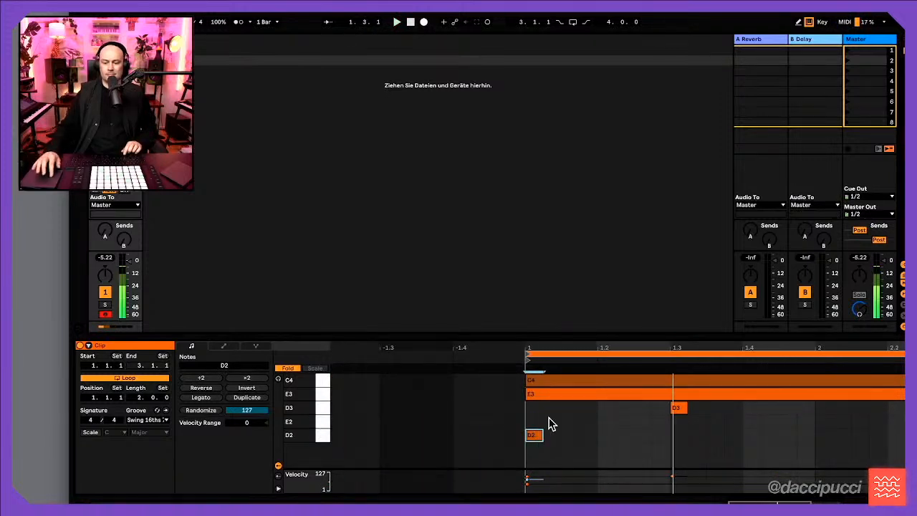
pyautogui.moveTo(544, 435); pyautogui.dragTo(584, 439)
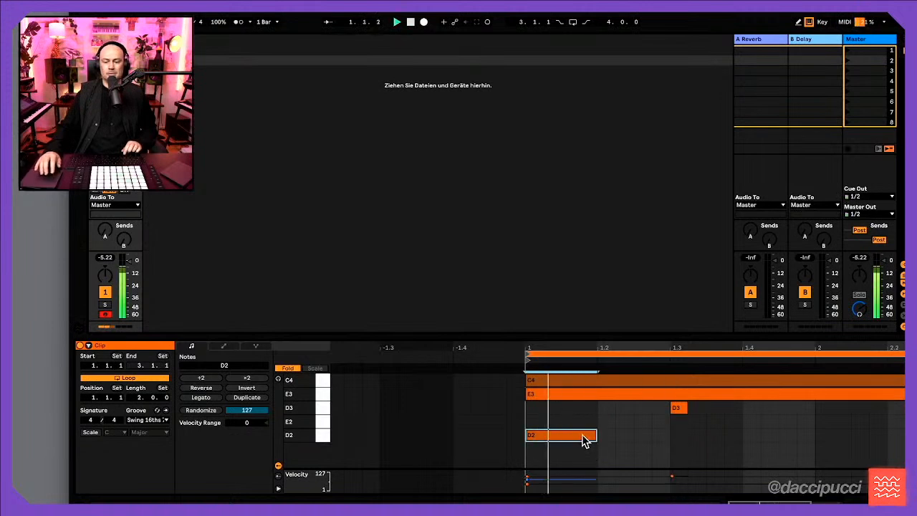
pyautogui.press('Delete')
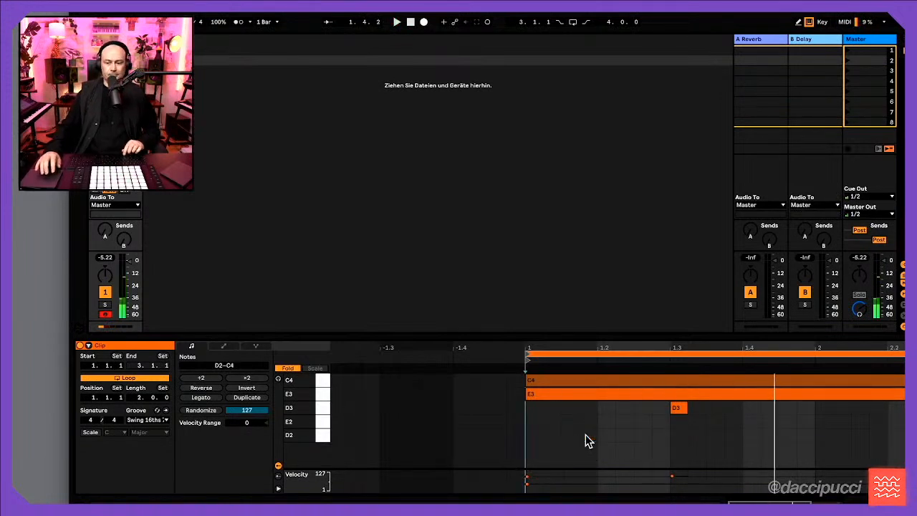
# Copy E2 notes to the clip's start and to 1.2.3, and delete the remaining D2 notes near the end
pyautogui.press('-')
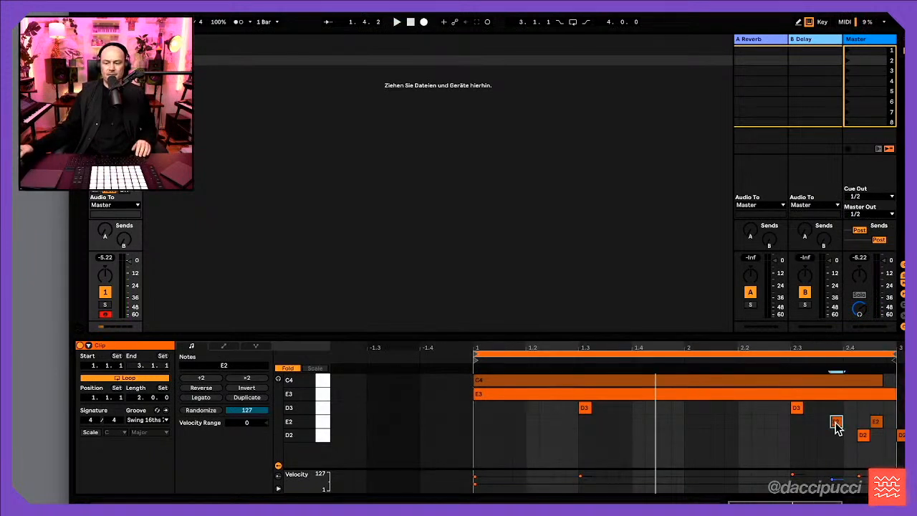
pyautogui.moveTo(838, 426)
pyautogui.mouseDown()
pyautogui.moveTo(537, 436)
pyautogui.moveTo(475, 423)
pyautogui.moveTo(579, 425)
pyautogui.moveTo(561, 423)
pyautogui.mouseUp()
pyautogui.press('space')
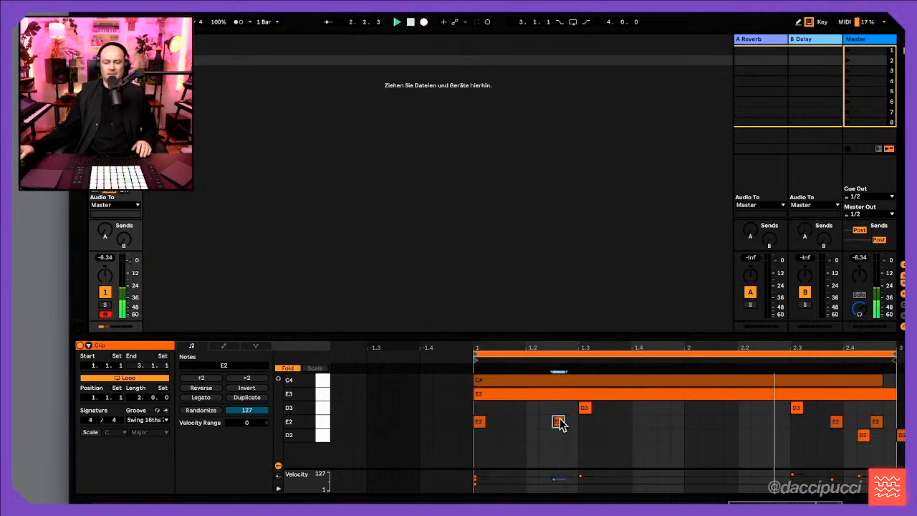
pyautogui.click(863, 434)
pyautogui.press('Delete')
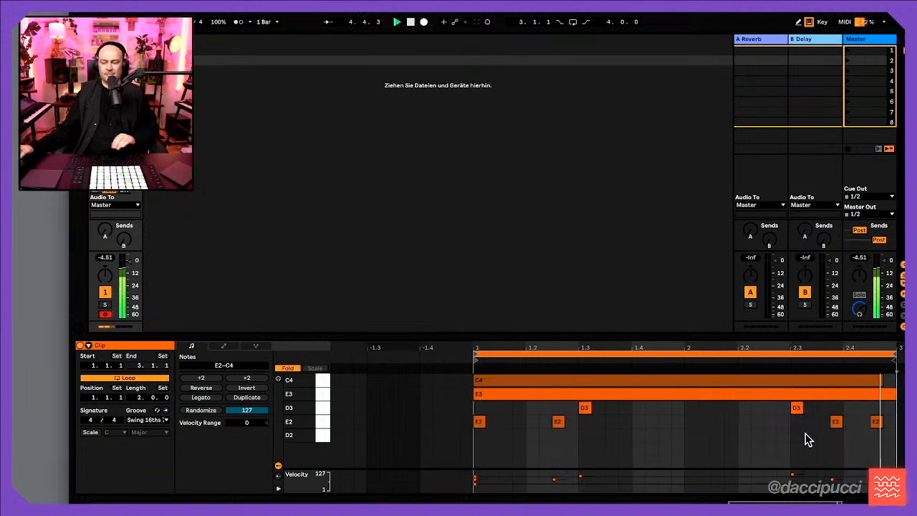
# Copy the E2 note at 1.2.3 to 2.2.3 in the second clip and set the clip's groove to None
pyautogui.click(559, 423)
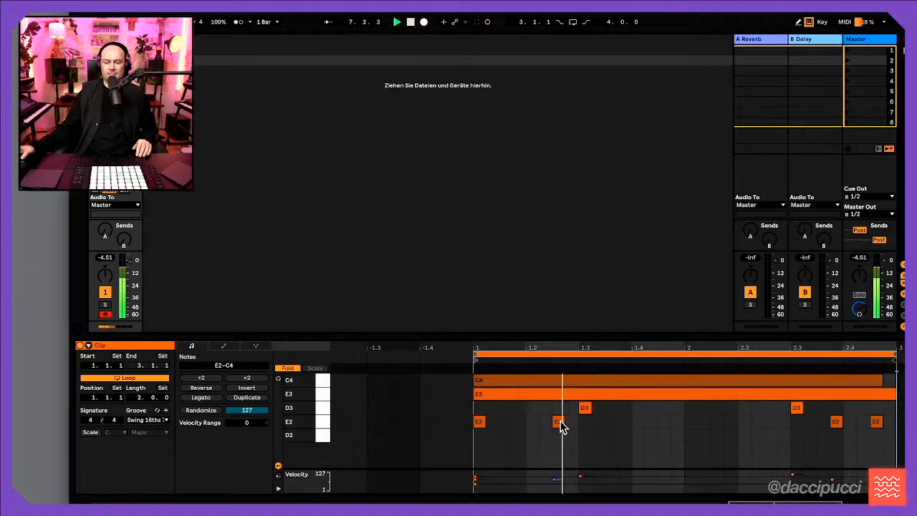
pyautogui.moveTo(559, 423)
pyautogui.mouseDown()
pyautogui.moveTo(720, 435)
pyautogui.moveTo(742, 435)
pyautogui.moveTo(745, 426)
pyautogui.mouseUp()
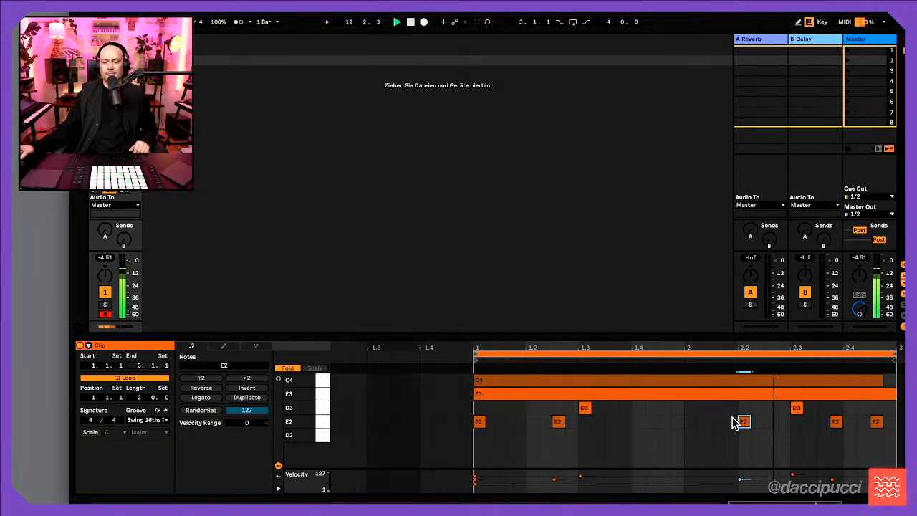
pyautogui.moveTo(745, 423); pyautogui.dragTo(772, 428)
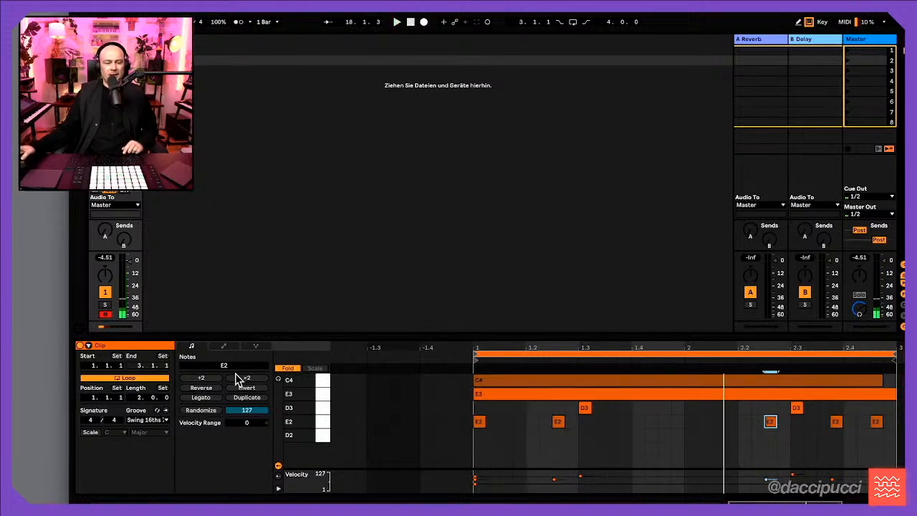
pyautogui.click(150, 425)
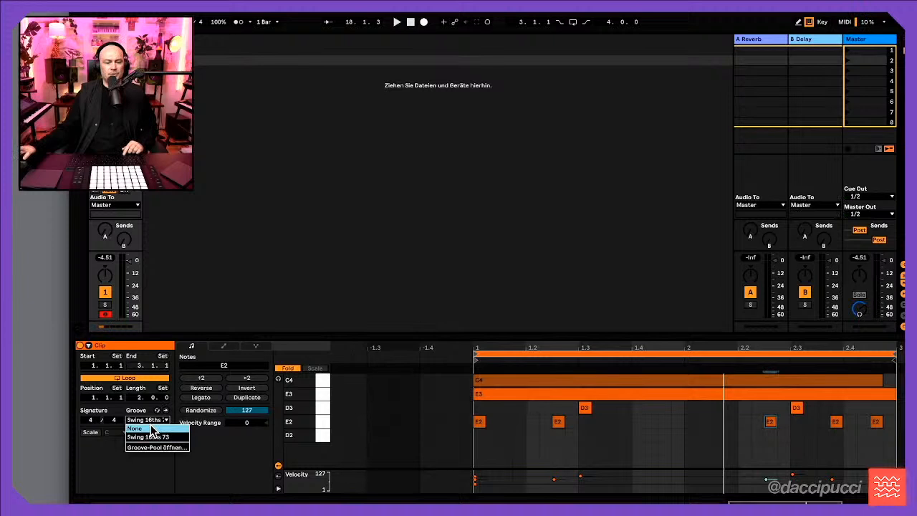
pyautogui.click(152, 420)
# Try the E2 notes at 1.2.3 and 2.2.3 one sixteenth earlier during playback, returning each to its place
pyautogui.click(558, 422)
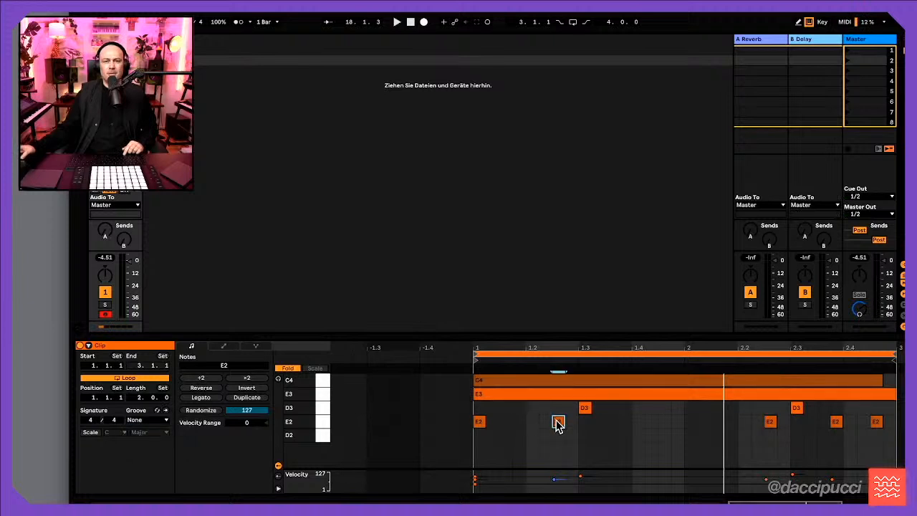
pyautogui.moveTo(558, 423); pyautogui.dragTo(547, 425)
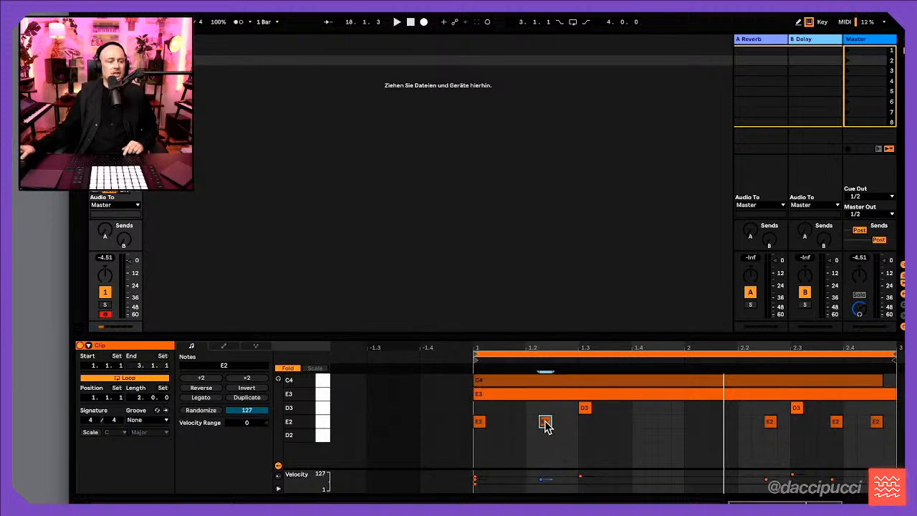
pyautogui.press('space')
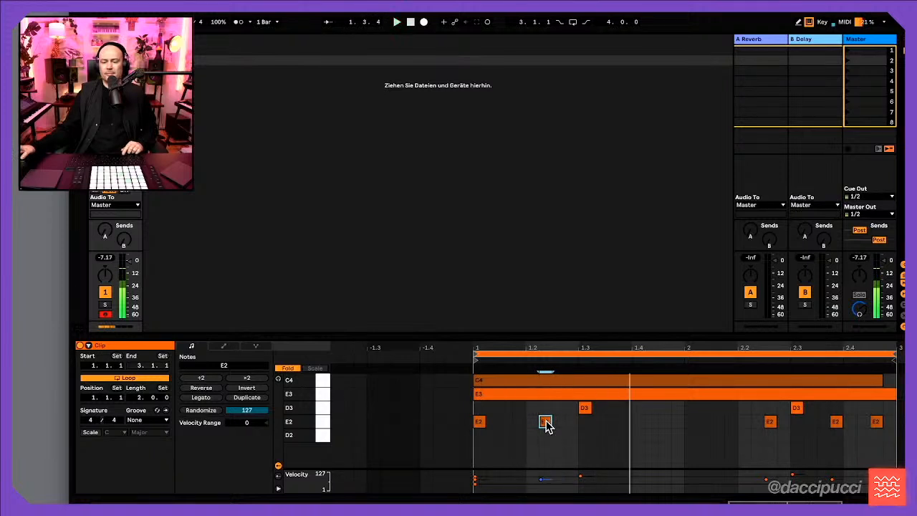
pyautogui.moveTo(545, 422); pyautogui.dragTo(558, 422)
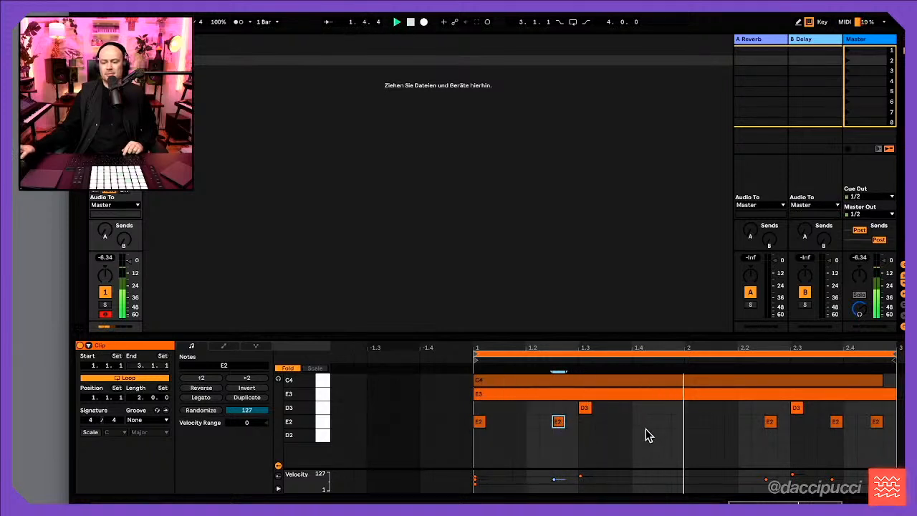
pyautogui.click(770, 422)
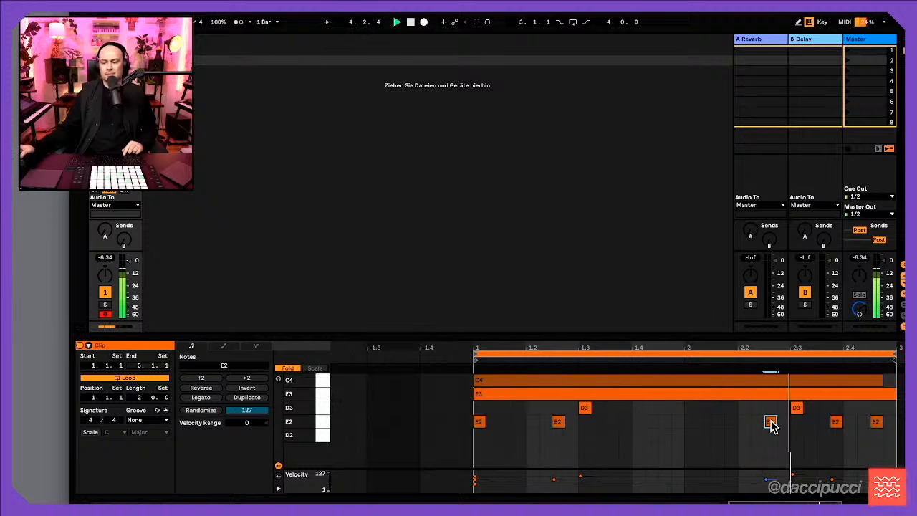
pyautogui.moveTo(772, 424); pyautogui.dragTo(757, 424)
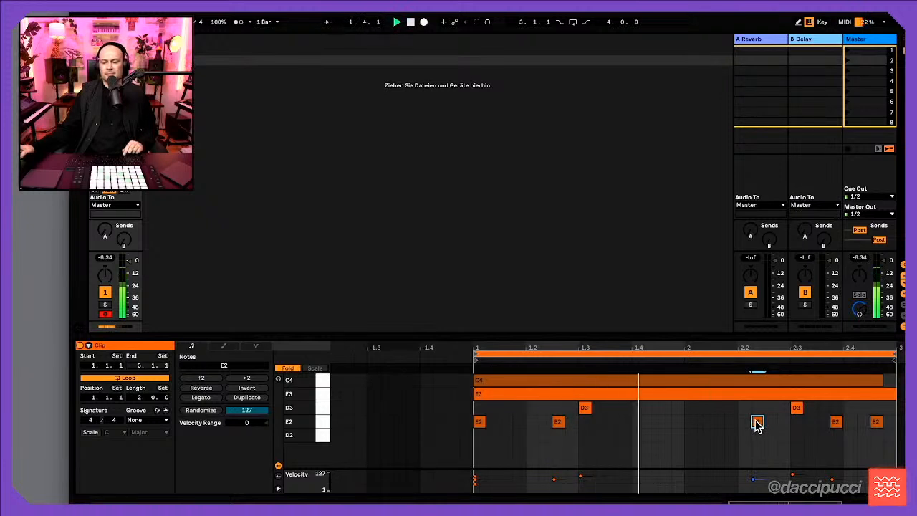
pyautogui.moveTo(757, 423); pyautogui.dragTo(771, 430)
pyautogui.doubleClick(874, 421)
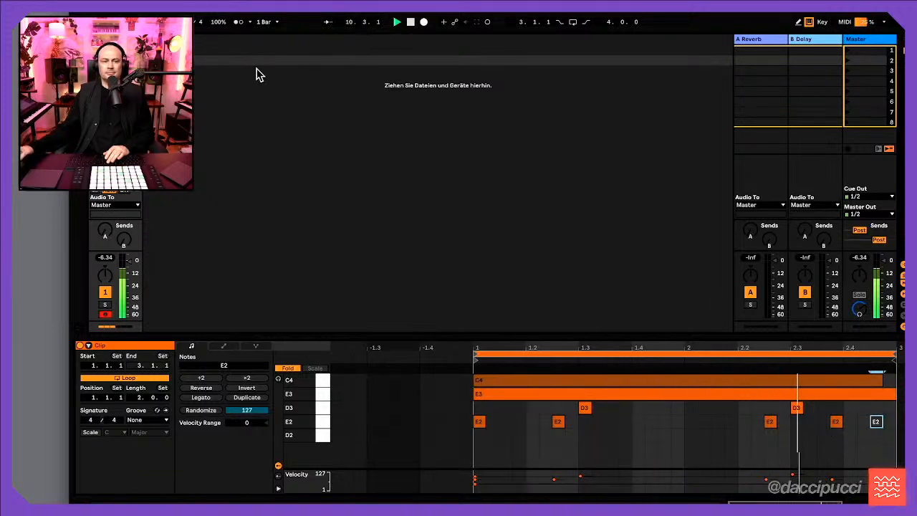
# Stop playback and recolour the second clip mint green
pyautogui.press('space')
pyautogui.rightClick(126, 60)
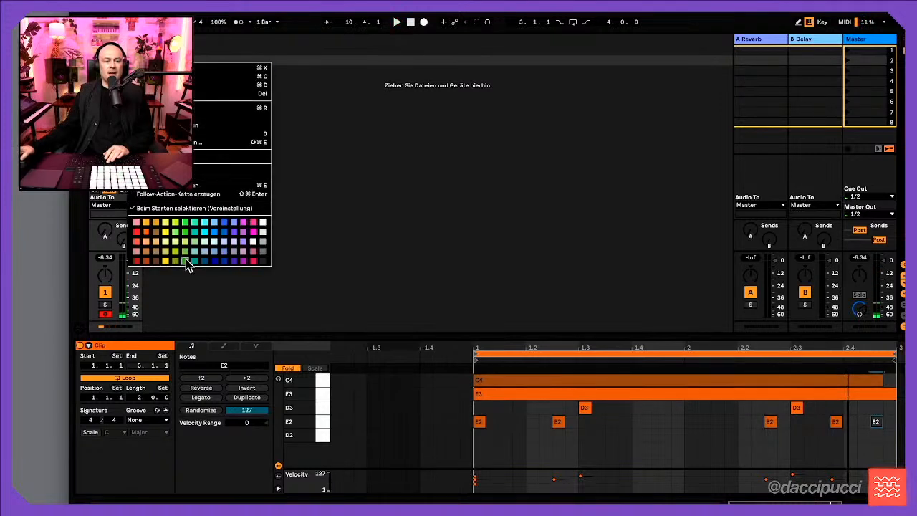
pyautogui.click(194, 218)
# Play the first drum clip and switch to the second one to compare the two patterns
pyautogui.press('space')
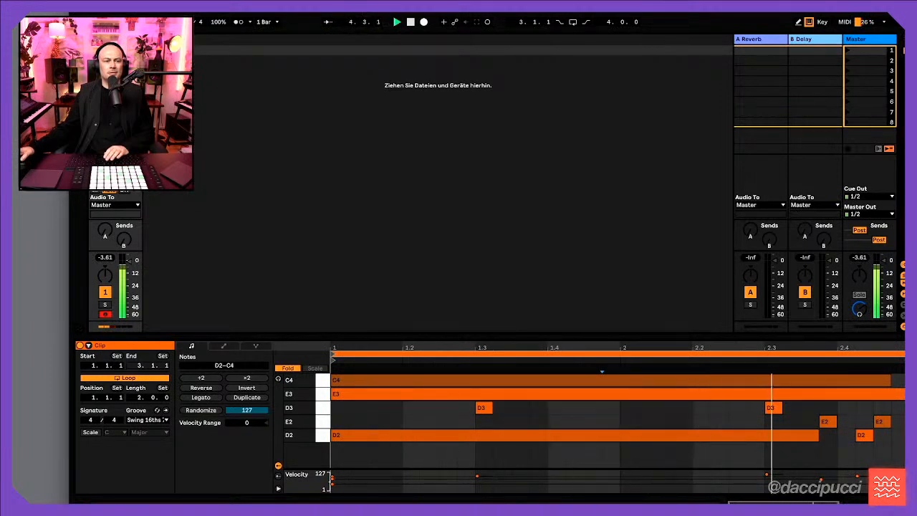
pyautogui.press('Down')
pyautogui.press('Return')
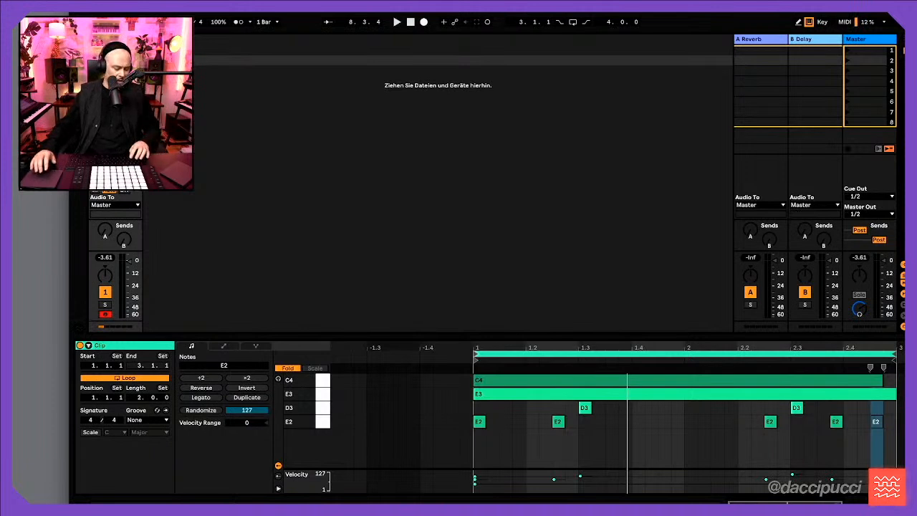
# Duplicate the drum track, delete both clips from the copy and arm the copy for recording
pyautogui.hotkey('ctrl', 'shift', 't')
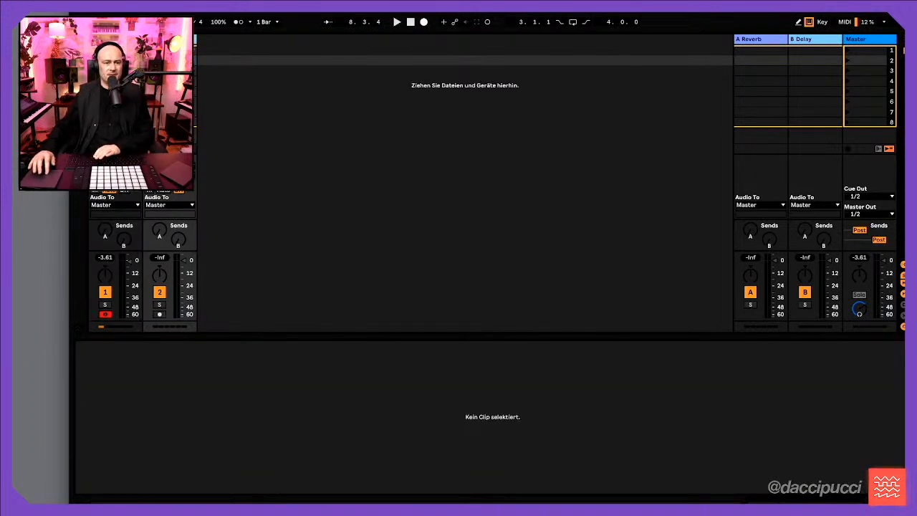
pyautogui.hotkey('ctrl', 'z')
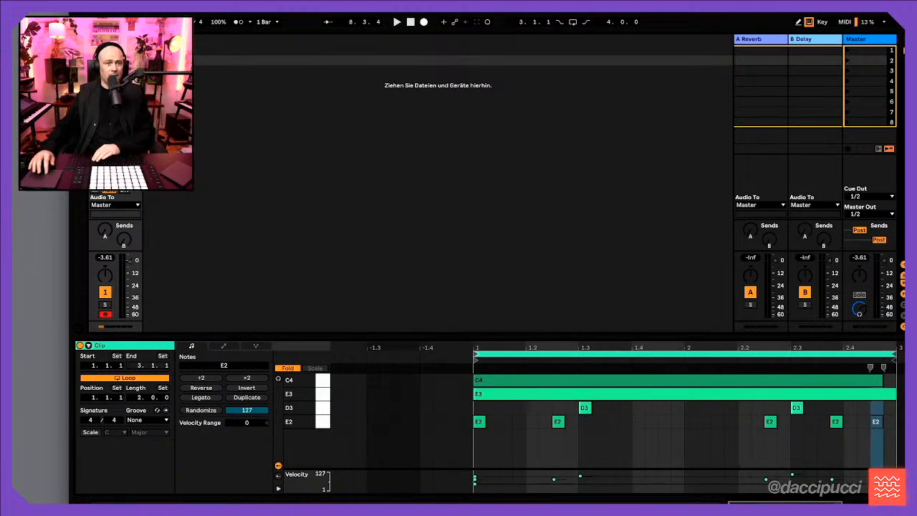
pyautogui.hotkey('ctrl', 'd')
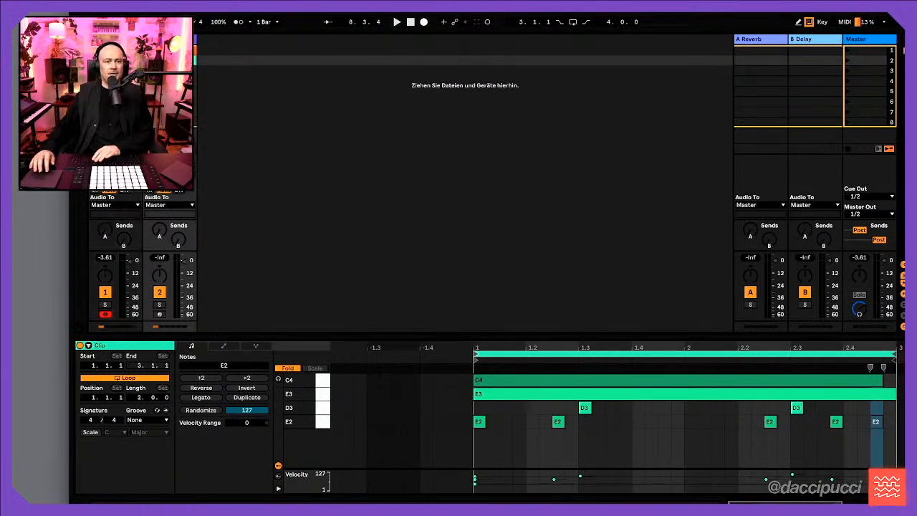
pyautogui.press('Delete')
pyautogui.press('Up')
pyautogui.press('Delete')
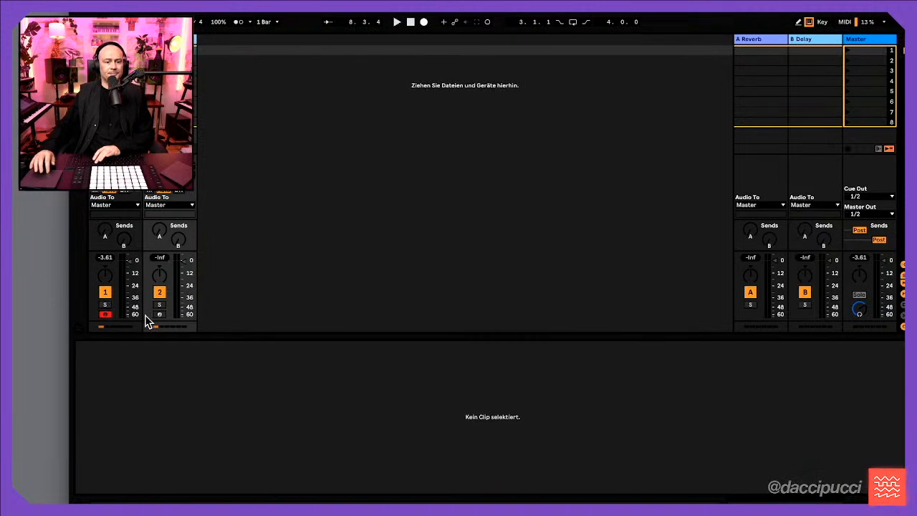
pyautogui.click(159, 314)
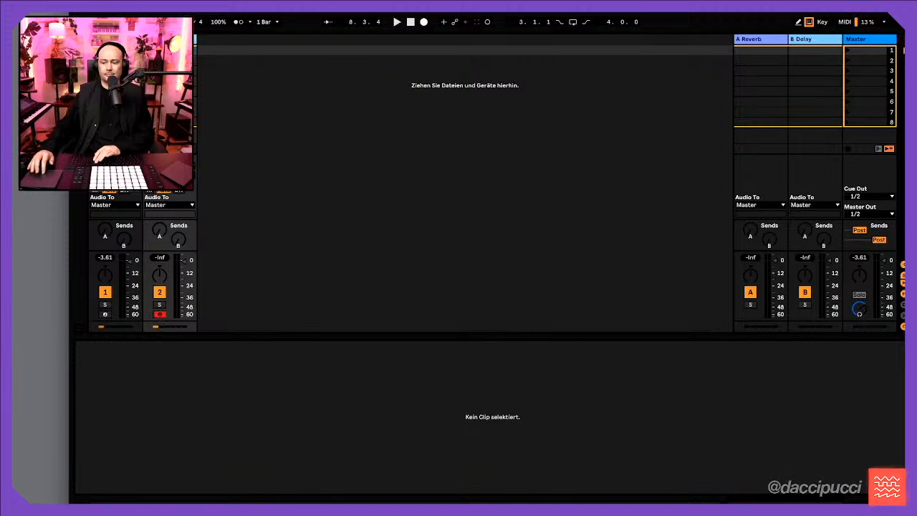
# Show the duplicated track's devices and open its Arcade instrument, placing the plug-in window clear of the track mixer
pyautogui.hotkey('shift', 'Tab')
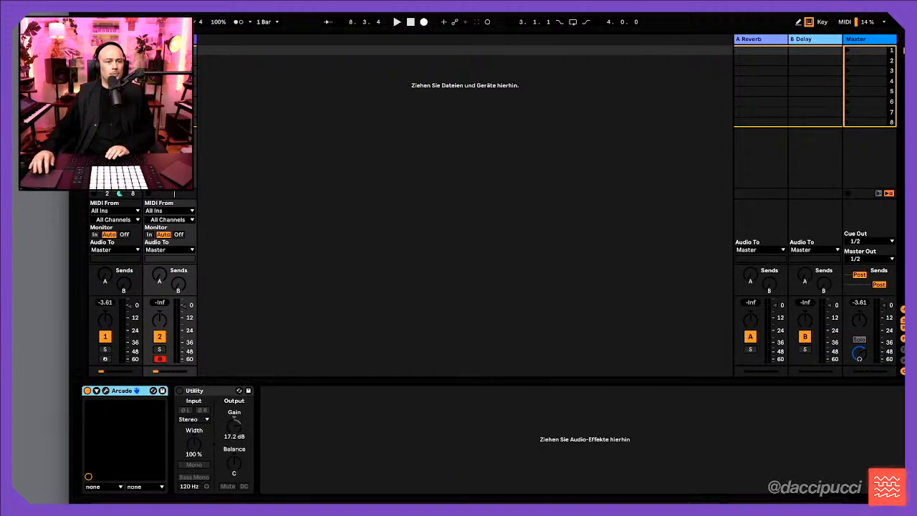
pyautogui.click(94, 50)
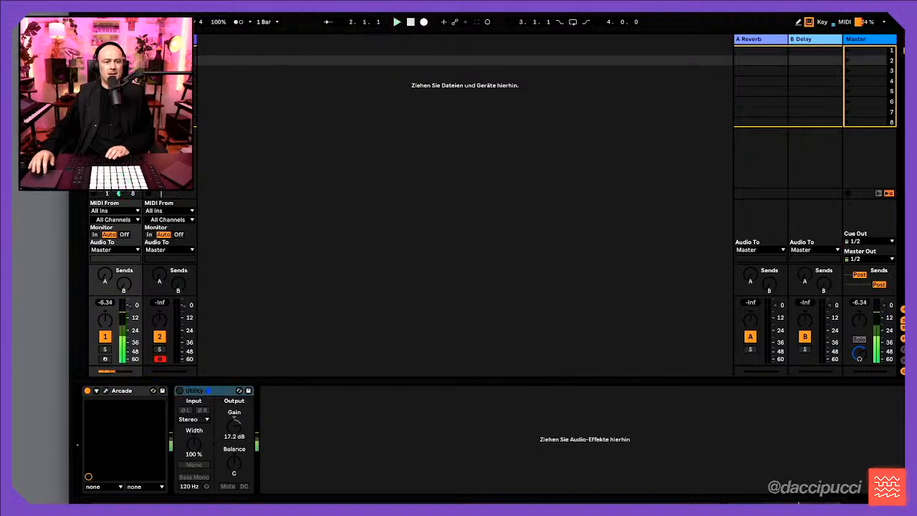
pyautogui.click(147, 405)
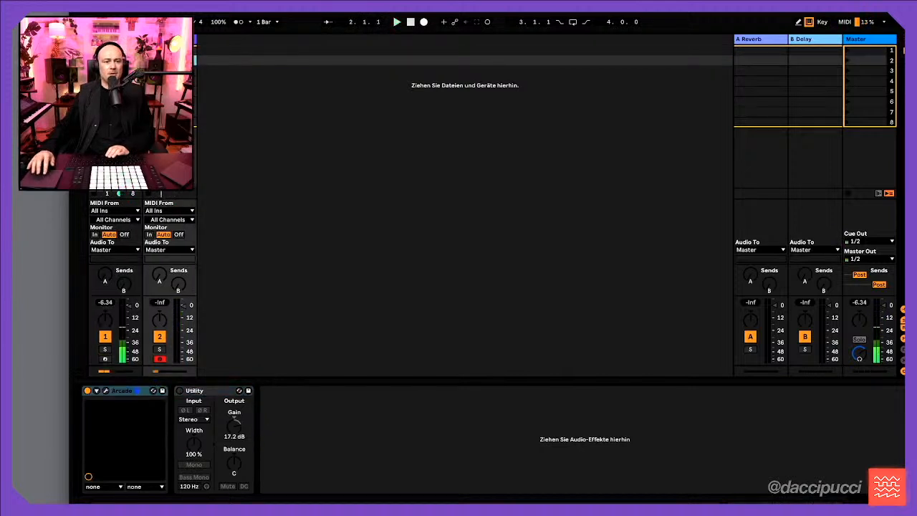
pyautogui.click(104, 391)
pyautogui.moveTo(424, 97); pyautogui.dragTo(600, 29)
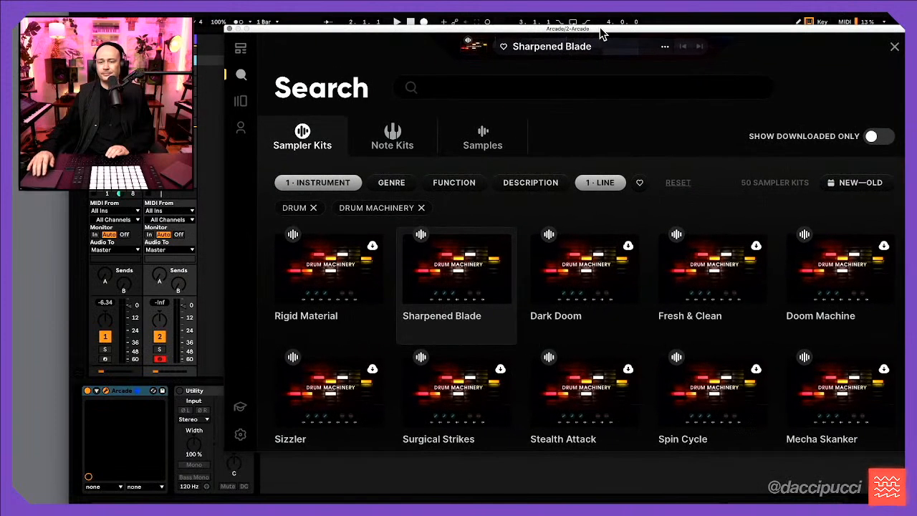
# Remove the Drum Machinery and Drum filters and filter Arcade's Note Kits by the Bass instrument
pyautogui.click(422, 207)
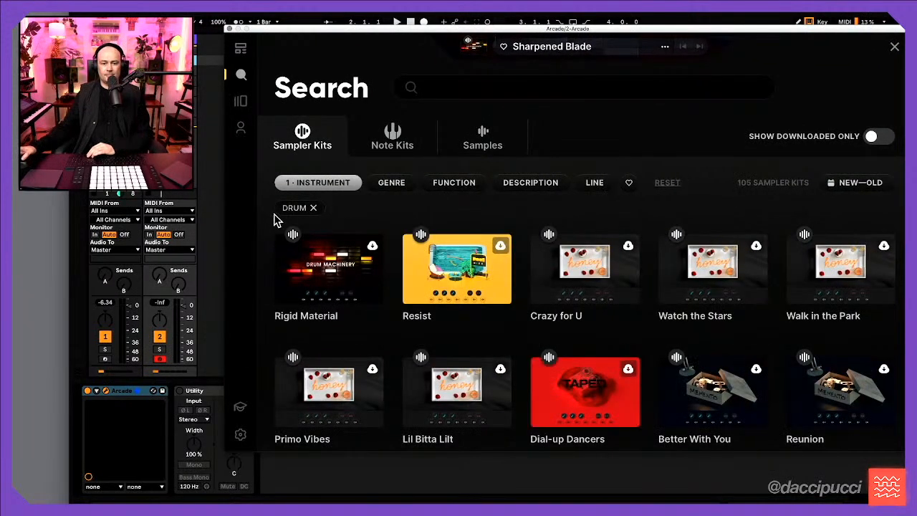
pyautogui.click(313, 207)
pyautogui.click(387, 146)
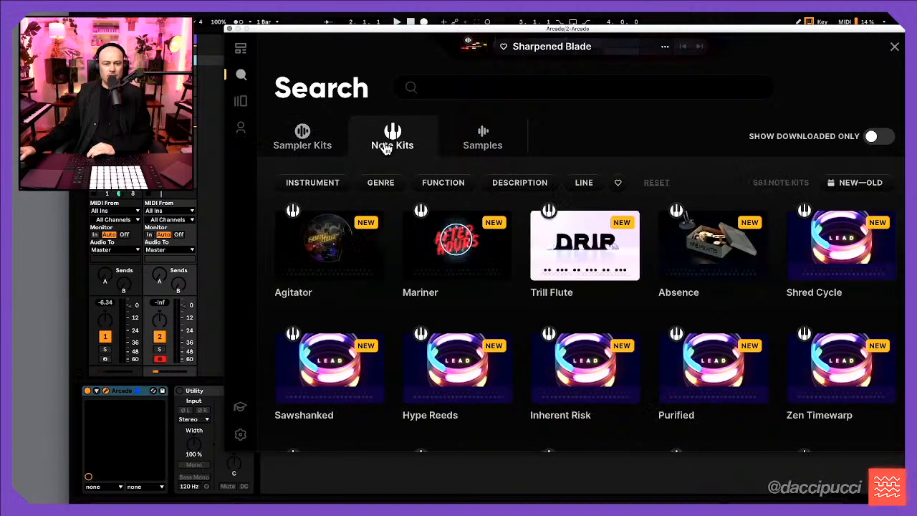
pyautogui.click(331, 186)
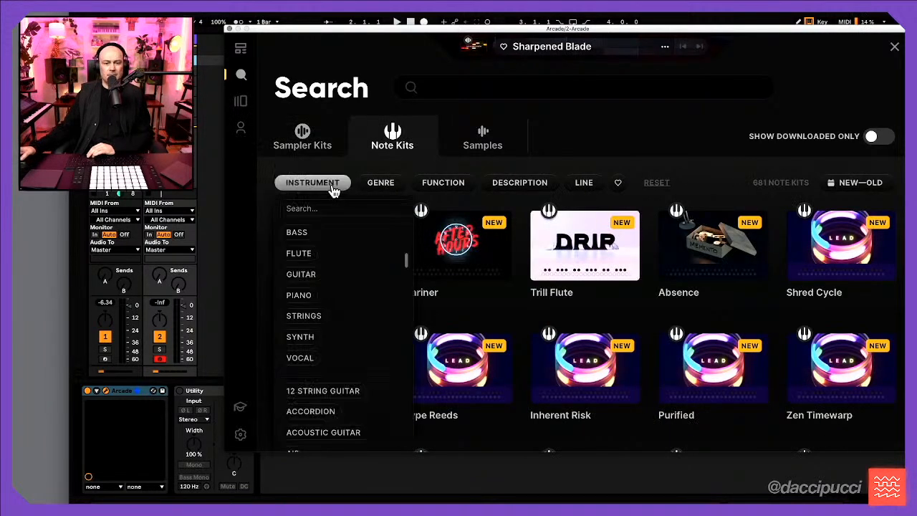
pyautogui.click(309, 236)
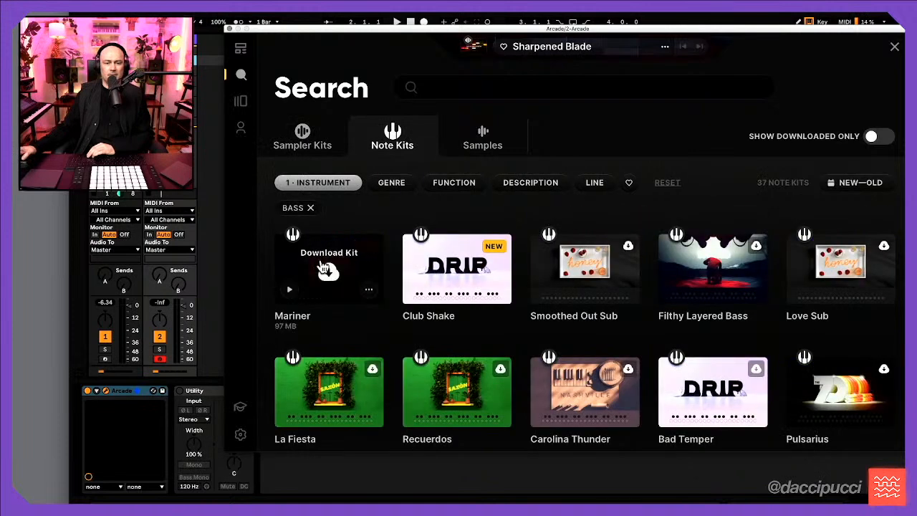
# Preview the bass kits Mariner, Club Shake, Smoothed Out Sub, Filthy Layered Bass and Love Sub
pyautogui.click(294, 291)
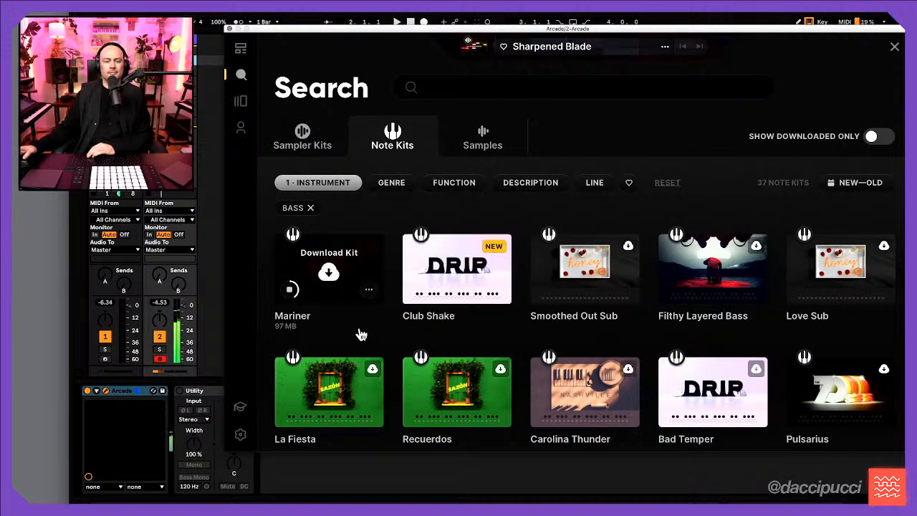
pyautogui.click(417, 292)
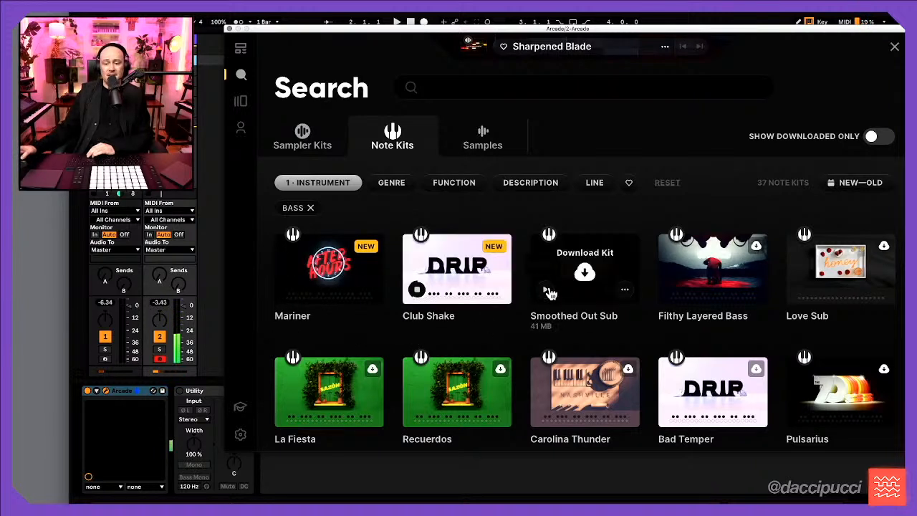
pyautogui.click(547, 291)
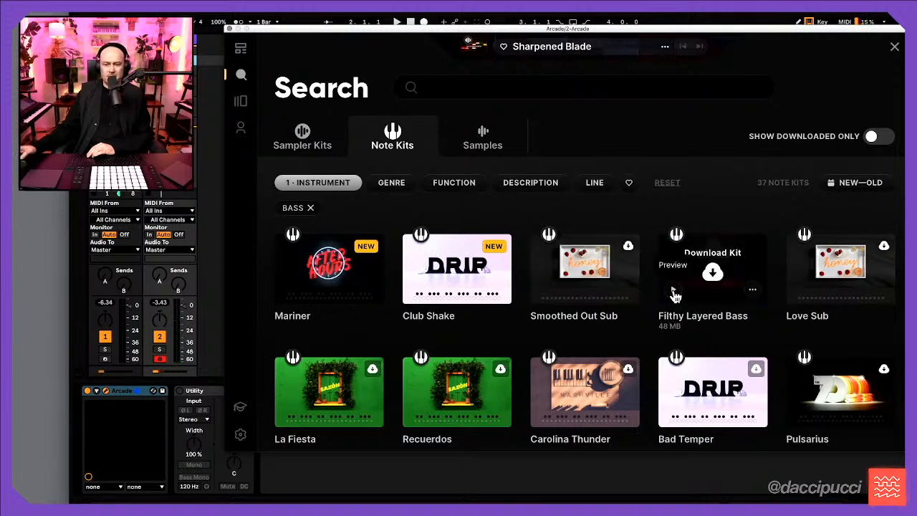
pyautogui.click(673, 291)
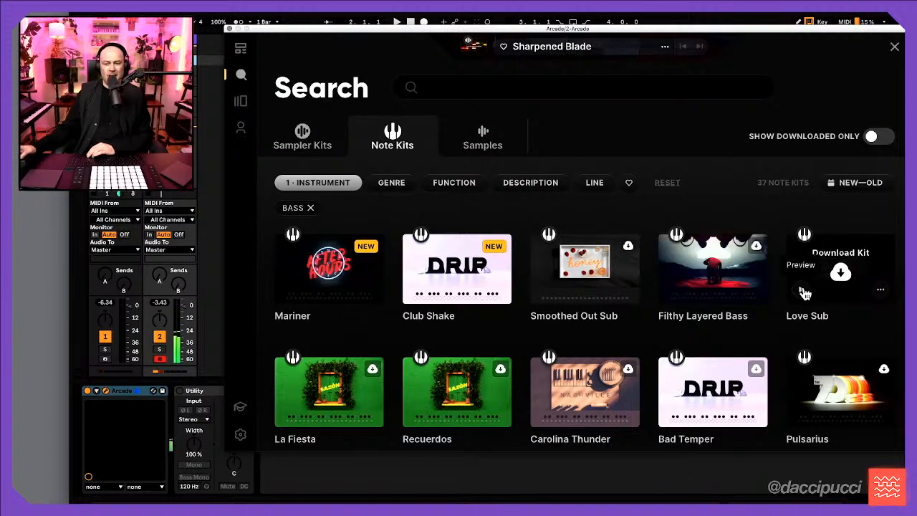
pyautogui.click(801, 291)
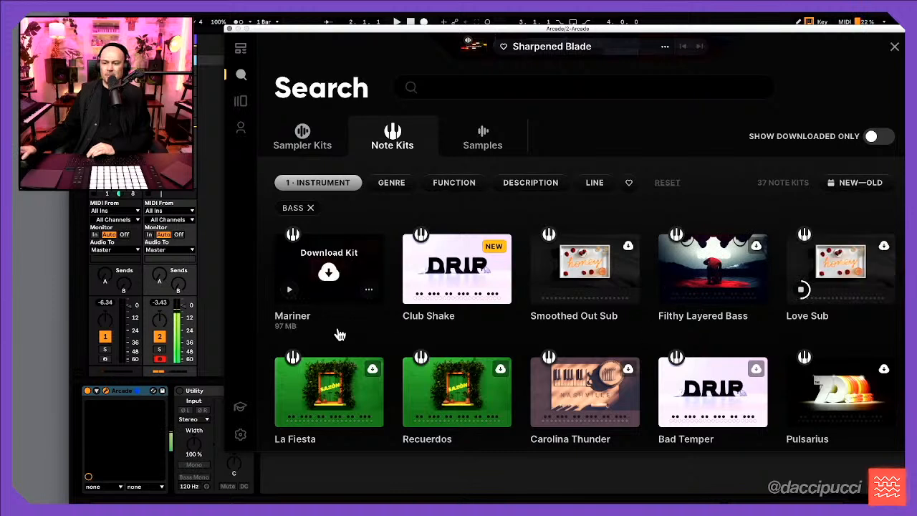
# Preview the bass kits La Fiesta, Recuerdos, Carolina Thunder, Bad Temper and Pulsarius
pyautogui.click(289, 417)
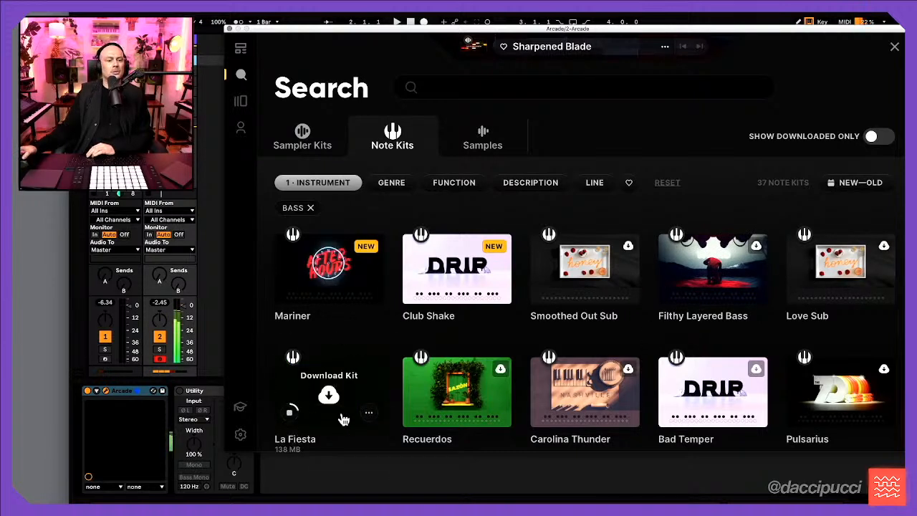
pyautogui.click(423, 414)
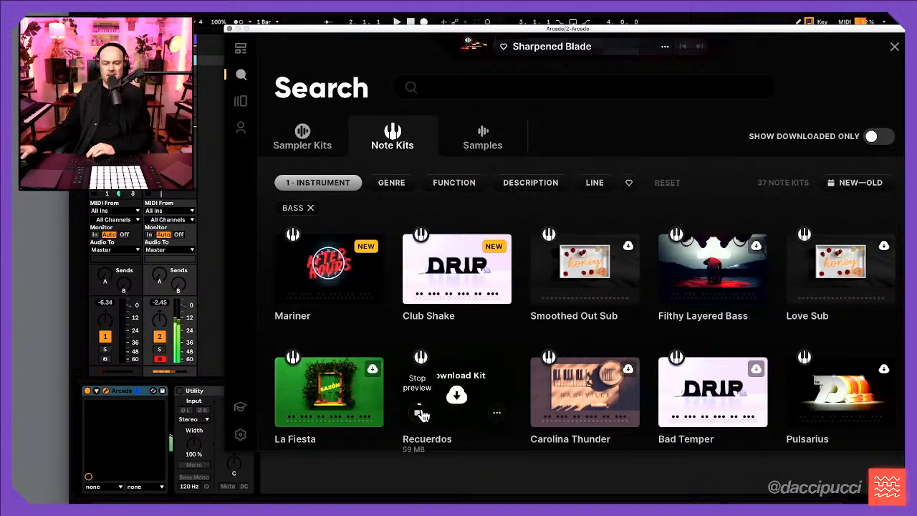
pyautogui.click(545, 416)
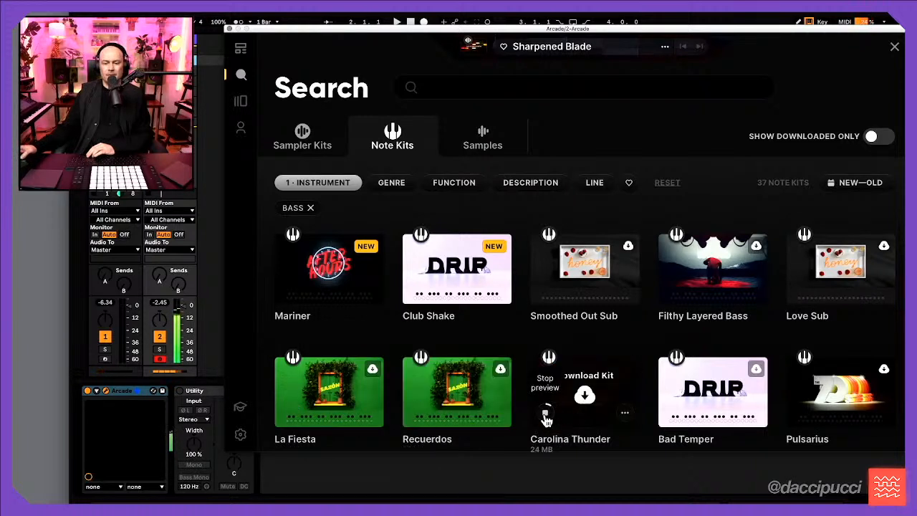
pyautogui.click(673, 415)
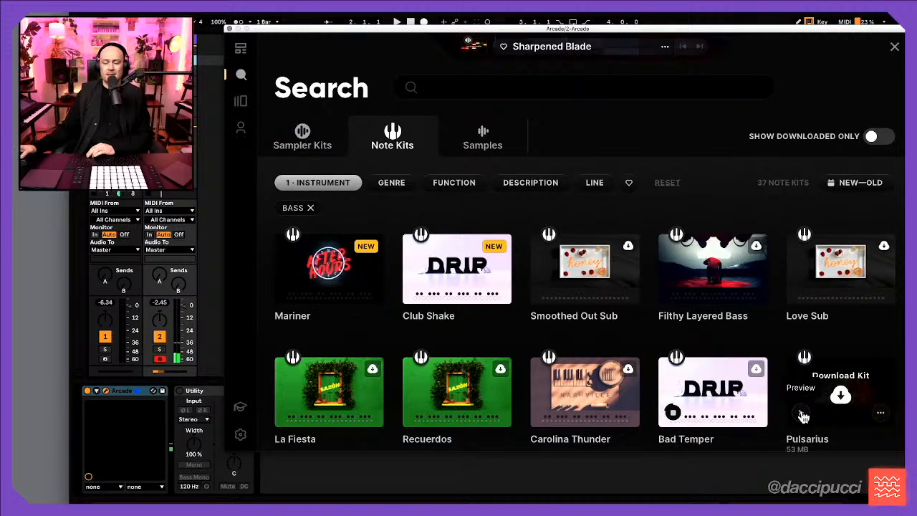
pyautogui.scroll(-1, 801, 413)
pyautogui.click(801, 414)
# Preview the Strawberry Jam, Crunch Warp and Diabolical kits and download Diabolical
pyautogui.scroll(-5, 759, 386)
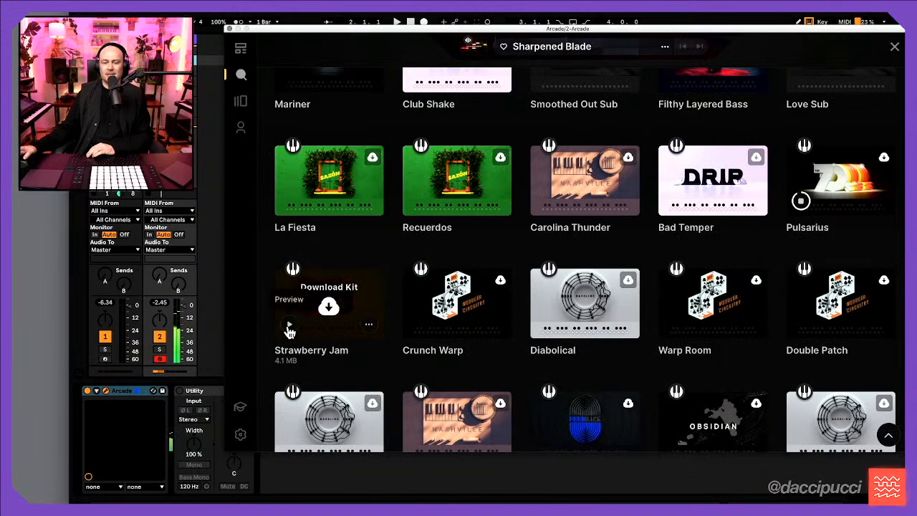
pyautogui.click(289, 324)
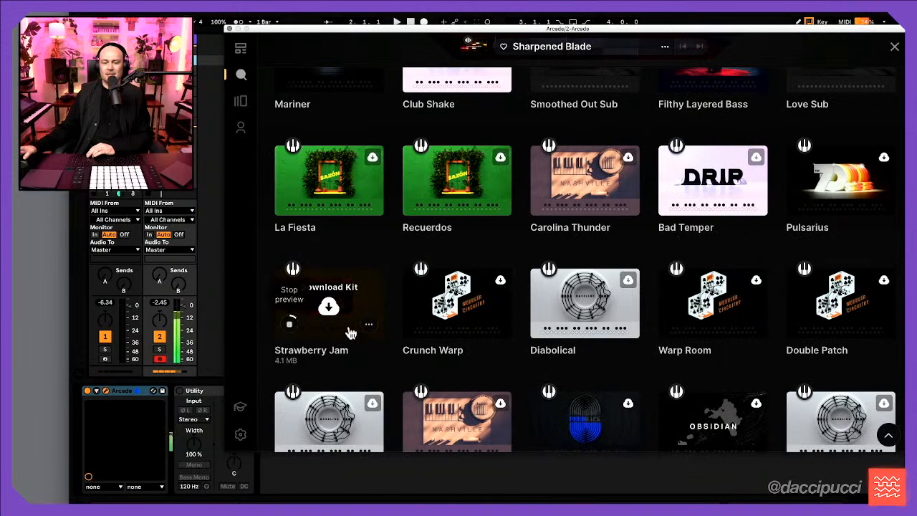
pyautogui.click(421, 328)
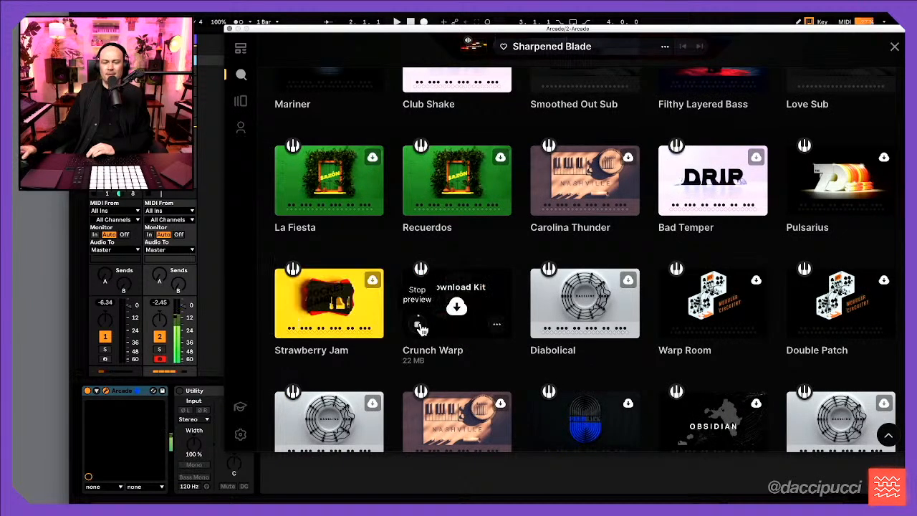
pyautogui.click(545, 326)
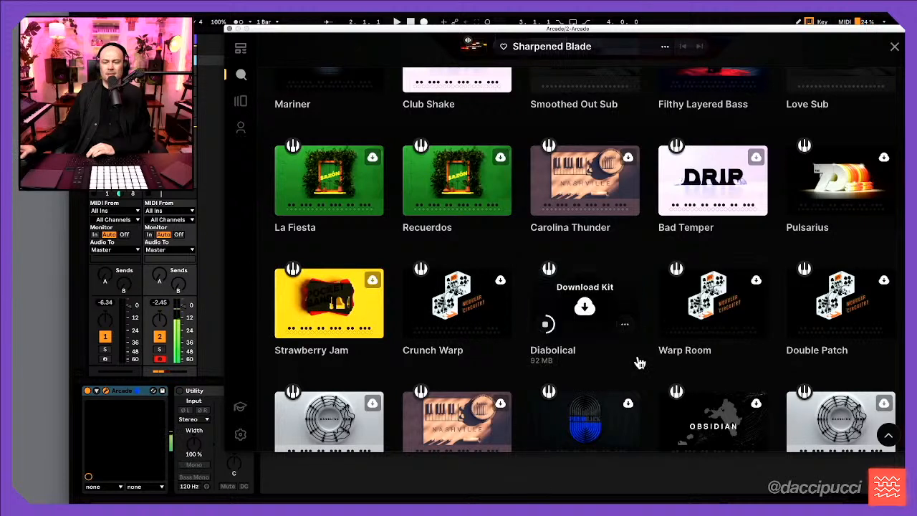
pyautogui.click(585, 310)
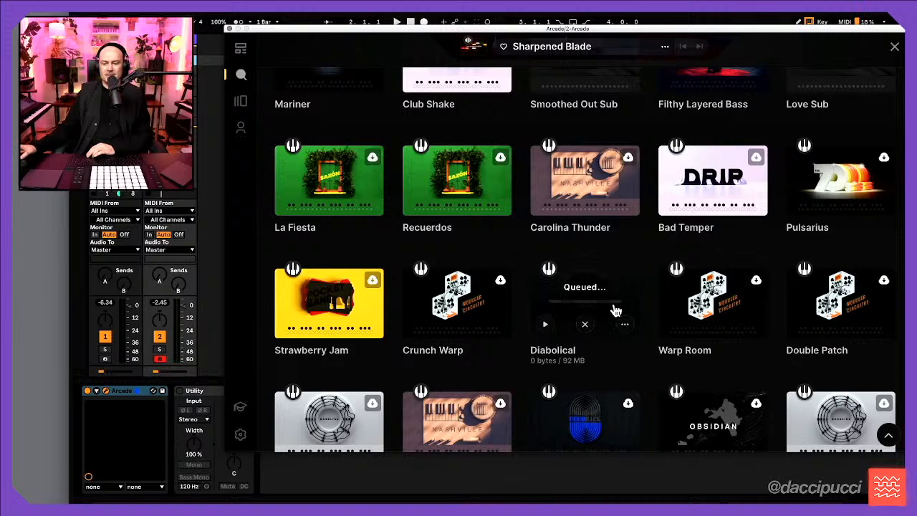
# Preview the Warp Room, Double Patch, Amped Up and Rightone Bass kits
pyautogui.click(673, 327)
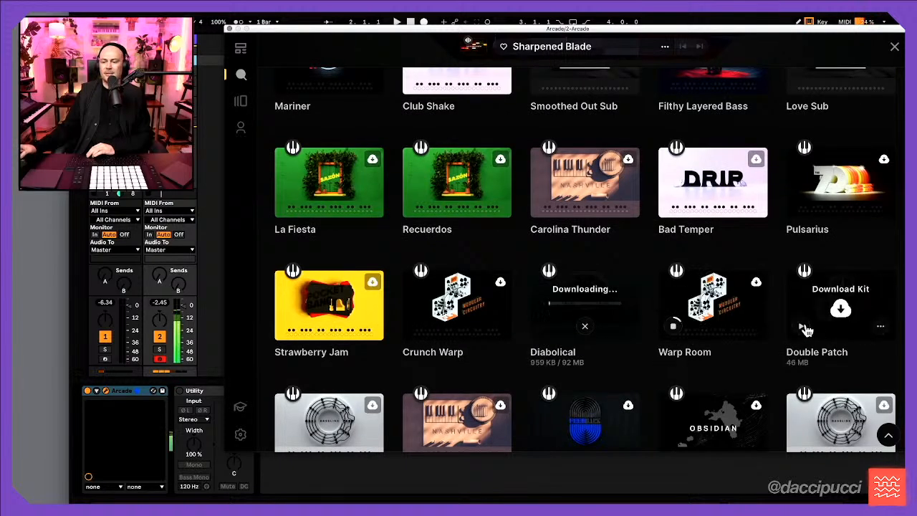
pyautogui.click(802, 326)
pyautogui.scroll(-1, 548, 287)
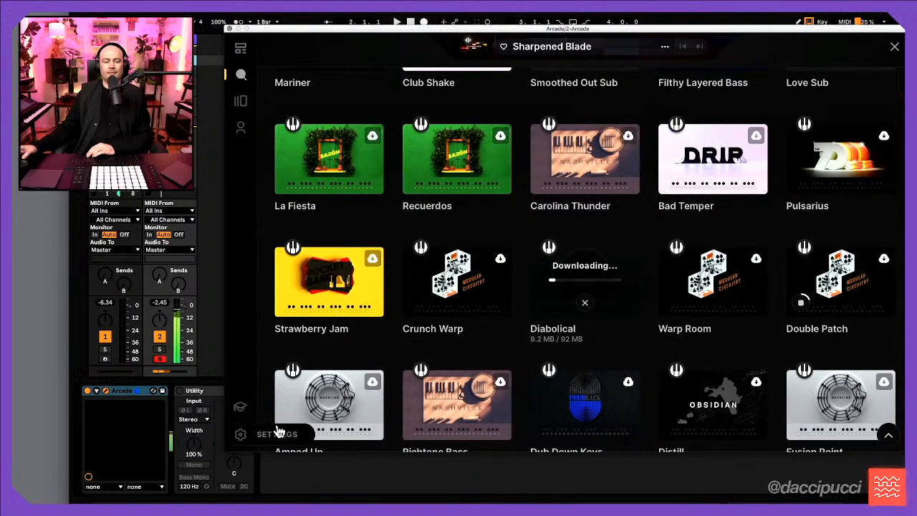
pyautogui.moveTo(291, 430)
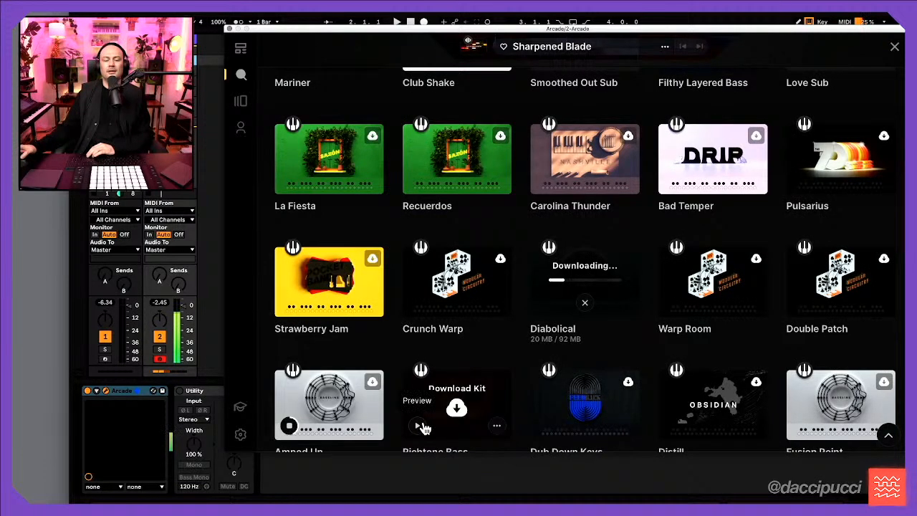
pyautogui.click(422, 428)
# Preview the Mariner kit once more and download it
pyautogui.scroll(5, 419, 307)
pyautogui.moveTo(346, 255)
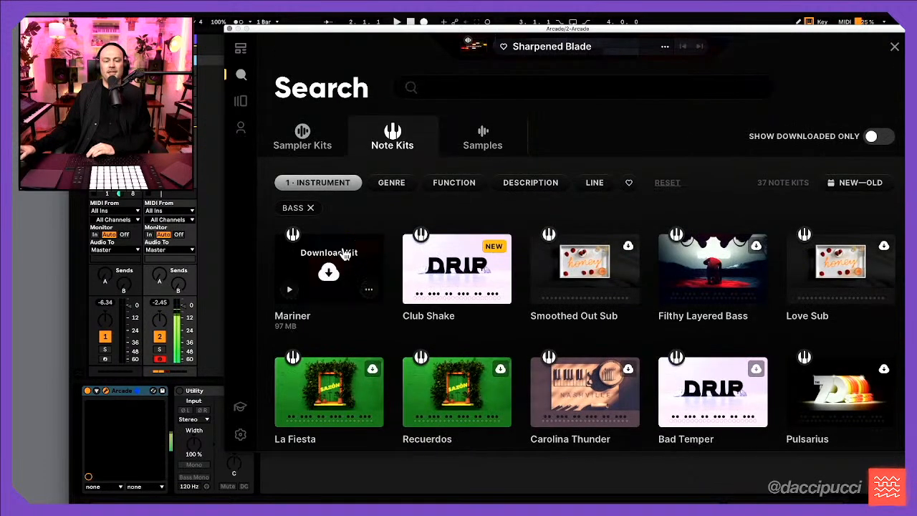
pyautogui.click(291, 289)
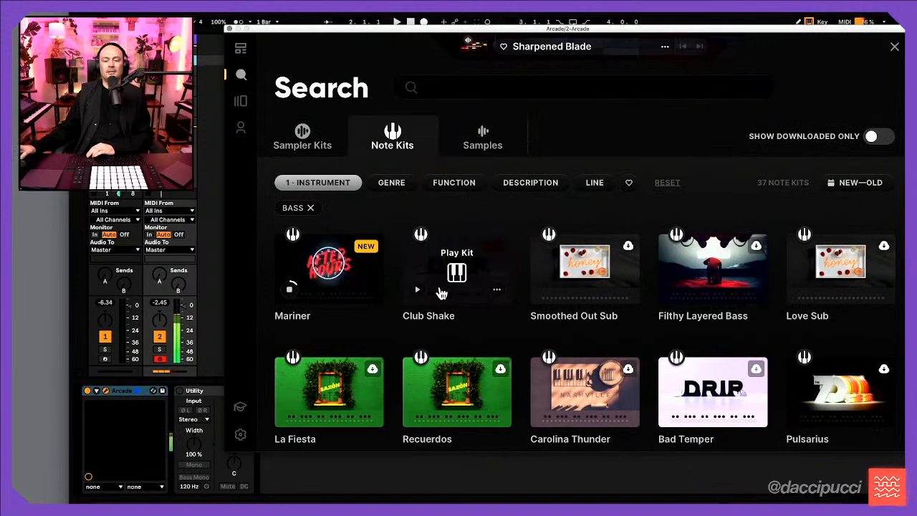
pyautogui.click(335, 278)
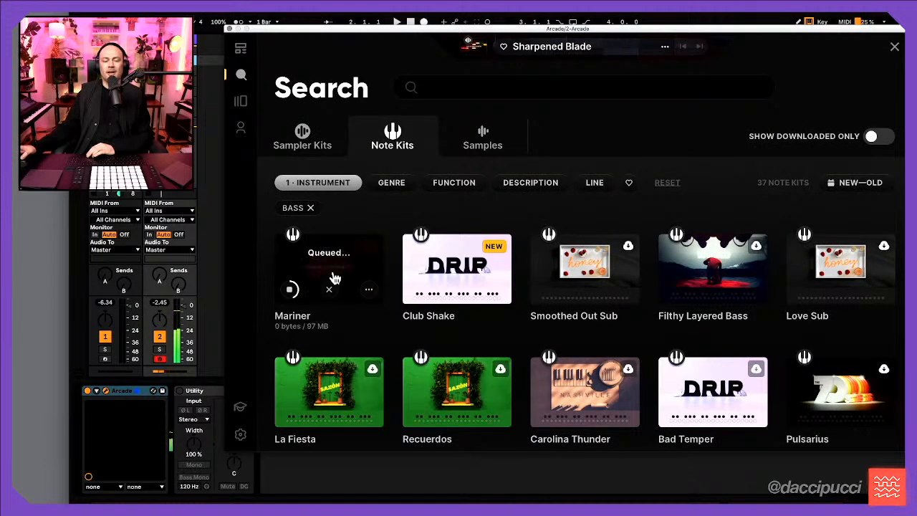
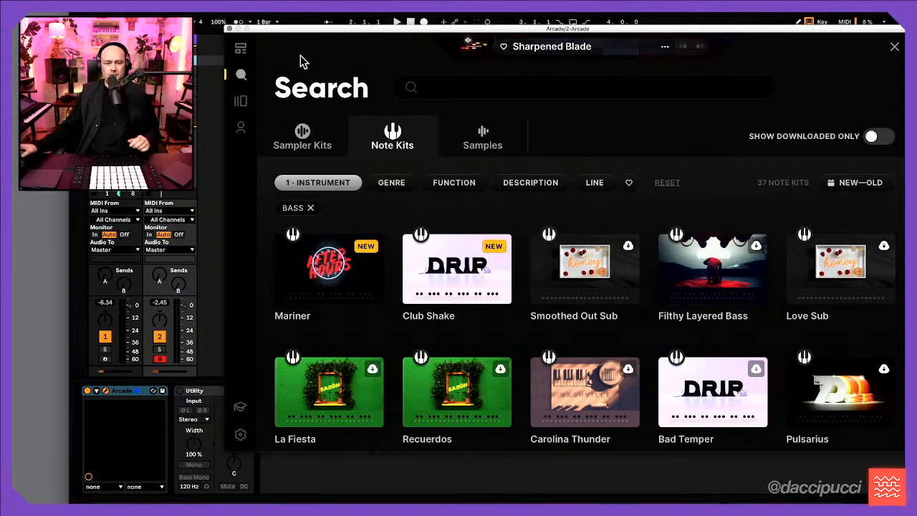
# Load the Mariner kit on the second track, adjust that track's volume and play it along with the drums
pyautogui.click(329, 281)
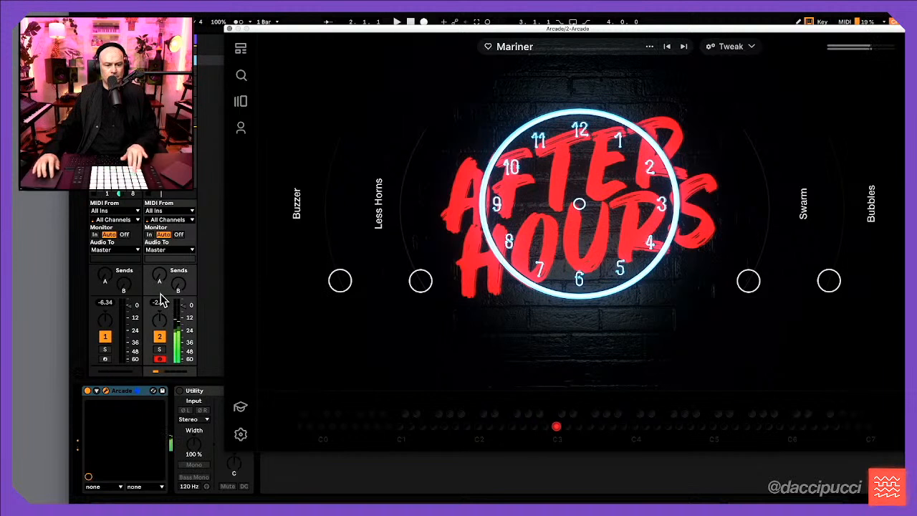
pyautogui.moveTo(187, 308); pyautogui.dragTo(187, 302)
pyautogui.press('space')
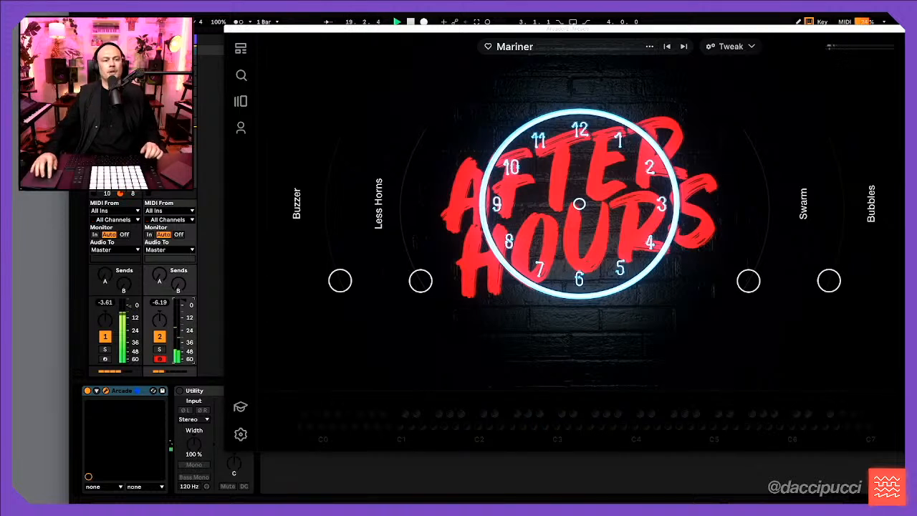
# Close the Mariner plug-in window and open the Arcade instrument on the first track with the Sharpened Blade drum kit
pyautogui.hotkey('shift', 'Tab')
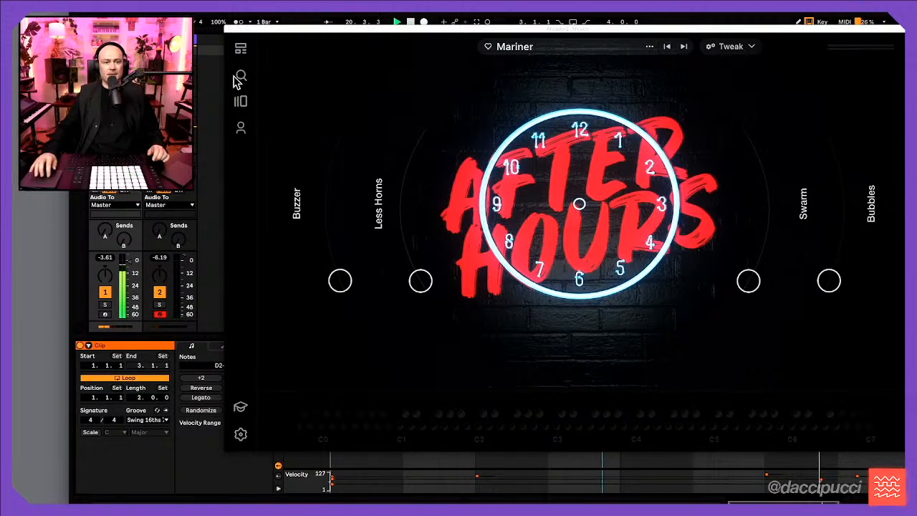
pyautogui.click(231, 31)
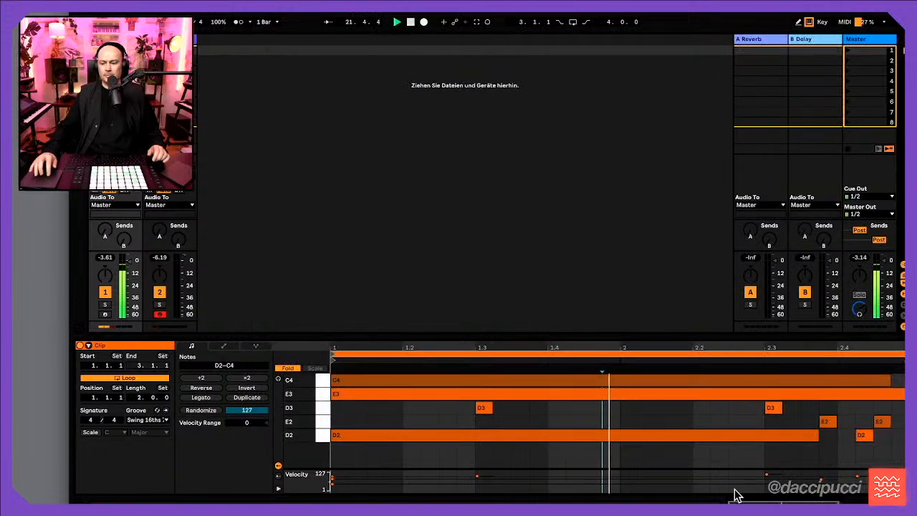
pyautogui.hotkey('shift', 'Tab')
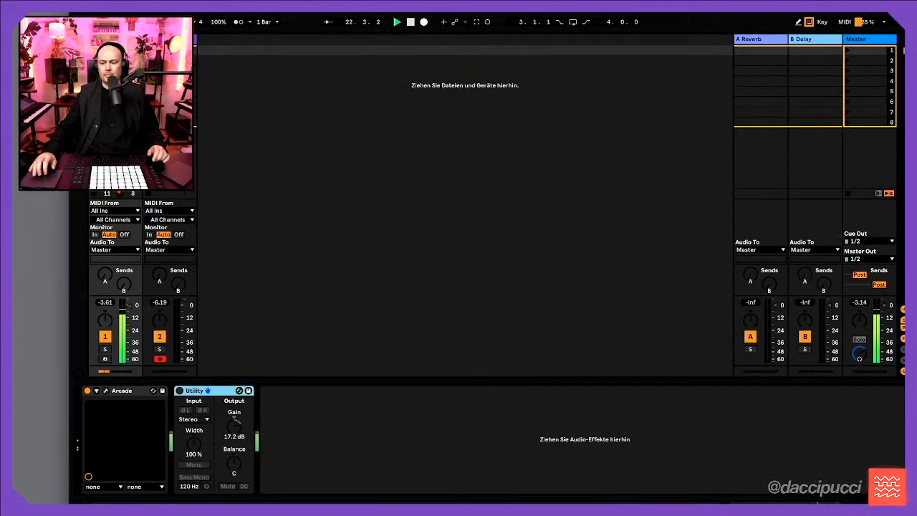
pyautogui.click(106, 392)
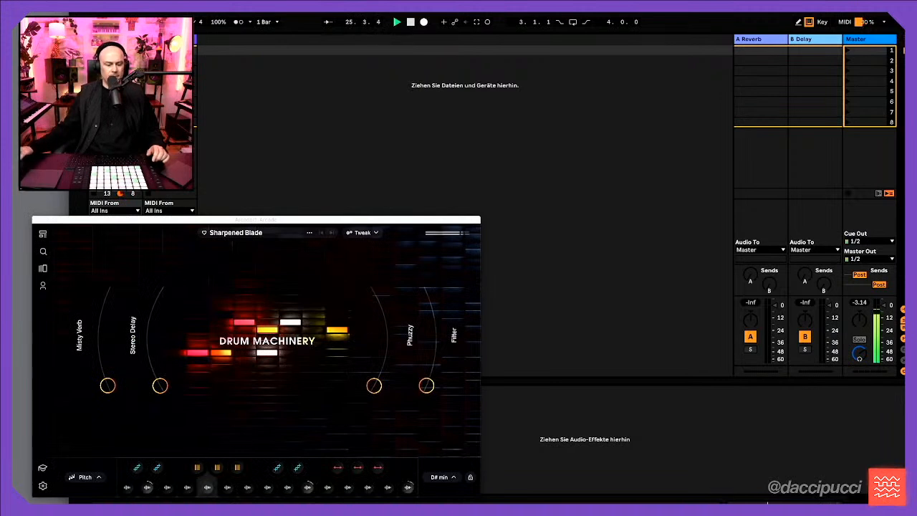
# Open the Low Boom Kick sample in the drum kit's Tweak view and check the sample's tuning and the session key
pyautogui.click(147, 488)
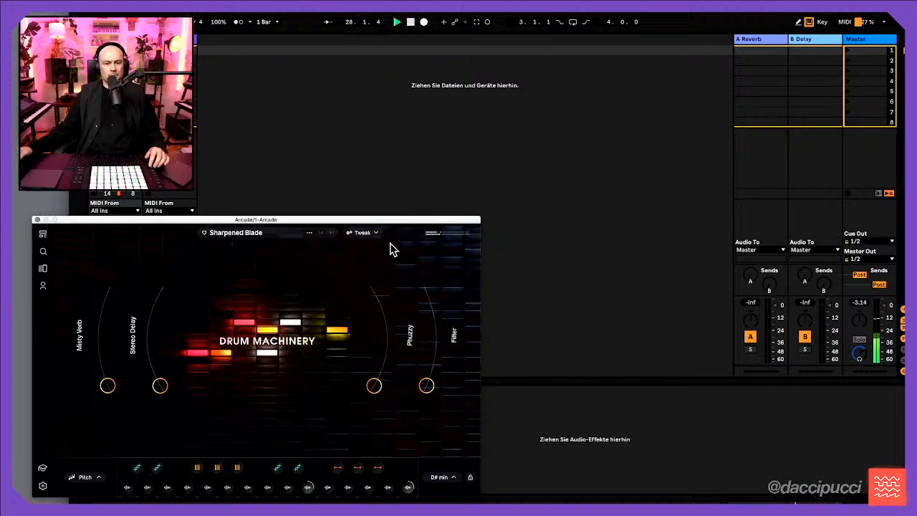
pyautogui.click(363, 232)
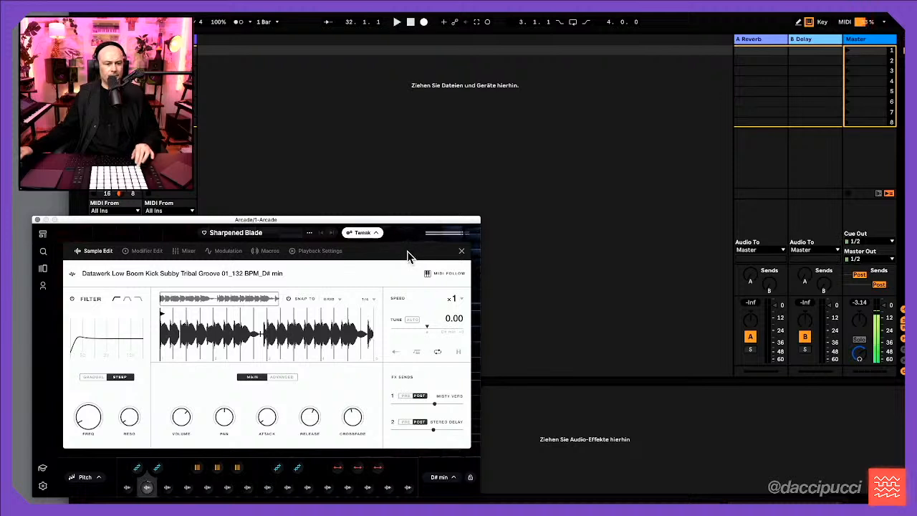
pyautogui.click(361, 234)
pyautogui.click(361, 234)
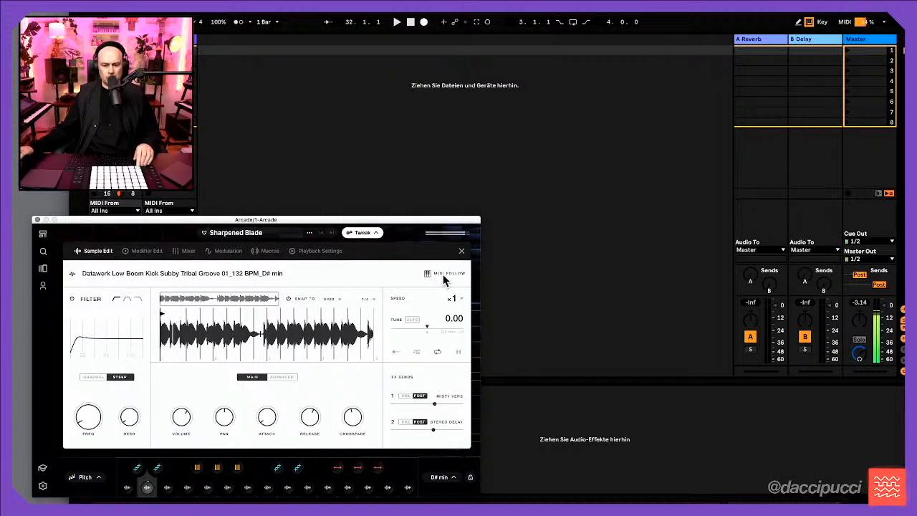
pyautogui.click(455, 478)
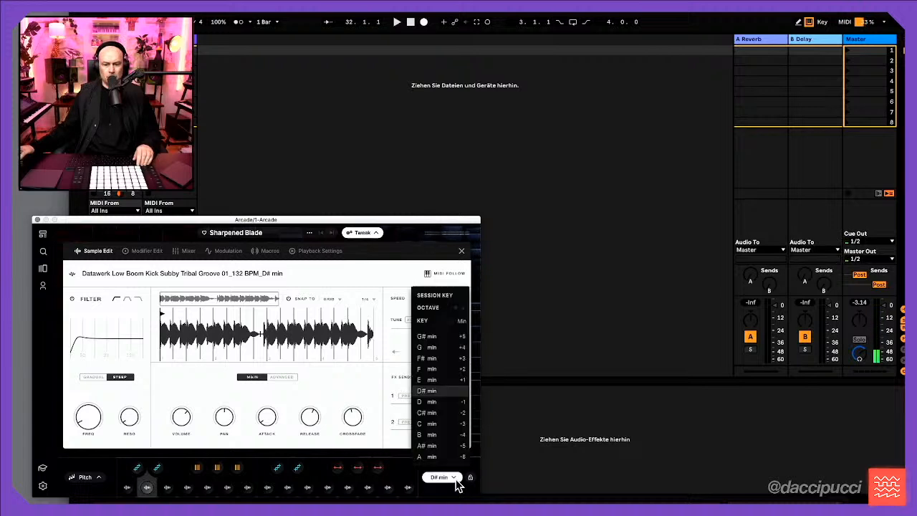
pyautogui.click(456, 484)
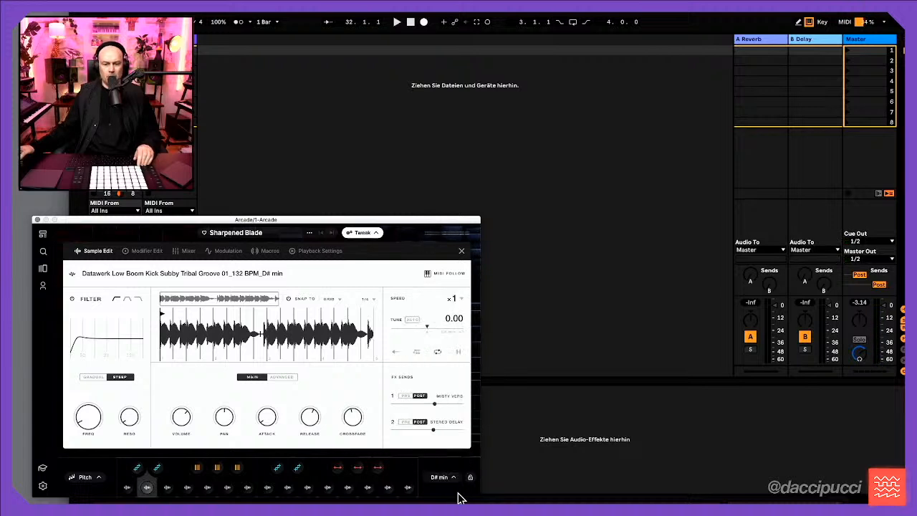
# Close the drum kit's plug-in window, then switch to the second track and back to the drum track
pyautogui.click(37, 220)
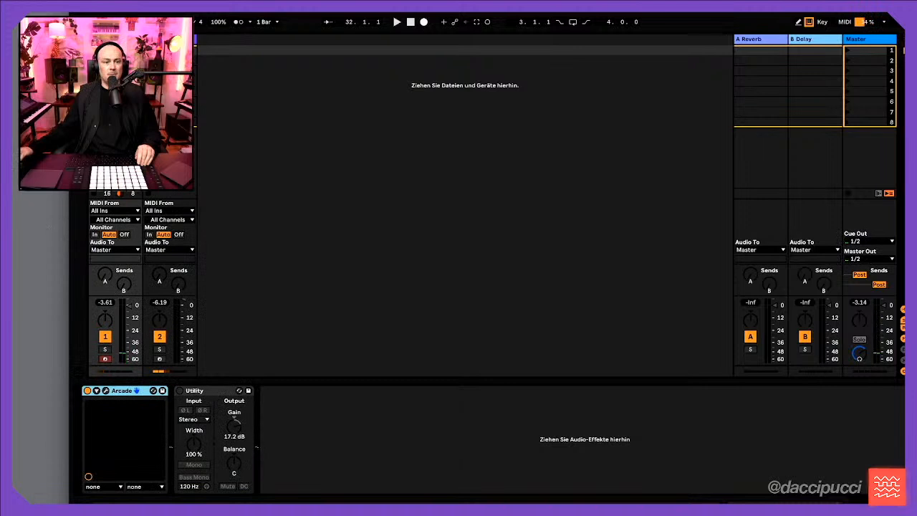
pyautogui.click(169, 39)
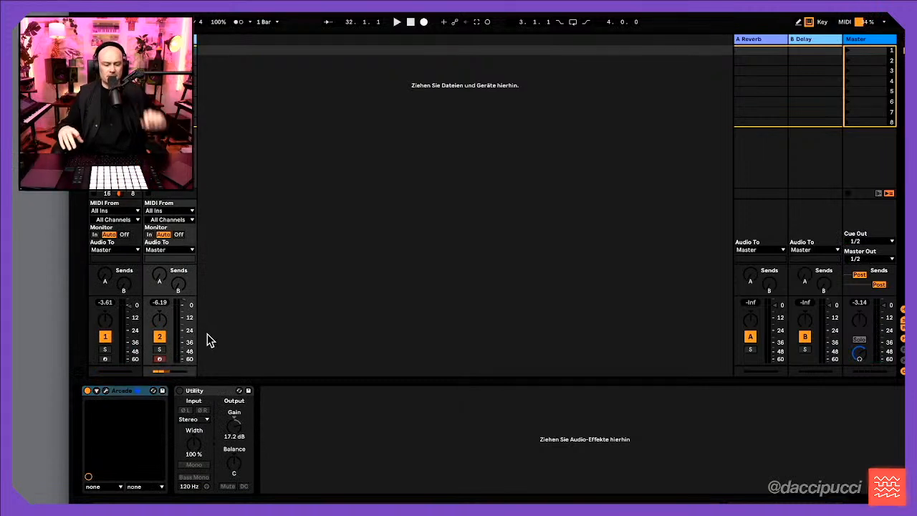
pyautogui.press('Left')
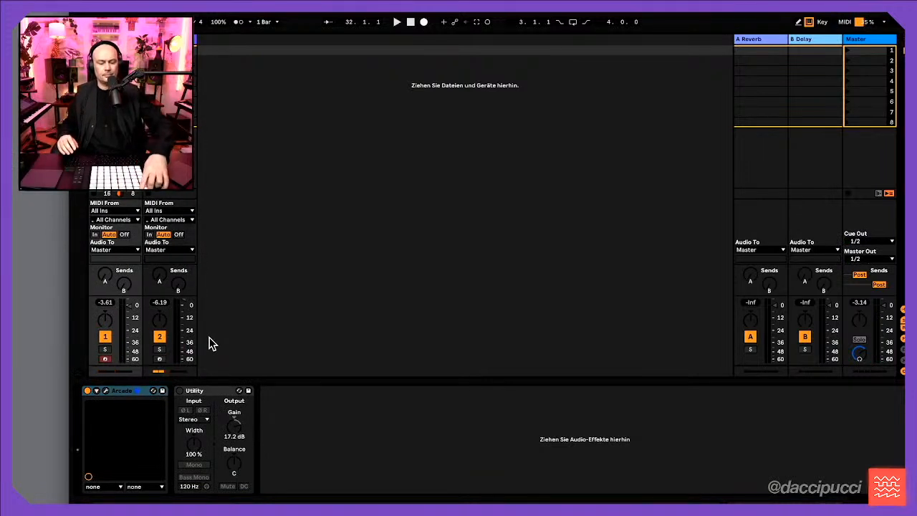
# Open the Mariner instrument on the second track and play it along with the drums
pyautogui.press('Right')
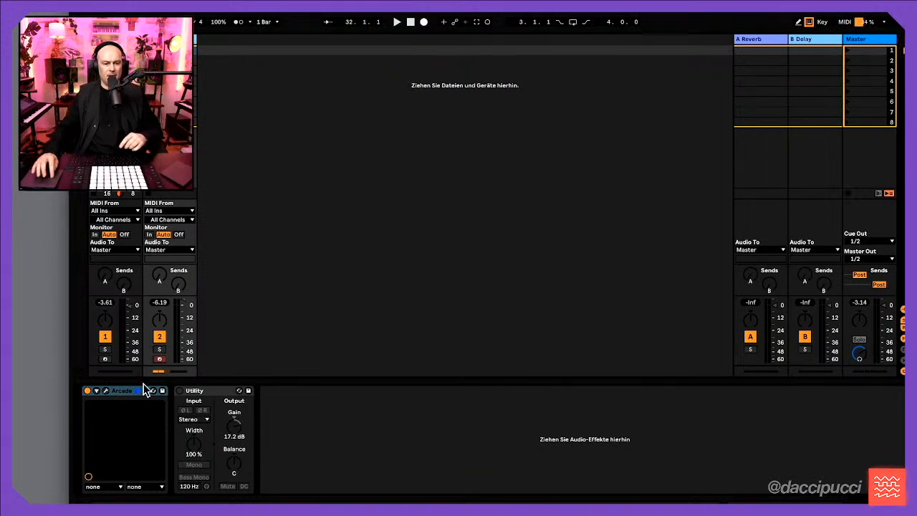
pyautogui.click(126, 391)
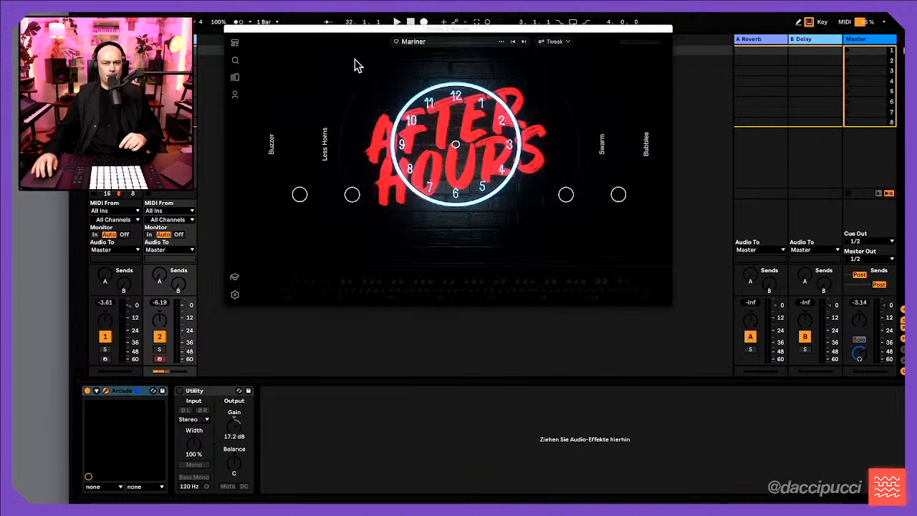
pyautogui.moveTo(381, 29); pyautogui.dragTo(376, 31)
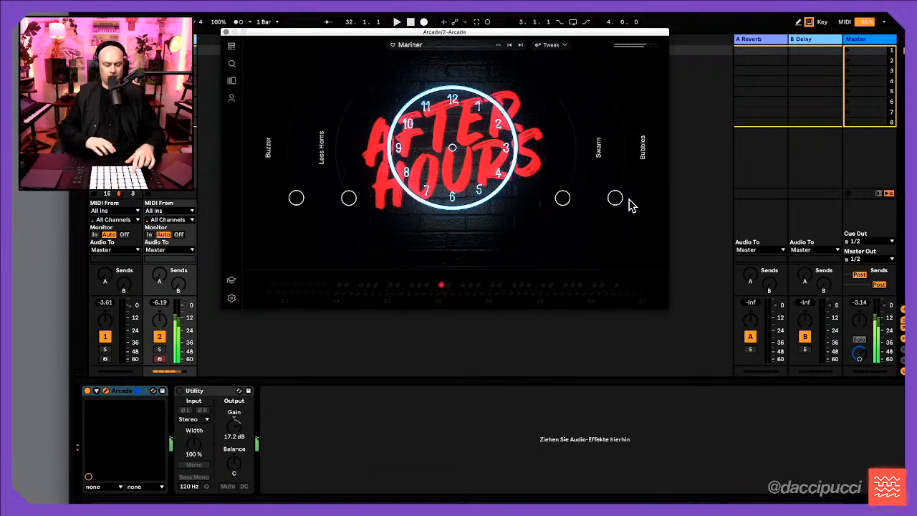
pyautogui.press('space')
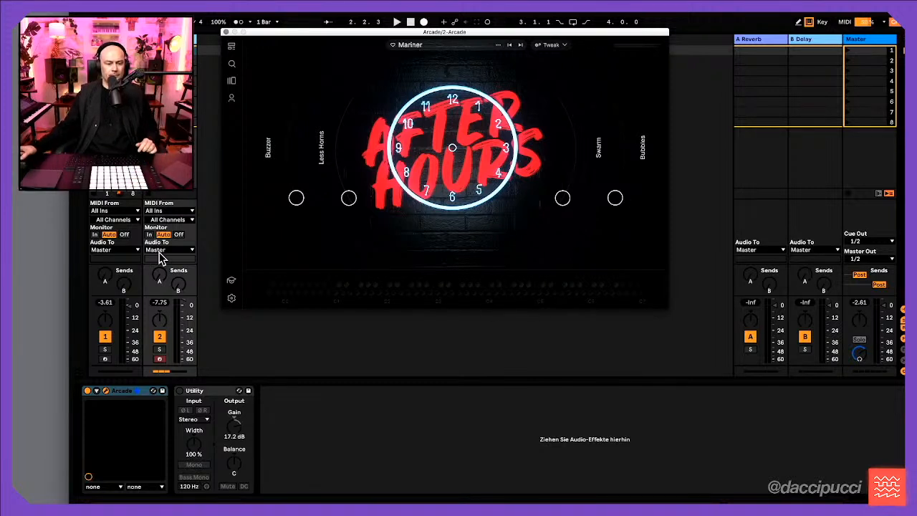
pyautogui.click(116, 387)
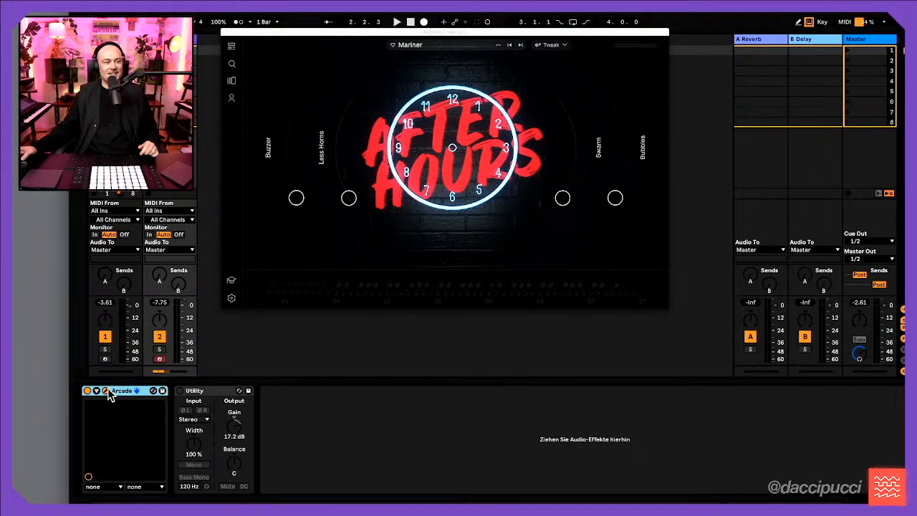
pyautogui.click(106, 391)
pyautogui.click(106, 391)
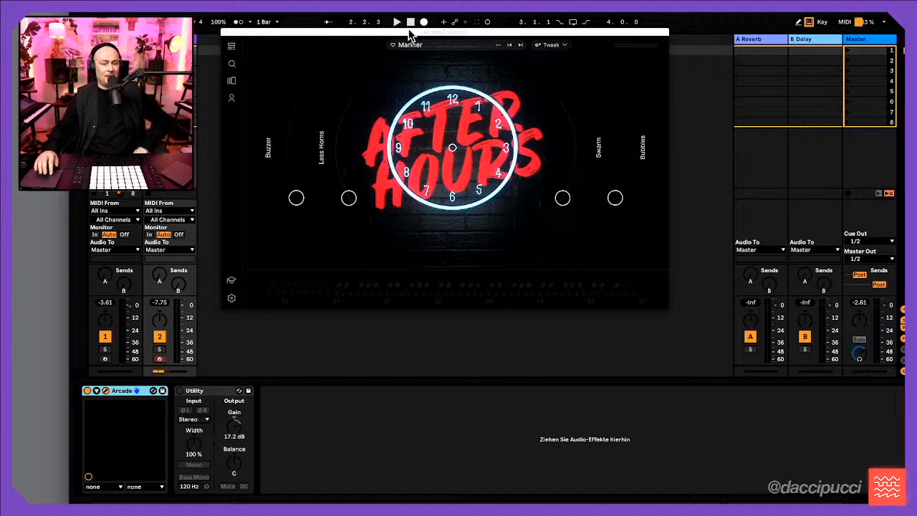
pyautogui.moveTo(409, 30); pyautogui.dragTo(410, 43)
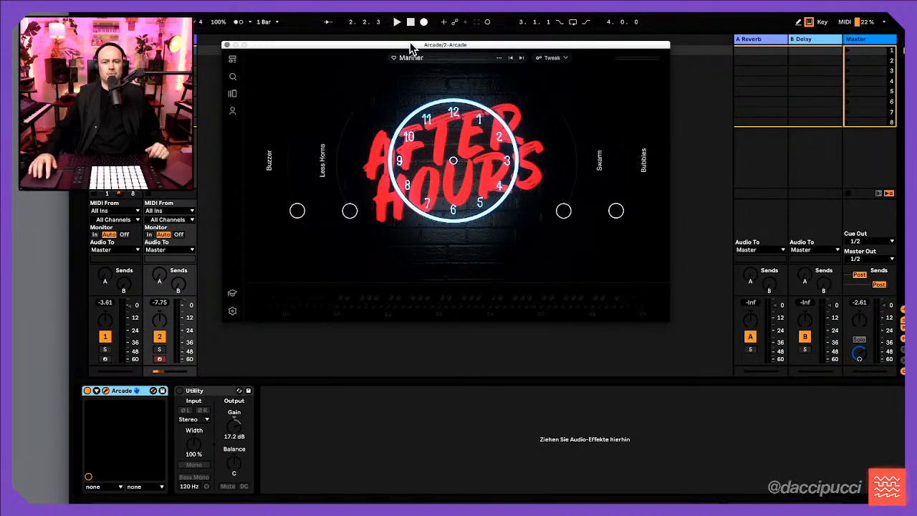
pyautogui.moveTo(413, 45)
pyautogui.mouseDown()
pyautogui.moveTo(421, 45)
pyautogui.moveTo(413, 43)
pyautogui.mouseUp()
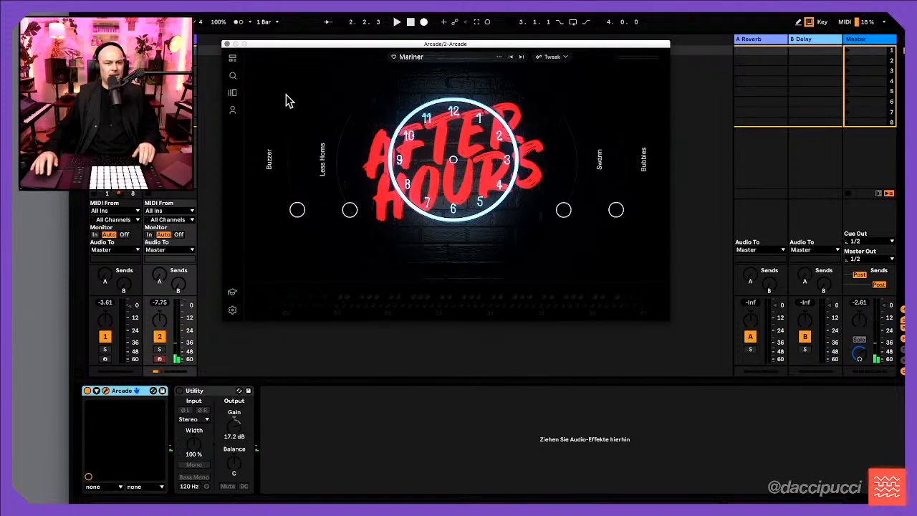
# Set the Sharpened Blade drum kit's session key to D min, trying D# min and G min during playback, and close its window
pyautogui.click(114, 39)
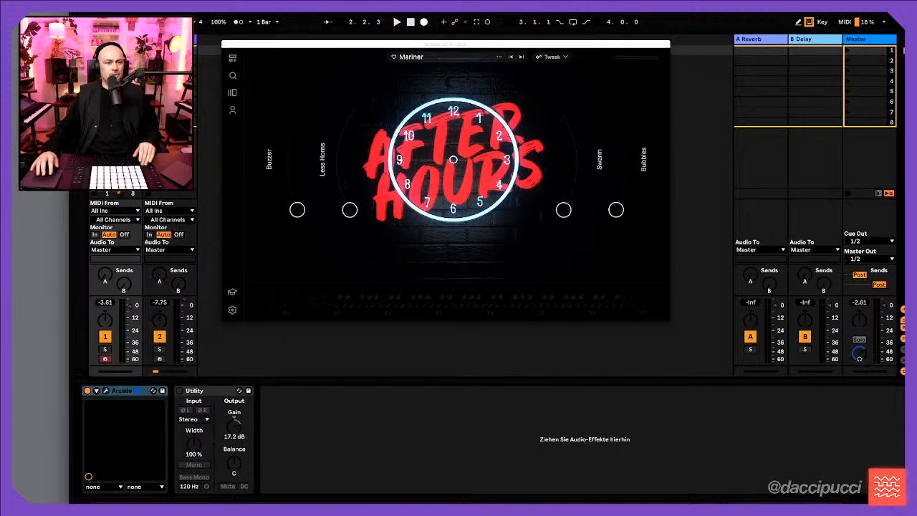
pyautogui.click(105, 391)
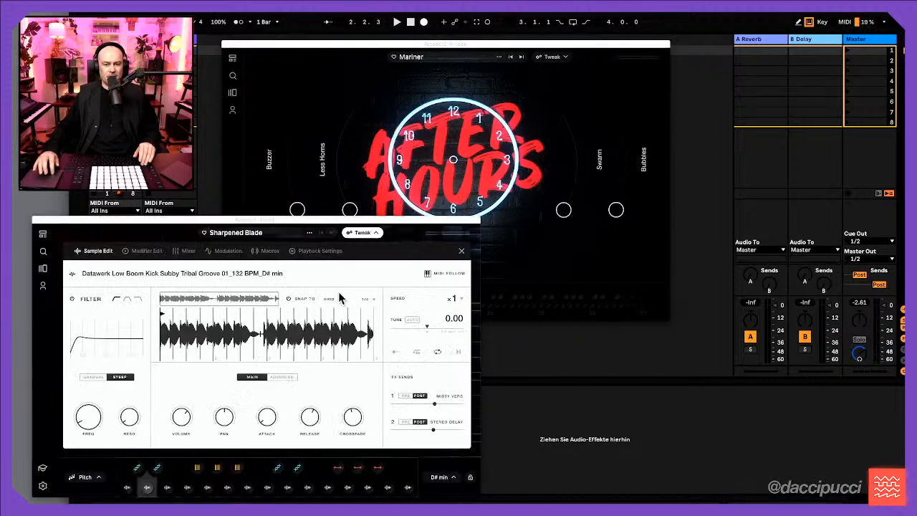
pyautogui.click(450, 479)
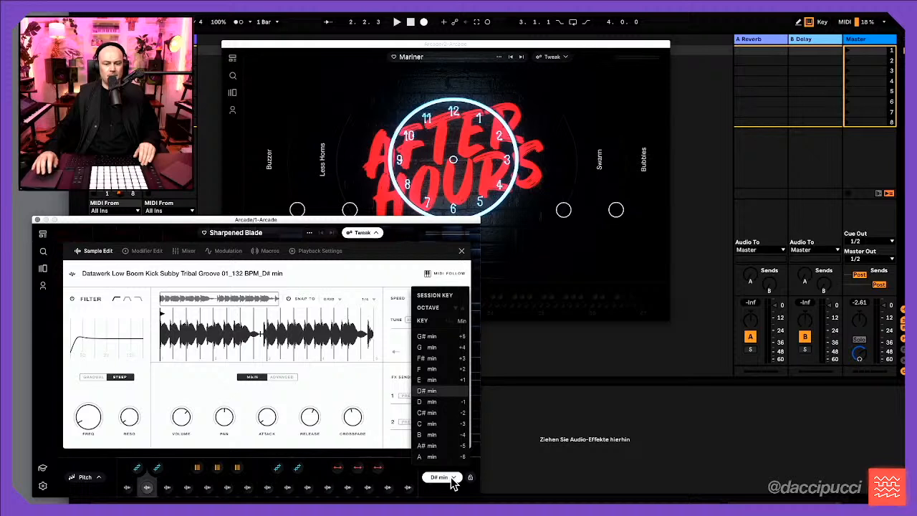
pyautogui.click(441, 402)
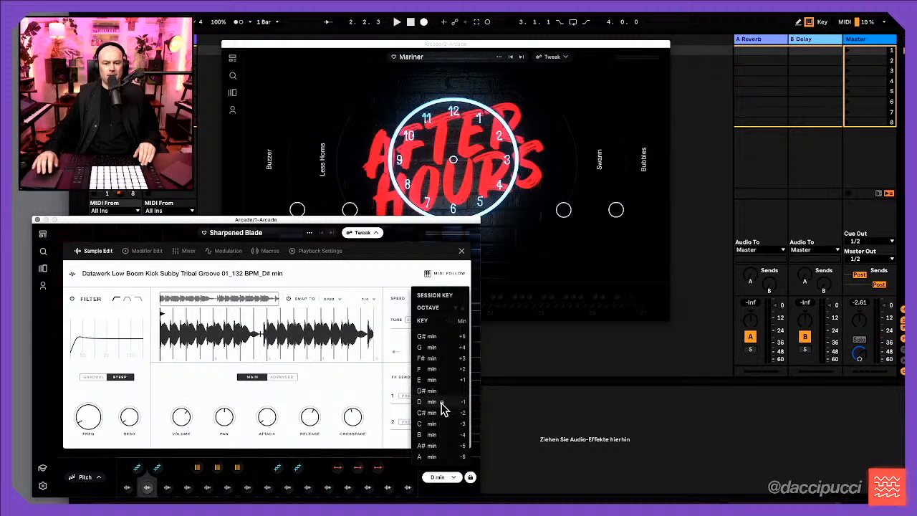
pyautogui.press('space')
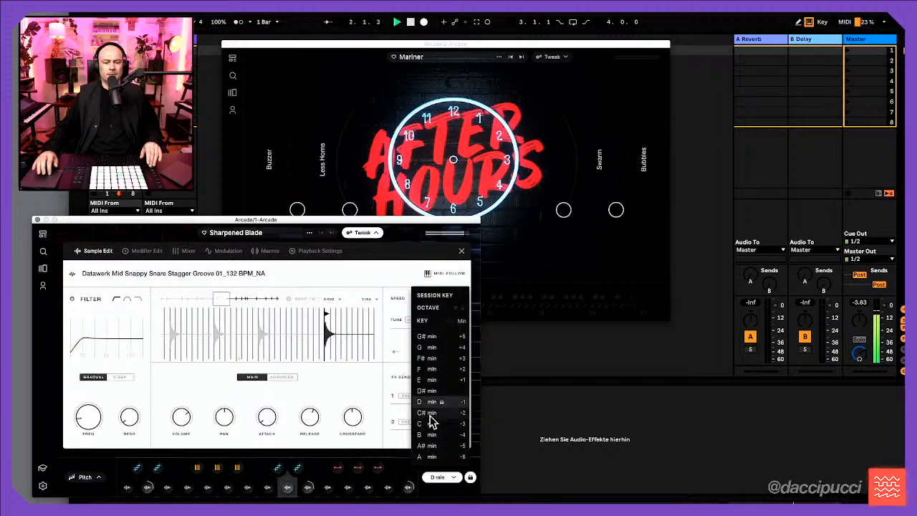
pyautogui.click(433, 392)
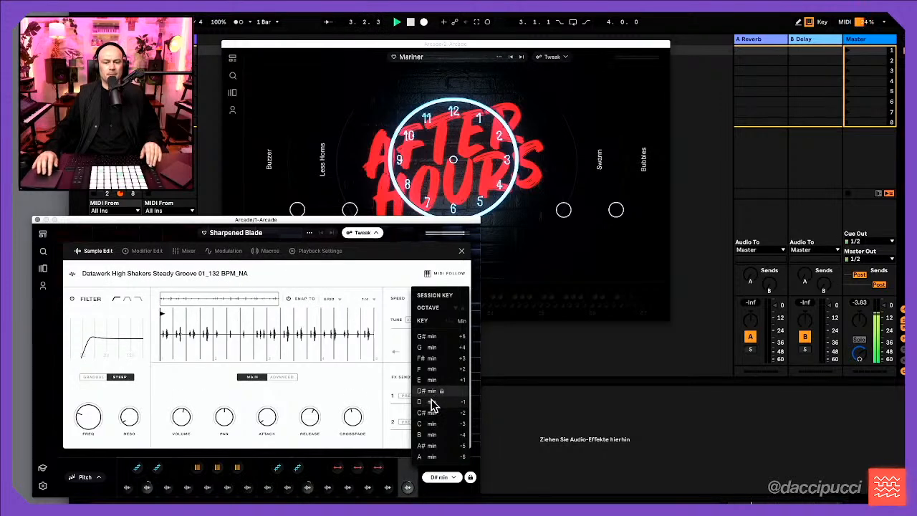
pyautogui.click(433, 348)
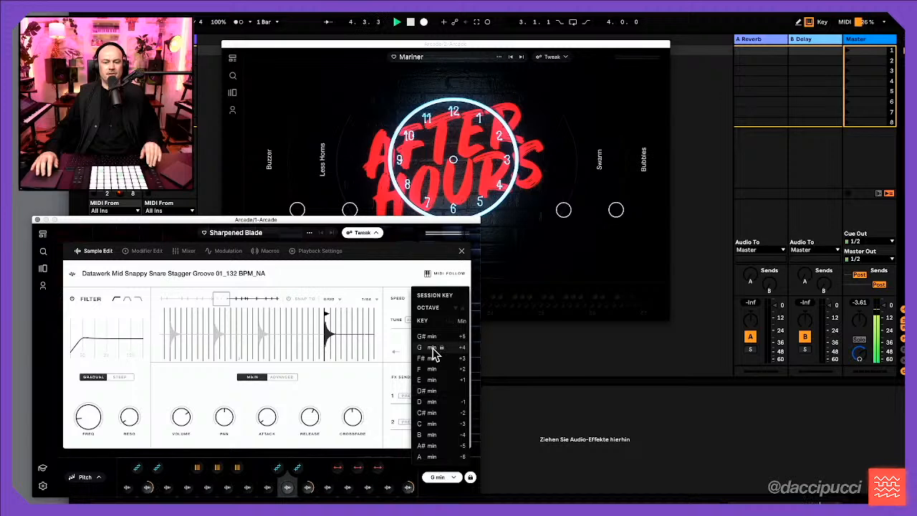
pyautogui.click(430, 403)
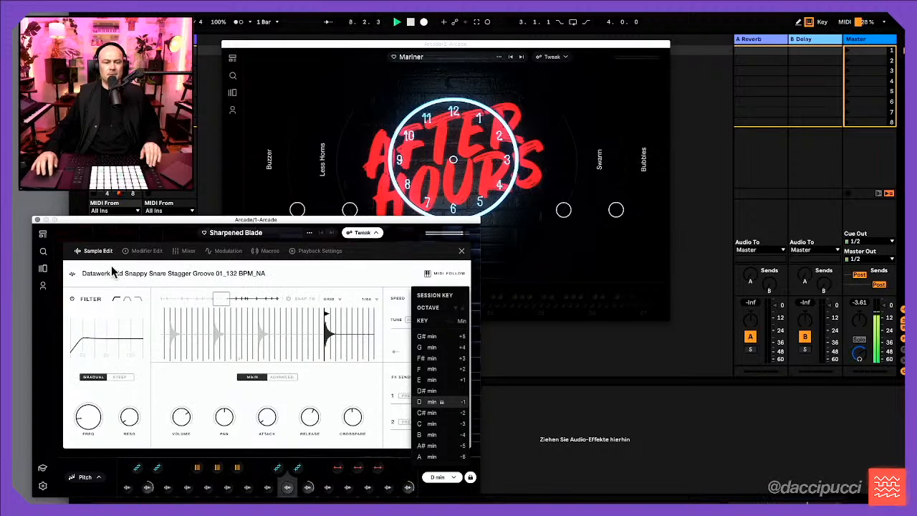
pyautogui.click(36, 220)
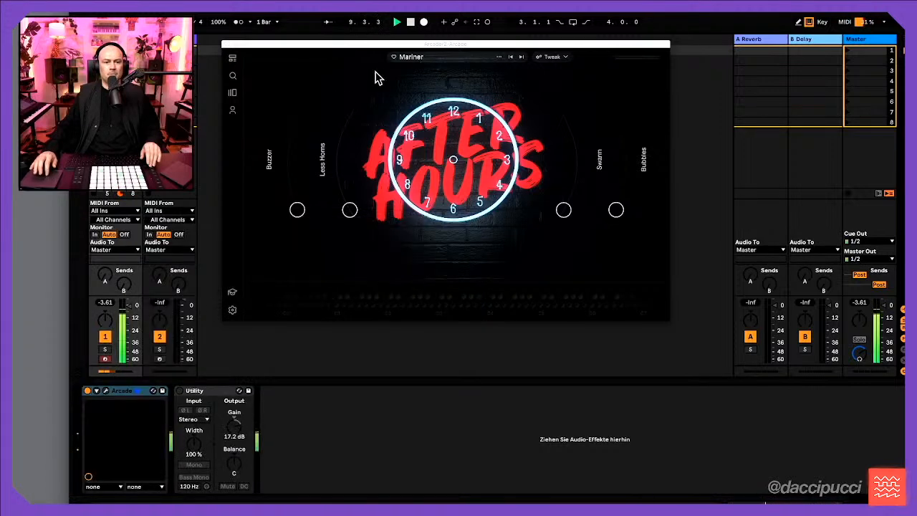
# Arm the second track for recording and raise Mariner's Swarm macro to its maximum
pyautogui.moveTo(378, 44); pyautogui.dragTo(384, 49)
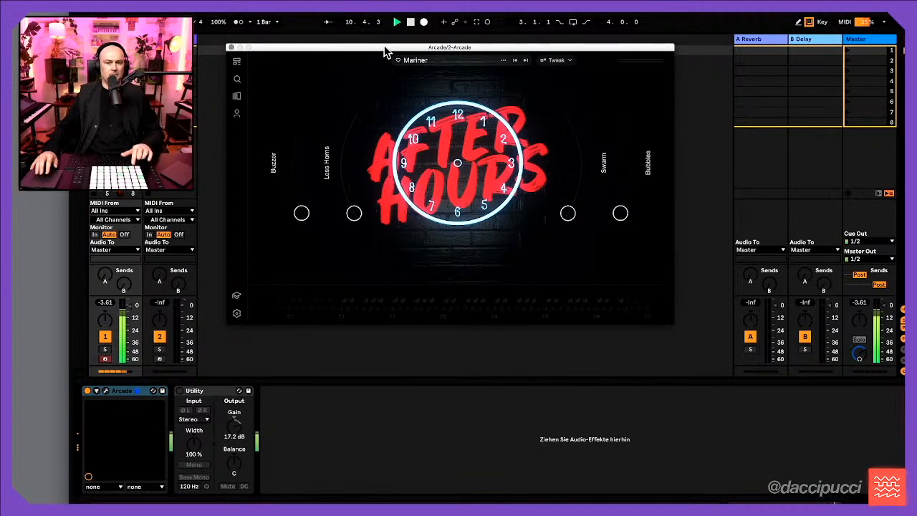
pyautogui.click(161, 359)
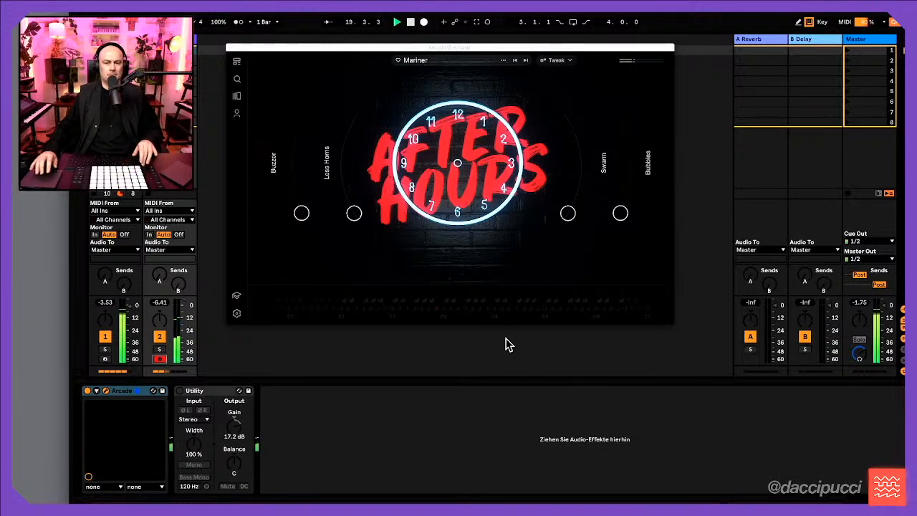
pyautogui.moveTo(620, 213); pyautogui.dragTo(592, 251)
pyautogui.moveTo(569, 213); pyautogui.dragTo(597, 78)
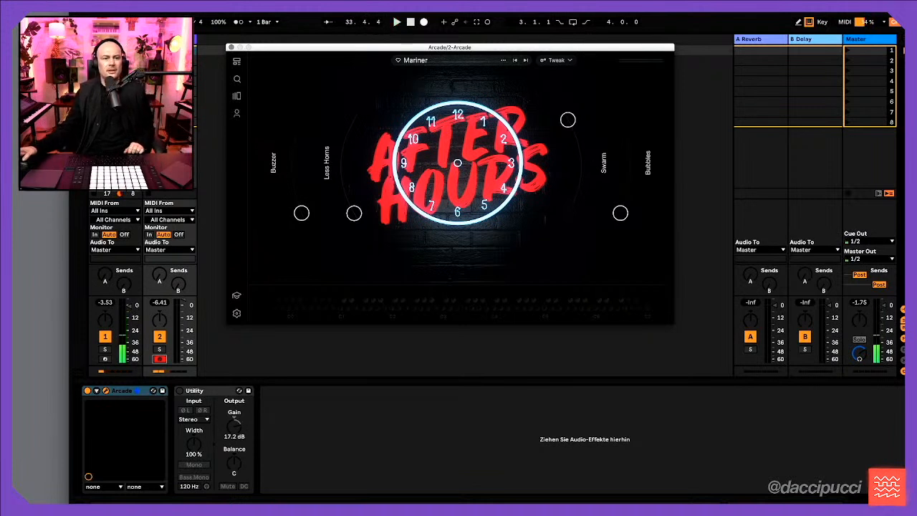
# Freeze the first track with the drum kit and shift the Mariner window away from the mixer
pyautogui.rightClick(126, 39)
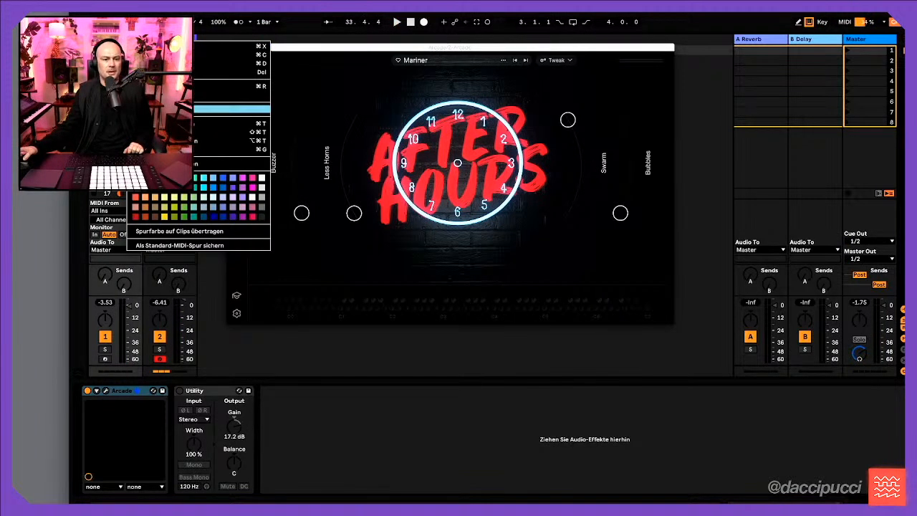
pyautogui.click(369, 153)
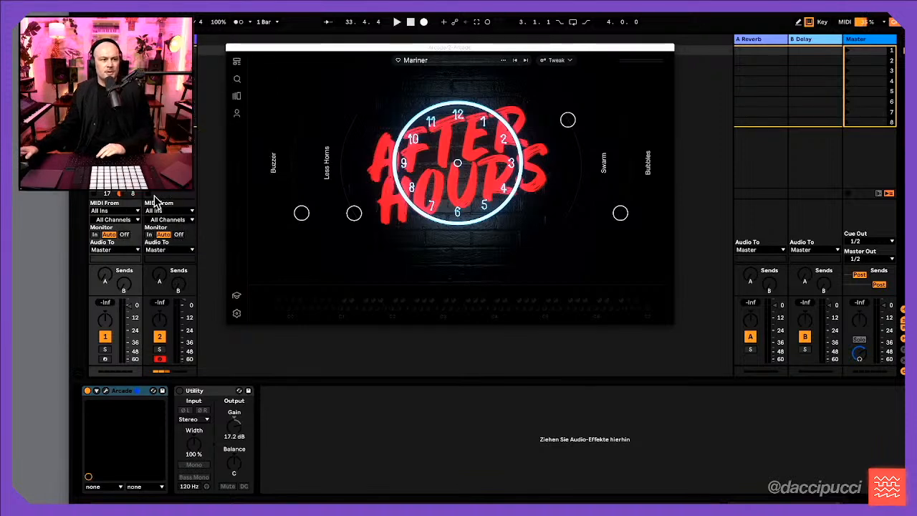
pyautogui.moveTo(300, 48); pyautogui.dragTo(341, 65)
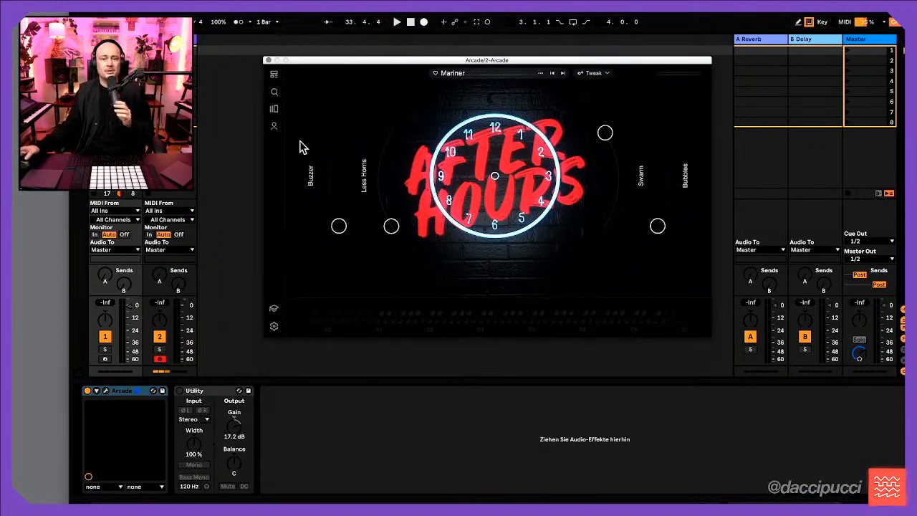
pyautogui.moveTo(383, 63)
pyautogui.mouseDown()
pyautogui.moveTo(458, 331)
pyautogui.moveTo(430, 272)
pyautogui.moveTo(423, 313)
pyautogui.moveTo(393, 68)
pyautogui.mouseUp()
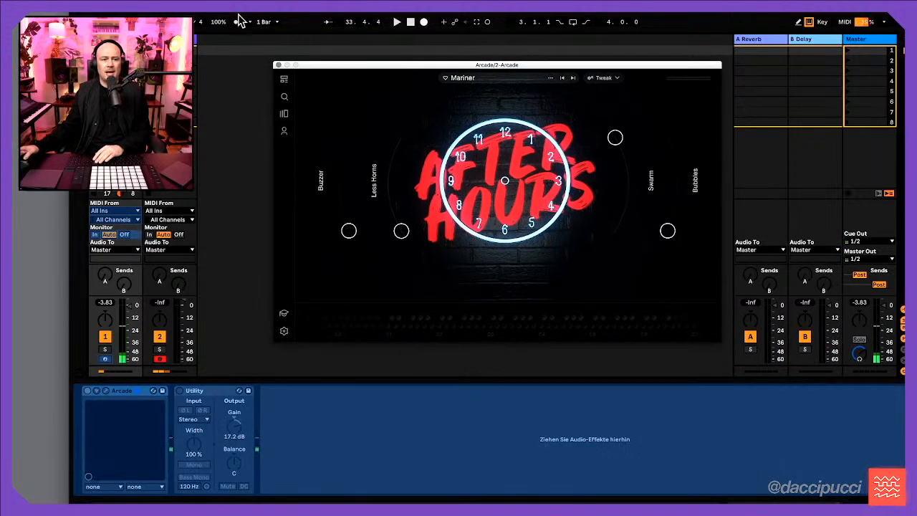
# Select the second track and play Mariner against the frozen drum track, stopping after a few bars
pyautogui.click(170, 39)
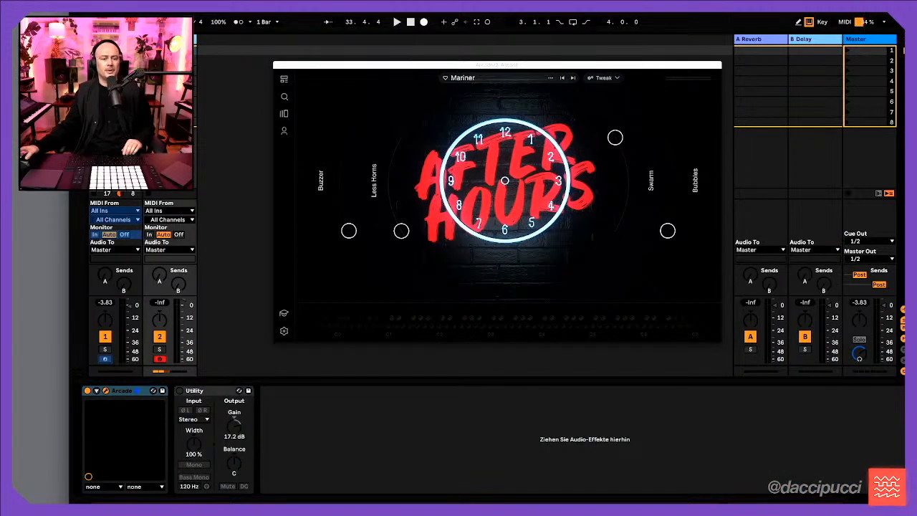
pyautogui.press('space')
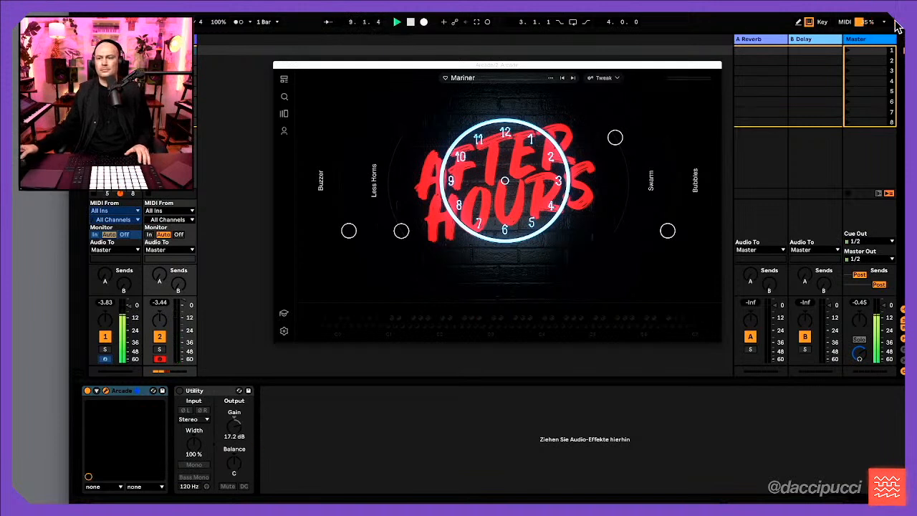
pyautogui.moveTo(564, 69); pyautogui.dragTo(567, 72)
pyautogui.press('space')
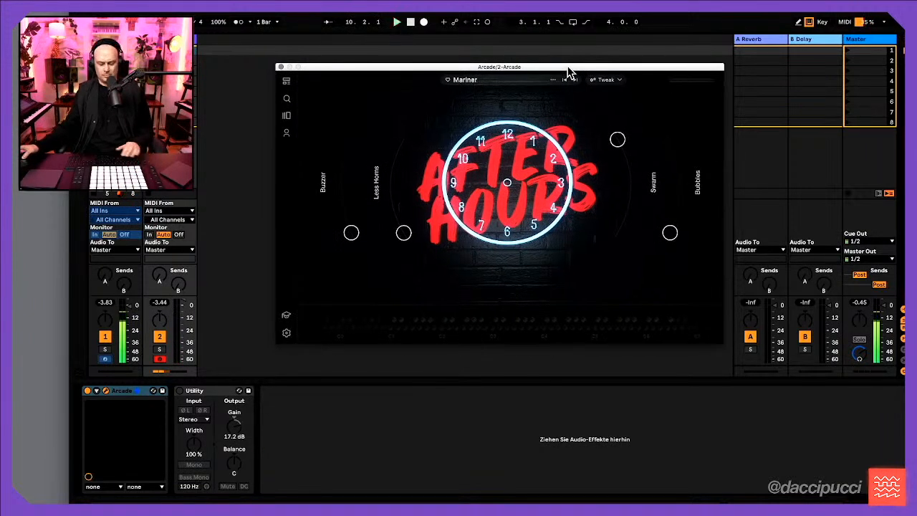
# Set the audio buffer size to 512 samples in the preferences and close them
pyautogui.press('super+comma')
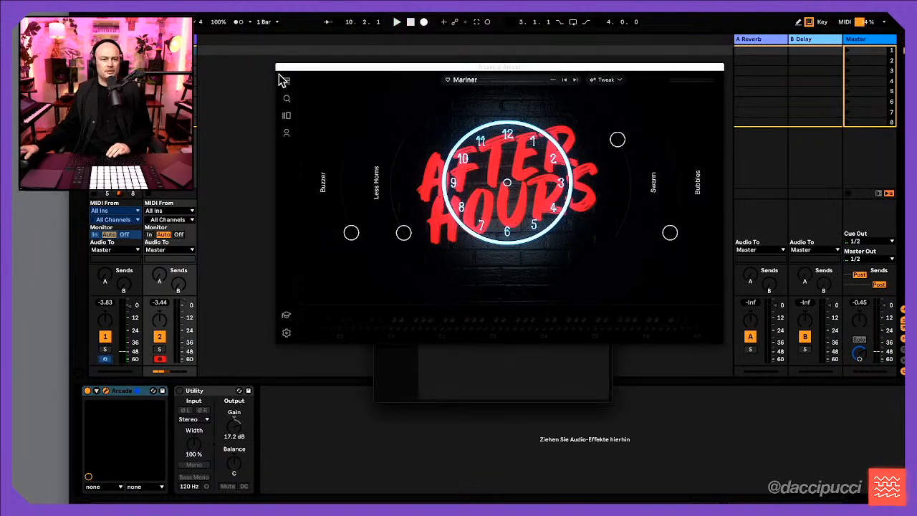
pyautogui.moveTo(308, 68); pyautogui.dragTo(469, 341)
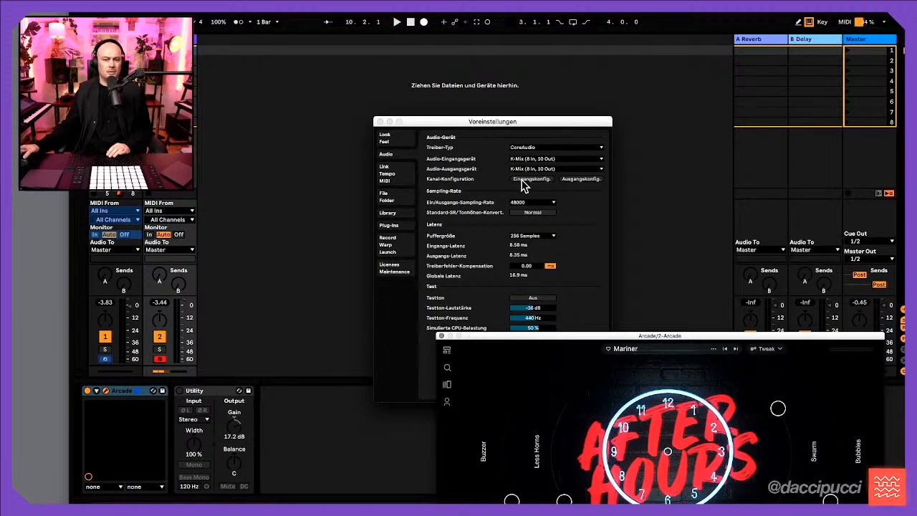
pyautogui.click(554, 197)
pyautogui.click(542, 237)
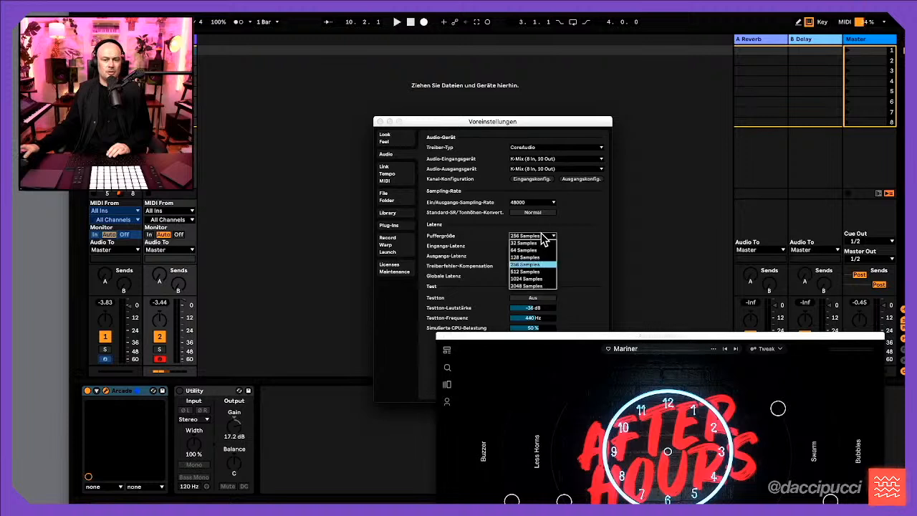
pyautogui.click(525, 272)
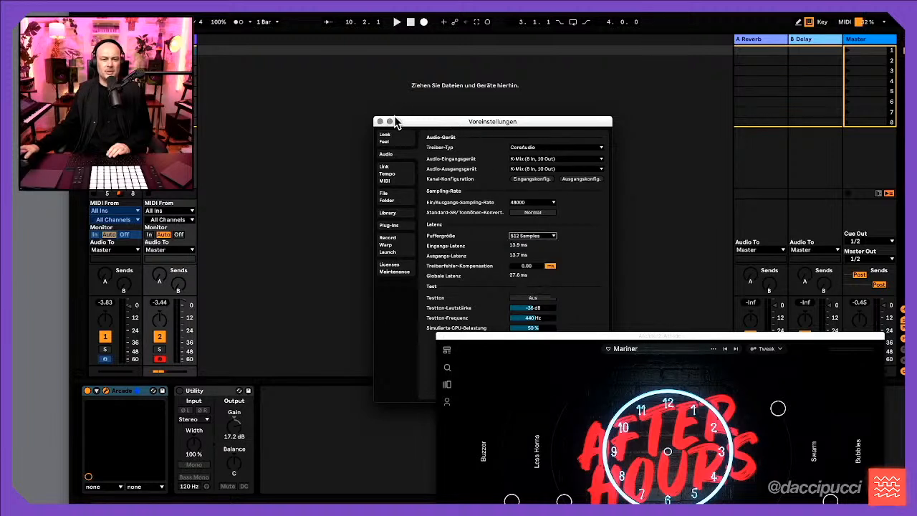
pyautogui.moveTo(411, 126); pyautogui.dragTo(368, 106)
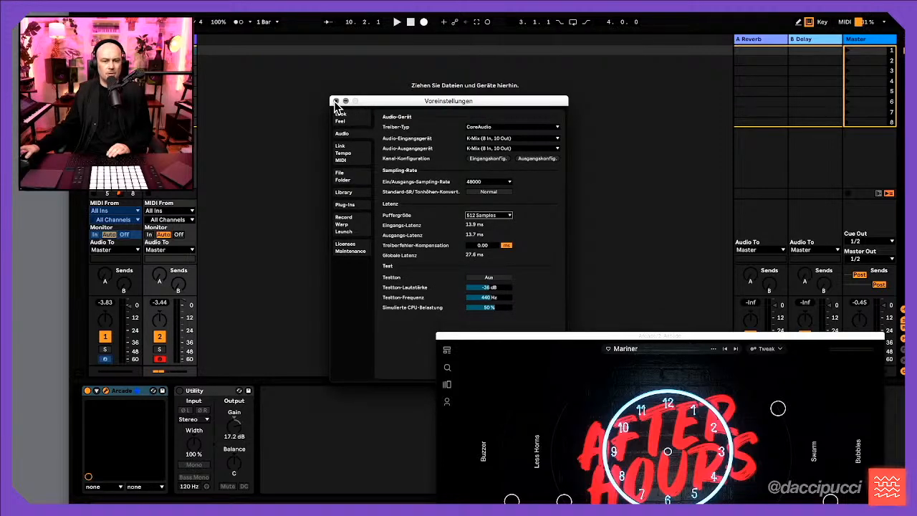
pyautogui.click(336, 101)
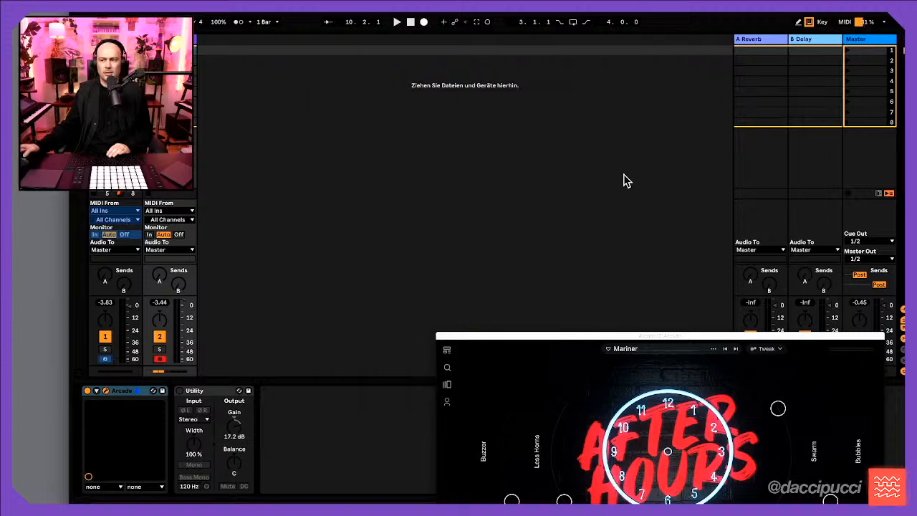
# Bring the Mariner window back to the middle of the session and start playback to play over the drums
pyautogui.moveTo(580, 341); pyautogui.dragTo(490, 153)
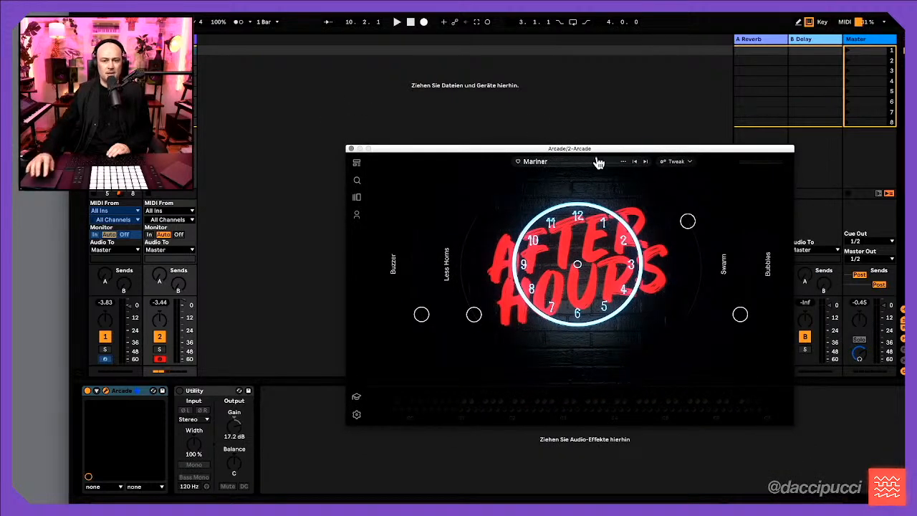
pyautogui.moveTo(575, 150); pyautogui.dragTo(511, 109)
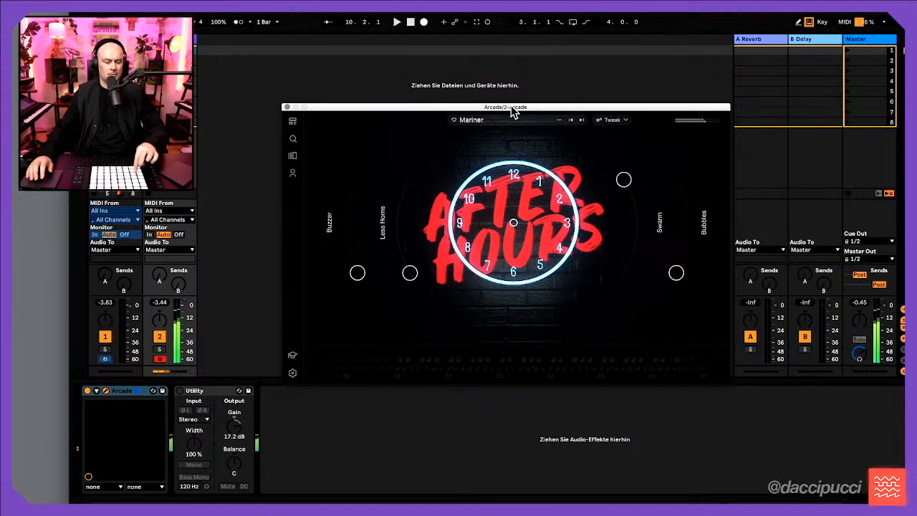
pyautogui.press('space')
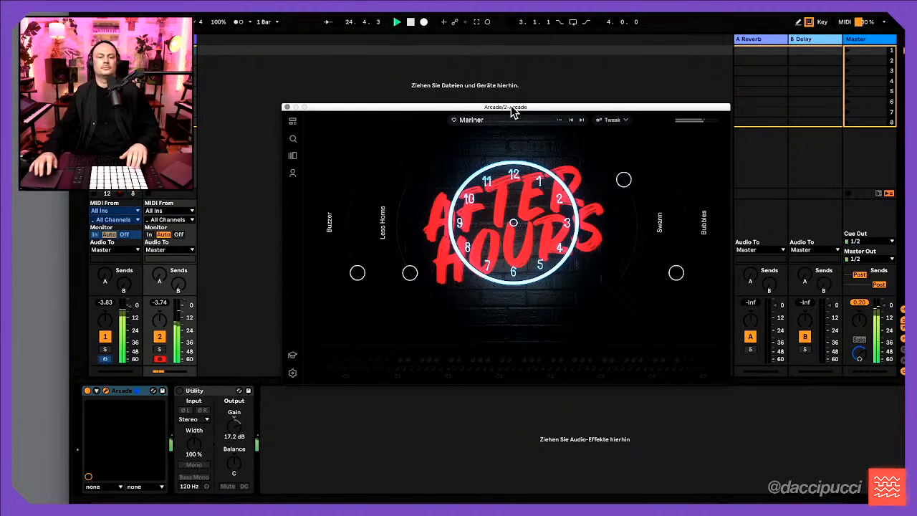
# Try Mariner's Less Horns macro at maximum, return it to minimum, and lower the Swarm macro to about halfway
pyautogui.moveTo(357, 271); pyautogui.dragTo(350, 318)
pyautogui.moveTo(415, 271); pyautogui.dragTo(425, 133)
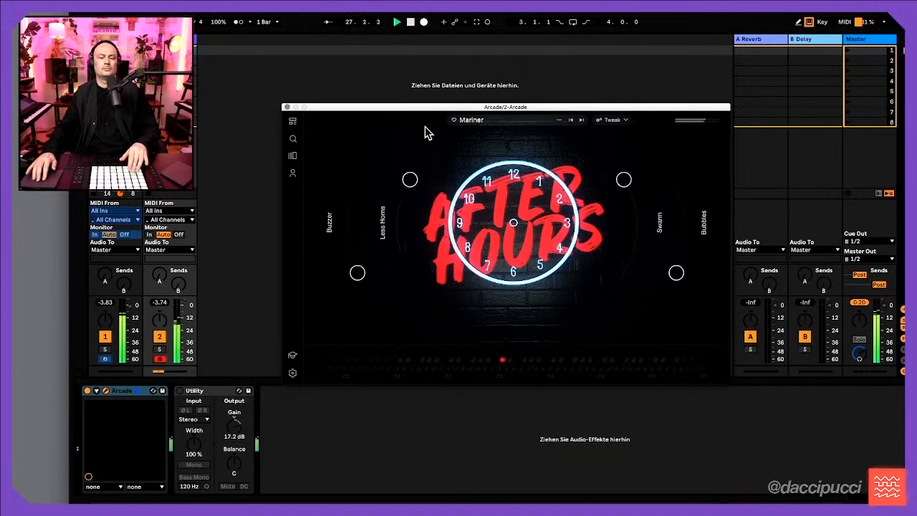
pyautogui.moveTo(412, 181); pyautogui.dragTo(408, 344)
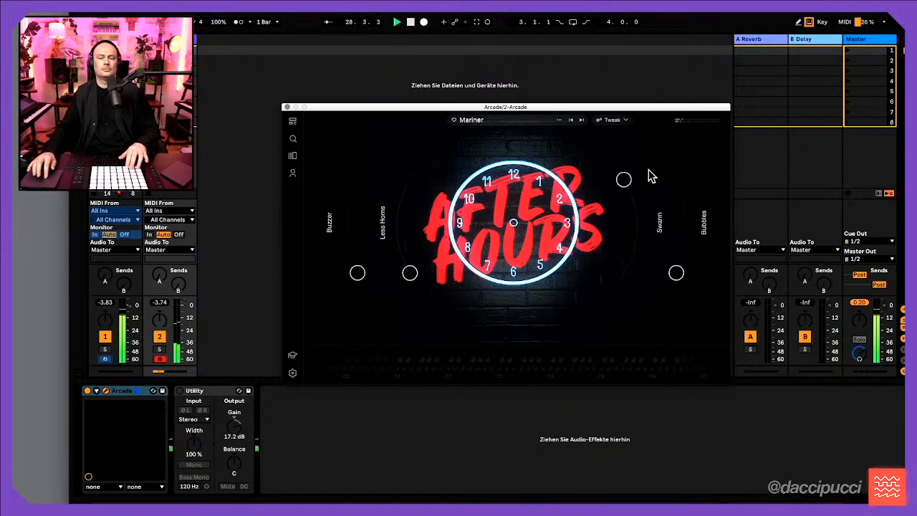
pyautogui.moveTo(620, 179); pyautogui.dragTo(637, 228)
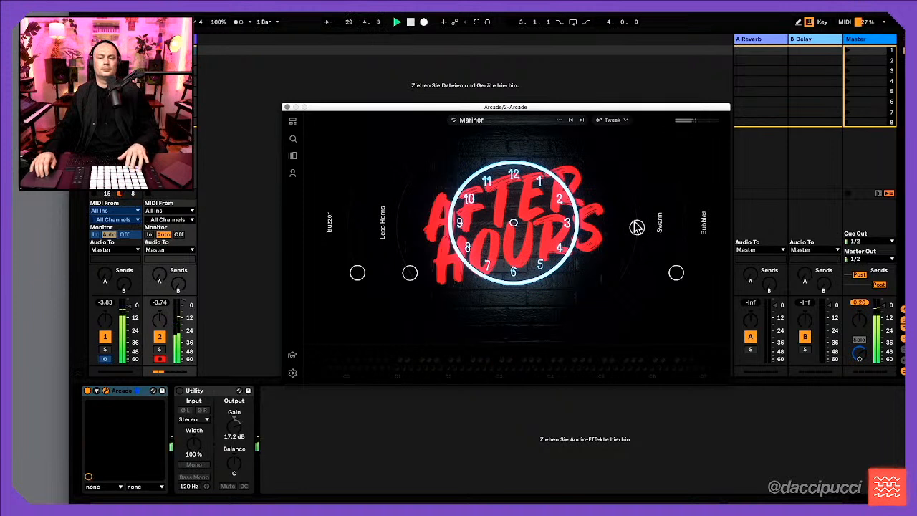
pyautogui.moveTo(676, 272)
pyautogui.mouseDown()
pyautogui.moveTo(676, 179)
pyautogui.moveTo(676, 273)
pyautogui.mouseUp()
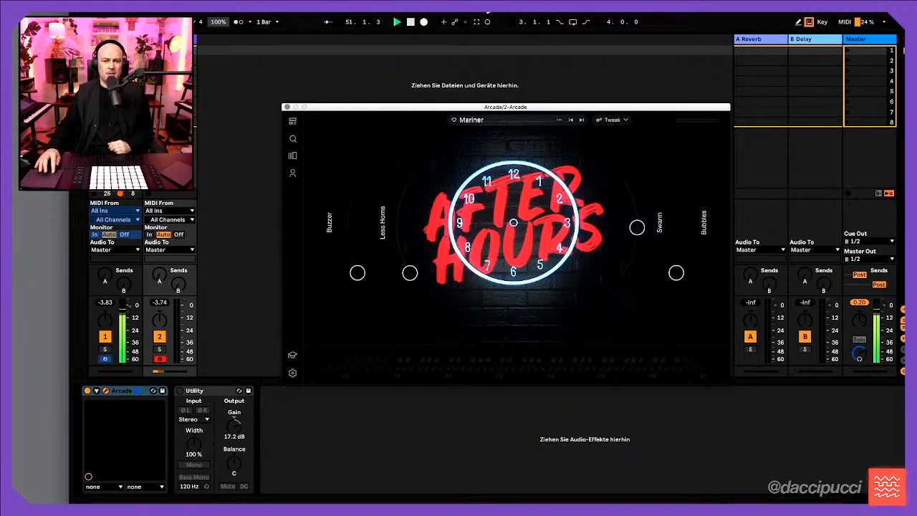
# Check the computer's CPU and GPU load in the system monitor, closing it when done
pyautogui.click(487, 9)
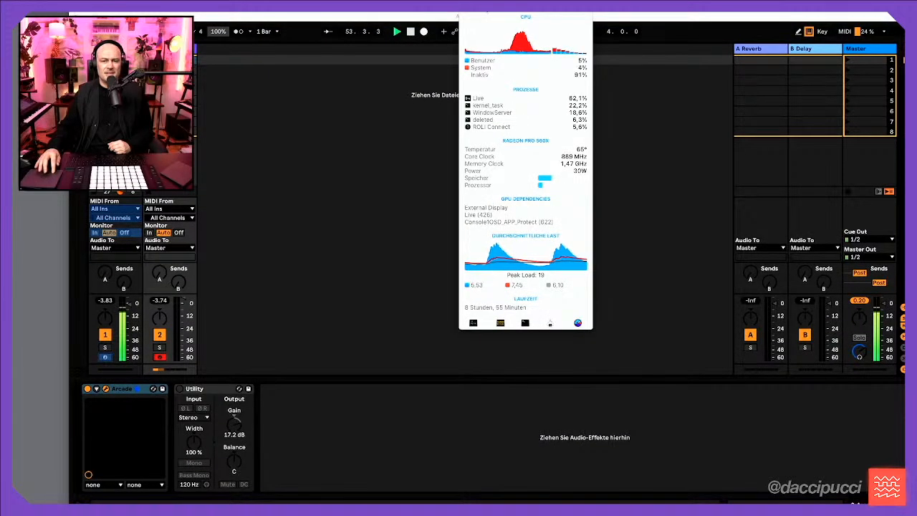
pyautogui.click(487, 10)
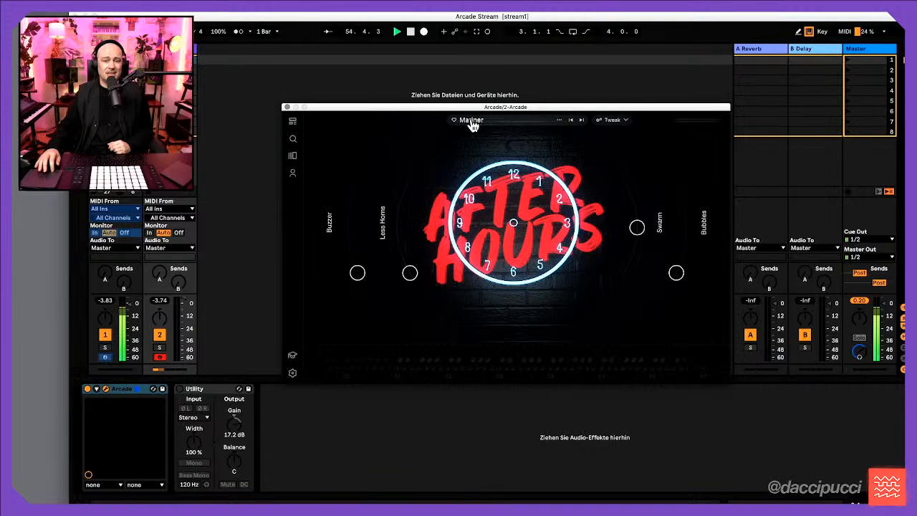
# Show the first track's clip notes and move the Arcade plug-in window up clear of the note editor
pyautogui.moveTo(474, 112); pyautogui.dragTo(504, 88)
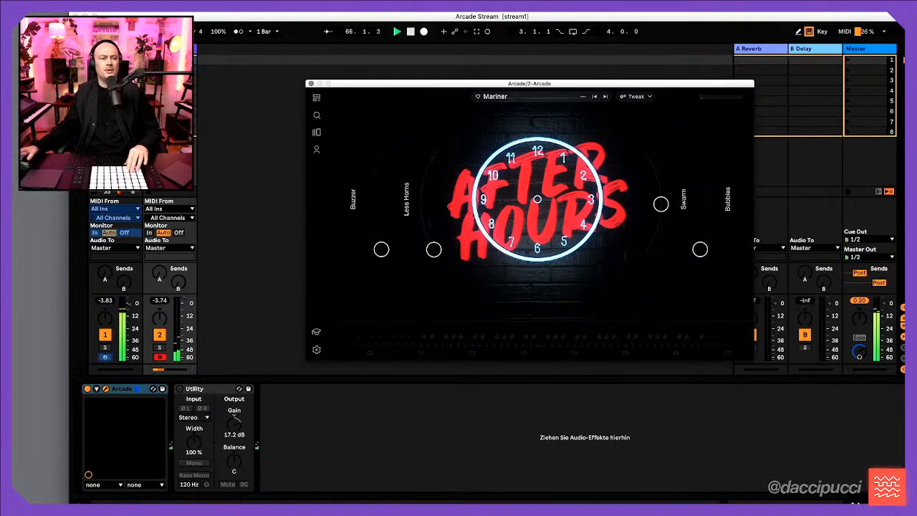
pyautogui.click(170, 70)
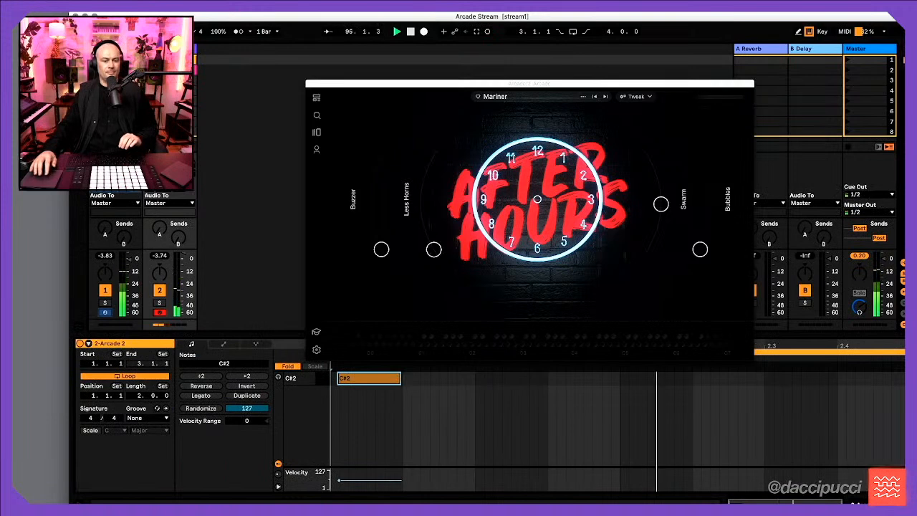
pyautogui.click(119, 59)
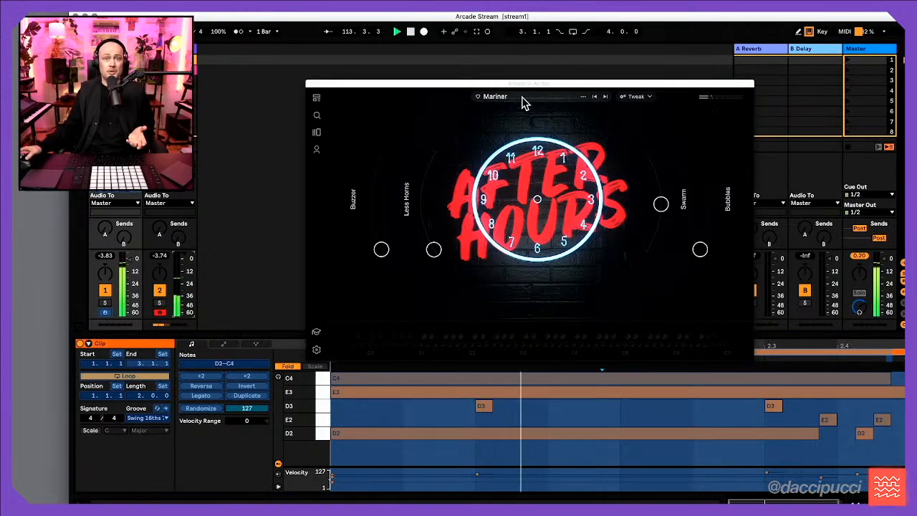
pyautogui.moveTo(522, 86); pyautogui.dragTo(499, 67)
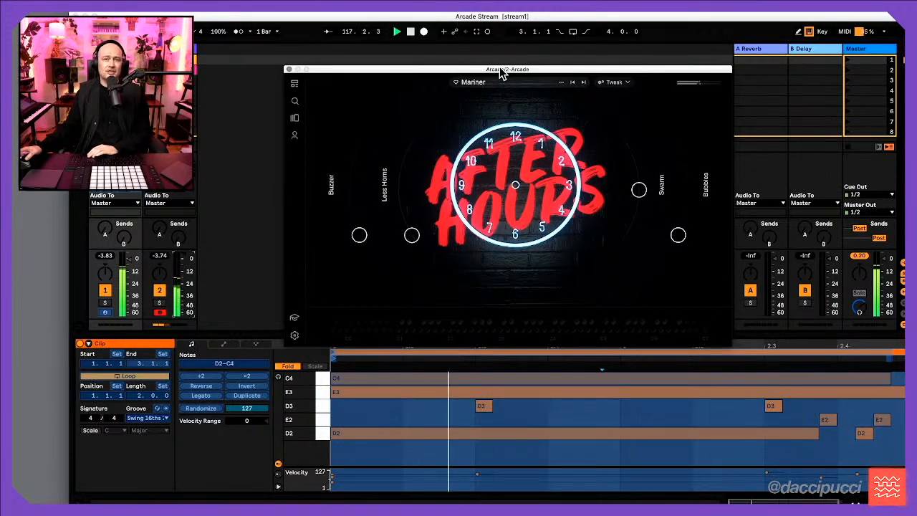
pyautogui.moveTo(499, 69); pyautogui.dragTo(499, 67)
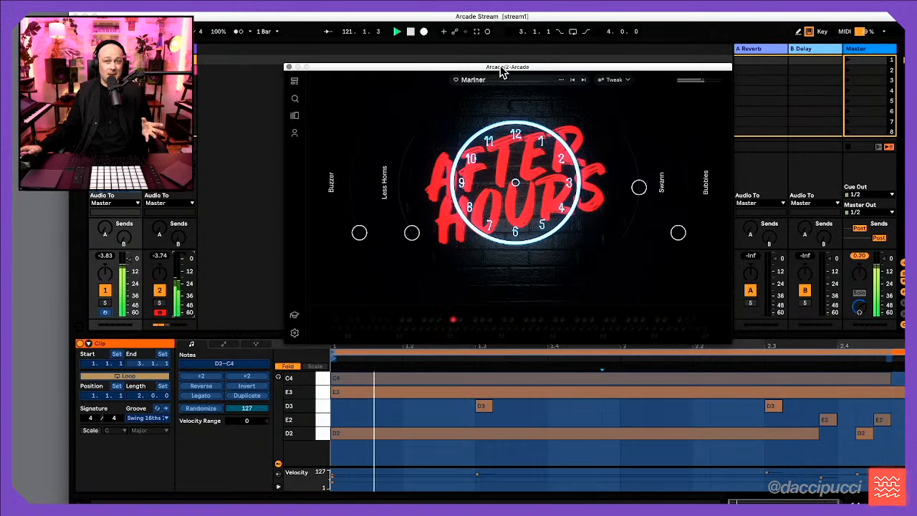
pyautogui.moveTo(500, 67); pyautogui.dragTo(475, 55)
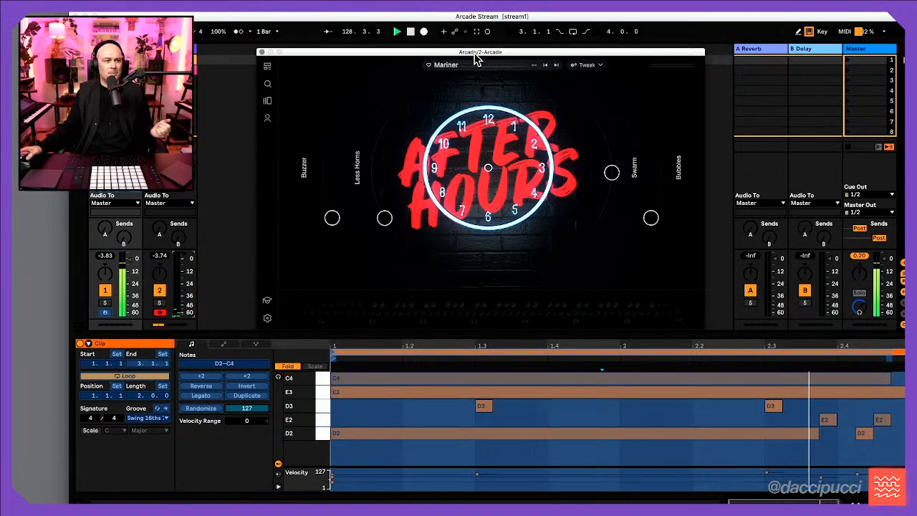
pyautogui.moveTo(477, 60); pyautogui.dragTo(478, 61)
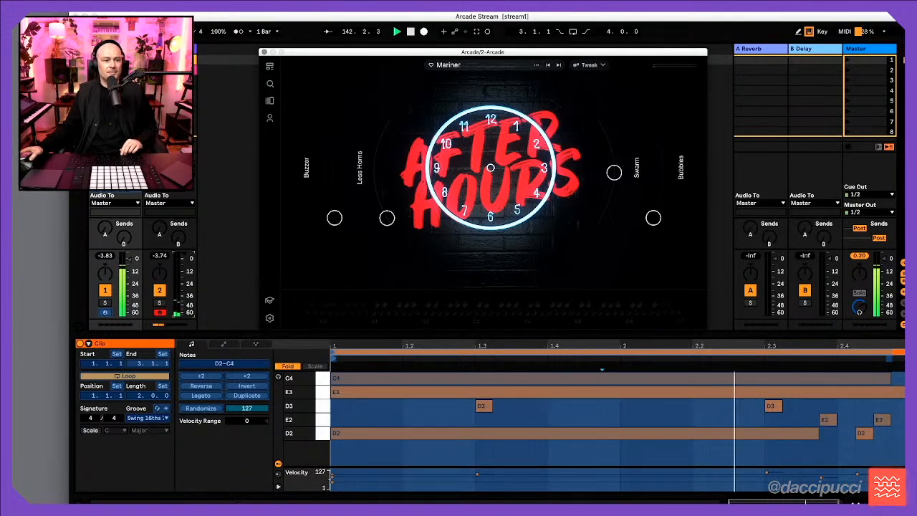
# Show the second track's Arcade clip in the note editor and restart playback from the beginning
pyautogui.click(170, 60)
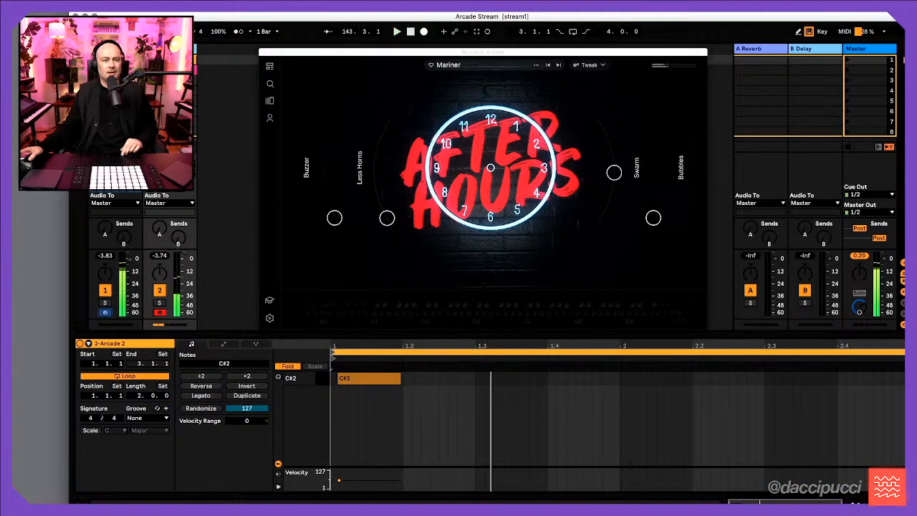
pyautogui.press('space')
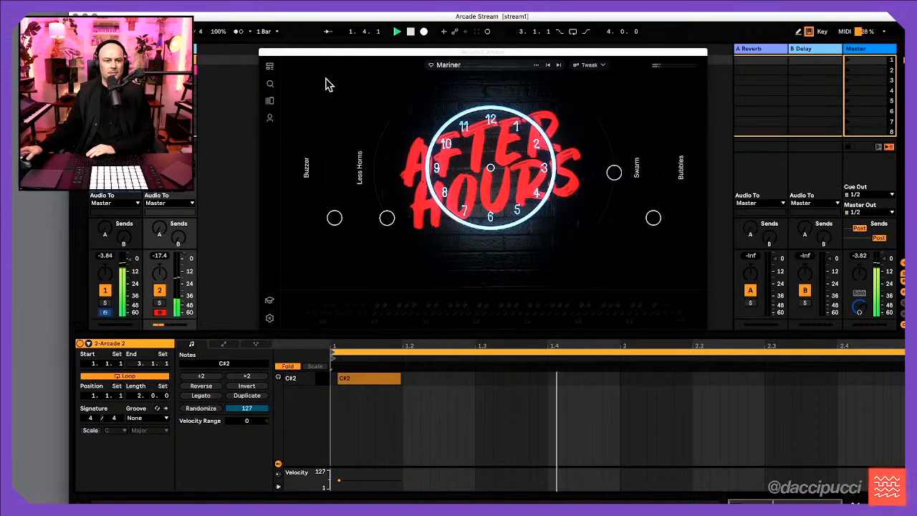
# Browse Arcade's Feed, Lead line, Your Stuff and Lines pages, returning to the Mariner kit
pyautogui.click(267, 69)
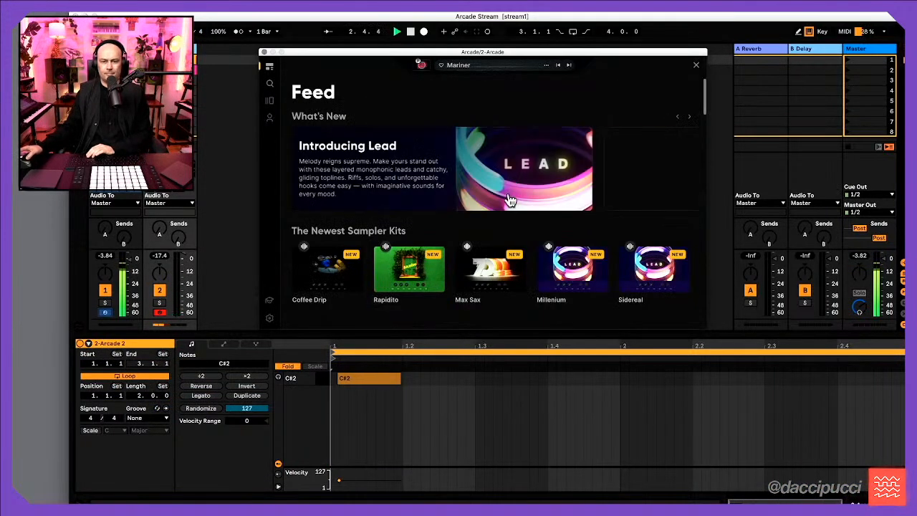
pyautogui.click(270, 98)
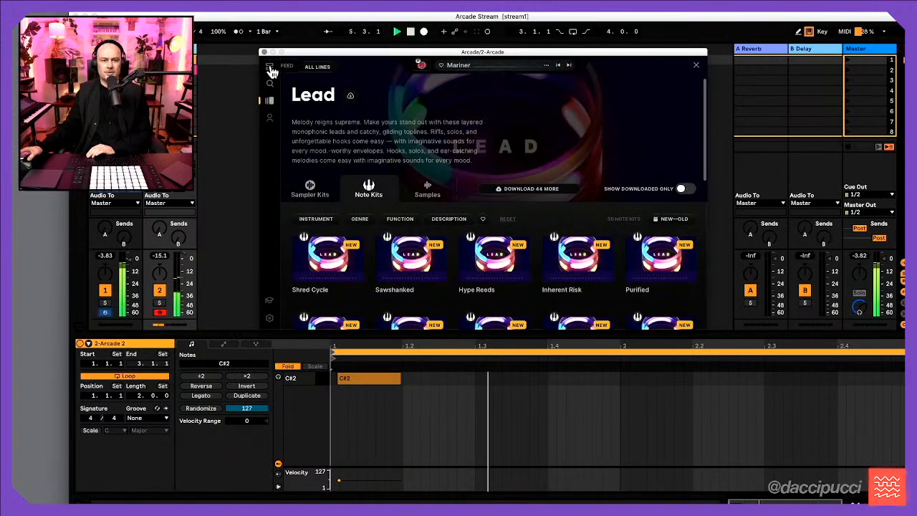
pyautogui.click(270, 69)
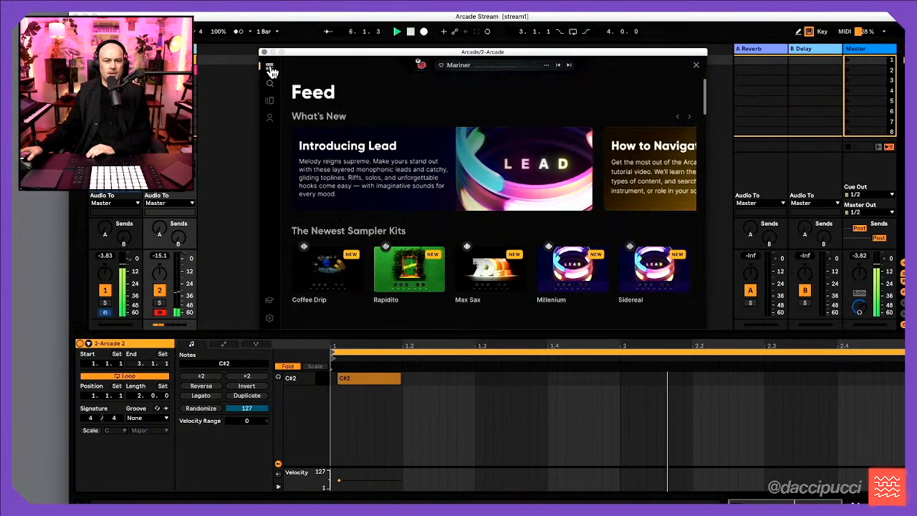
pyautogui.click(269, 117)
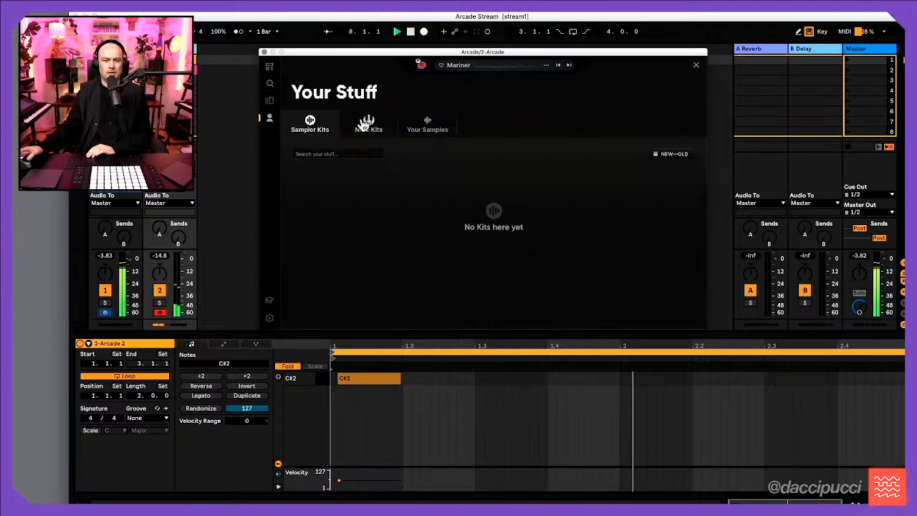
pyautogui.click(271, 100)
pyautogui.click(270, 100)
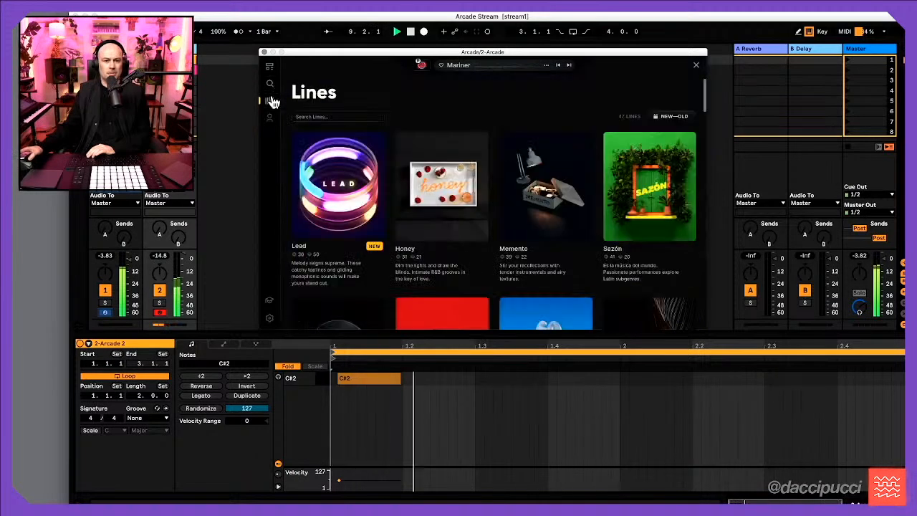
pyautogui.click(699, 68)
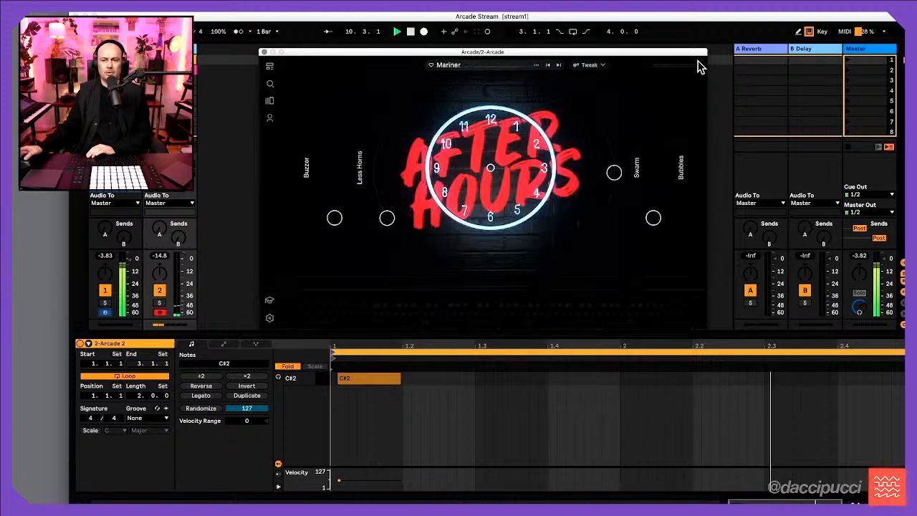
# Raise the Mariner kit's master volume in Arcade's mixer and close the plug-in window
pyautogui.click(589, 66)
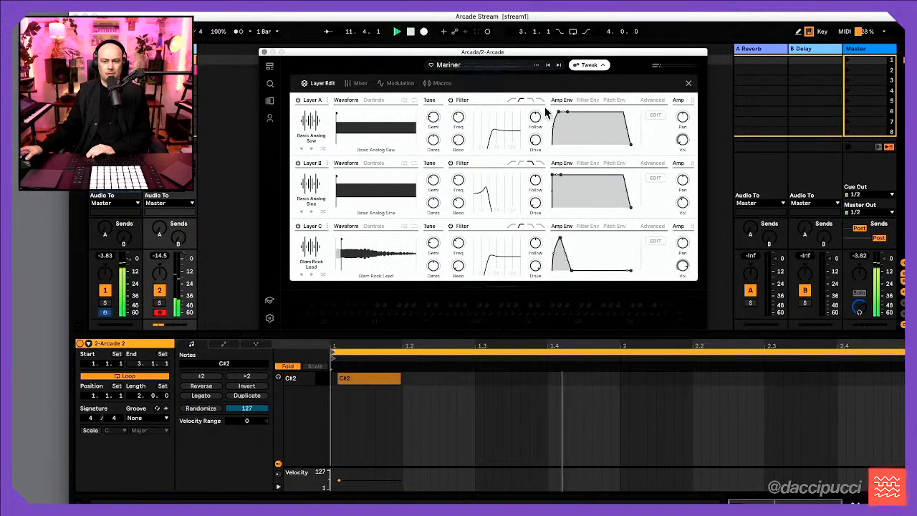
pyautogui.click(359, 83)
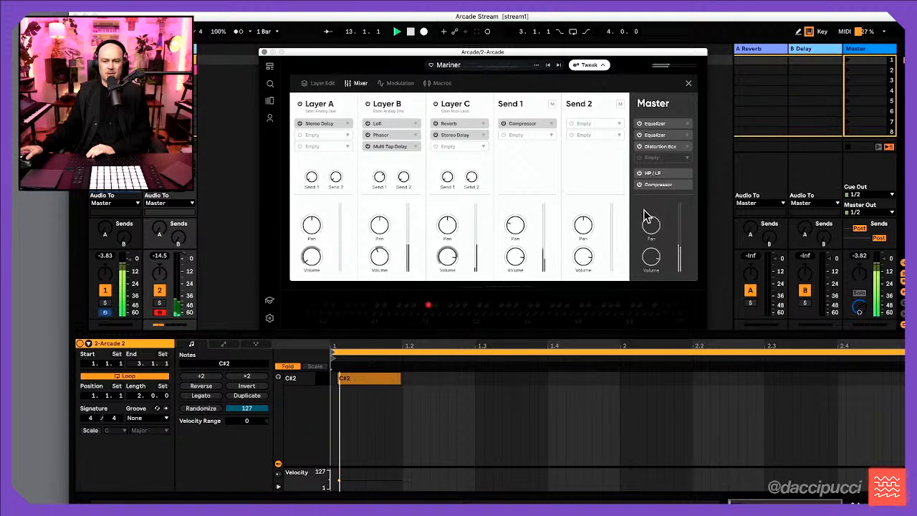
pyautogui.moveTo(653, 258); pyautogui.dragTo(648, 247)
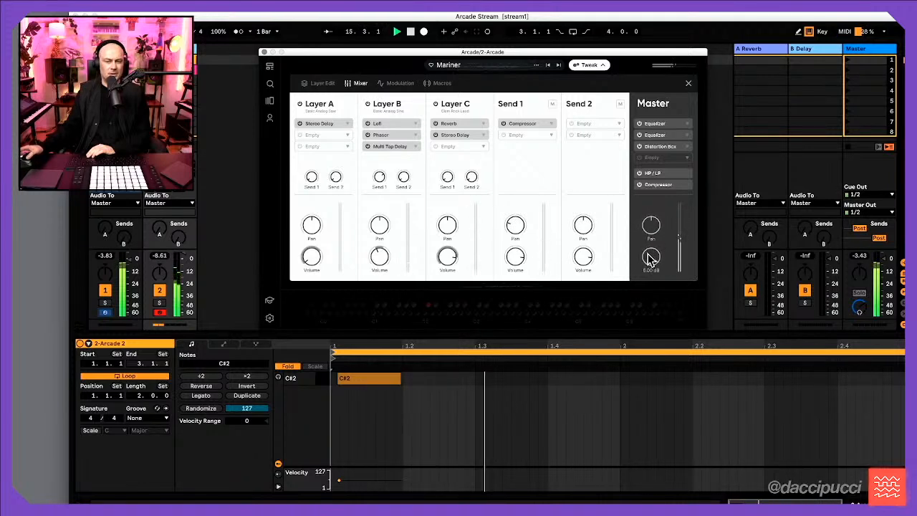
pyautogui.click(264, 52)
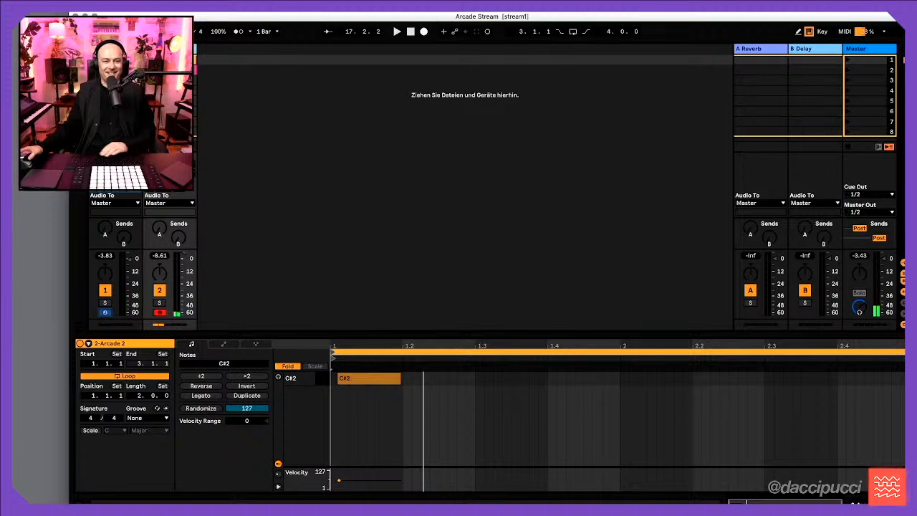
# Duplicate the second Arcade track and delete the copied clip from the new third track
pyautogui.press('super+d')
pyautogui.press('Delete')
pyautogui.click(217, 61)
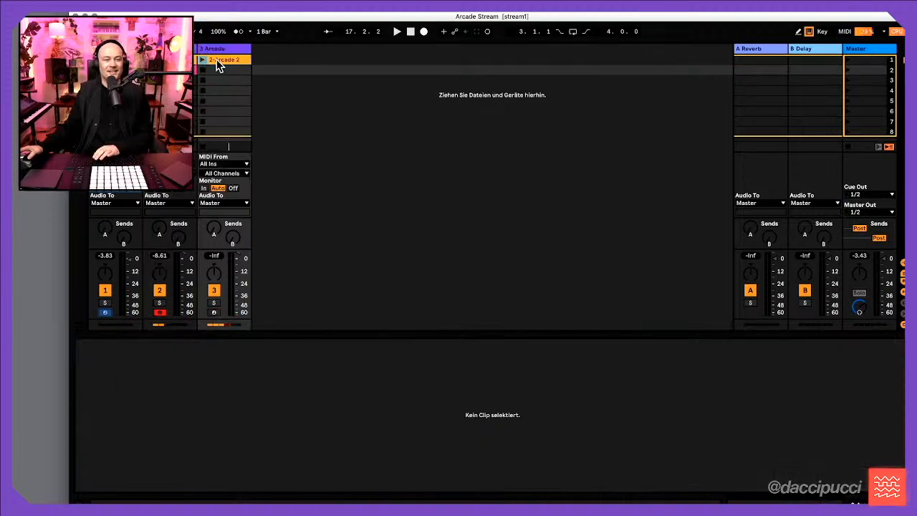
pyautogui.press('Delete')
# Open the third track's Arcade plug-in and clear the Bass filter from its Note Kits search
pyautogui.click(217, 49)
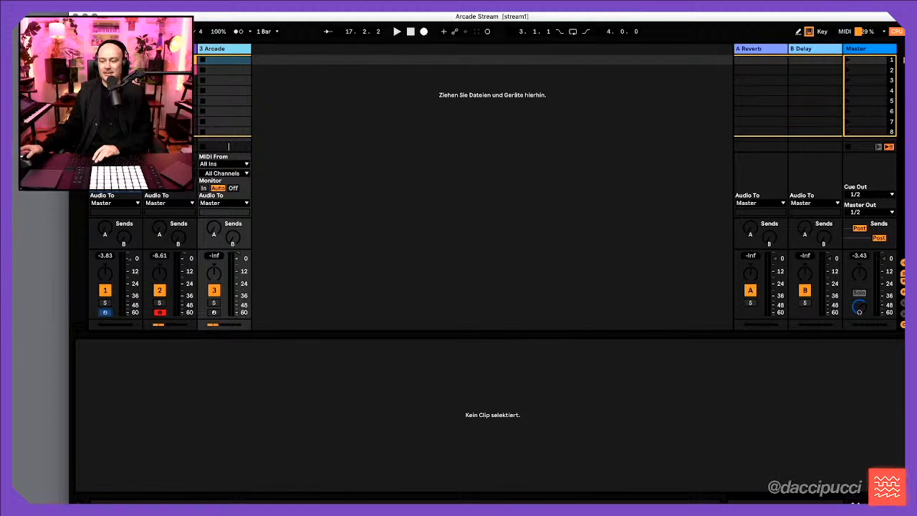
pyautogui.hotkey('shift', 'Tab')
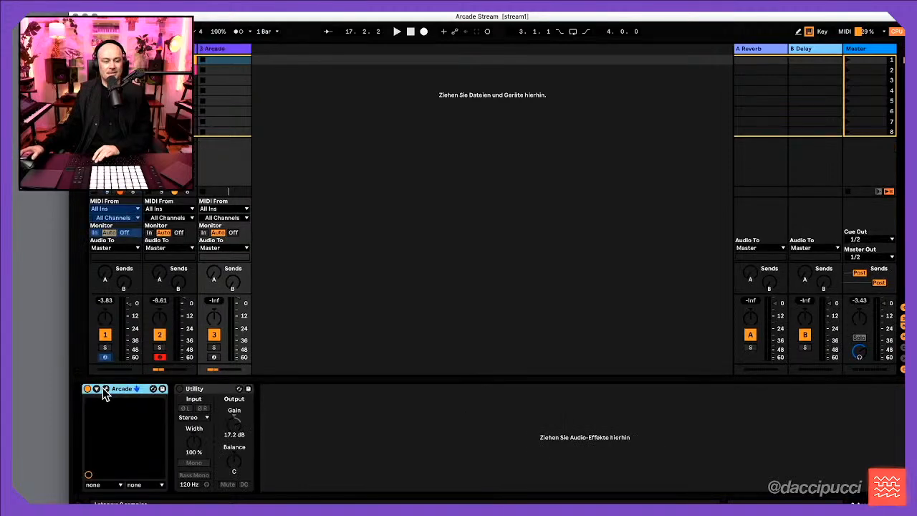
pyautogui.click(105, 388)
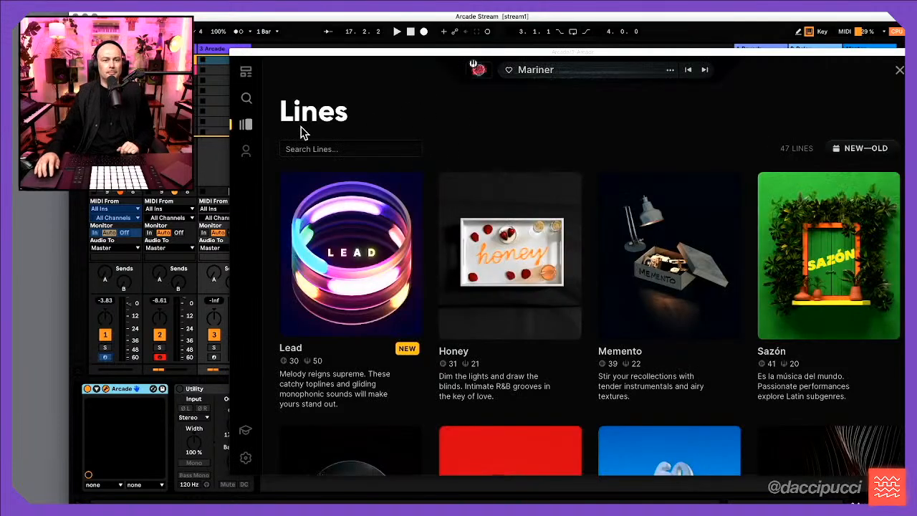
pyautogui.click(247, 71)
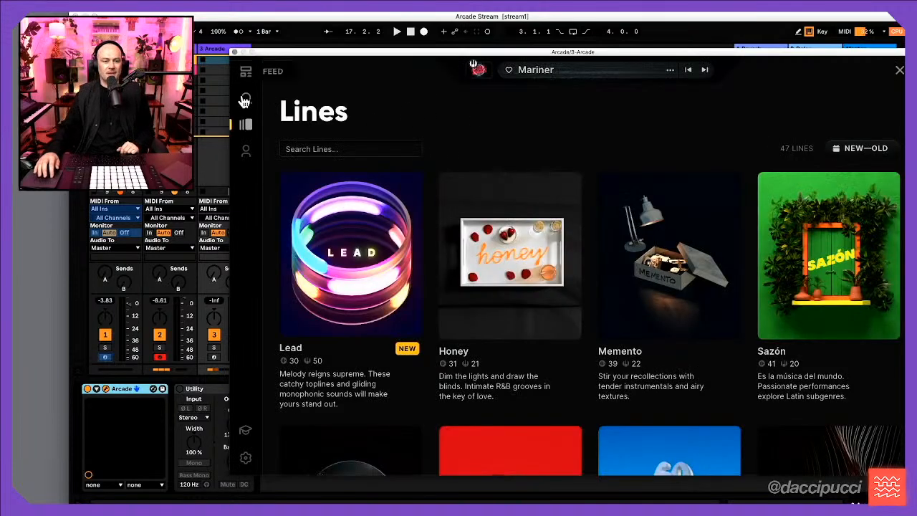
pyautogui.click(245, 100)
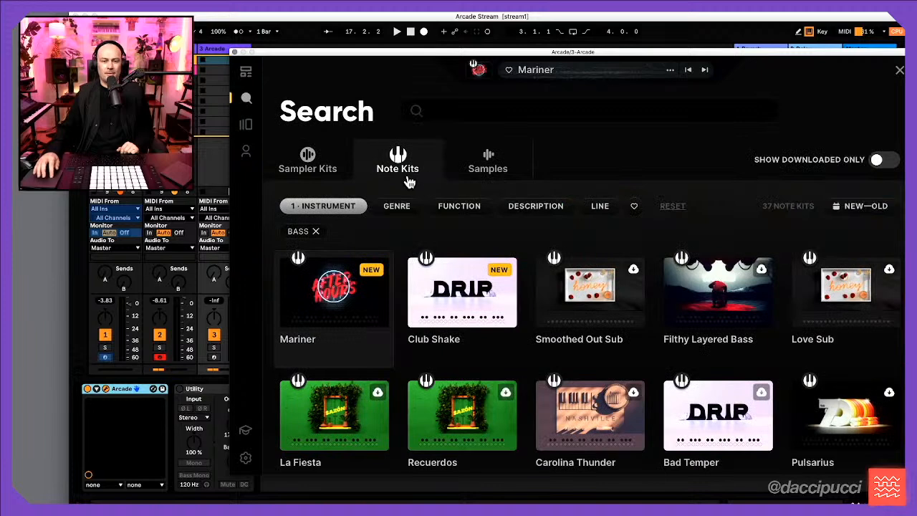
pyautogui.click(317, 233)
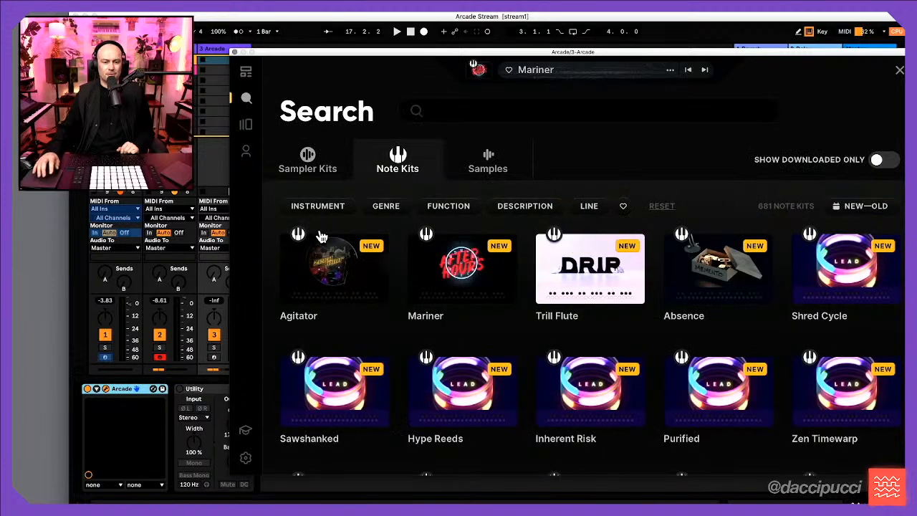
# Filter Arcade's note kits by the Synth instrument
pyautogui.click(335, 207)
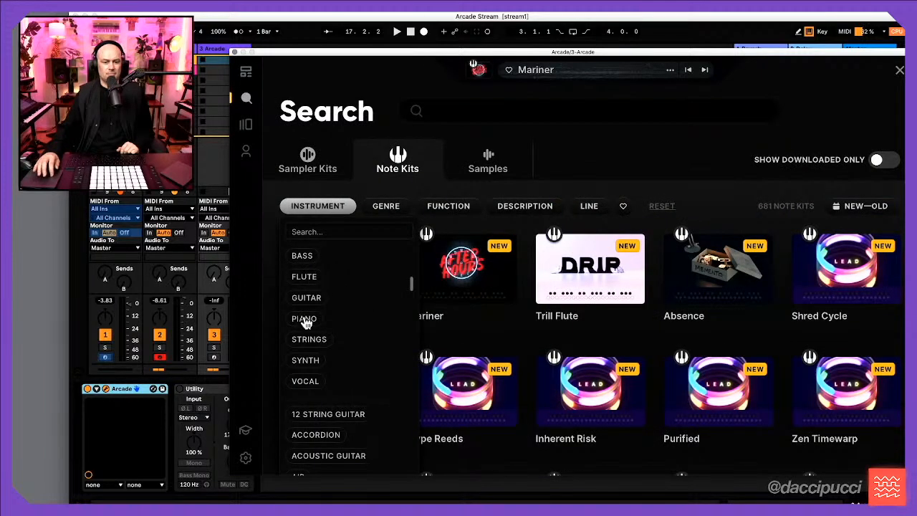
pyautogui.scroll(-1, 304, 374)
pyautogui.scroll(1, 308, 379)
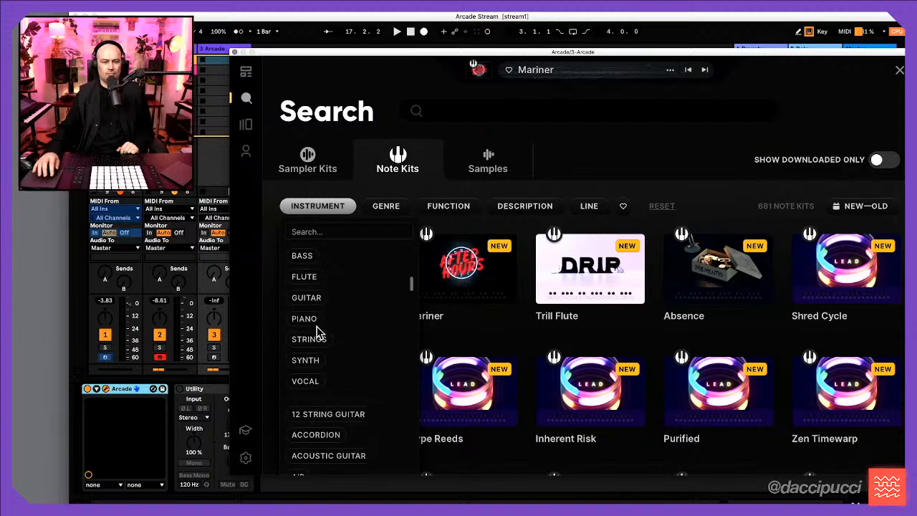
pyautogui.scroll(-3, 317, 329)
pyautogui.scroll(-3, 316, 327)
pyautogui.scroll(-15, 318, 333)
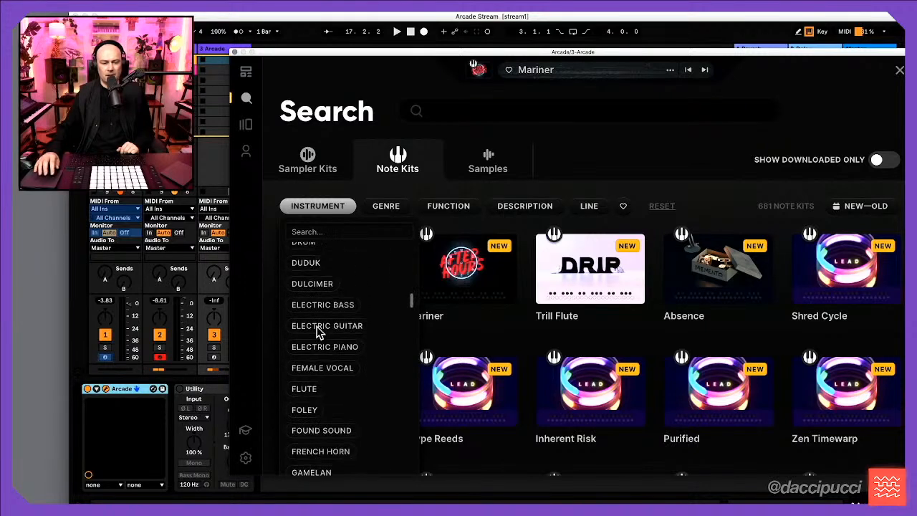
pyautogui.scroll(-6, 318, 333)
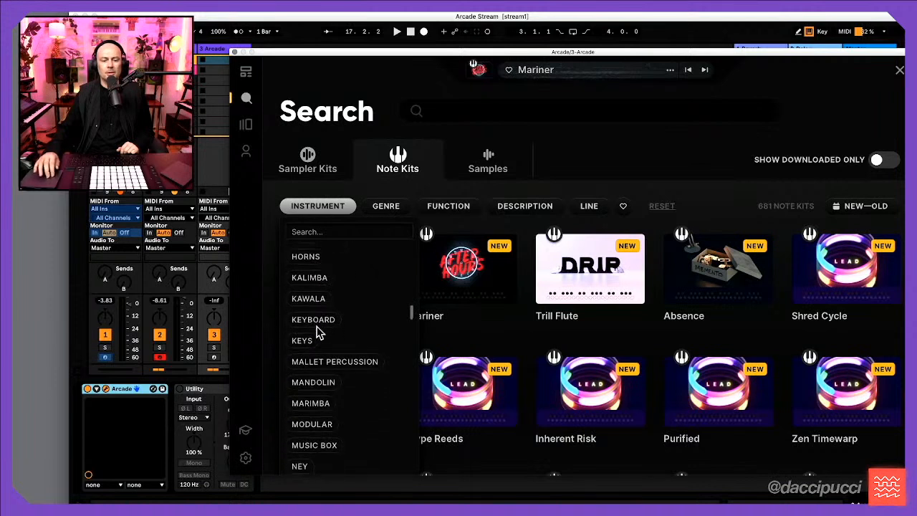
pyautogui.scroll(2, 318, 333)
pyautogui.scroll(5, 318, 331)
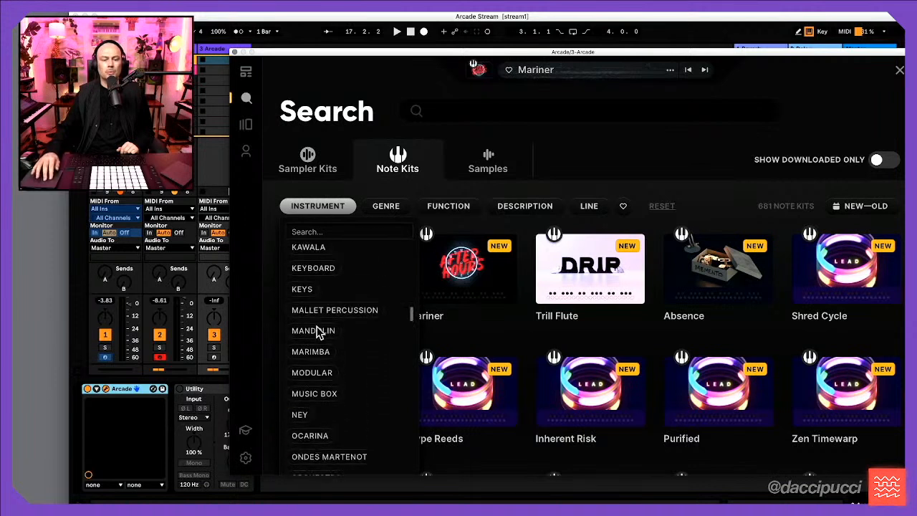
pyautogui.scroll(6, 318, 333)
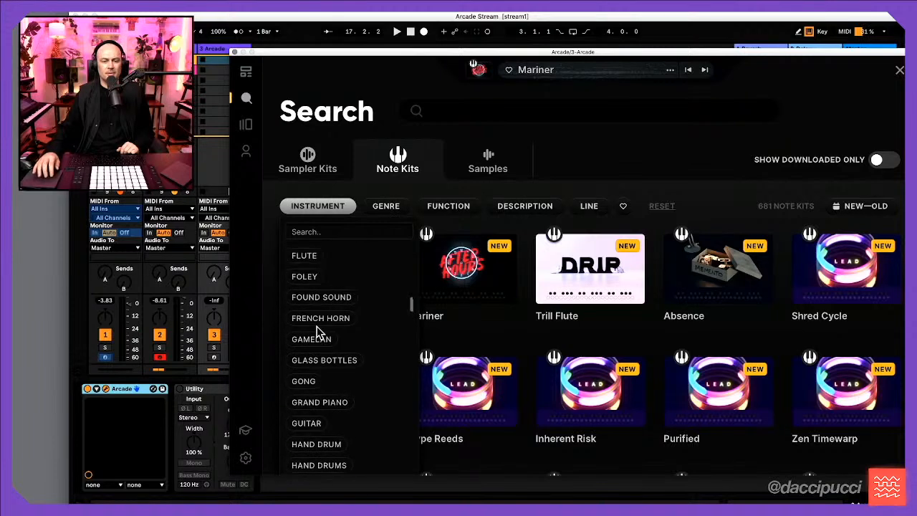
pyautogui.scroll(-15, 316, 333)
pyautogui.scroll(10, 318, 333)
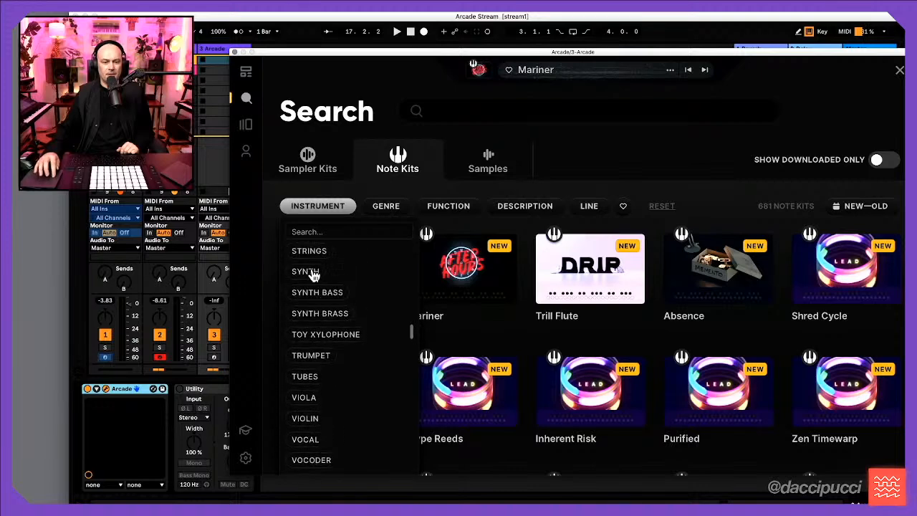
pyautogui.click(308, 271)
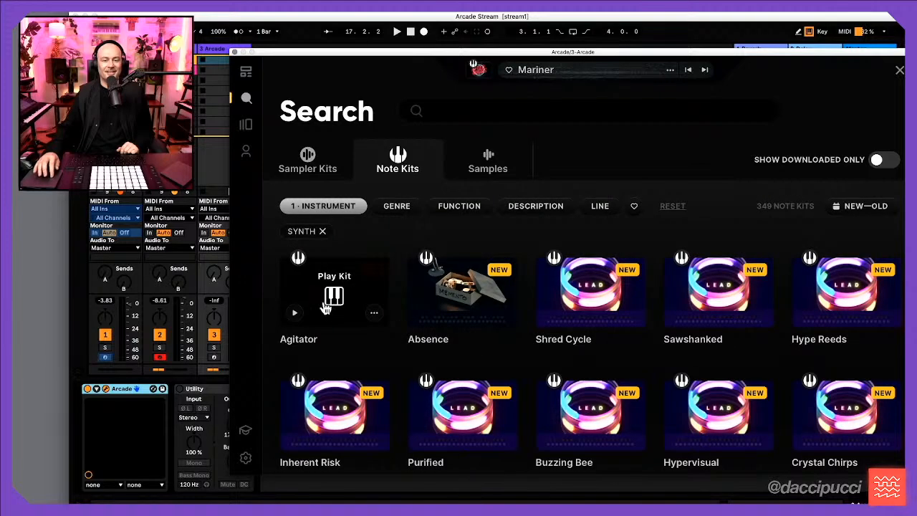
# Preview the Agitator kit and lower the third track's volume to about -11 dB
pyautogui.click(290, 316)
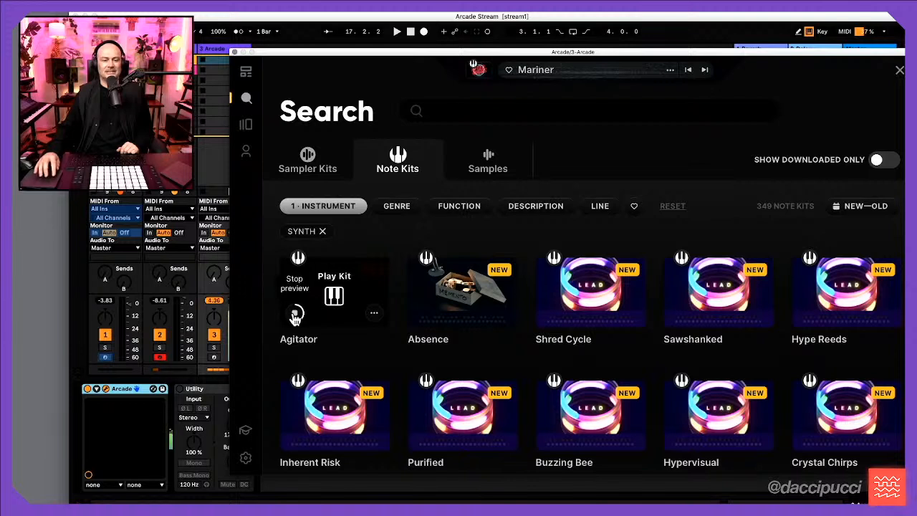
pyautogui.click(218, 303)
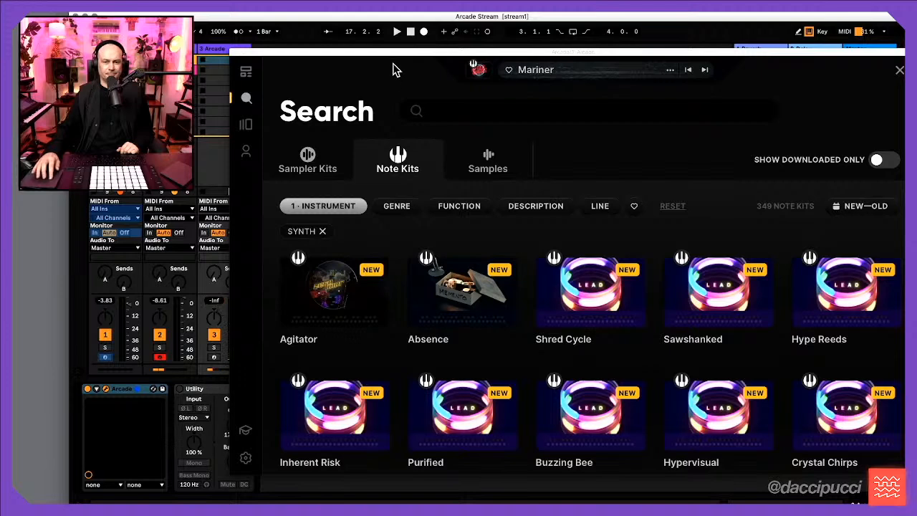
pyautogui.moveTo(393, 54); pyautogui.dragTo(456, 57)
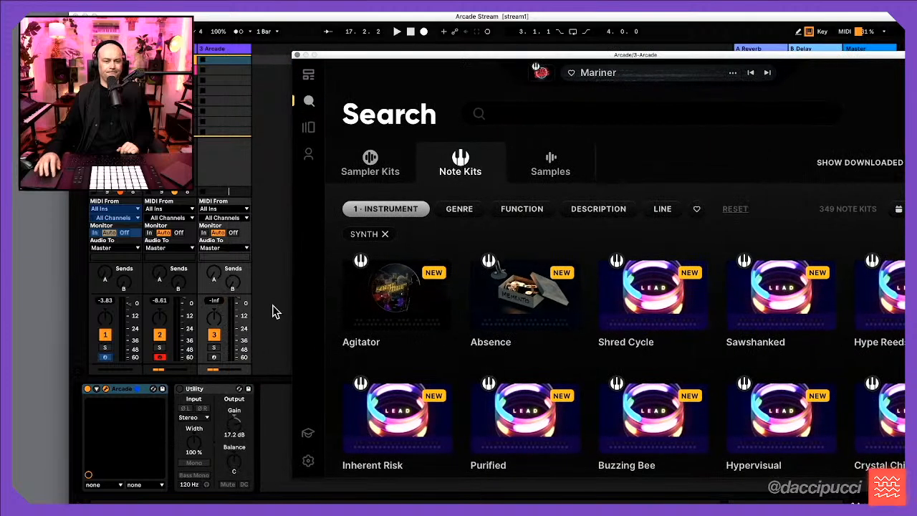
pyautogui.click(239, 306)
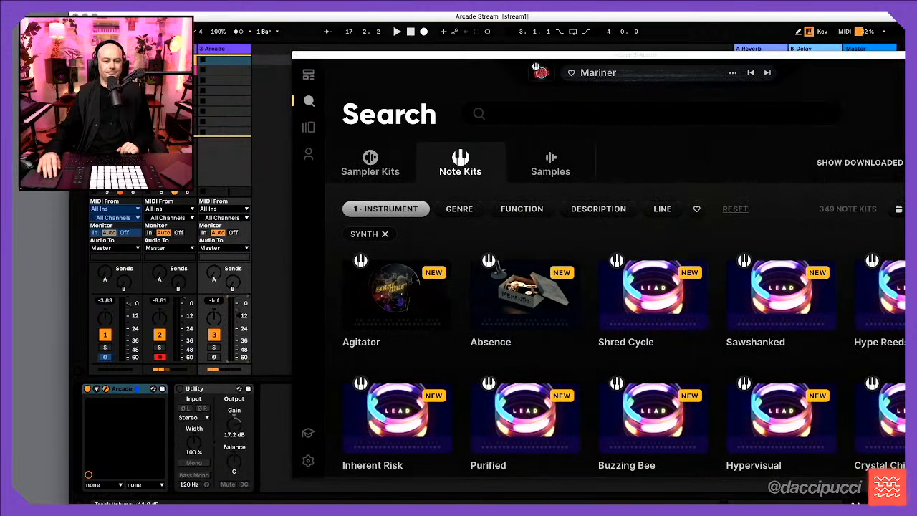
# Preview the Absence, Shred Cycle, Sawshanked, Hype Reeds and Crystal Chirps synth kits
pyautogui.click(495, 316)
pyautogui.click(491, 316)
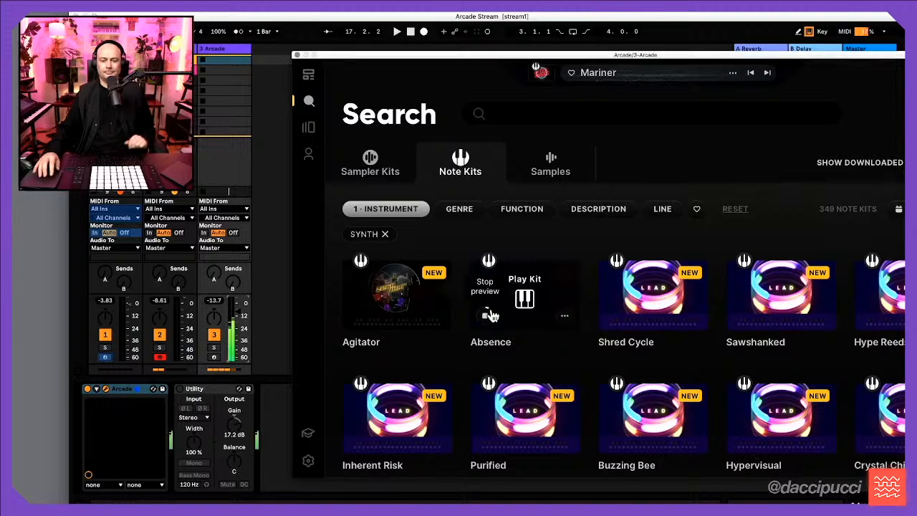
pyautogui.click(613, 316)
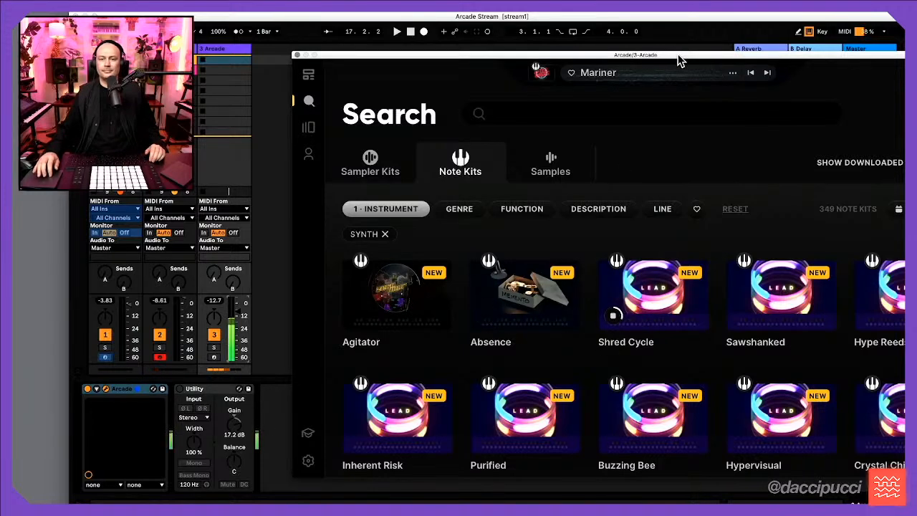
pyautogui.moveTo(679, 60); pyautogui.dragTo(578, 45)
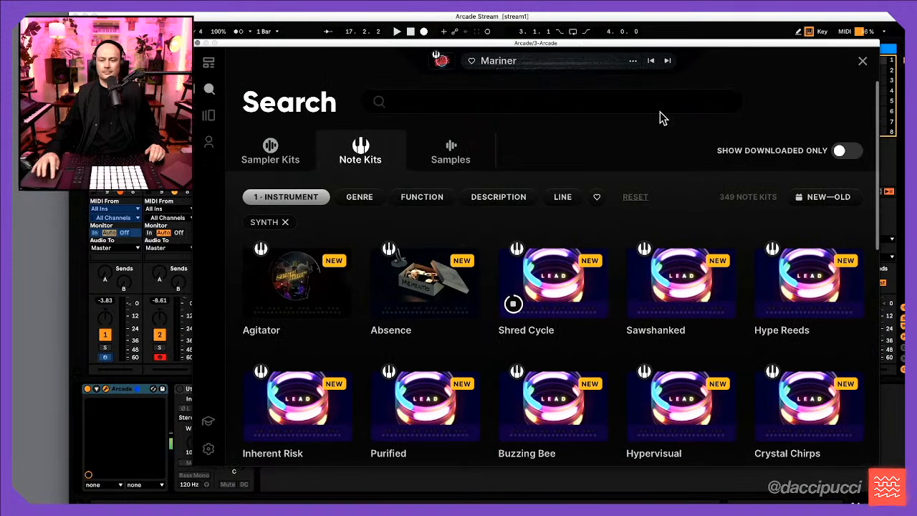
pyautogui.click(644, 303)
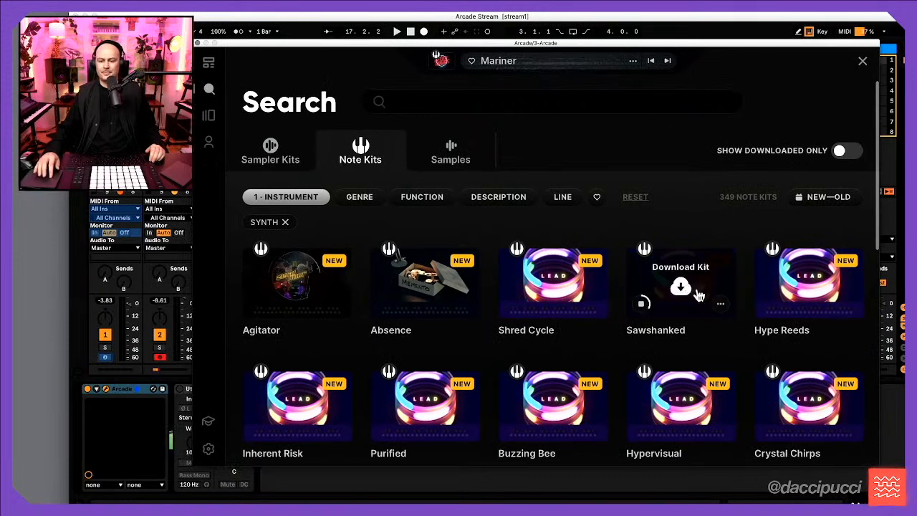
pyautogui.click(772, 305)
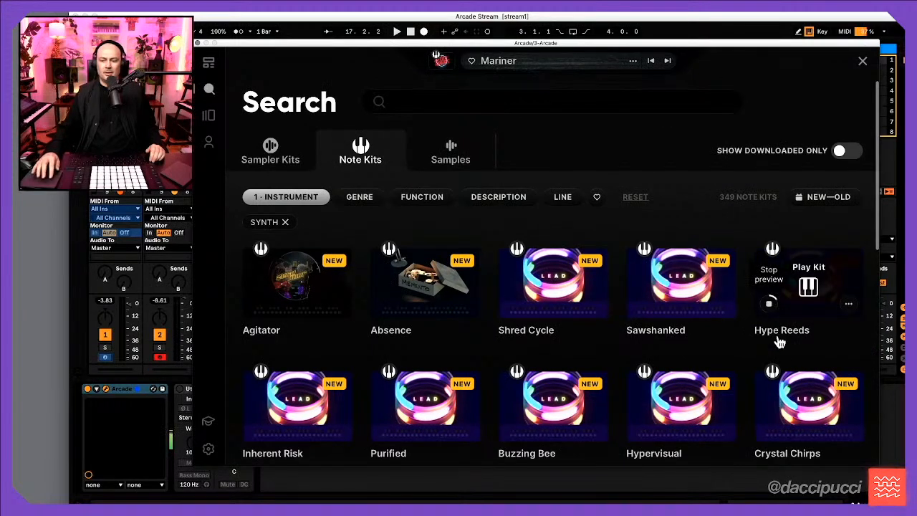
pyautogui.click(770, 428)
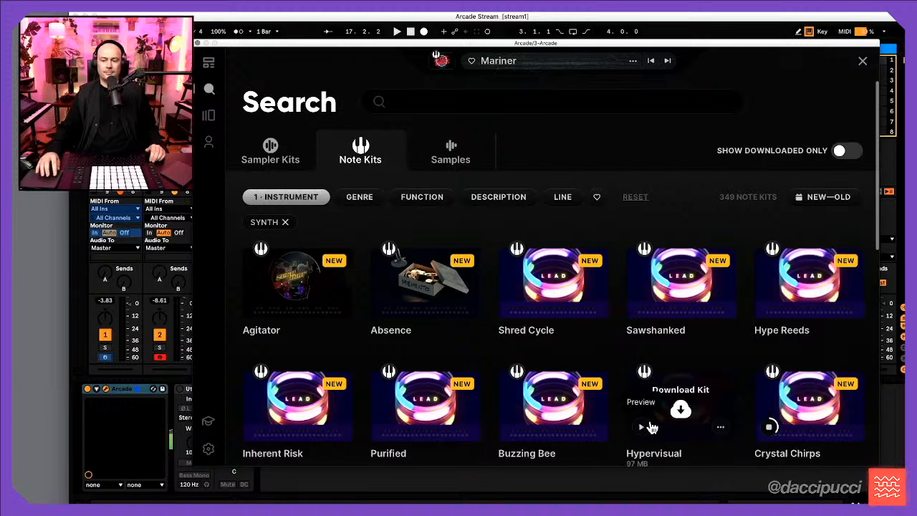
# Load the Crystal Chirps kit on the third track, play the song with it, and close the plug-in window
pyautogui.click(808, 410)
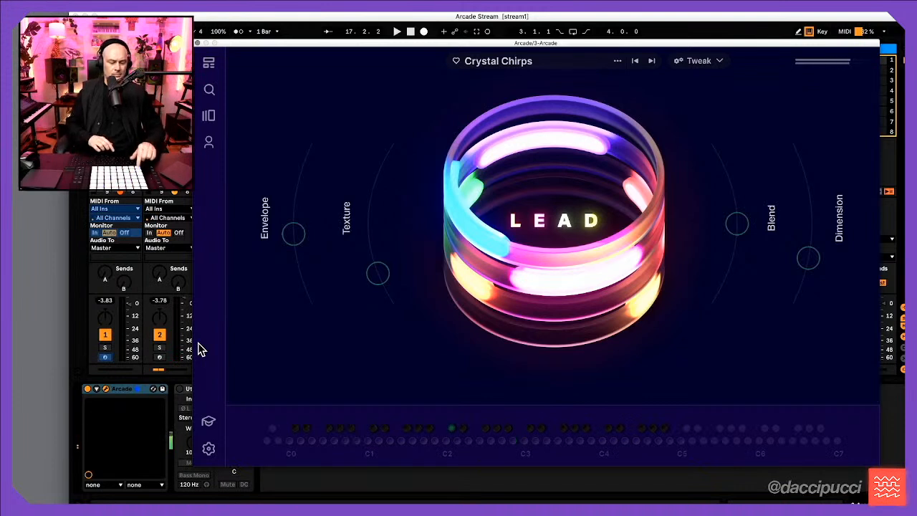
pyautogui.press('space')
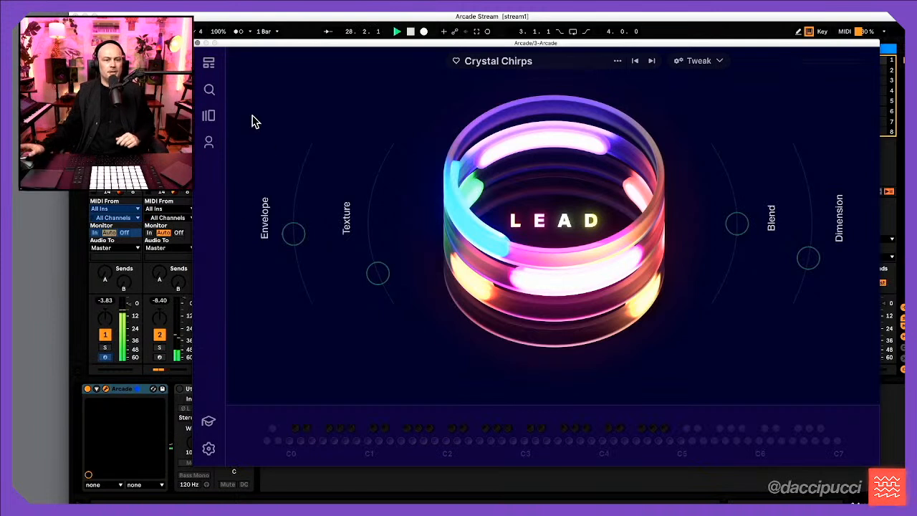
pyautogui.click(198, 42)
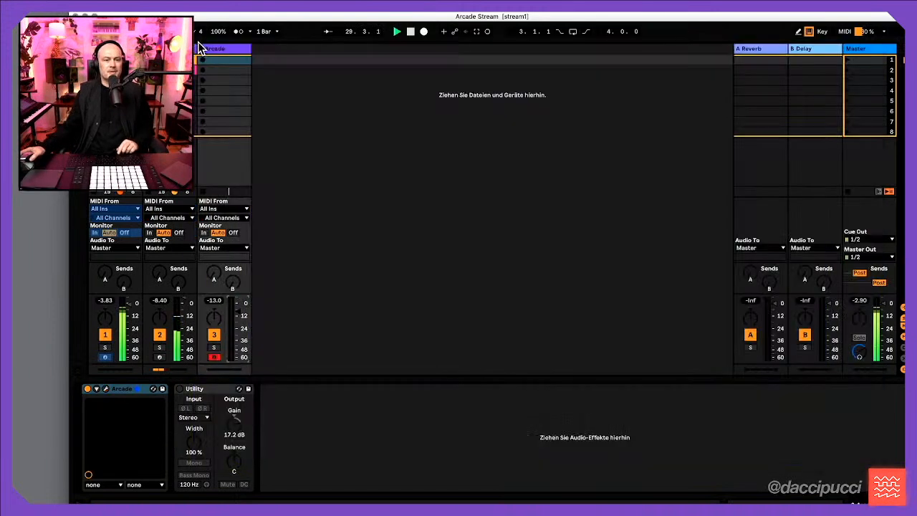
pyautogui.press('space')
# Duplicate the third Arcade track and arm the new fourth track for recording
pyautogui.click(213, 51)
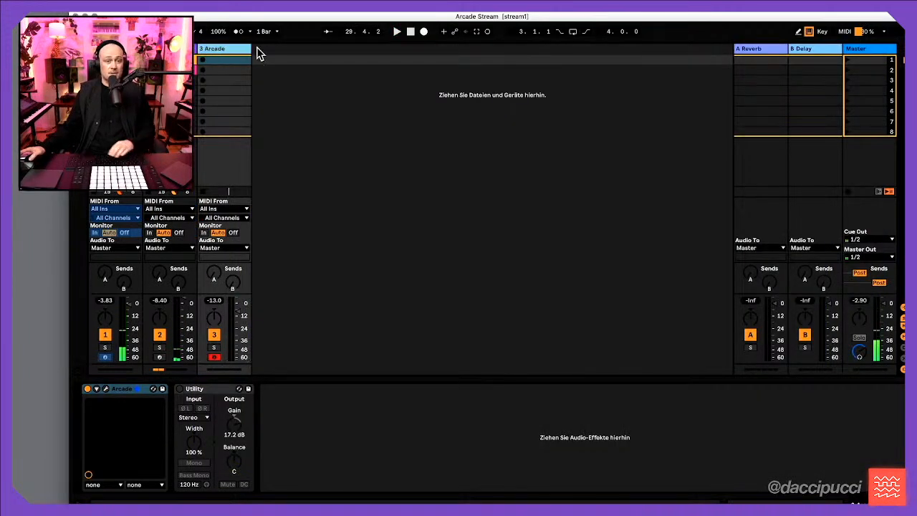
pyautogui.press('super+d')
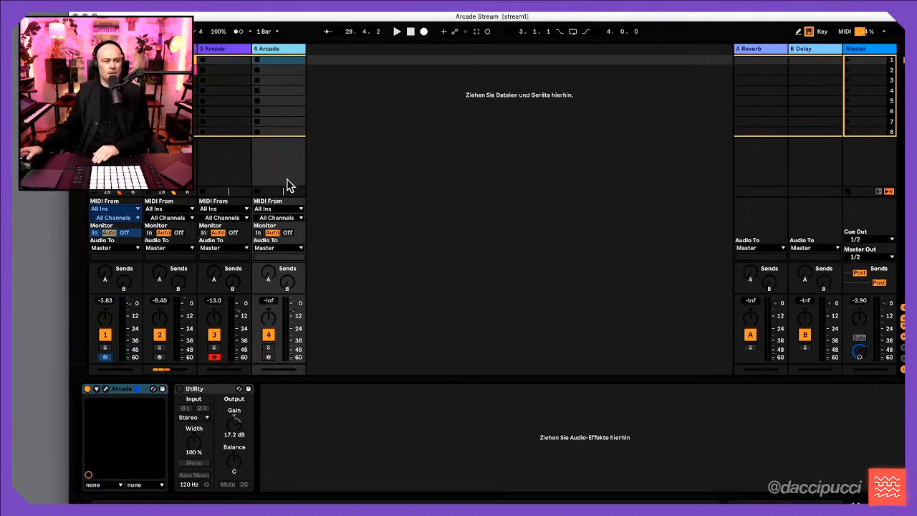
pyautogui.click(268, 357)
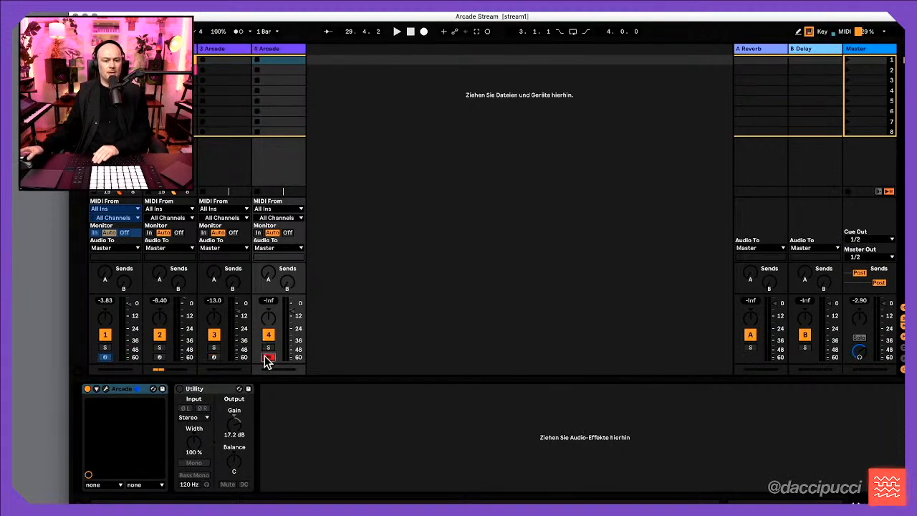
# Open the fourth track's Arcade plug-in and replace the Synth filter in its Note Kits search with Strings
pyautogui.click(107, 389)
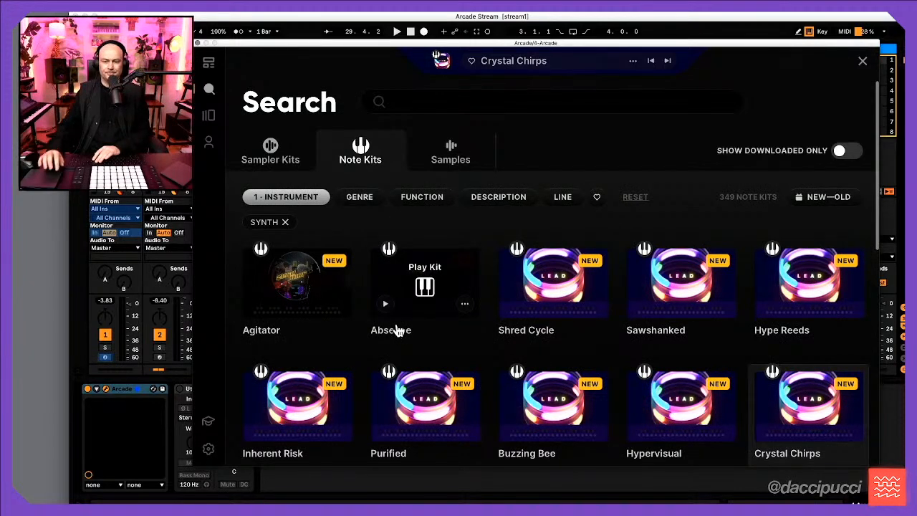
pyautogui.click(285, 223)
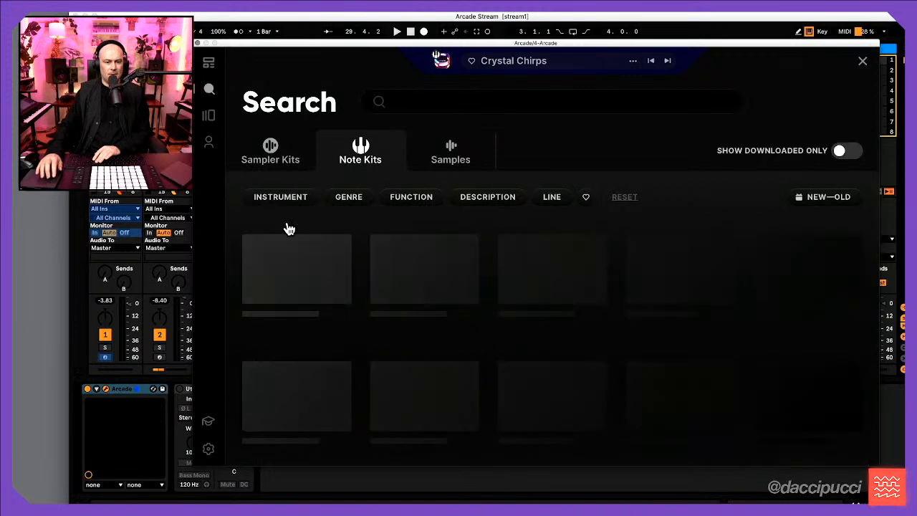
pyautogui.click(287, 194)
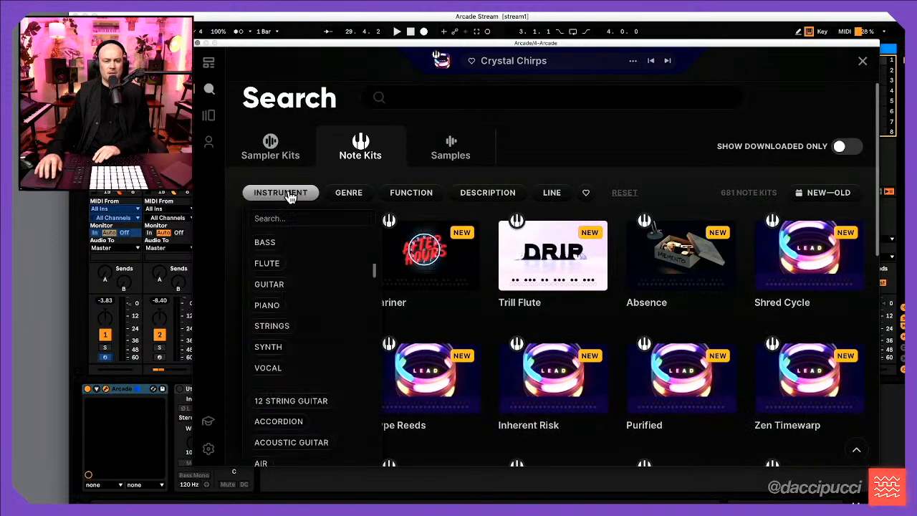
pyautogui.click(276, 324)
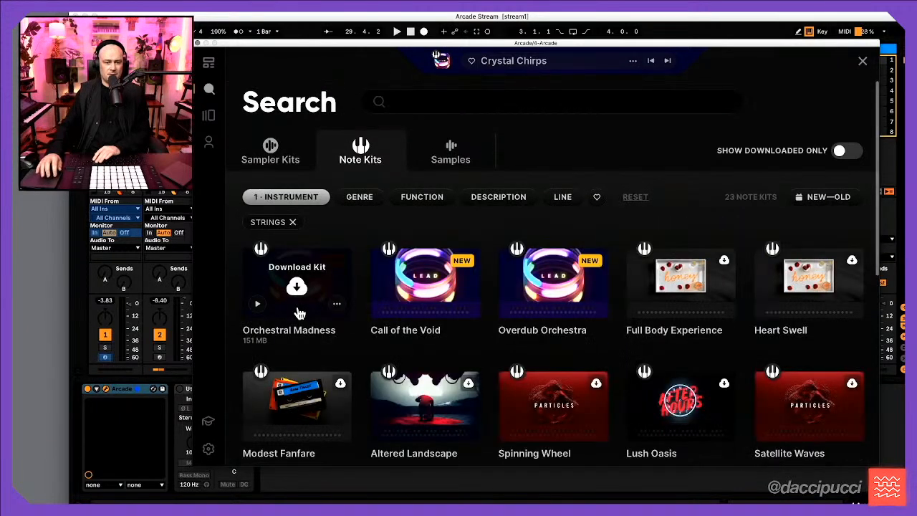
# Preview the Orchestral Madness, Call of the Void, Overdub Orchestra, Heart Swell, Lush Oasis, Altered Landscape and Modest Fanfare strings kits
pyautogui.click(257, 303)
pyautogui.click(385, 305)
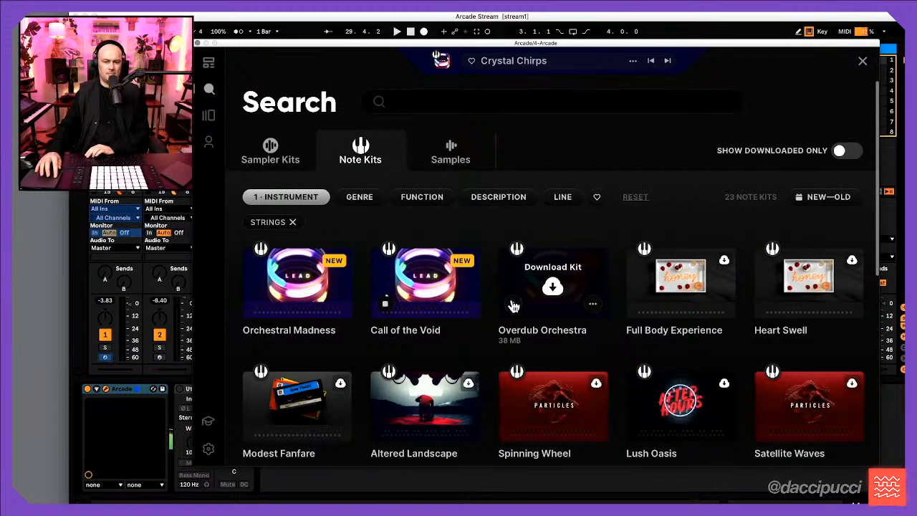
pyautogui.click(514, 305)
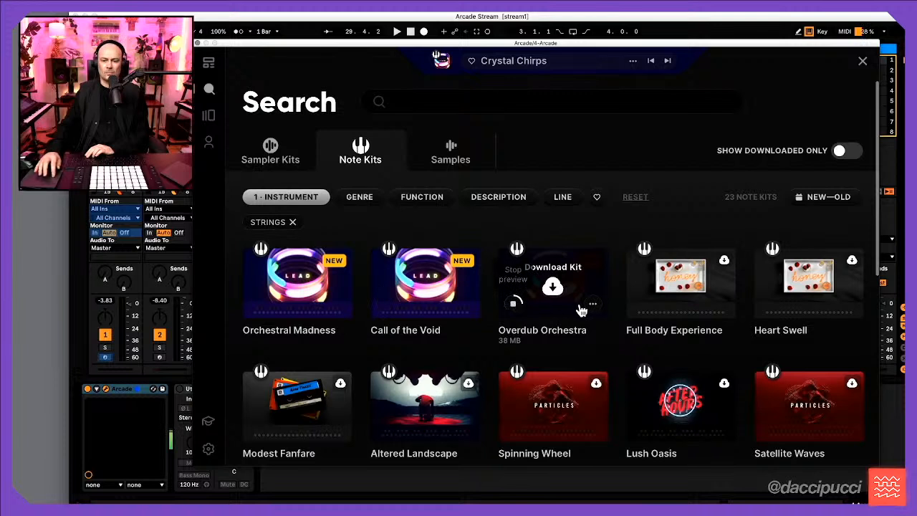
pyautogui.click(770, 304)
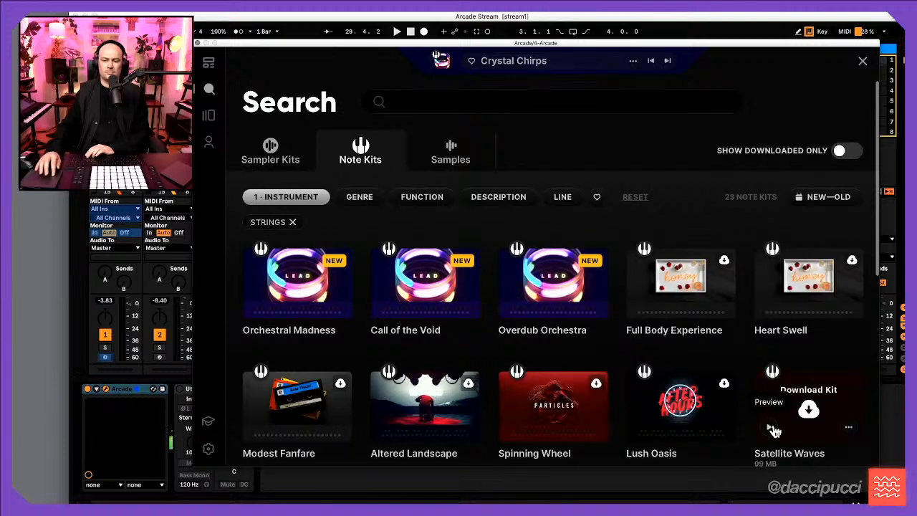
pyautogui.click(640, 426)
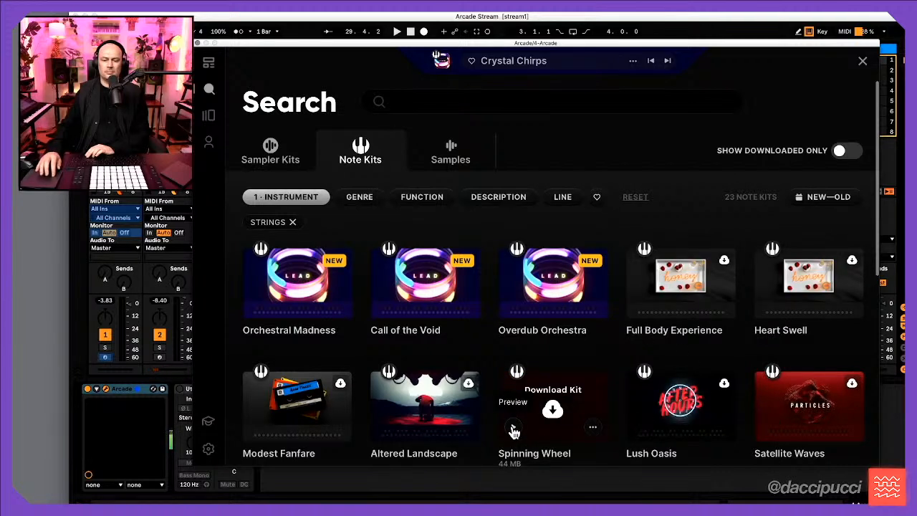
pyautogui.click(381, 429)
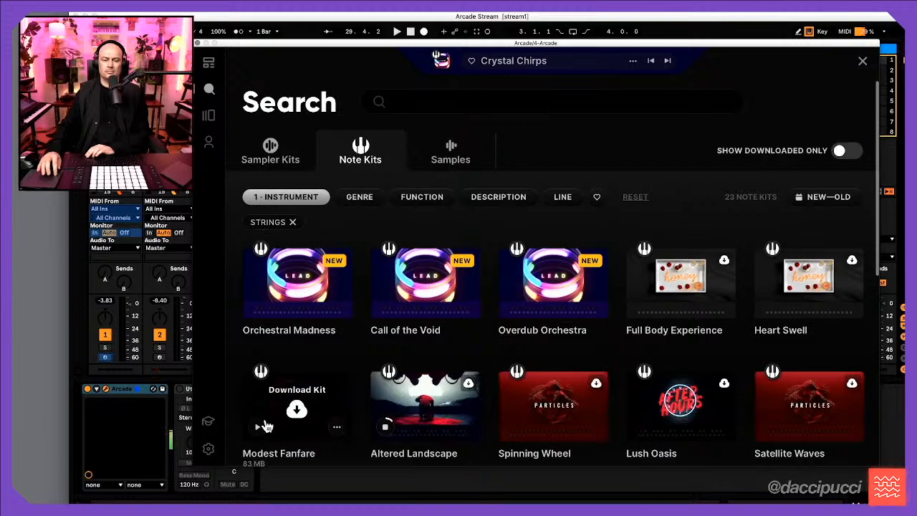
pyautogui.click(262, 427)
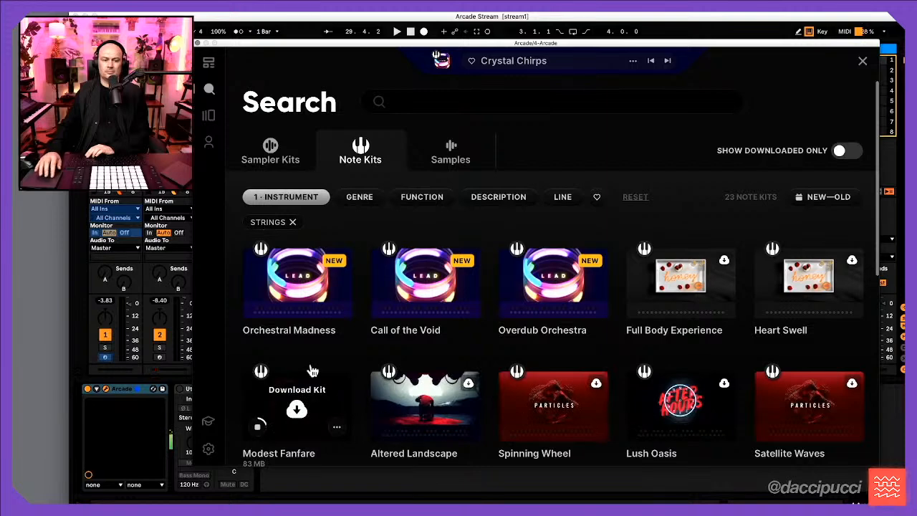
# Preview the Pseudo Strings and Digital Eruption kits and download Digital Eruption
pyautogui.scroll(-3, 312, 370)
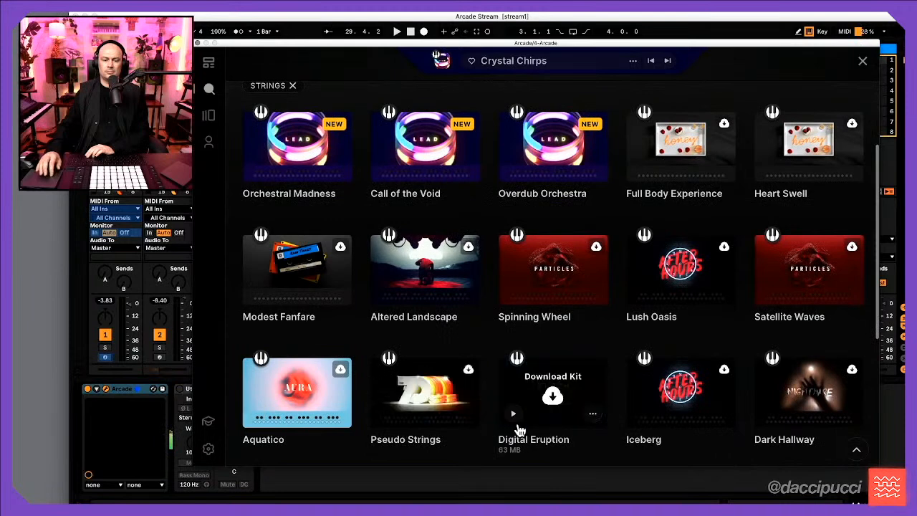
pyautogui.click(385, 414)
pyautogui.click(552, 395)
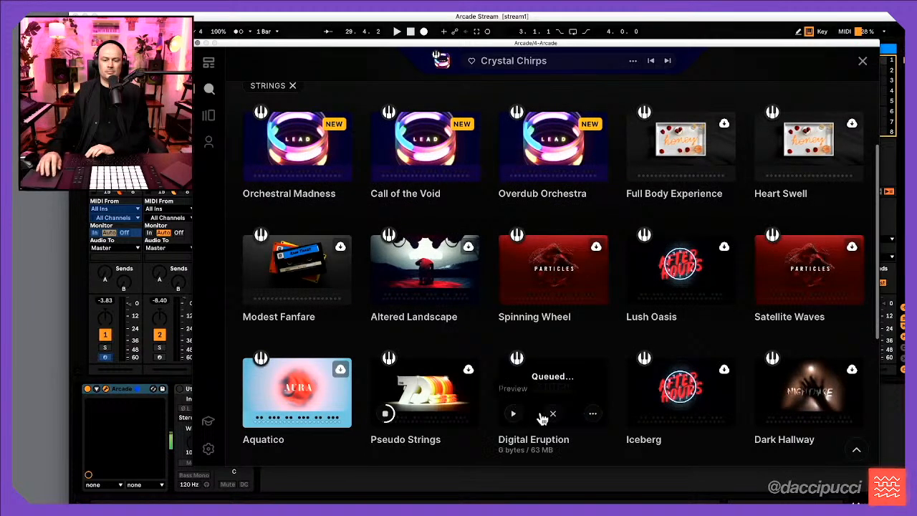
pyautogui.click(513, 413)
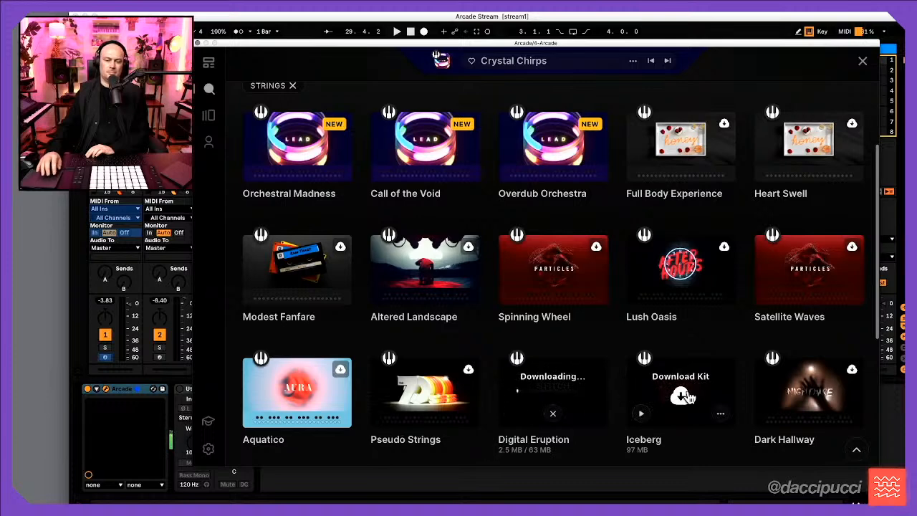
# Preview more strings kits, including Dark Hallway, Polymer, Underground Saws and Illusion of Safety, and download the Illusion of Safety kit
pyautogui.scroll(-1, 684, 396)
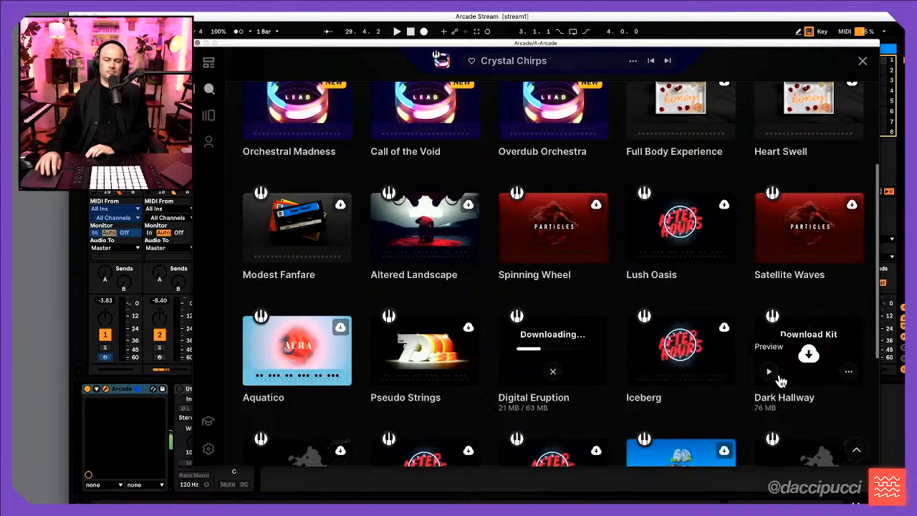
pyautogui.scroll(-3, 777, 377)
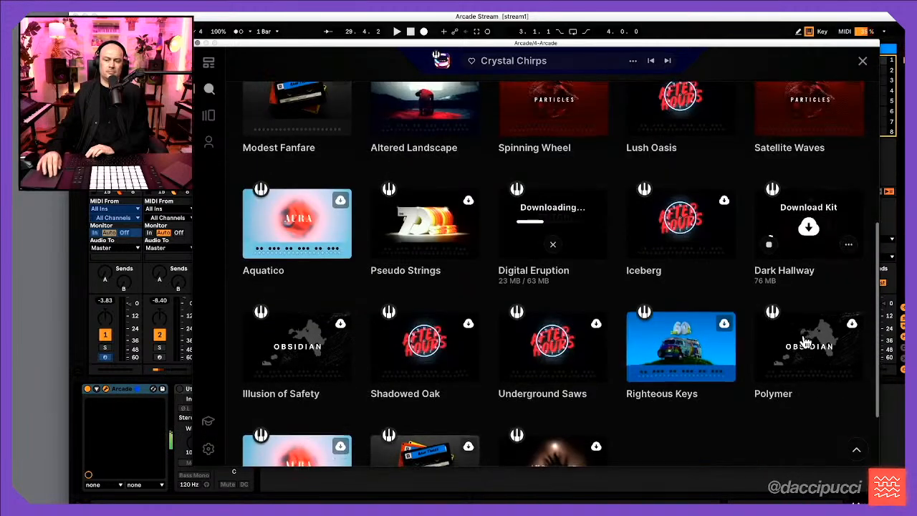
pyautogui.click(772, 371)
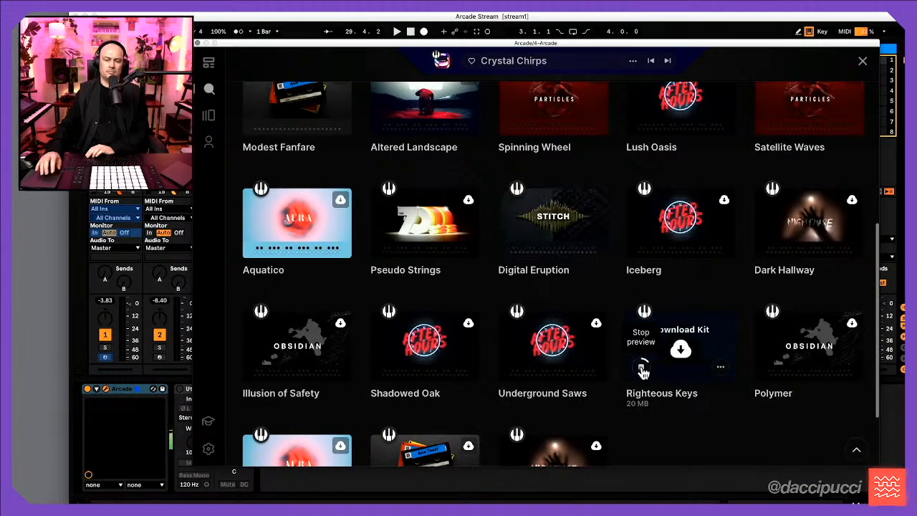
pyautogui.click(515, 370)
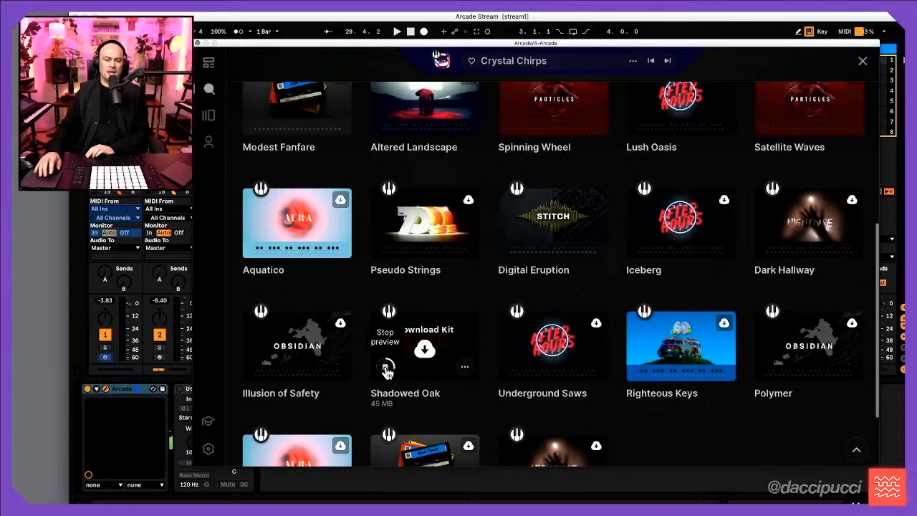
pyautogui.click(257, 366)
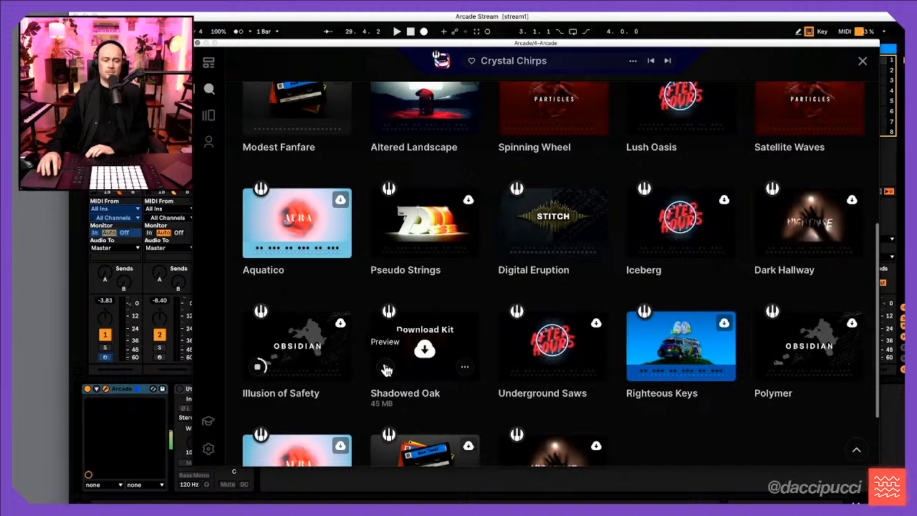
pyautogui.click(299, 350)
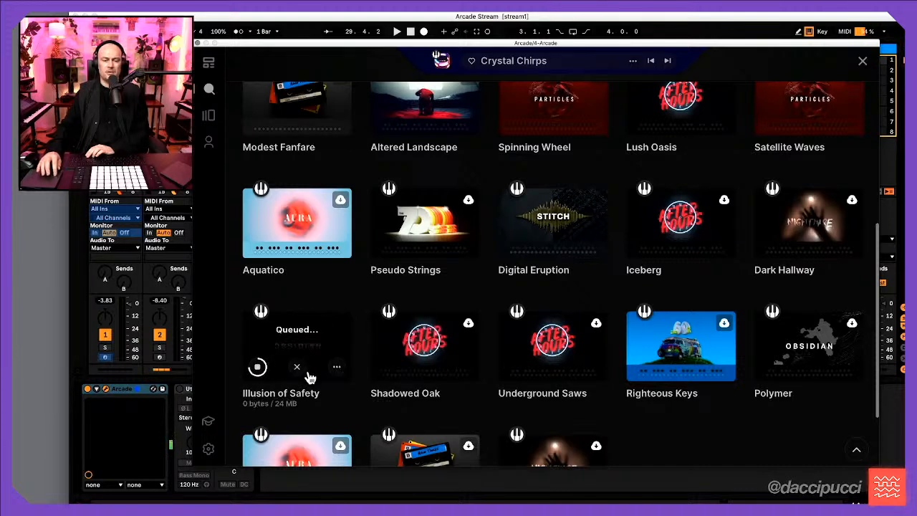
# Preview the Neptunian Rain, Hazy Summer, Unknown Dimension and Underground Saws kits and download Underground Saws
pyautogui.scroll(-1, 308, 375)
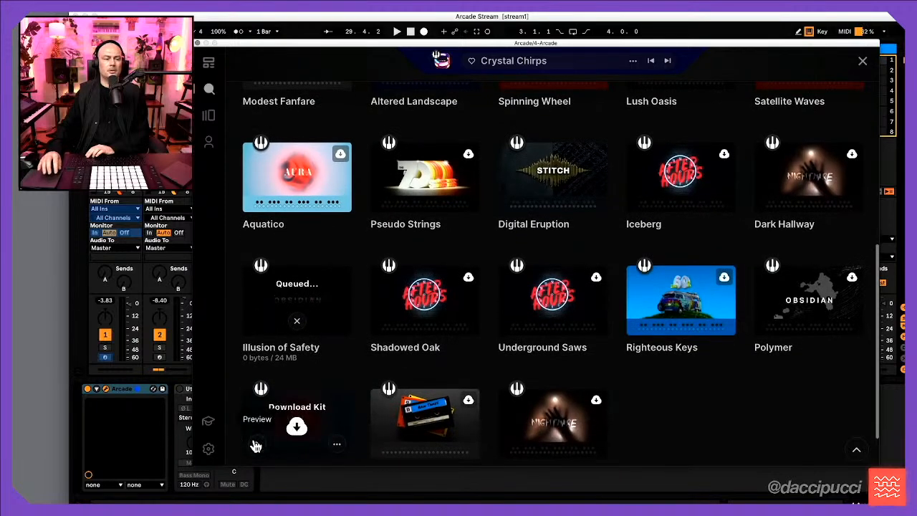
pyautogui.click(256, 444)
pyautogui.click(384, 447)
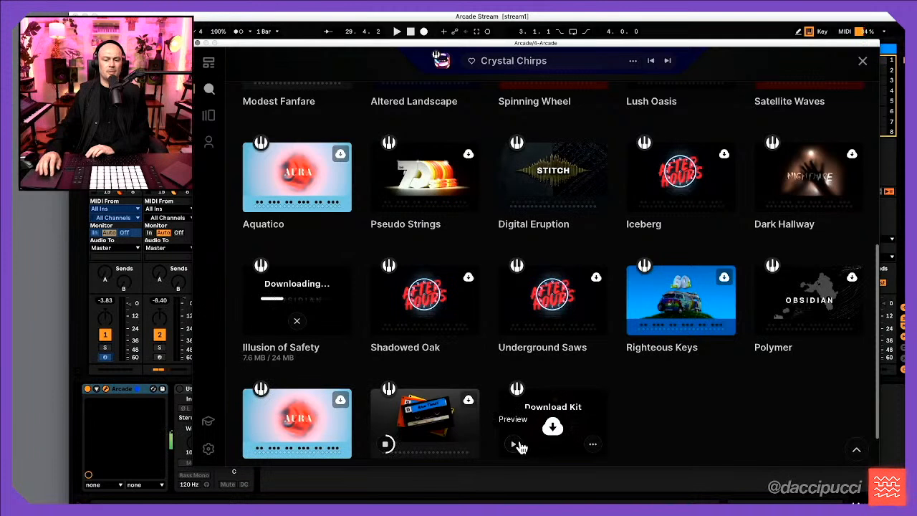
pyautogui.click(516, 446)
pyautogui.scroll(-1, 526, 332)
pyautogui.click(513, 315)
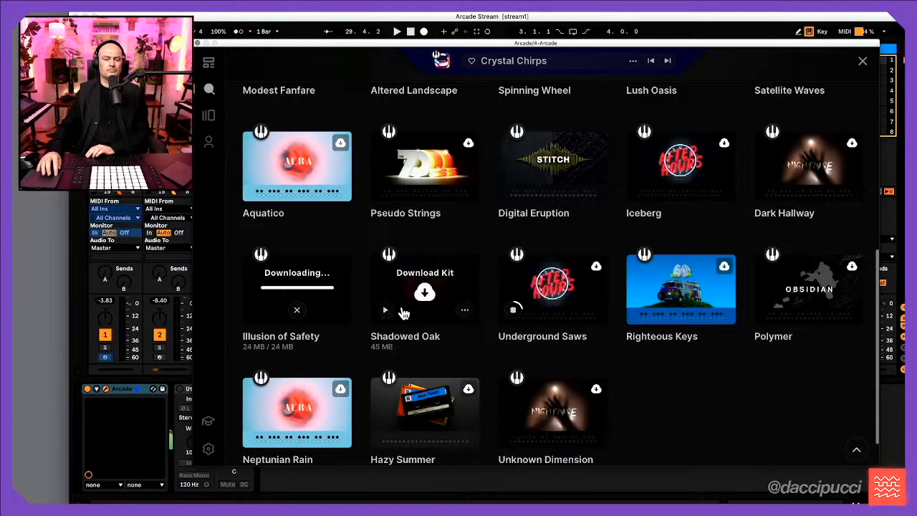
pyautogui.click(555, 292)
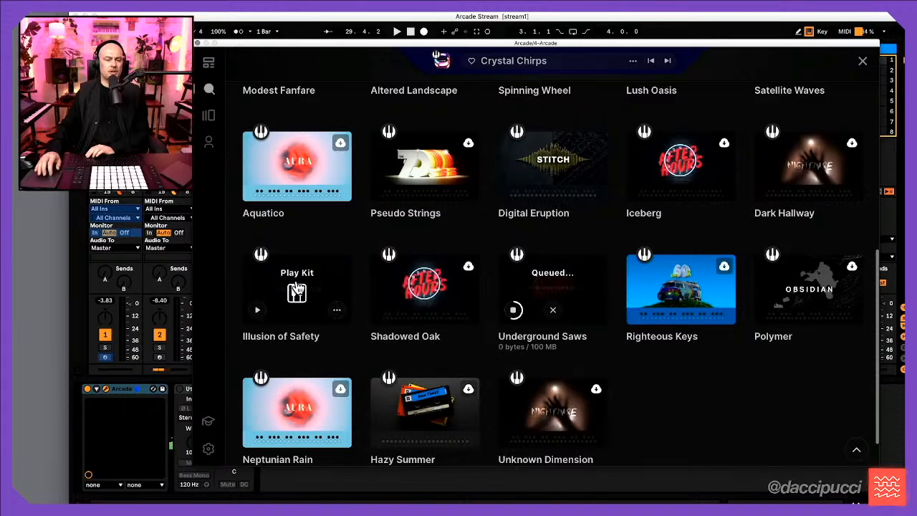
# Load the Illusion of Safety kit on the fourth track and reposition its plug-in window while trying out the sound
pyautogui.click(297, 291)
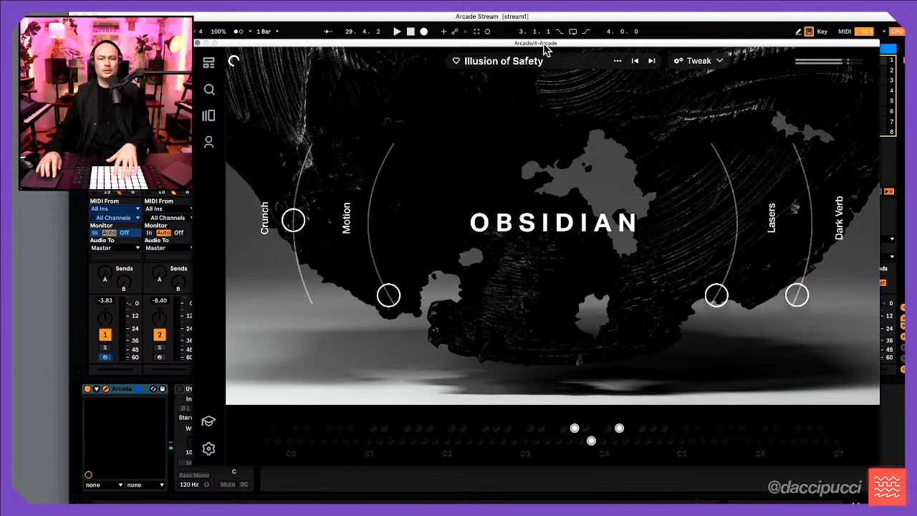
pyautogui.moveTo(545, 50); pyautogui.dragTo(571, 45)
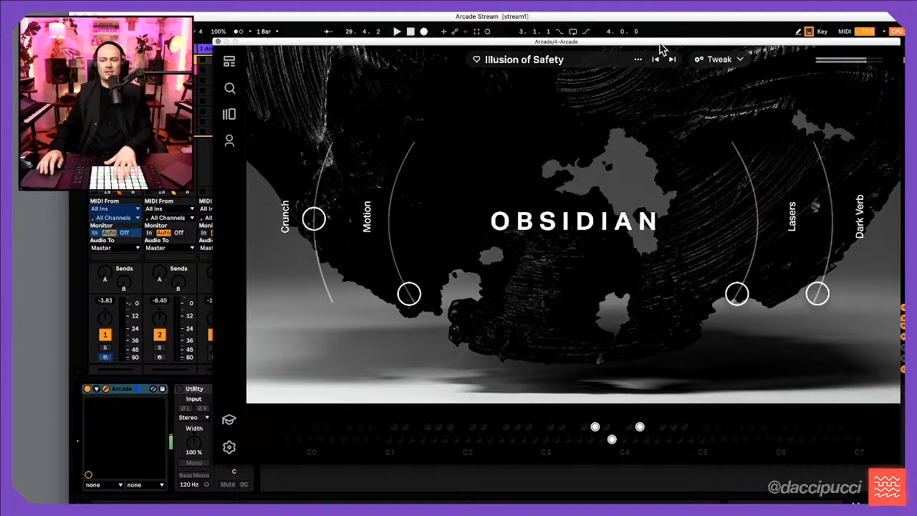
pyautogui.moveTo(646, 41); pyautogui.dragTo(644, 61)
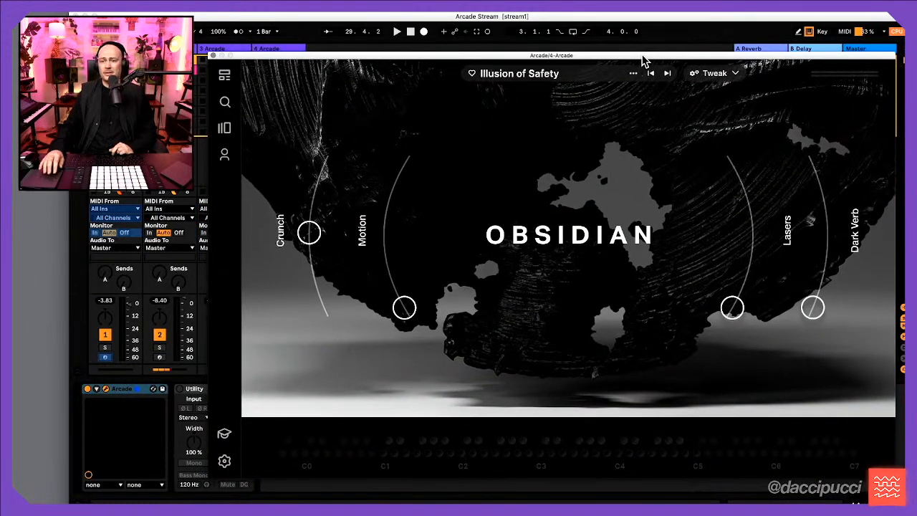
pyautogui.moveTo(644, 62); pyautogui.dragTo(647, 44)
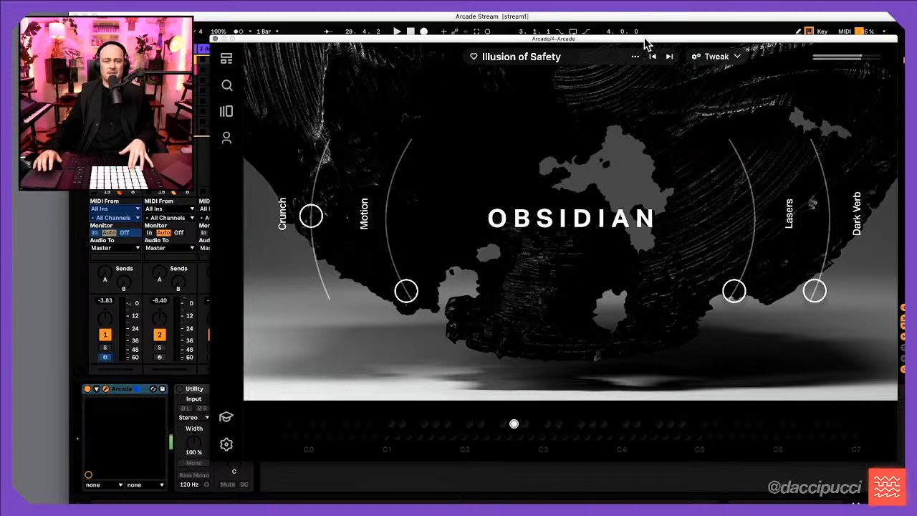
# Play the song briefly with the Illusion of Safety kit and turn its Dark Verb down to the minimum
pyautogui.press('space')
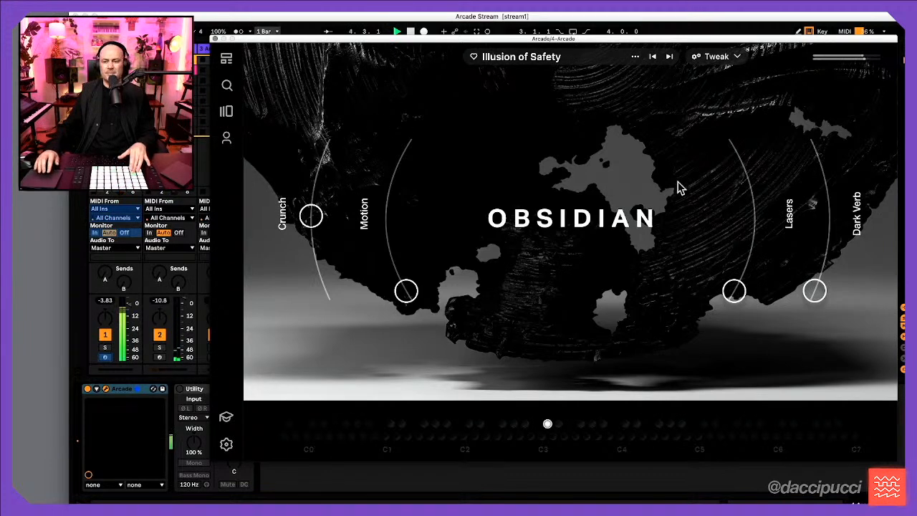
pyautogui.press('space')
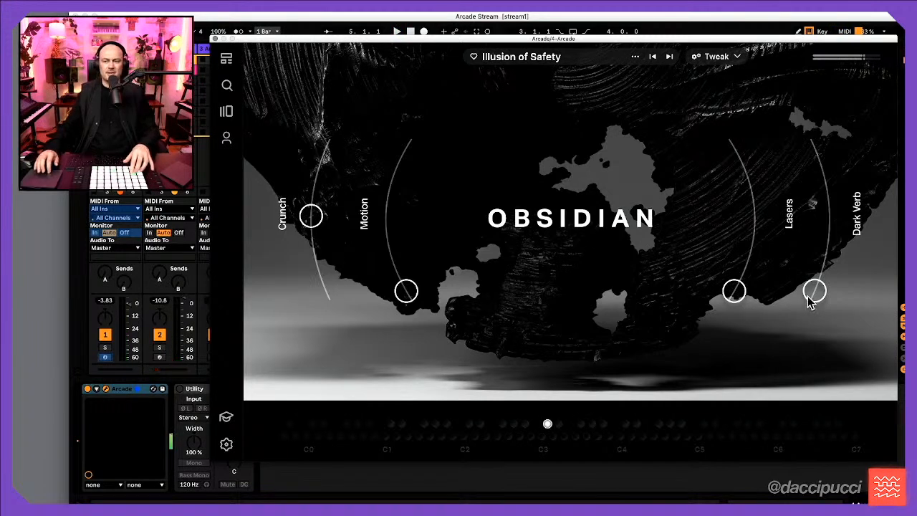
pyautogui.moveTo(813, 292); pyautogui.dragTo(818, 329)
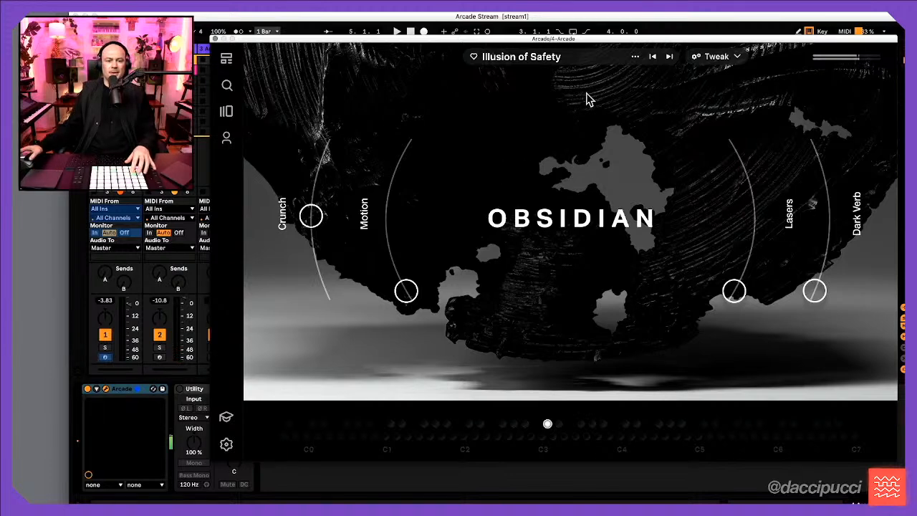
# Switch off Layer B in the kit's layer editor, keeping Layers A and C on, and play the song with it
pyautogui.click(717, 56)
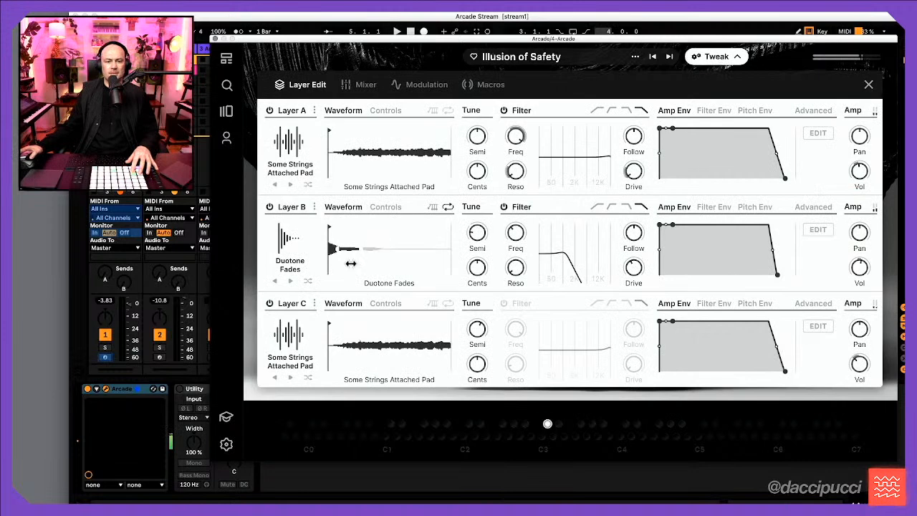
pyautogui.click(269, 304)
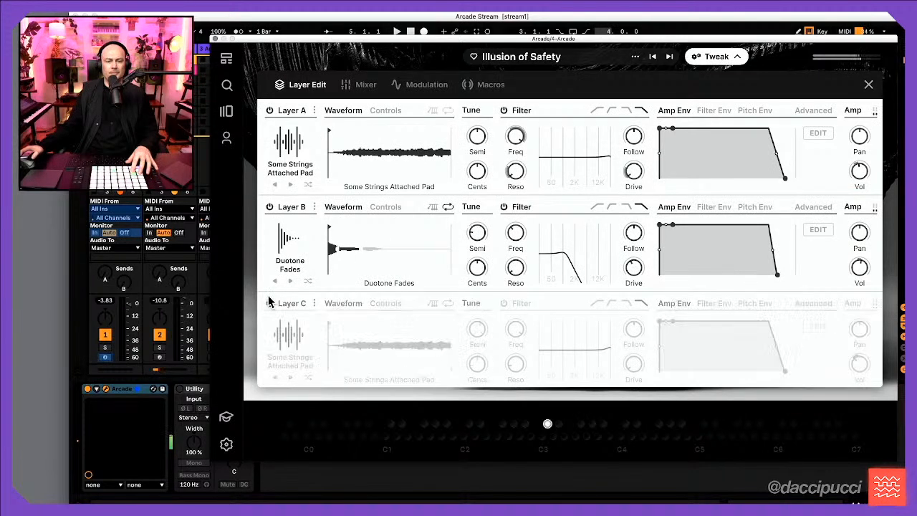
pyautogui.click(270, 207)
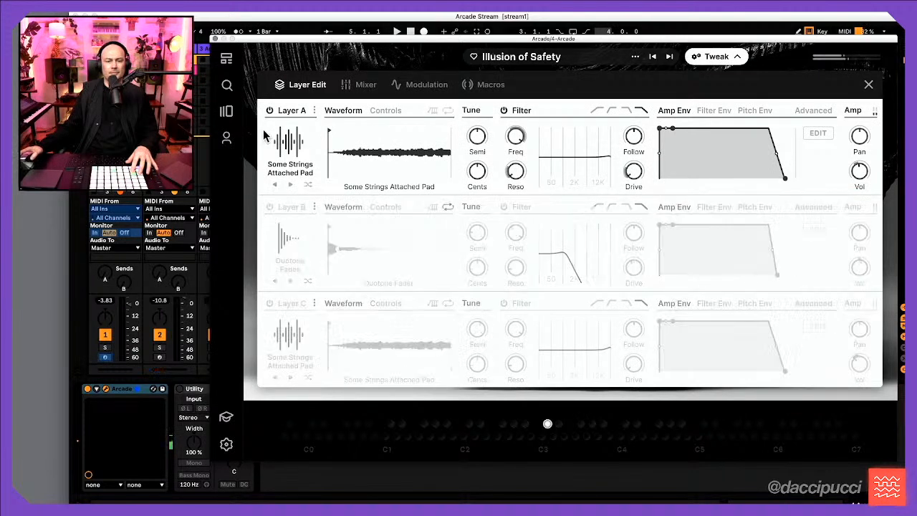
pyautogui.click(270, 304)
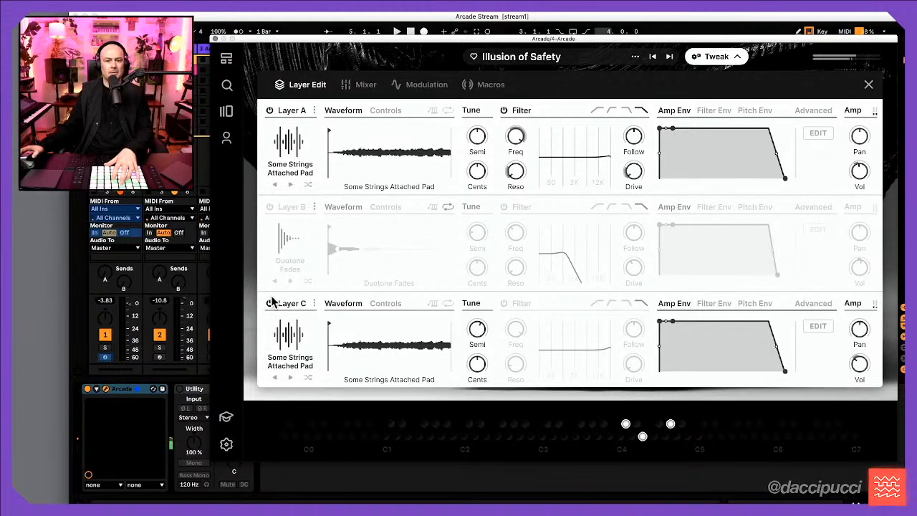
pyautogui.press('space')
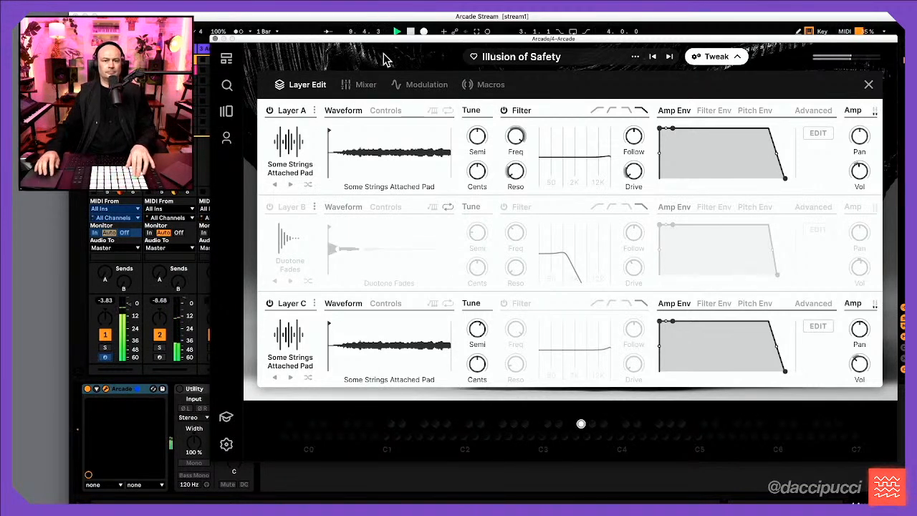
# Look through Arcade's Feed, Lines and Your Stuff pages and return to the strings Note Kits search
pyautogui.click(233, 61)
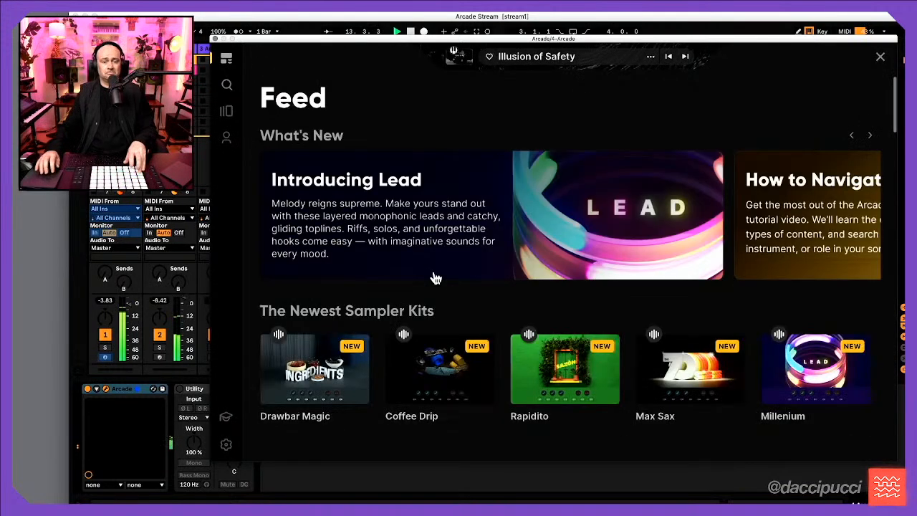
pyautogui.click(236, 114)
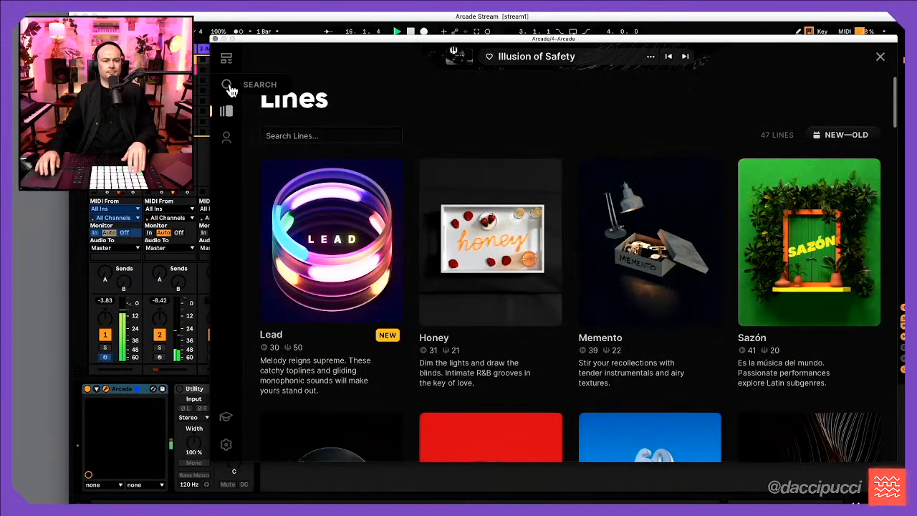
pyautogui.click(227, 138)
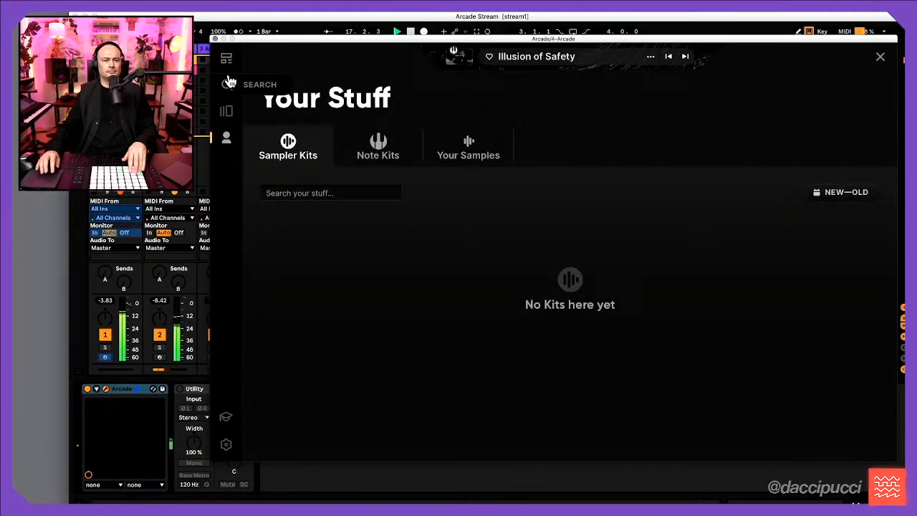
pyautogui.click(228, 82)
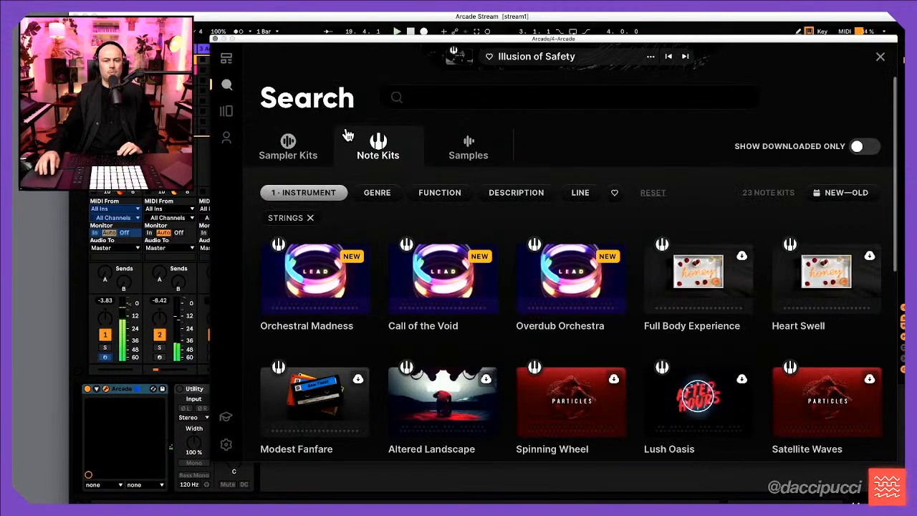
# Replace the strings filter with the guitar instrument filter in the Note Kits search and preview the Shadows and Sun kit
pyautogui.click(310, 218)
pyautogui.click(306, 197)
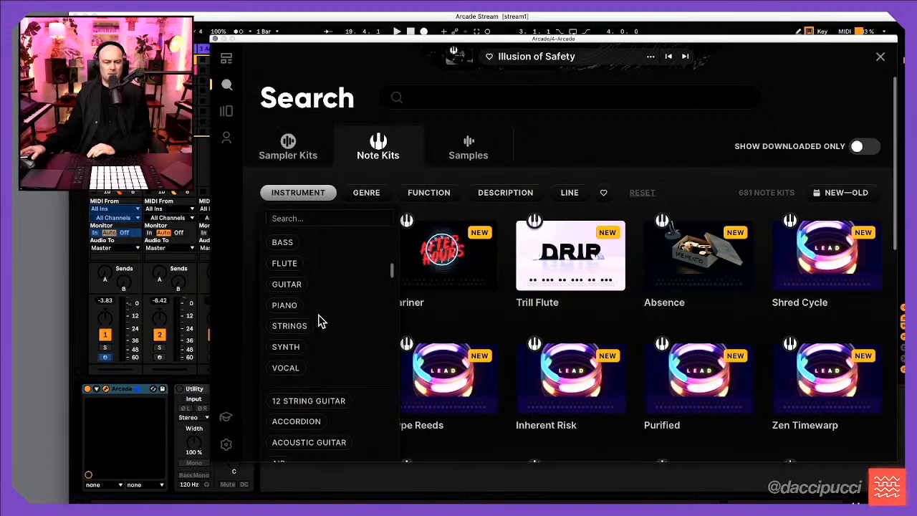
pyautogui.click(288, 285)
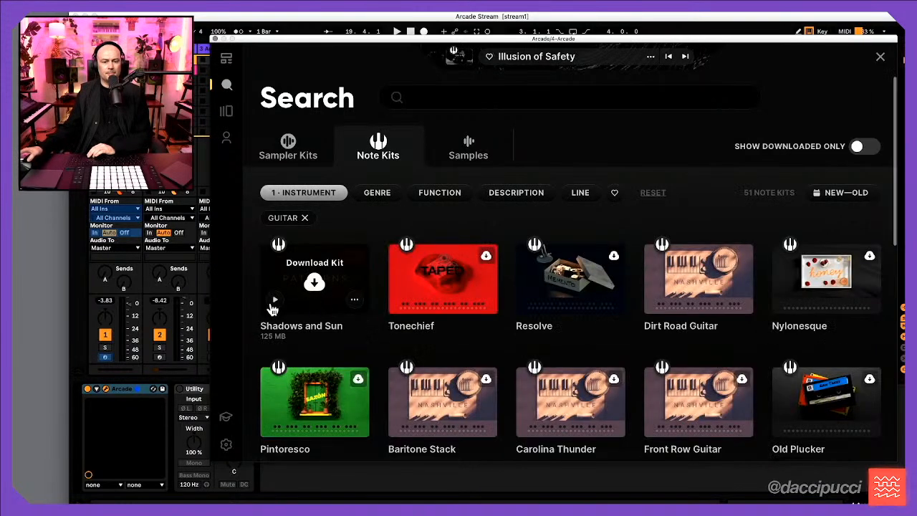
pyautogui.click(275, 301)
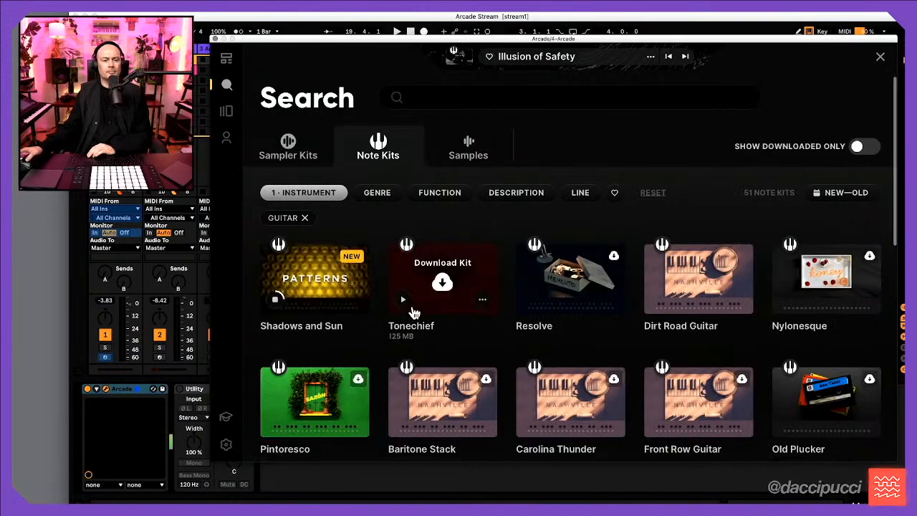
# Download the Shadows and Sun kit and load it on the fourth track
pyautogui.click(315, 284)
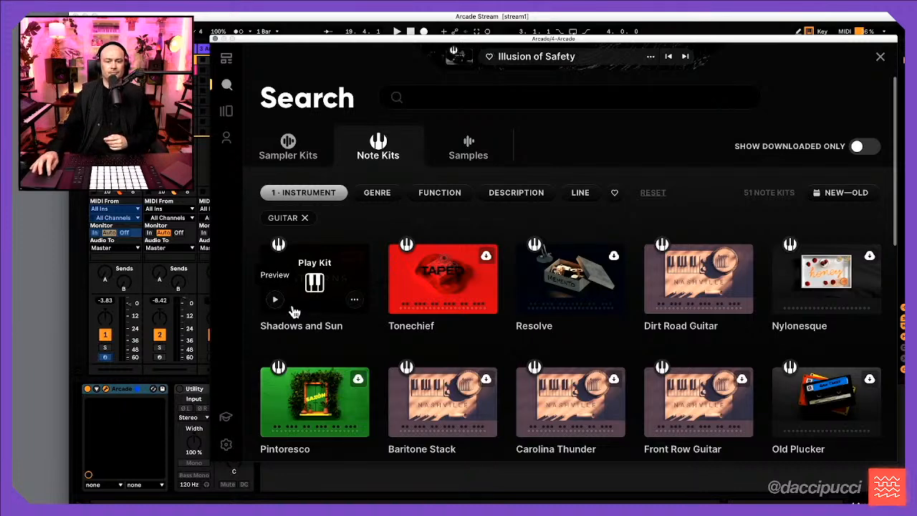
pyautogui.click(319, 293)
pyautogui.click(321, 291)
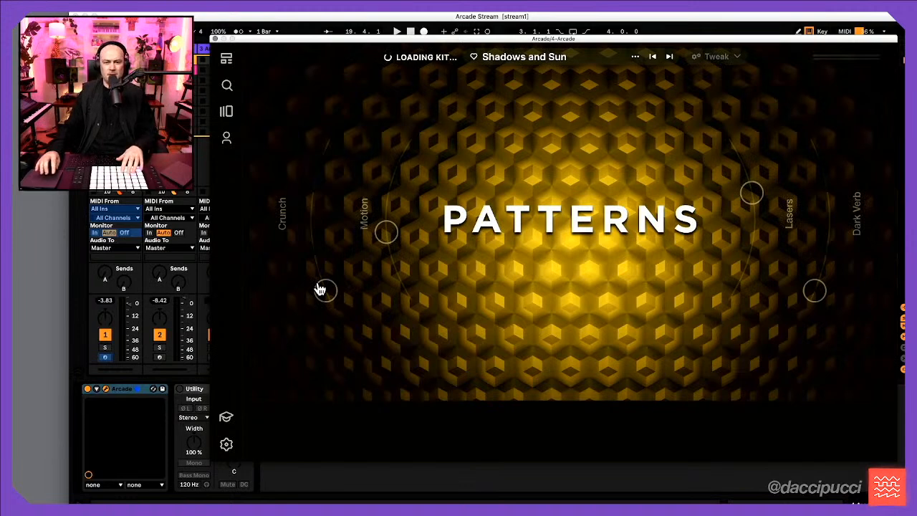
# Move the Arcade window clear of the transport controls, start playing the song and close the plug-in window
pyautogui.moveTo(505, 37); pyautogui.dragTo(451, 51)
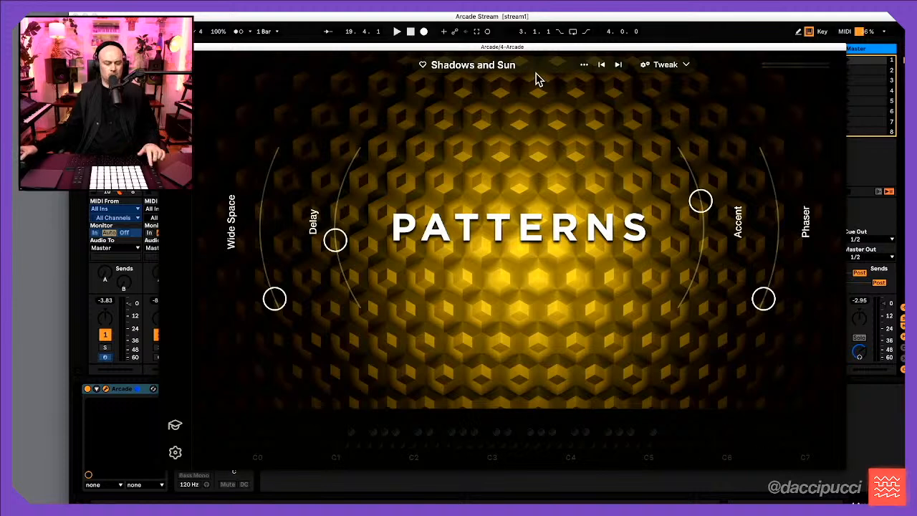
pyautogui.moveTo(511, 49); pyautogui.dragTo(526, 77)
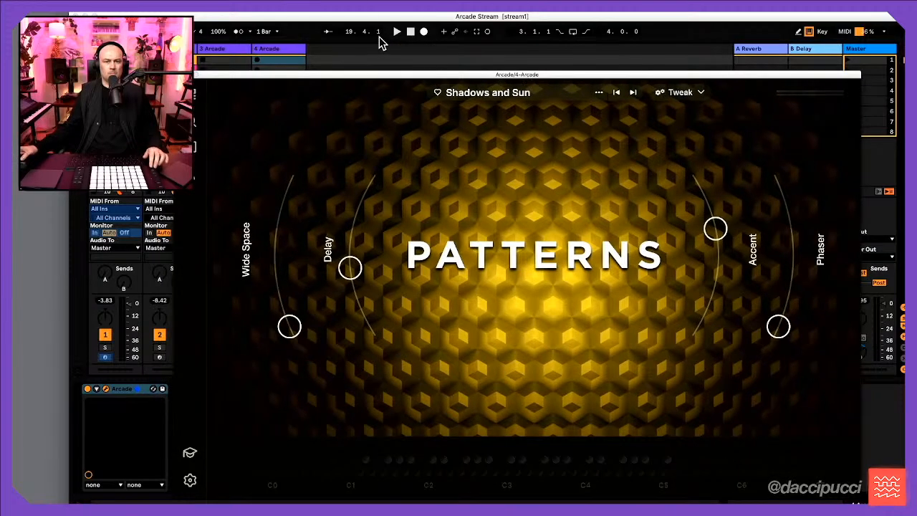
pyautogui.click(397, 32)
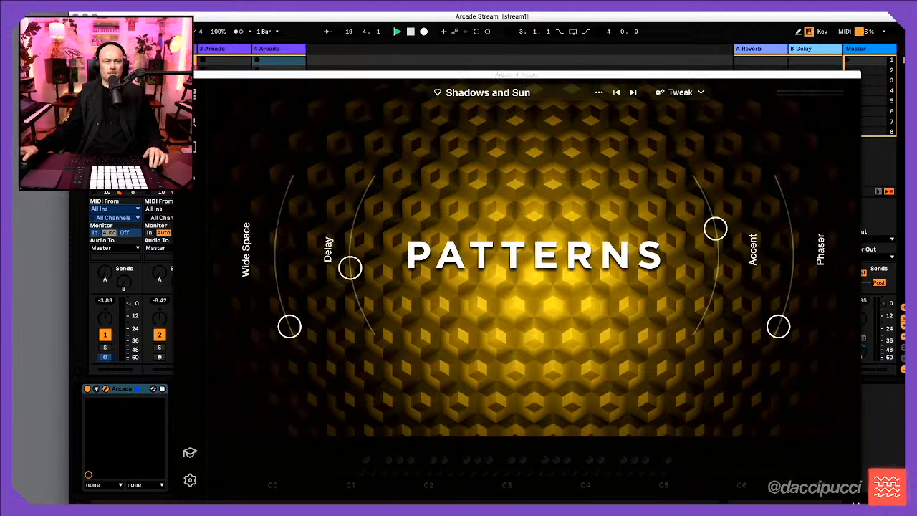
pyautogui.click(178, 75)
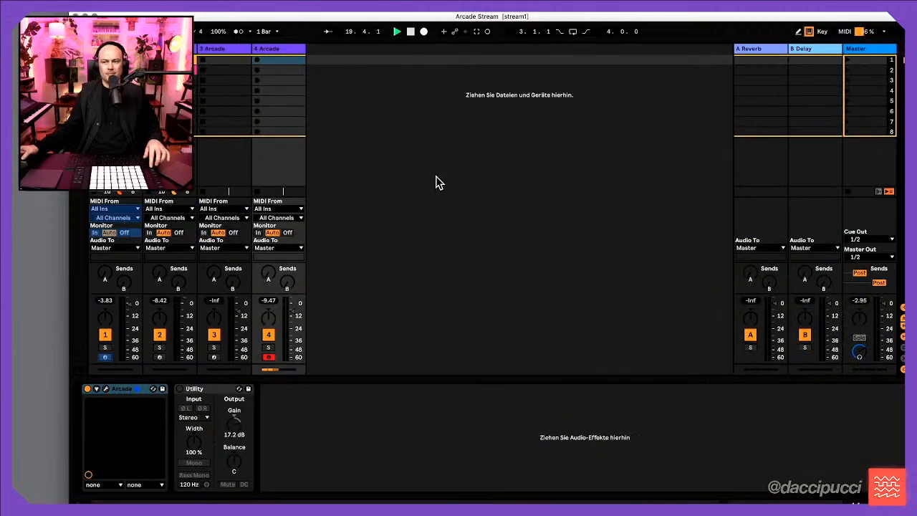
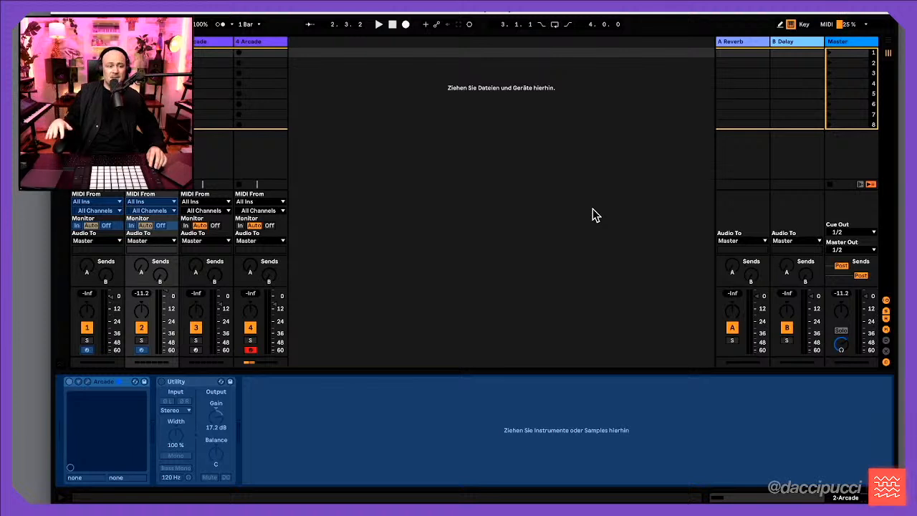
# Play the song with the fourth track selected and raise that track's volume to 1.7 dB
pyautogui.click(267, 43)
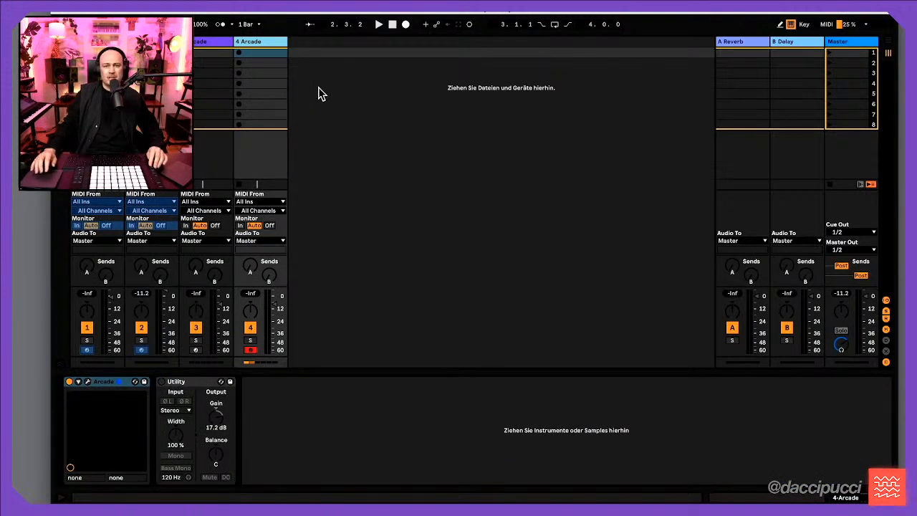
pyautogui.press('space')
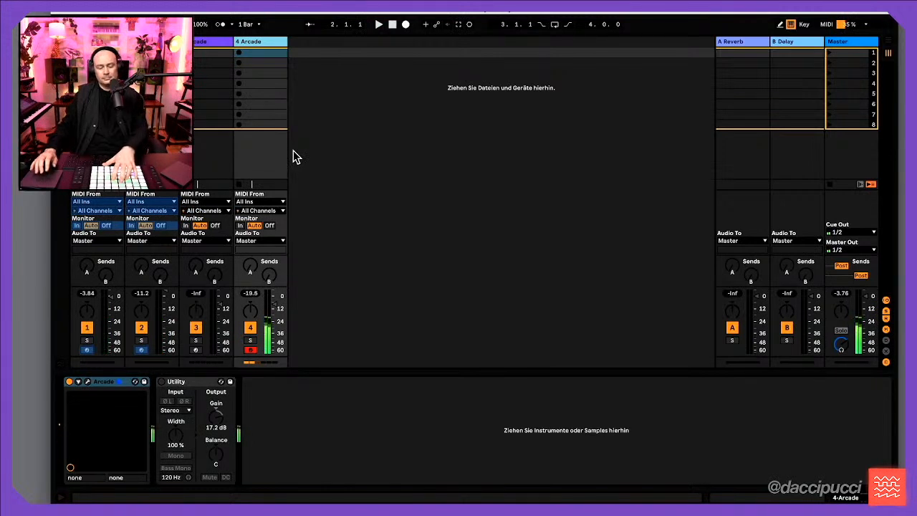
pyautogui.moveTo(275, 303); pyautogui.dragTo(275, 294)
pyautogui.press('space')
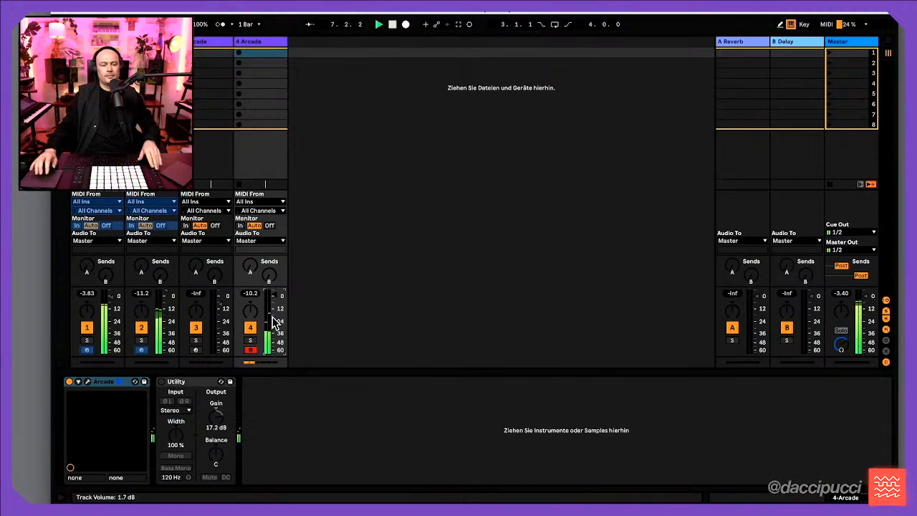
# Reopen Arcade on the fourth track and replace the guitar filter with the synth instrument filter
pyautogui.click(88, 381)
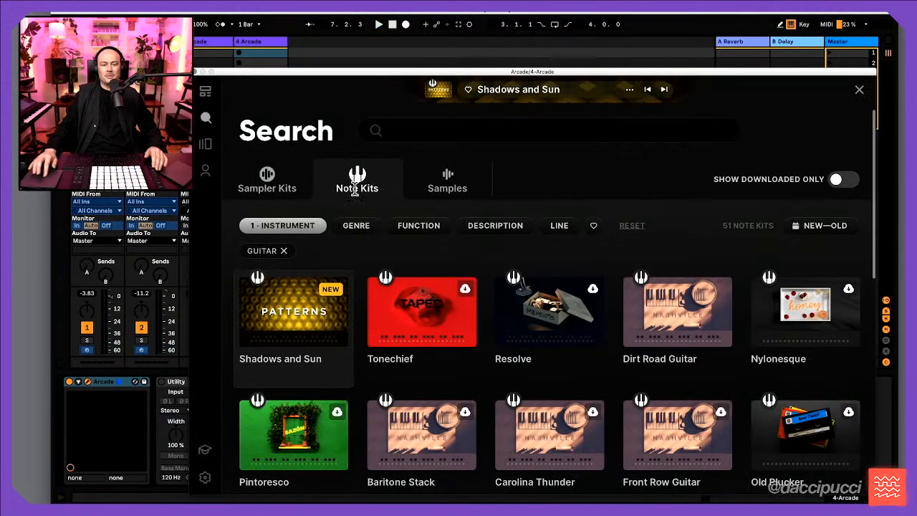
pyautogui.click(285, 251)
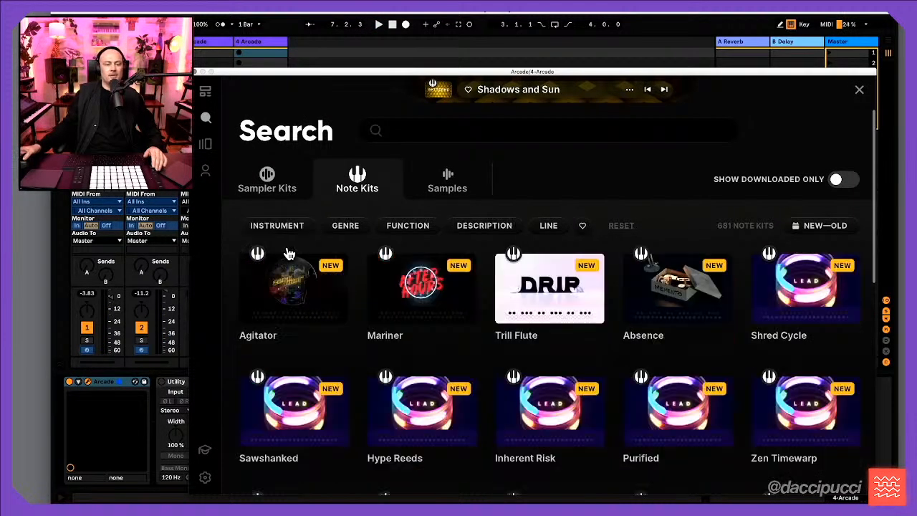
pyautogui.click(290, 227)
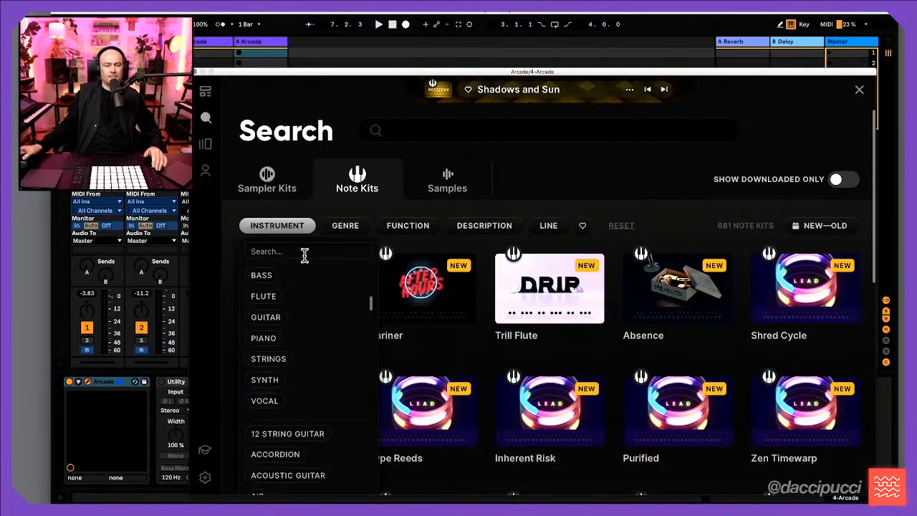
pyautogui.click(265, 369)
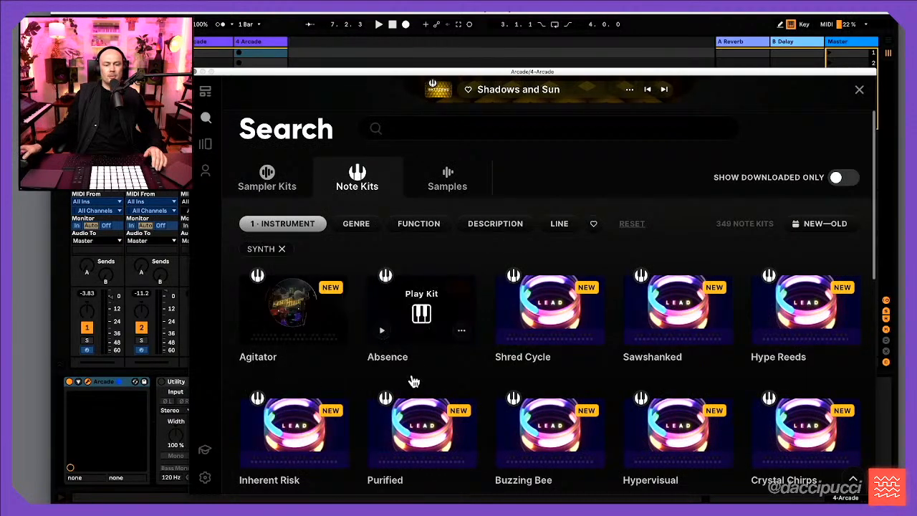
# Preview synth Note Kits from the Lead line, including Pleasant Lasers, Space Duck, Warbletron, Barren Tundra, Face Melt and Solar Chamber
pyautogui.scroll(-10, 492, 341)
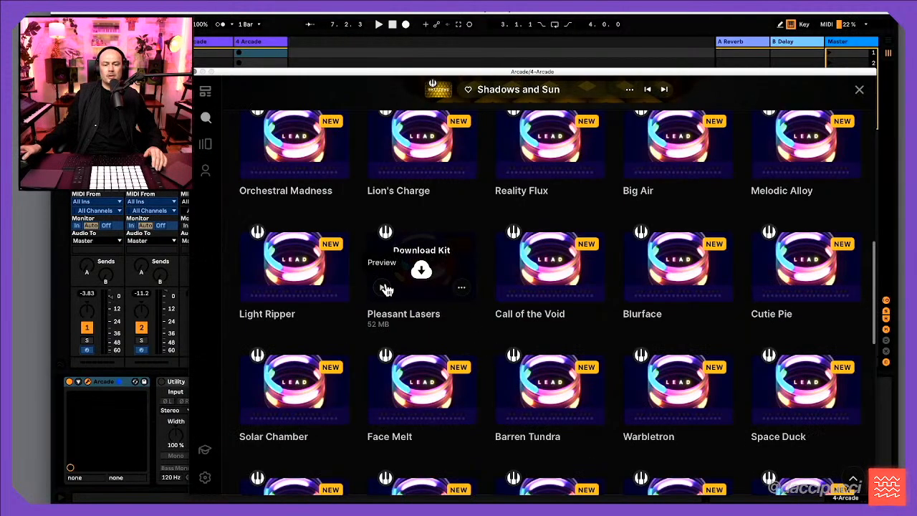
pyautogui.click(385, 288)
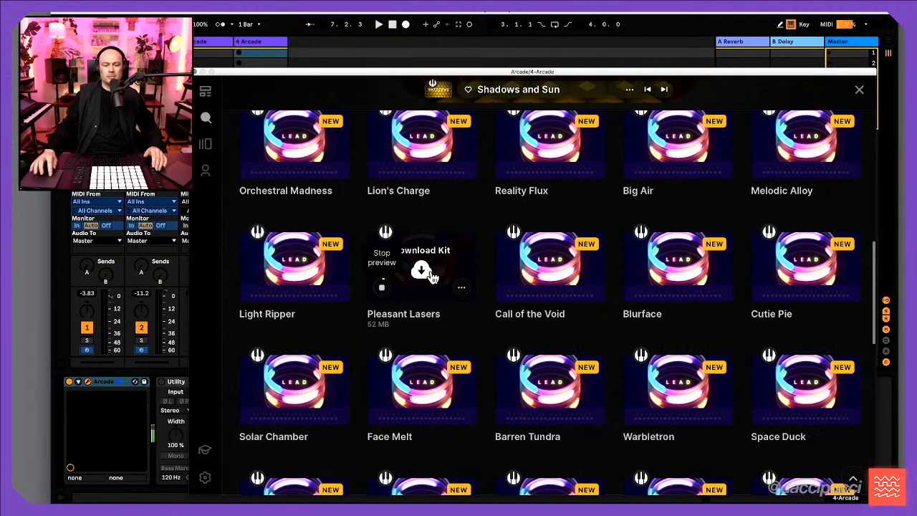
pyautogui.click(520, 287)
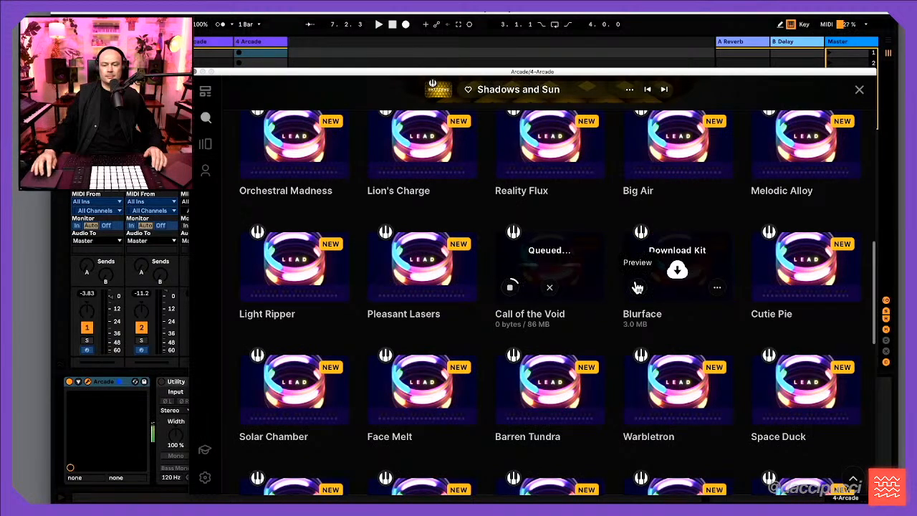
pyautogui.click(765, 410)
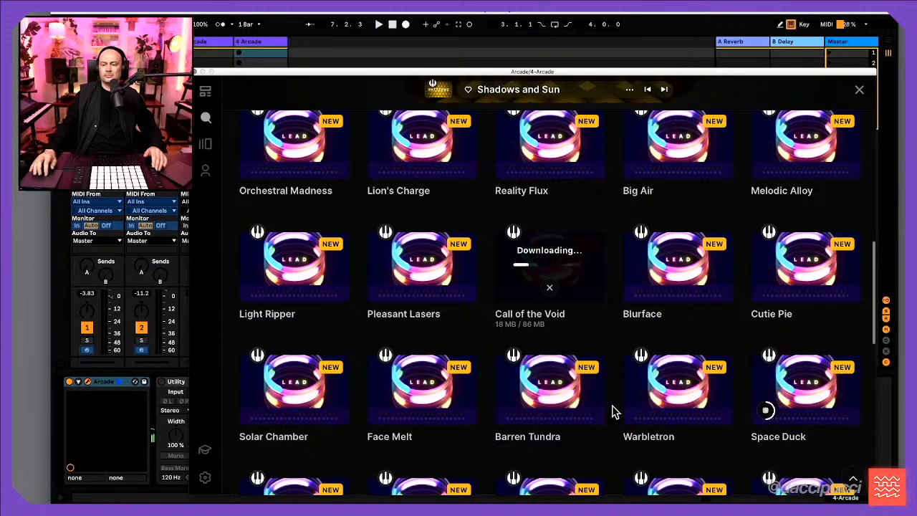
pyautogui.click(636, 409)
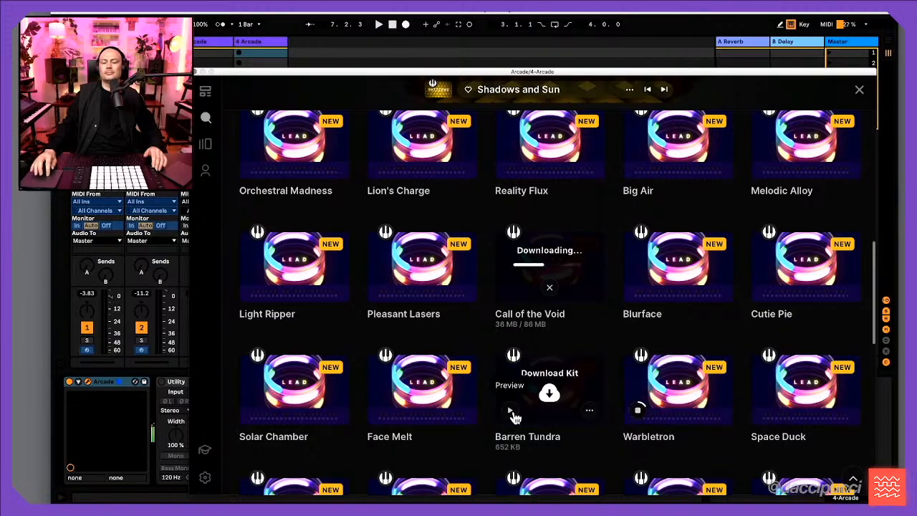
pyautogui.click(511, 412)
pyautogui.click(382, 410)
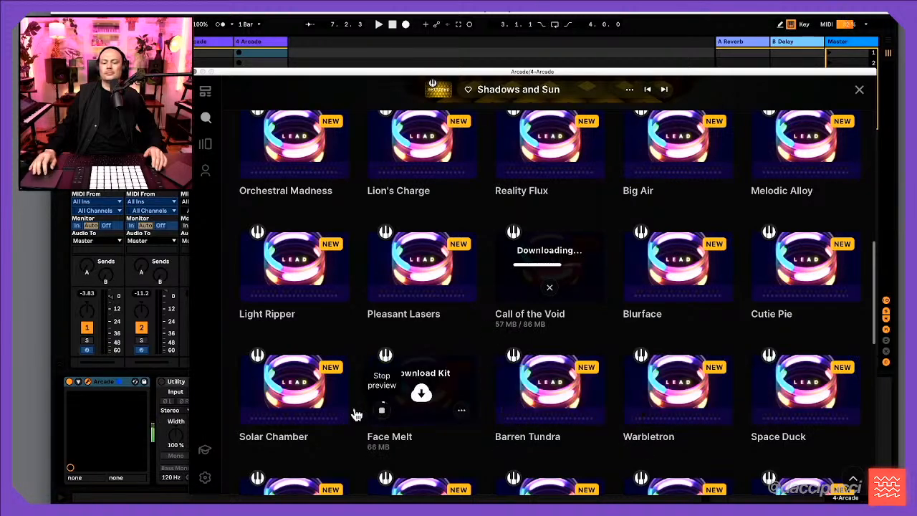
pyautogui.click(256, 410)
pyautogui.scroll(-1, 279, 430)
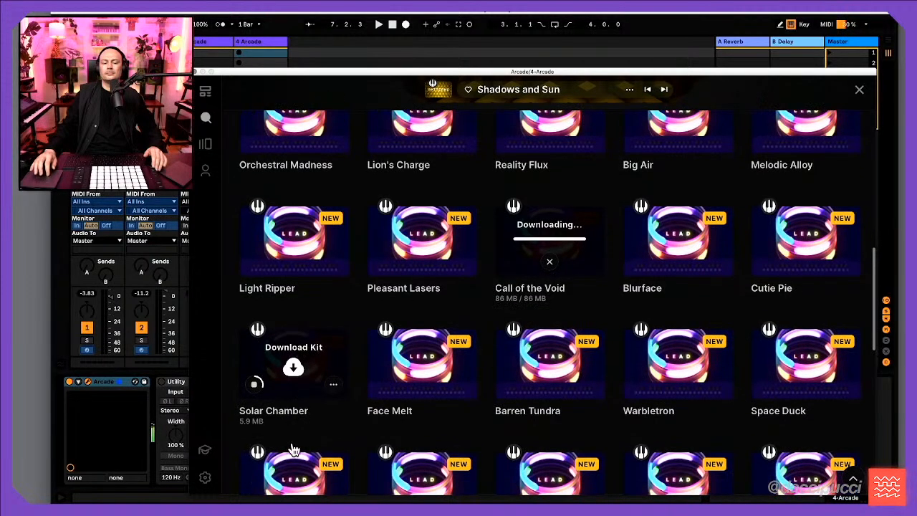
pyautogui.scroll(-2, 295, 337)
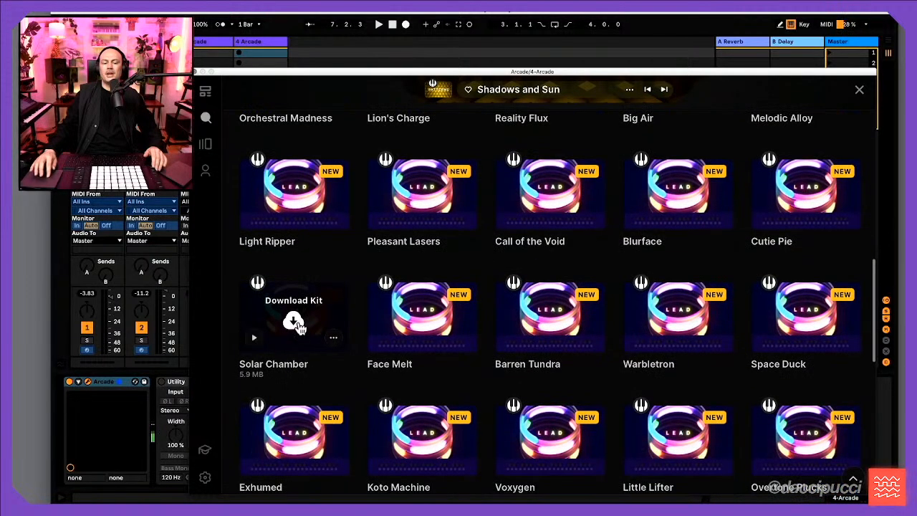
# Download the Solar Chamber kit, load it on the fourth track and play the song with it
pyautogui.click(294, 322)
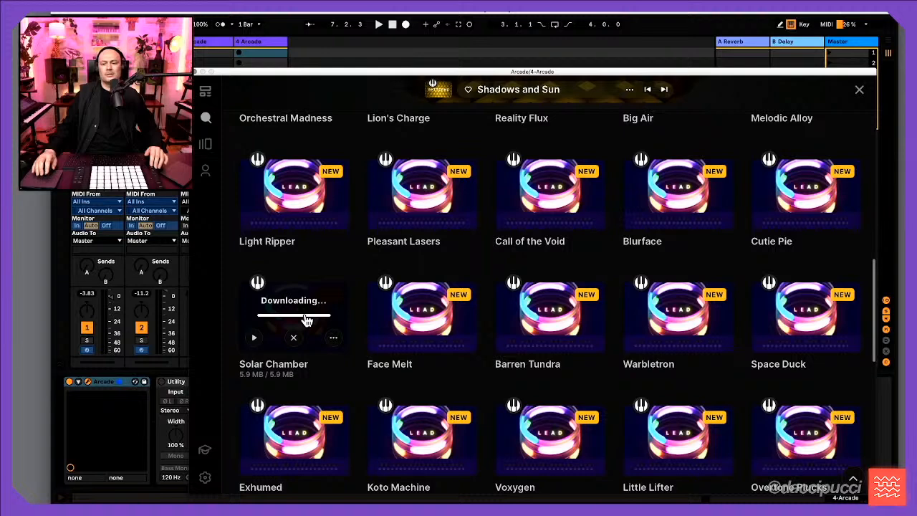
pyautogui.click(295, 323)
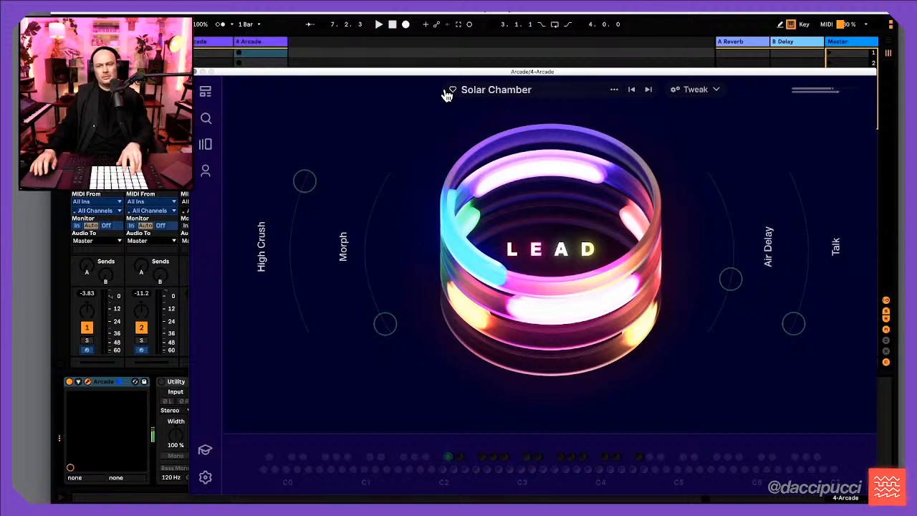
pyautogui.press('space')
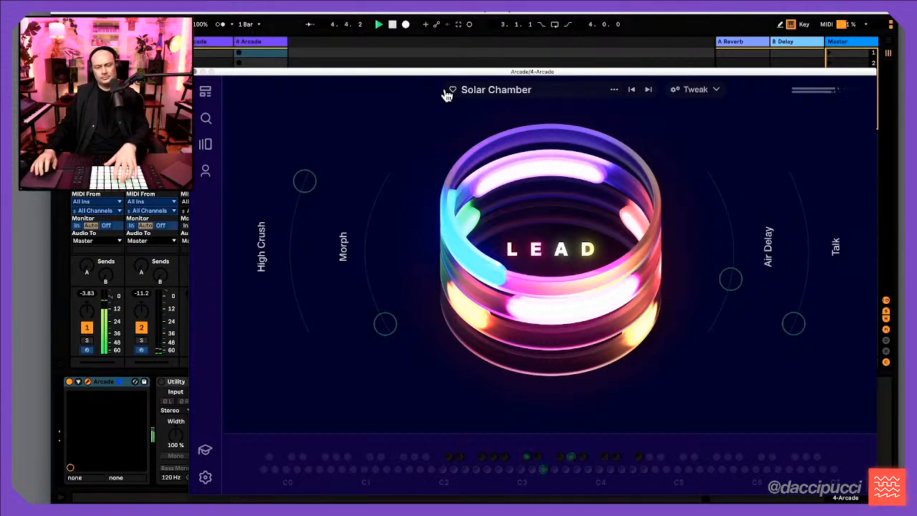
# Examine Solar Chamber's layer editor and the advanced settings of Layer A, then close the editor
pyautogui.click(689, 90)
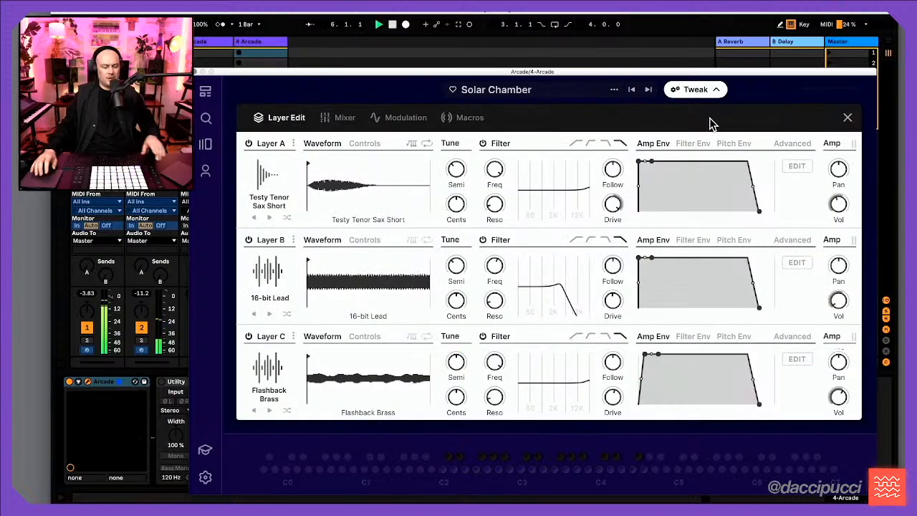
pyautogui.click(792, 143)
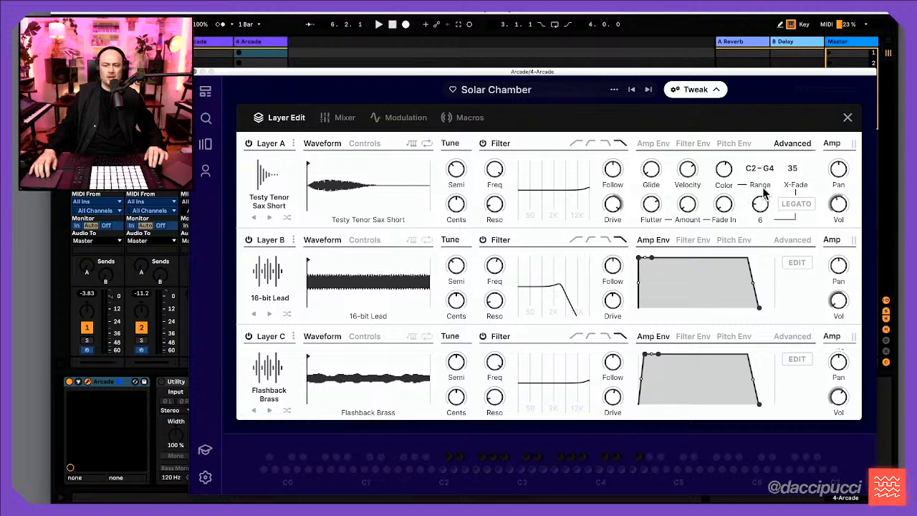
pyautogui.click(705, 91)
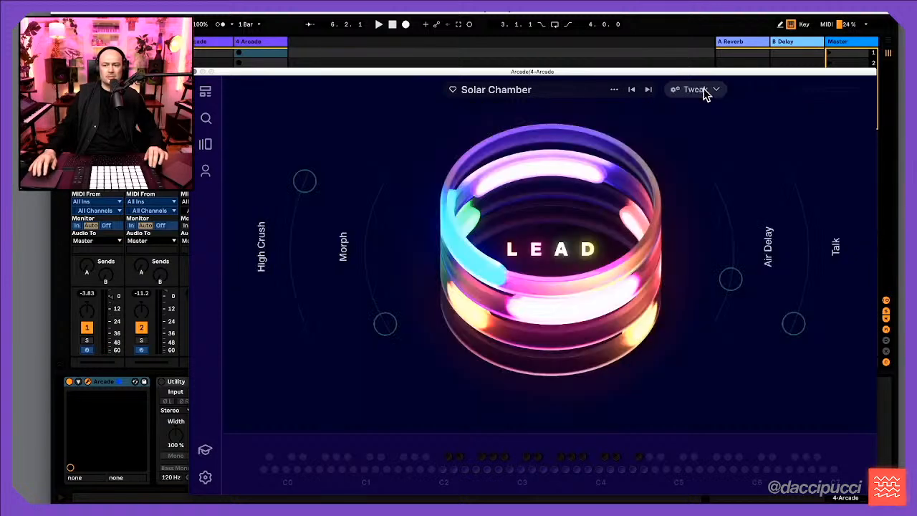
# While playing the song, set Solar Chamber's Morph slightly below the middle, Talk to about 70% and Air Delay to the minimum
pyautogui.press('space')
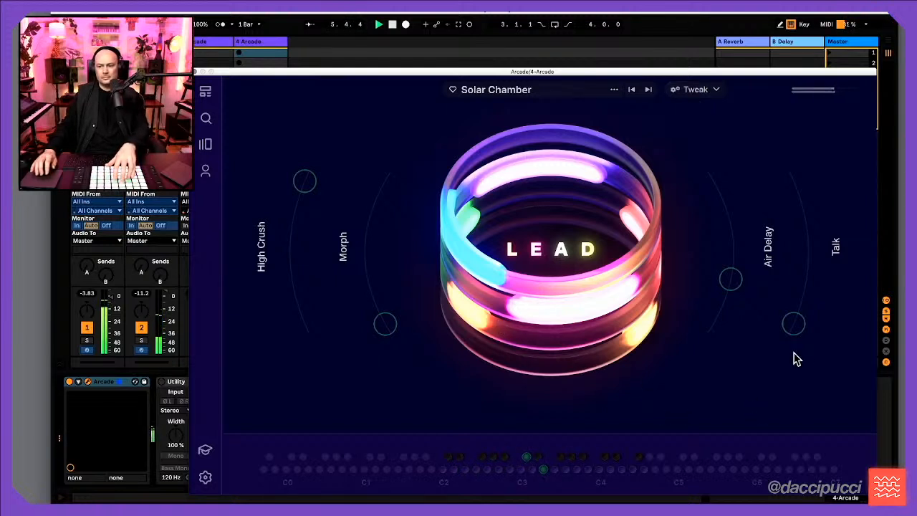
pyautogui.moveTo(383, 322); pyautogui.dragTo(366, 271)
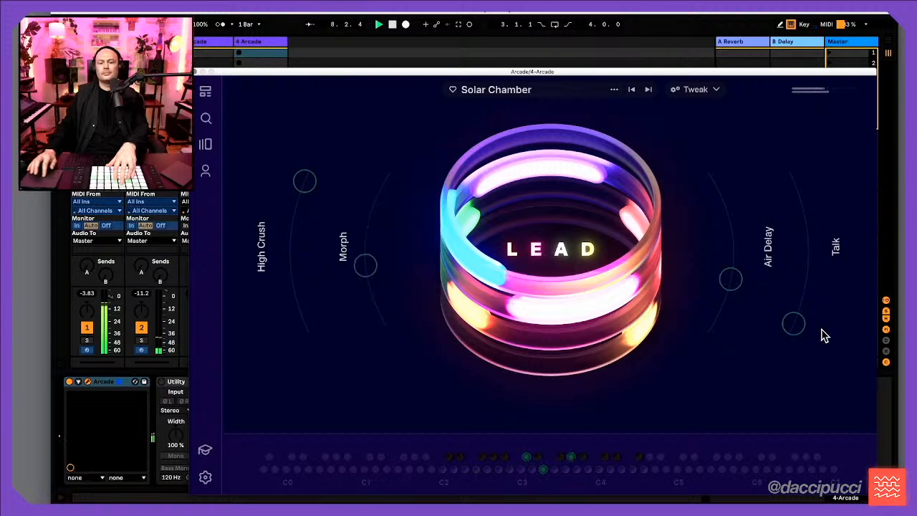
pyautogui.moveTo(801, 328); pyautogui.dragTo(844, 226)
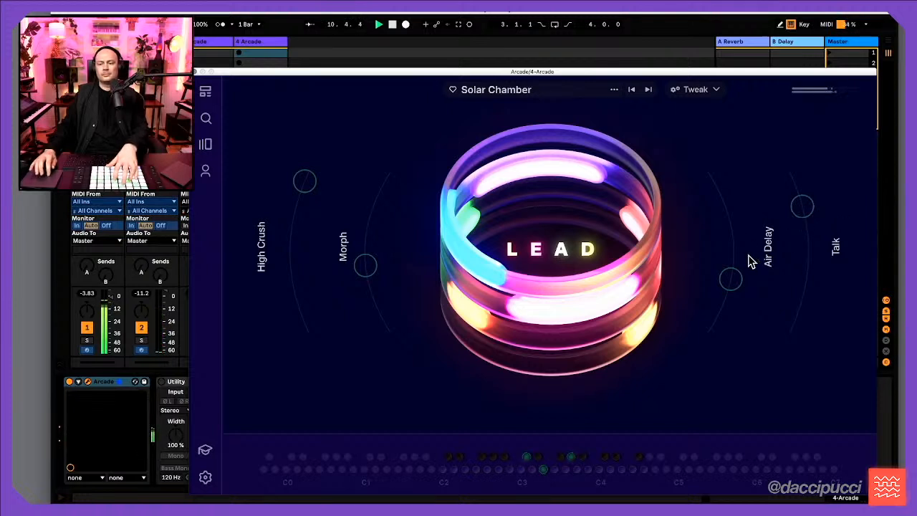
pyautogui.moveTo(751, 260); pyautogui.dragTo(708, 338)
pyautogui.moveTo(798, 210); pyautogui.dragTo(804, 227)
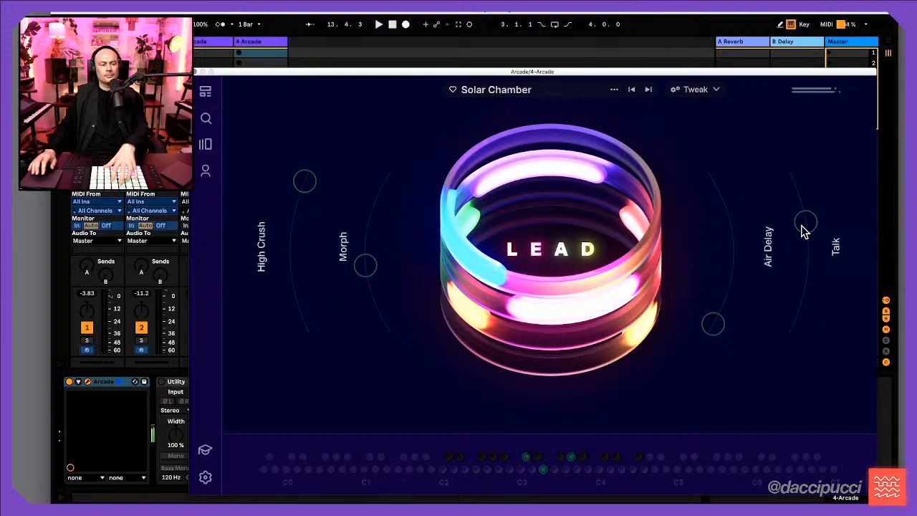
# Set Solar Chamber's High Crush and Morph to the maximum and Air Delay just above the minimum, and close the Arcade window
pyautogui.moveTo(301, 187)
pyautogui.mouseDown()
pyautogui.moveTo(272, 313)
pyautogui.moveTo(280, 347)
pyautogui.moveTo(301, 184)
pyautogui.mouseUp()
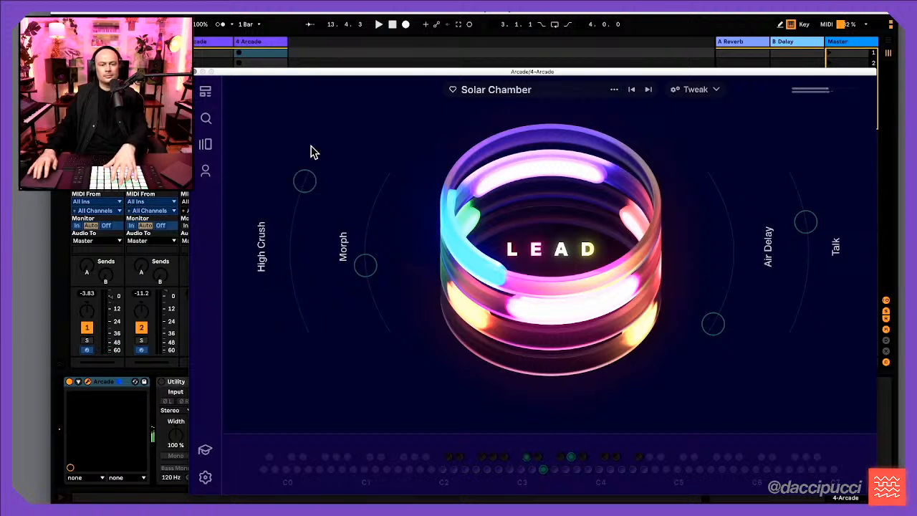
pyautogui.moveTo(375, 274); pyautogui.dragTo(393, 50)
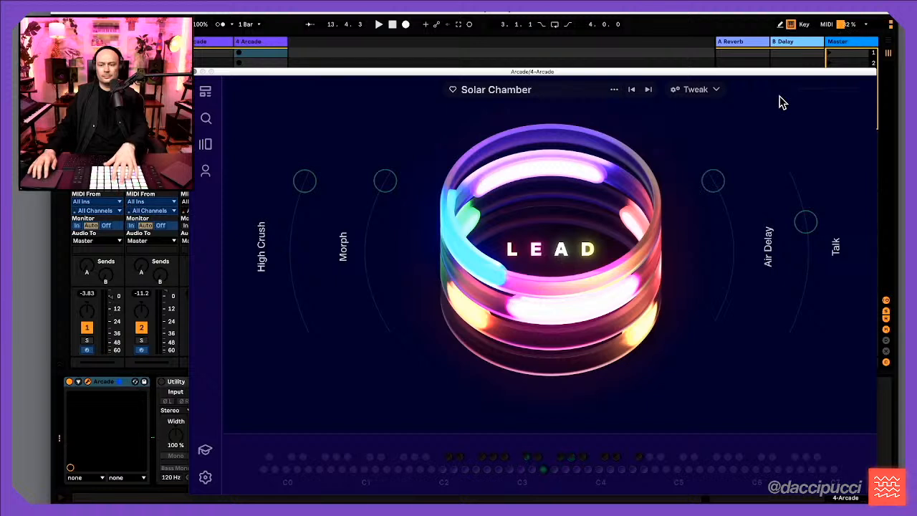
pyautogui.moveTo(696, 370); pyautogui.dragTo(739, 305)
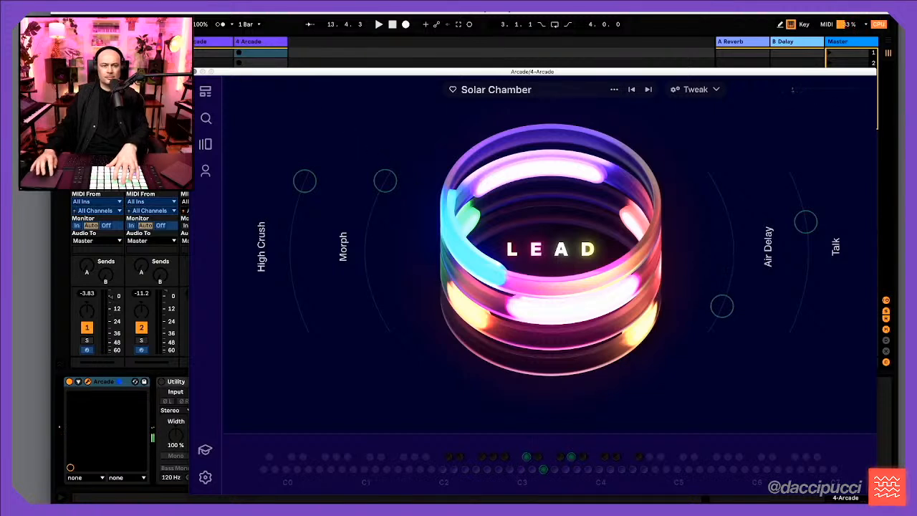
pyautogui.click(197, 72)
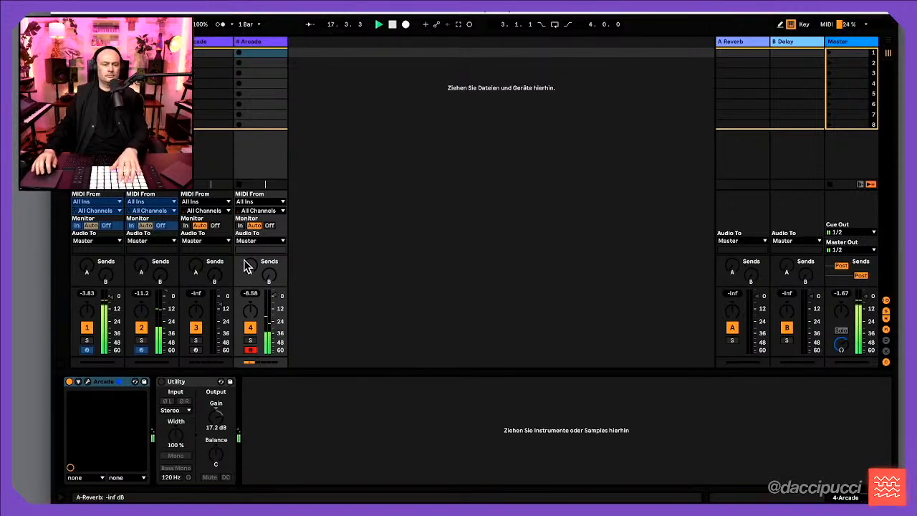
# Try sending the fourth track to the A Reverb return while the song plays, and bring the send back to its minimum
pyautogui.moveTo(250, 267); pyautogui.dragTo(251, 270)
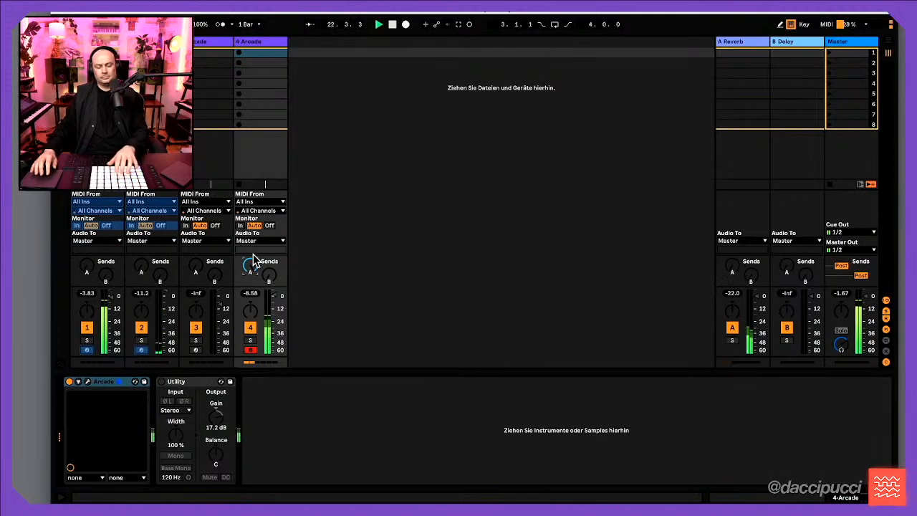
pyautogui.moveTo(252, 265); pyautogui.dragTo(252, 322)
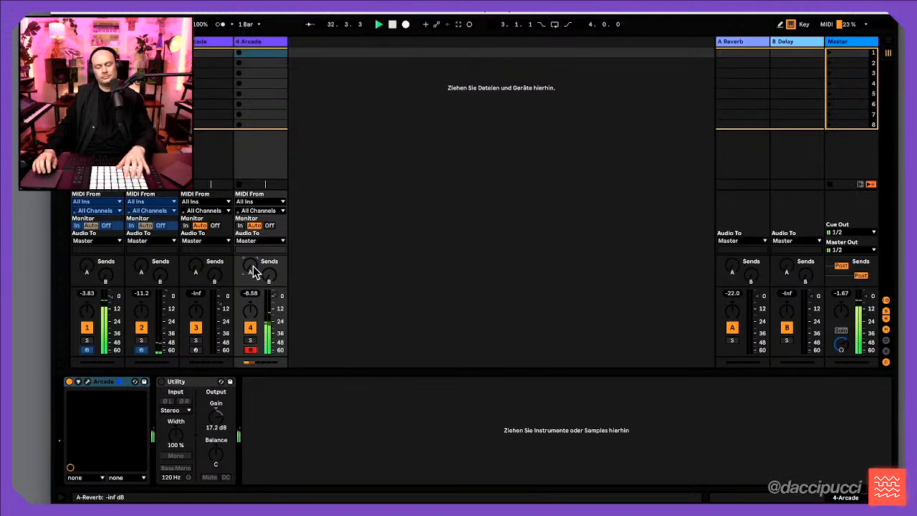
pyautogui.moveTo(245, 259); pyautogui.dragTo(252, 294)
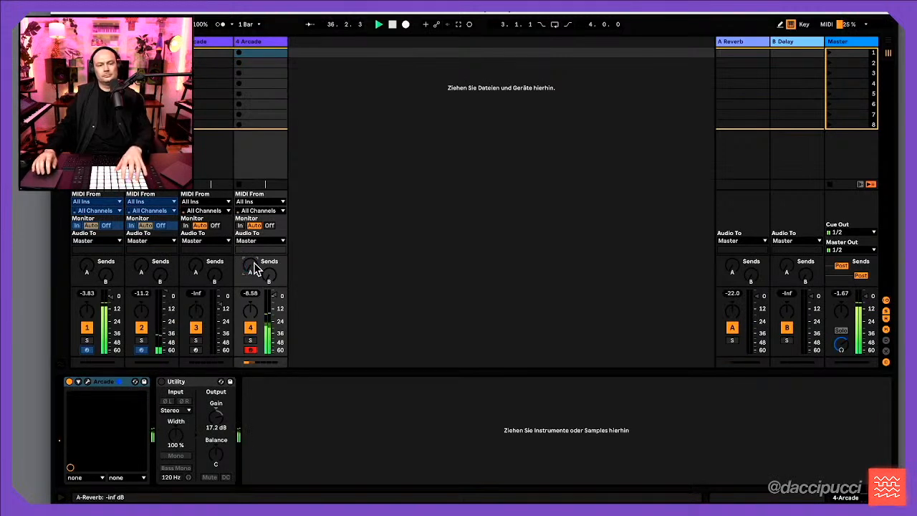
# Arm the third track for recording and switch on its Arcade instrument
pyautogui.click(197, 349)
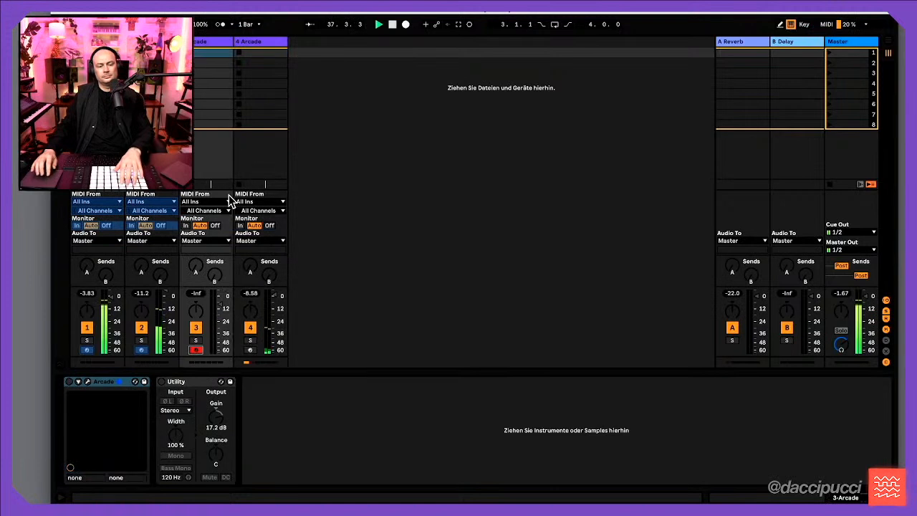
pyautogui.click(70, 382)
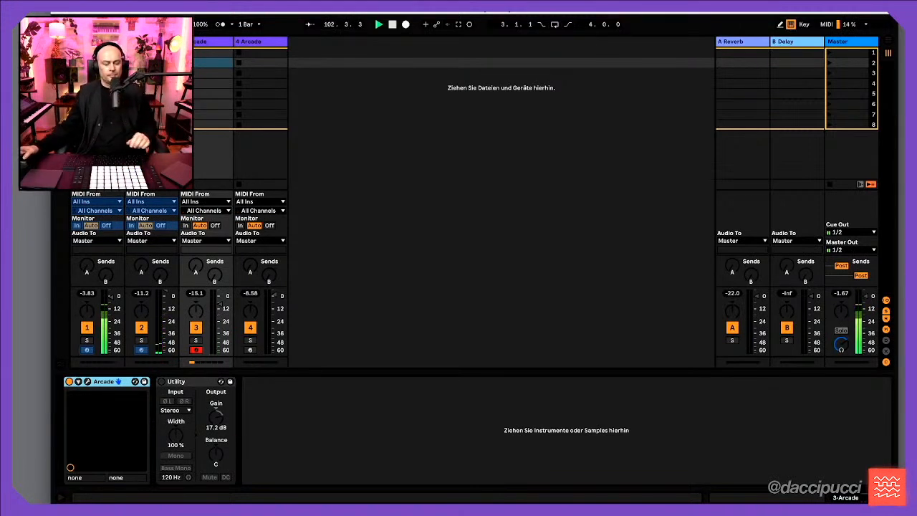
# Select and record-arm the fourth track and open its Arcade instrument window
pyautogui.click(261, 45)
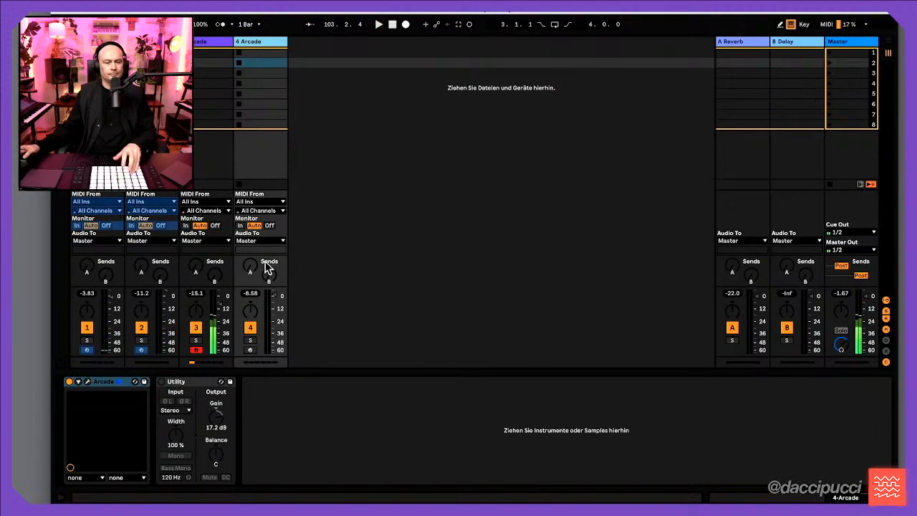
pyautogui.click(250, 350)
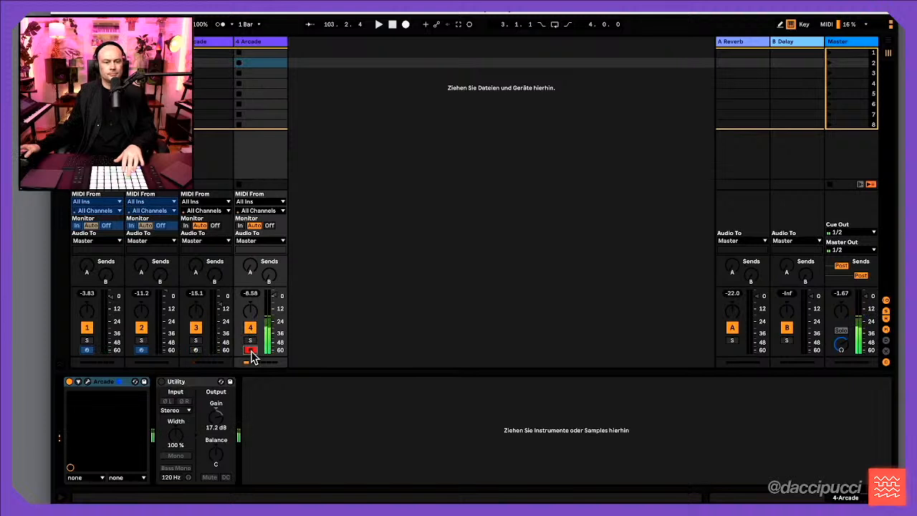
pyautogui.click(88, 381)
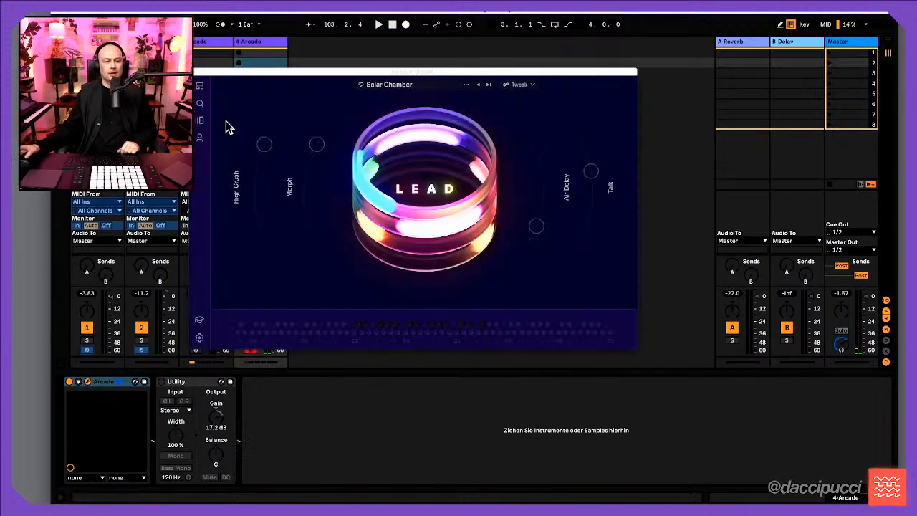
# Search Arcade's Sampler Kits without the Synth instrument filter, limiting them to the Hooked line
pyautogui.click(203, 120)
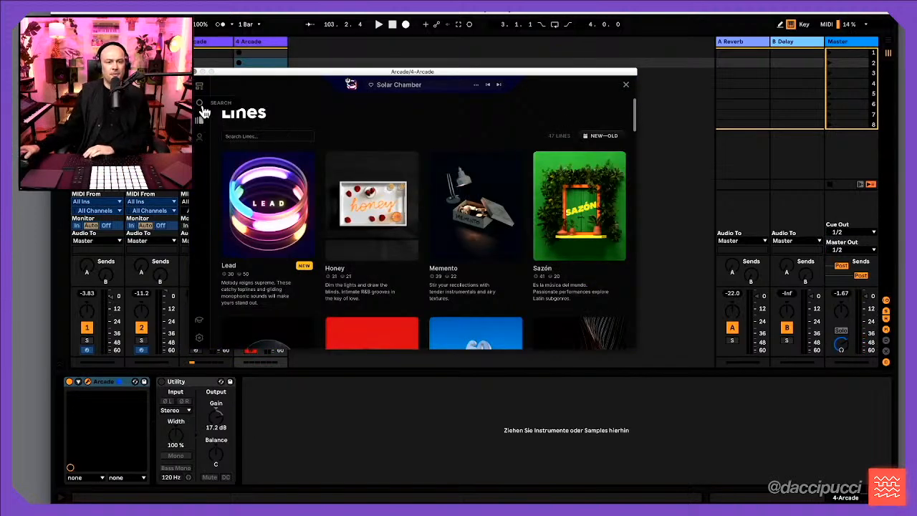
pyautogui.click(201, 105)
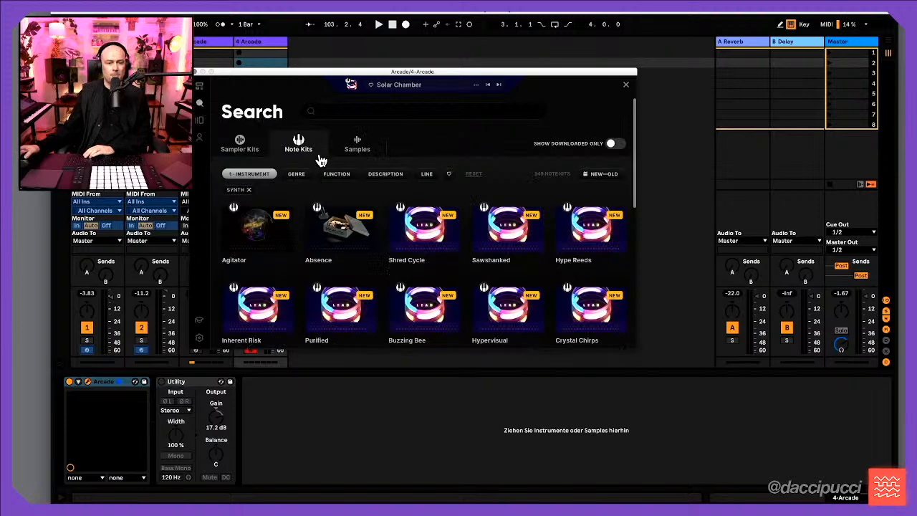
pyautogui.click(256, 148)
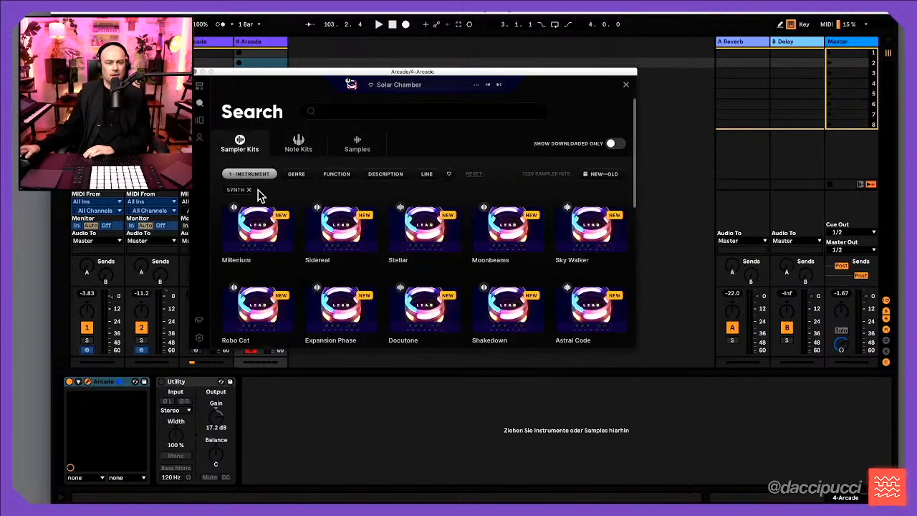
pyautogui.click(260, 176)
pyautogui.click(260, 176)
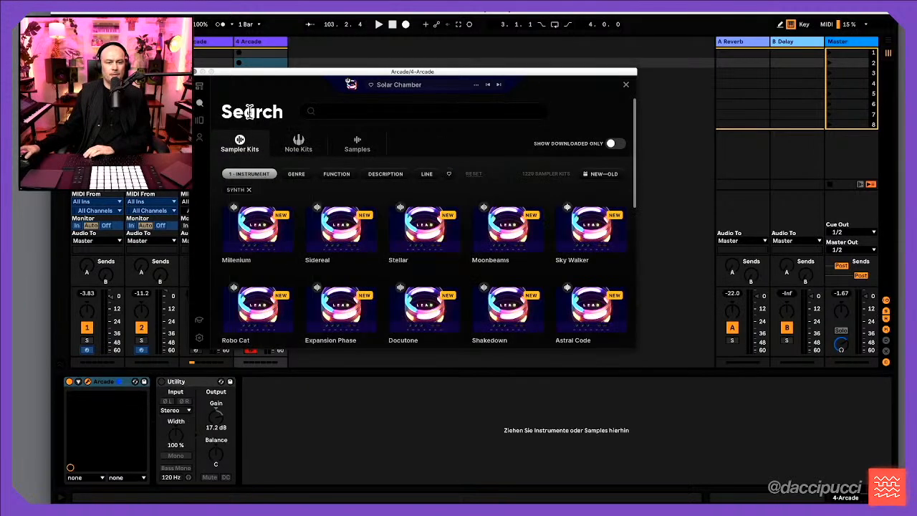
pyautogui.click(248, 191)
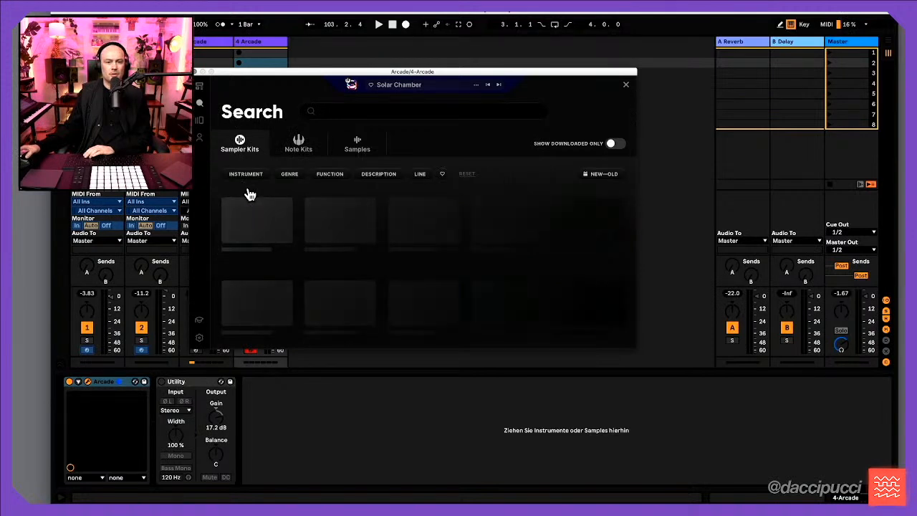
pyautogui.click(421, 180)
pyautogui.scroll(-8, 444, 258)
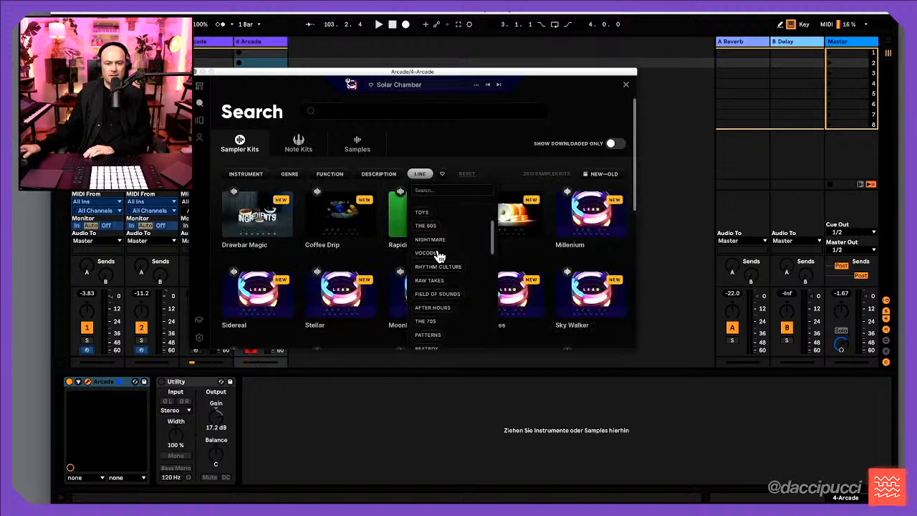
pyautogui.scroll(-5, 441, 263)
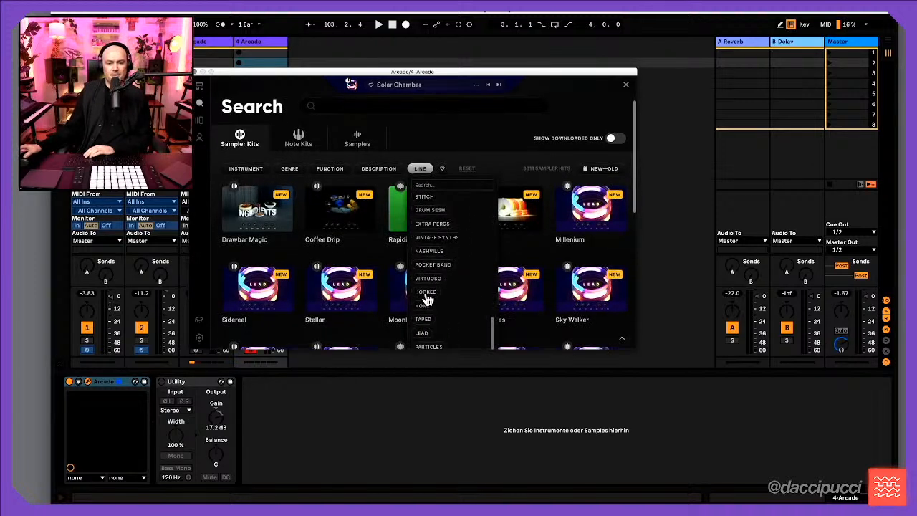
pyautogui.click(426, 294)
# Preview Hooked sampler kits, including Soothe, Glimmer of Hope, Open Soul, Stay Tonight, No Goodbyes and Across The Sky
pyautogui.moveTo(244, 245)
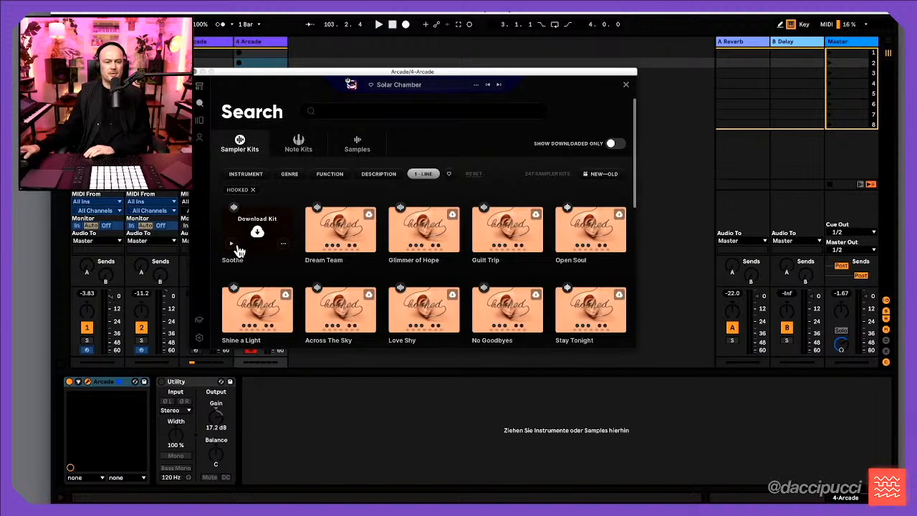
pyautogui.click(236, 247)
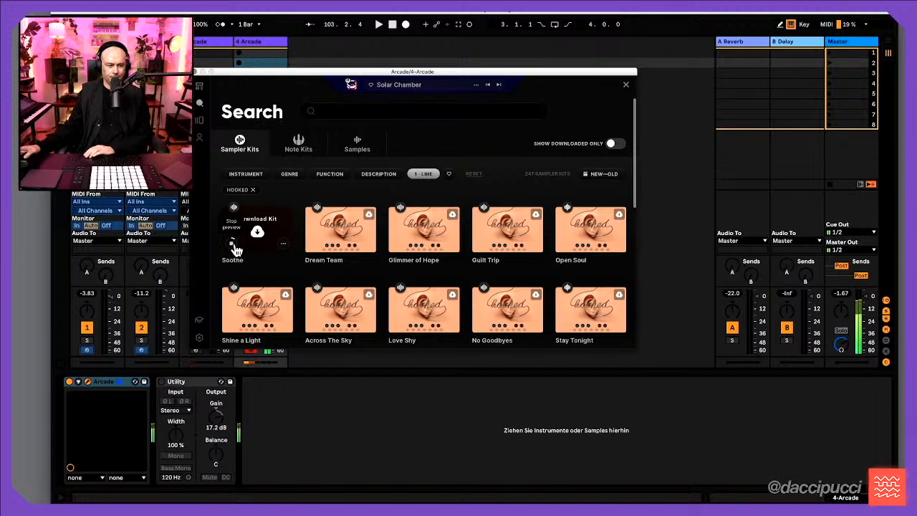
pyautogui.moveTo(335, 255)
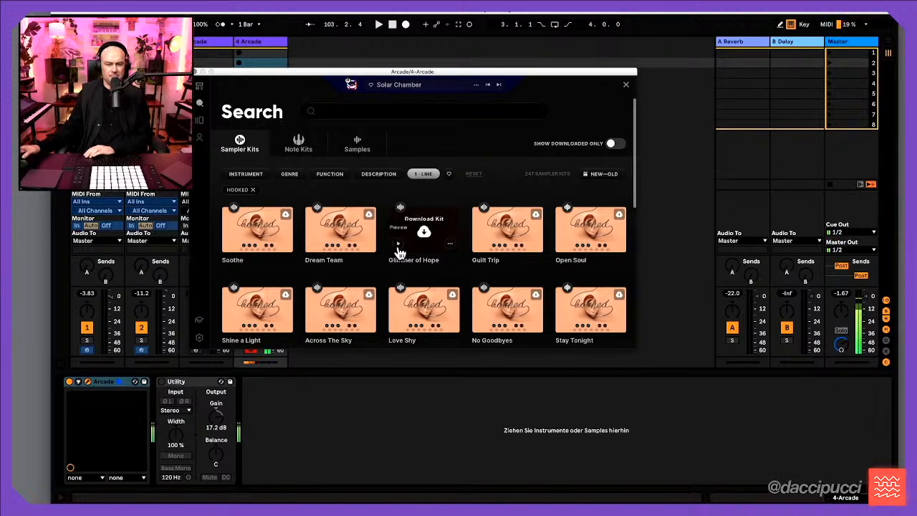
pyautogui.click(398, 246)
pyautogui.moveTo(482, 248)
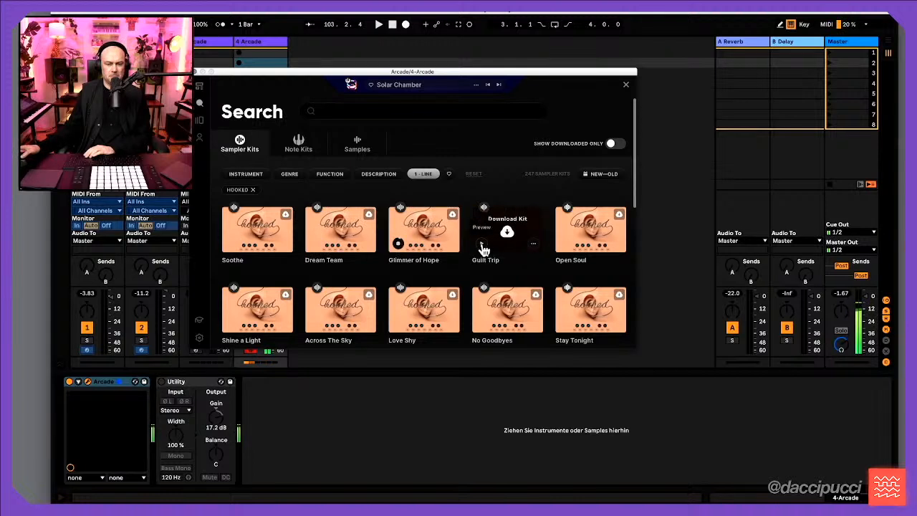
pyautogui.moveTo(571, 248)
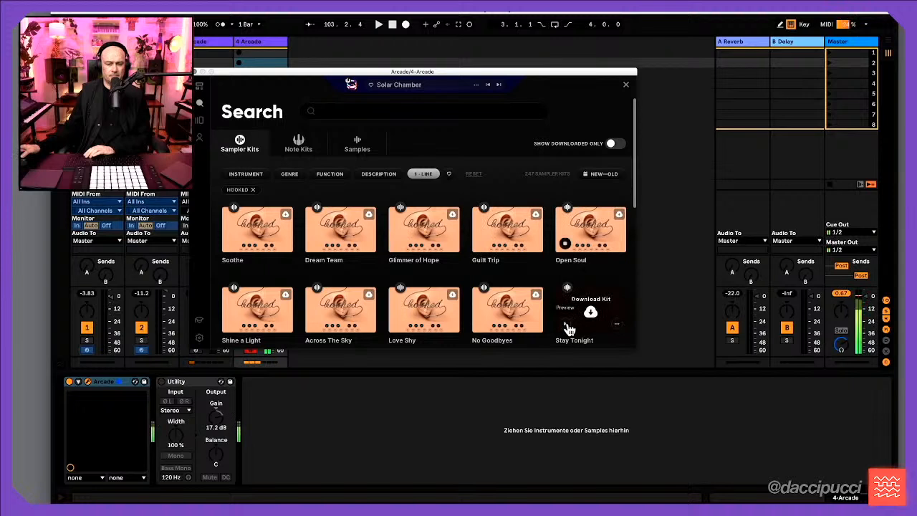
pyautogui.moveTo(498, 333)
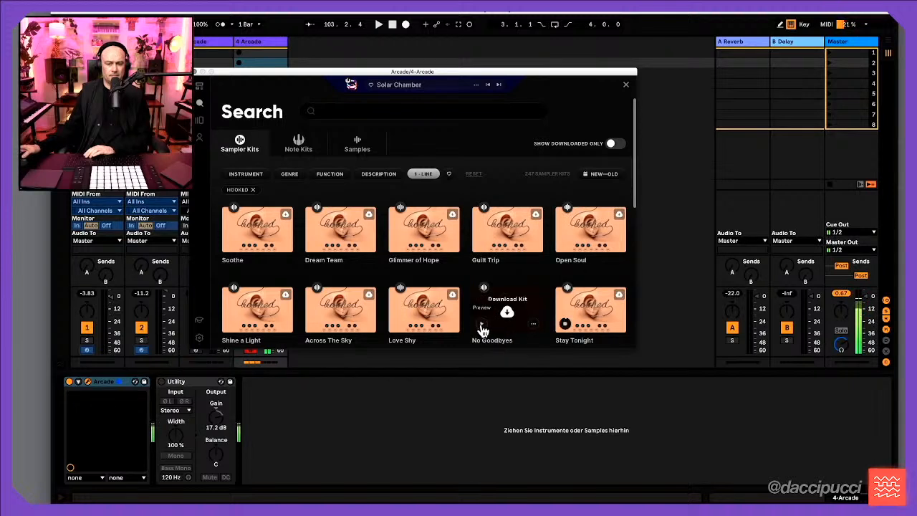
pyautogui.click(483, 328)
pyautogui.moveTo(397, 332)
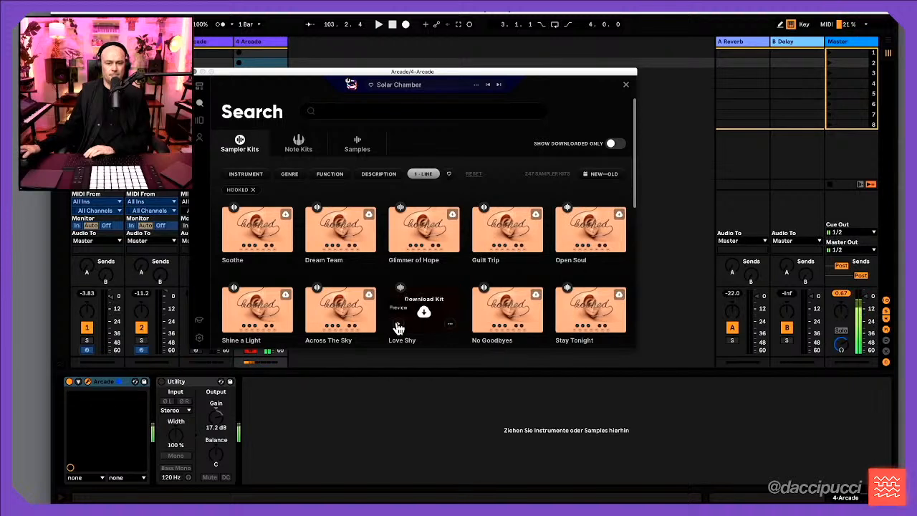
pyautogui.moveTo(317, 328)
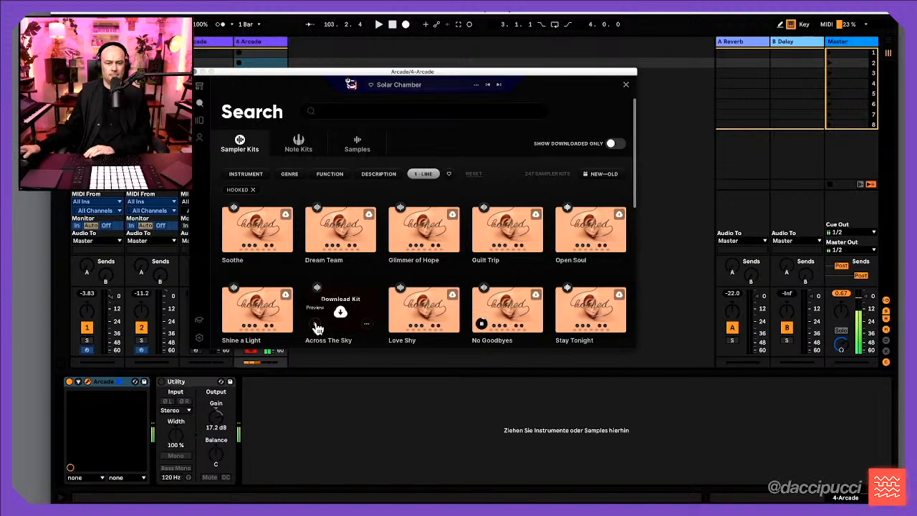
pyautogui.moveTo(258, 300)
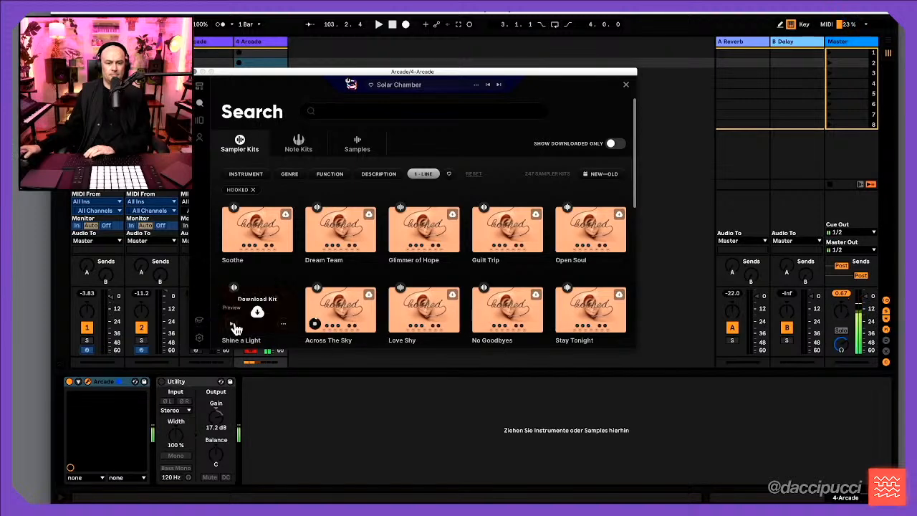
# Preview further Hooked kits, including My Love My Love, No Destination, Reaching Out and Small Talk, and download Small Talk
pyautogui.scroll(-1, 265, 313)
pyautogui.scroll(-5, 274, 302)
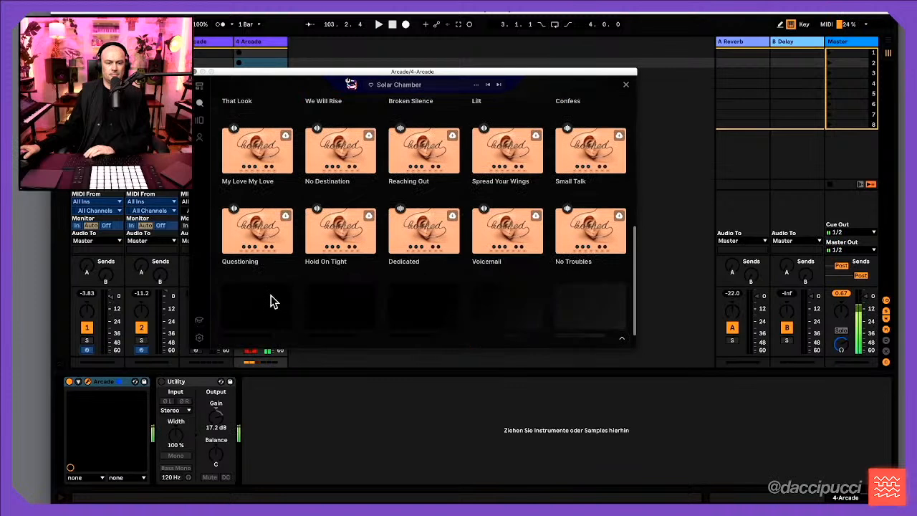
pyautogui.click(230, 166)
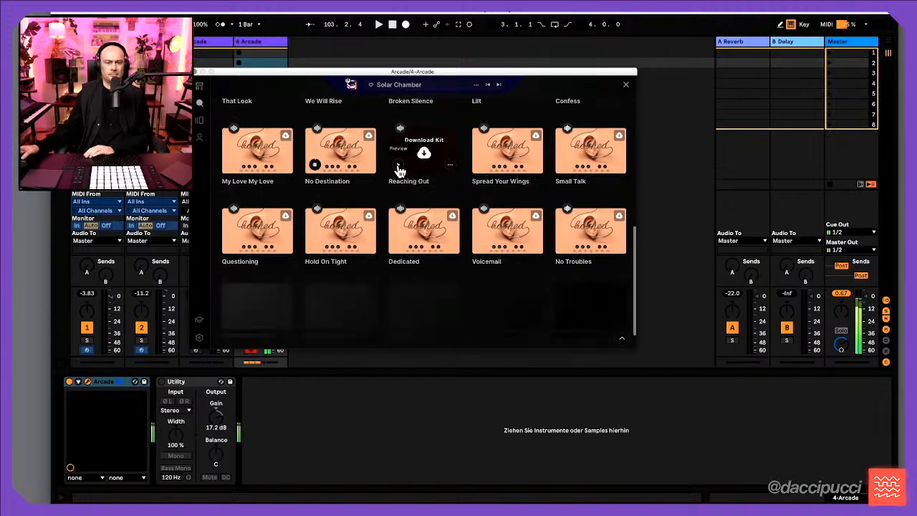
pyautogui.click(400, 169)
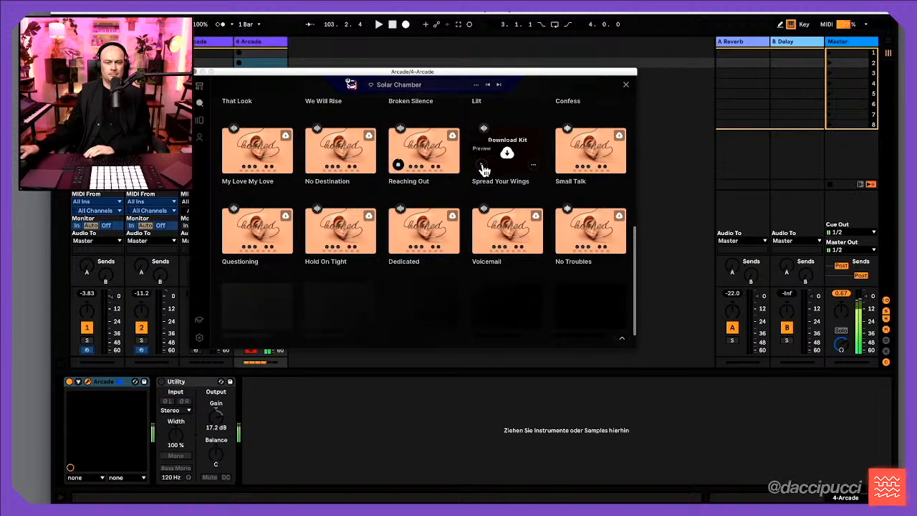
pyautogui.click(482, 167)
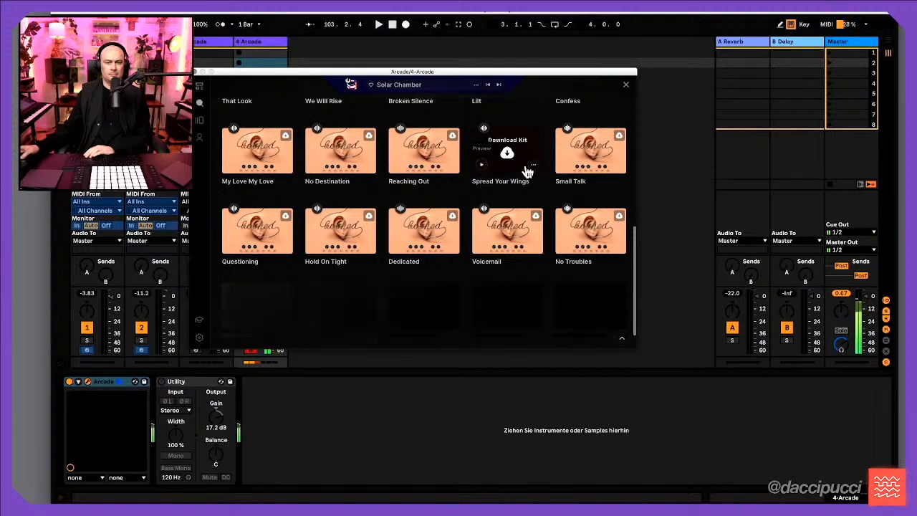
pyautogui.click(566, 167)
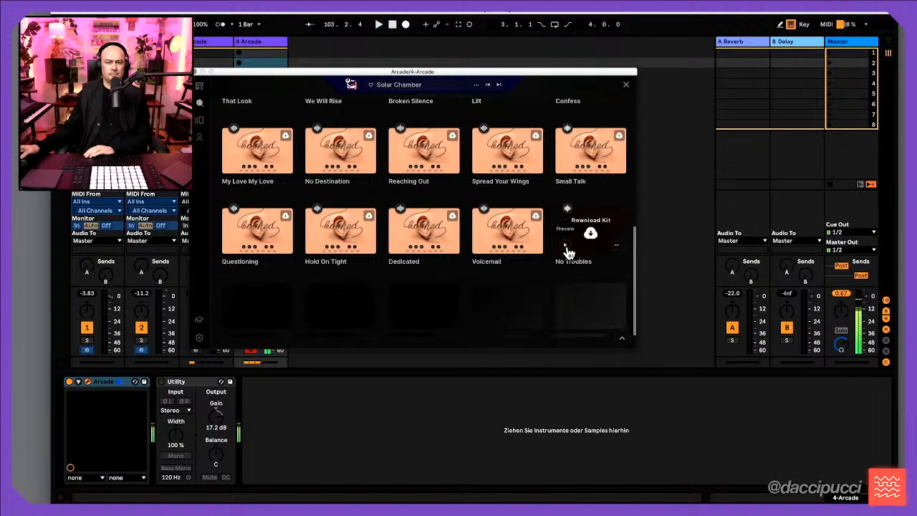
pyautogui.click(566, 169)
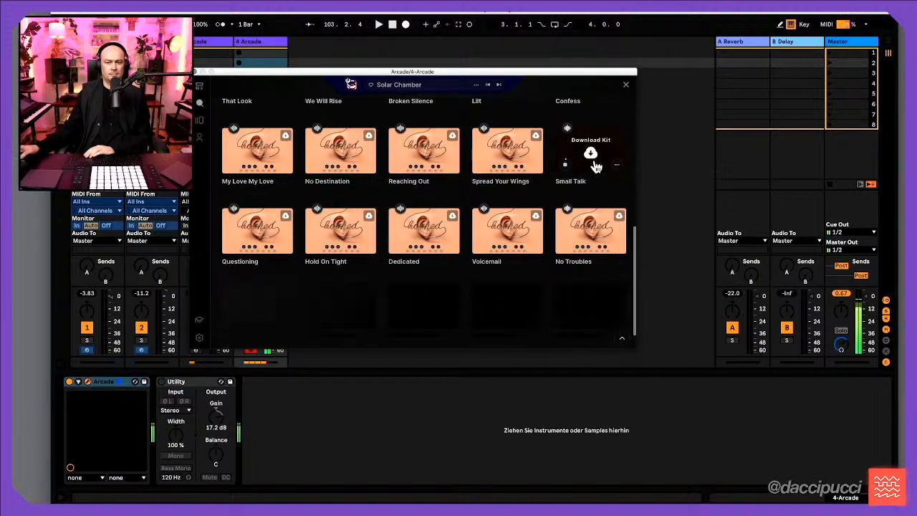
pyautogui.click(591, 155)
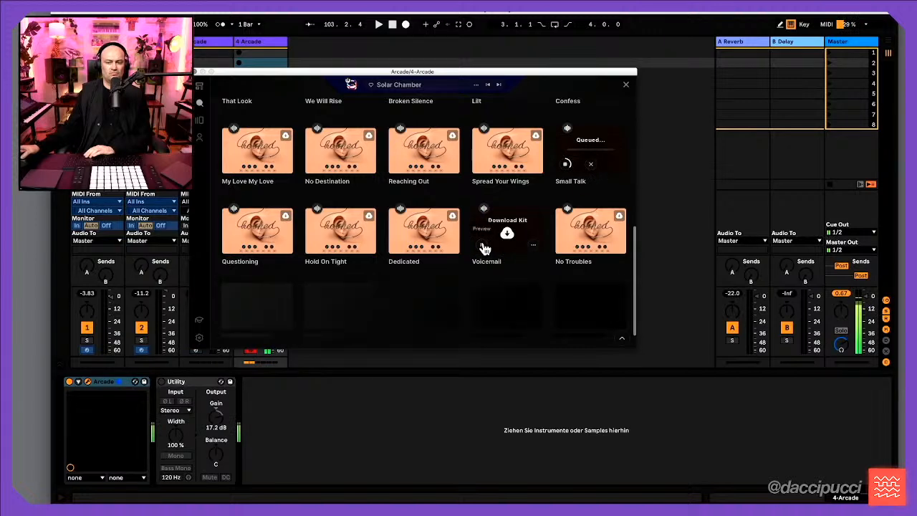
# Preview the Voicemail kit, load the downloaded Small Talk kit on the fourth track and start playback
pyautogui.click(482, 247)
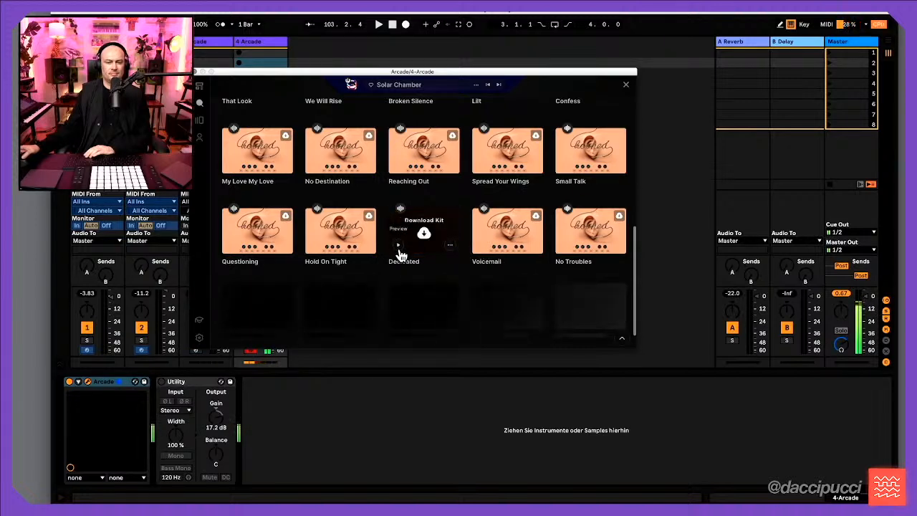
pyautogui.click(591, 157)
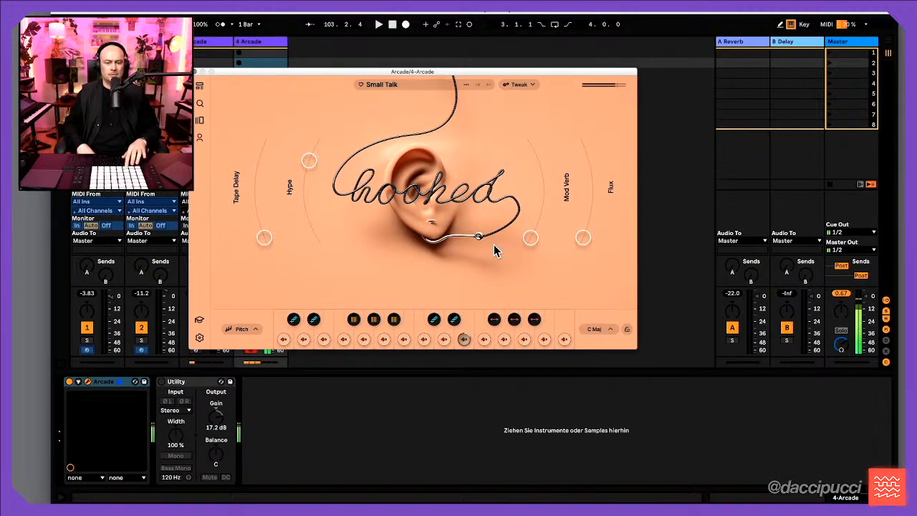
pyautogui.press('space')
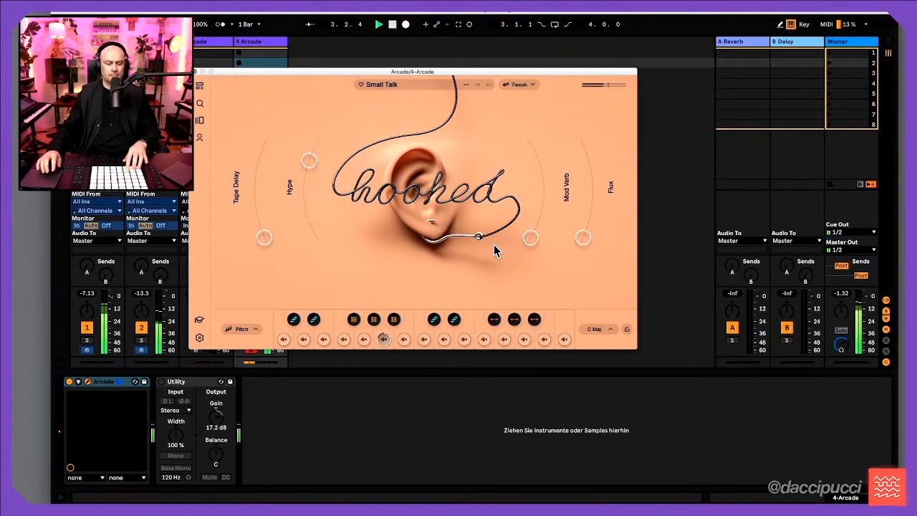
# Set Arcade's session key to D minor for the Small Talk kit
pyautogui.click(618, 332)
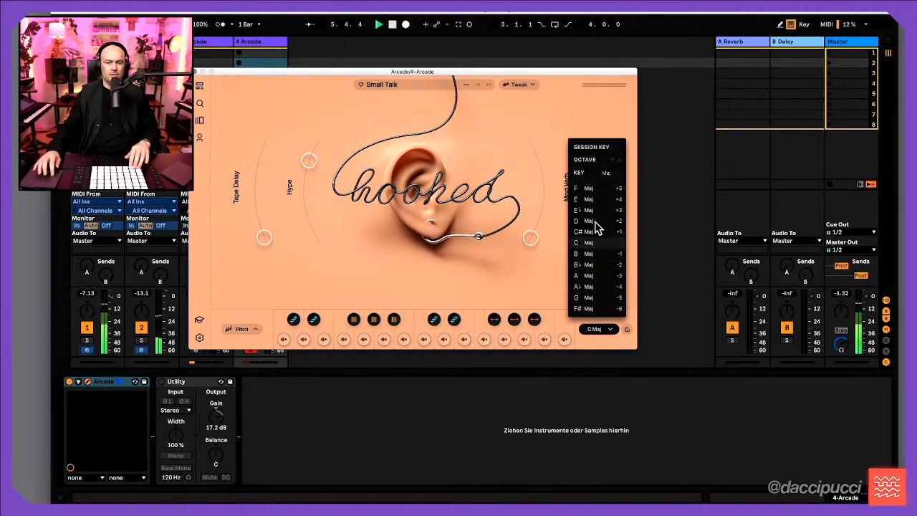
pyautogui.click(613, 173)
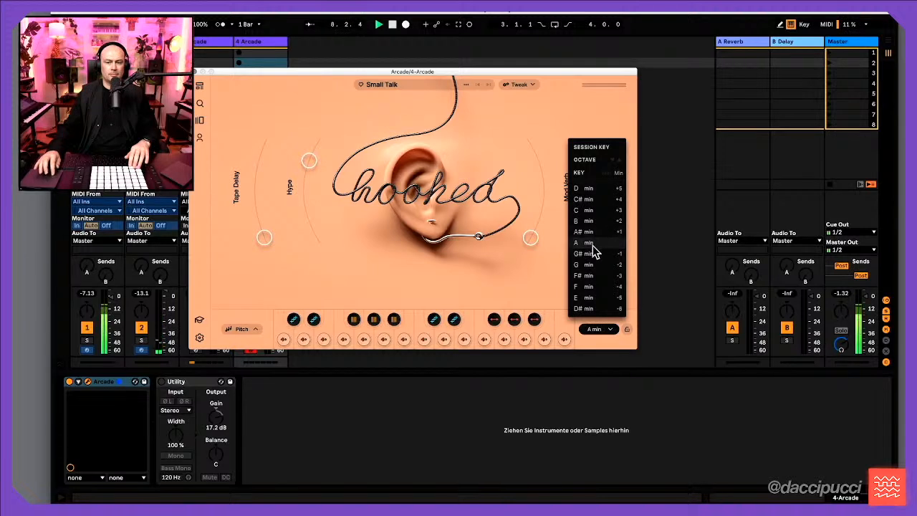
pyautogui.click(589, 188)
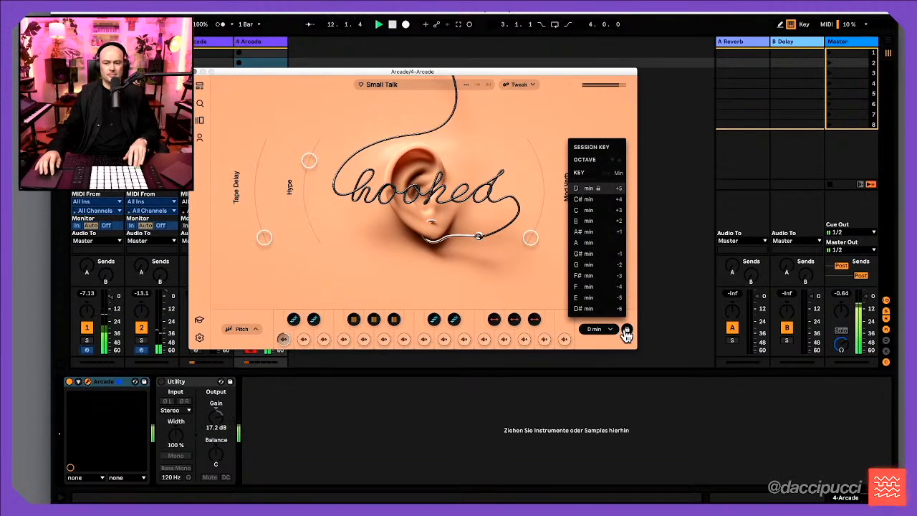
pyautogui.click(602, 330)
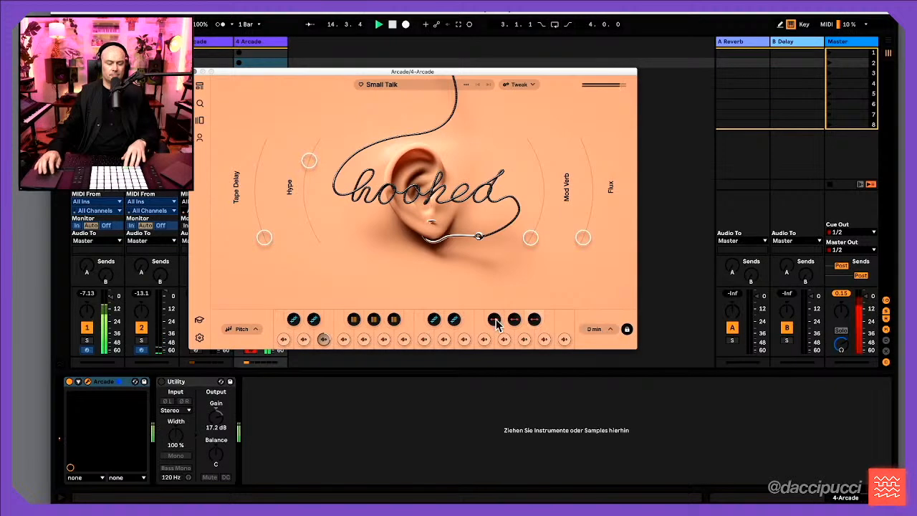
# Move the Arcade window off the mixer, lower the fourth track's volume slightly and turn up its Reverb send
pyautogui.moveTo(343, 75); pyautogui.dragTo(479, 105)
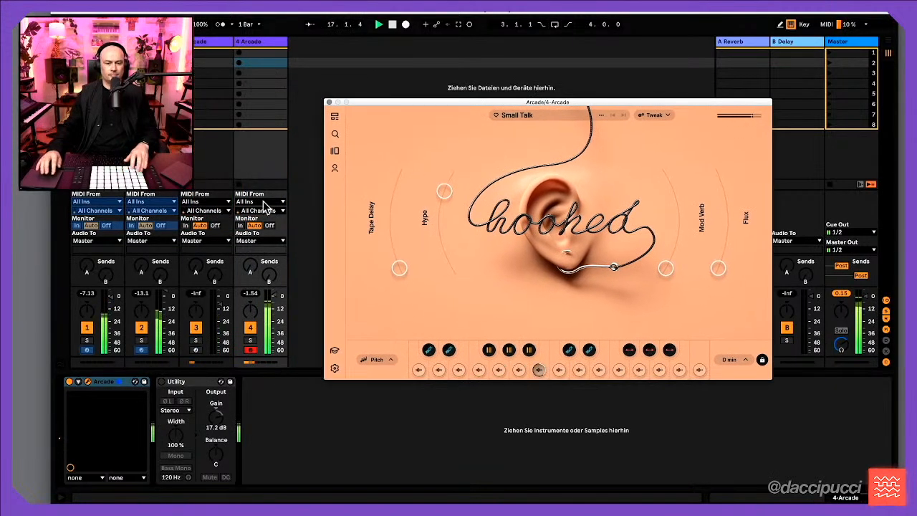
pyautogui.moveTo(278, 303); pyautogui.dragTo(278, 309)
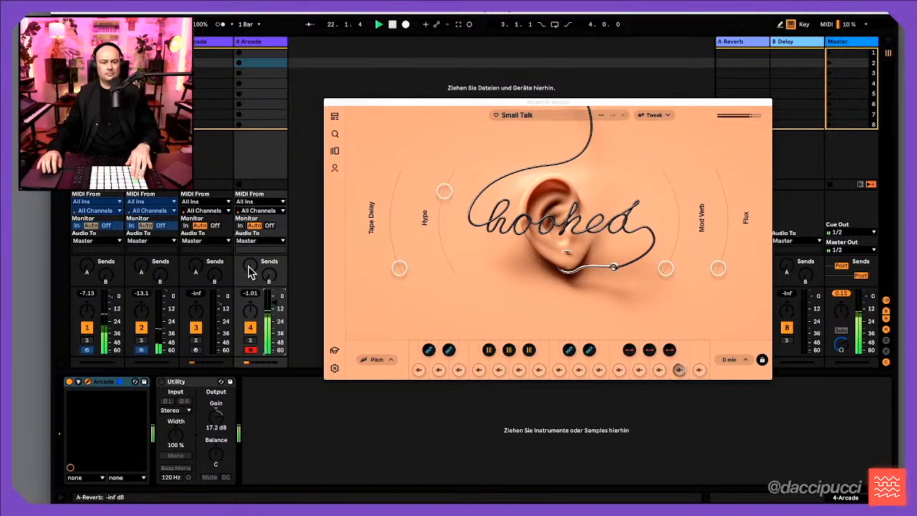
pyautogui.moveTo(250, 268); pyautogui.dragTo(250, 237)
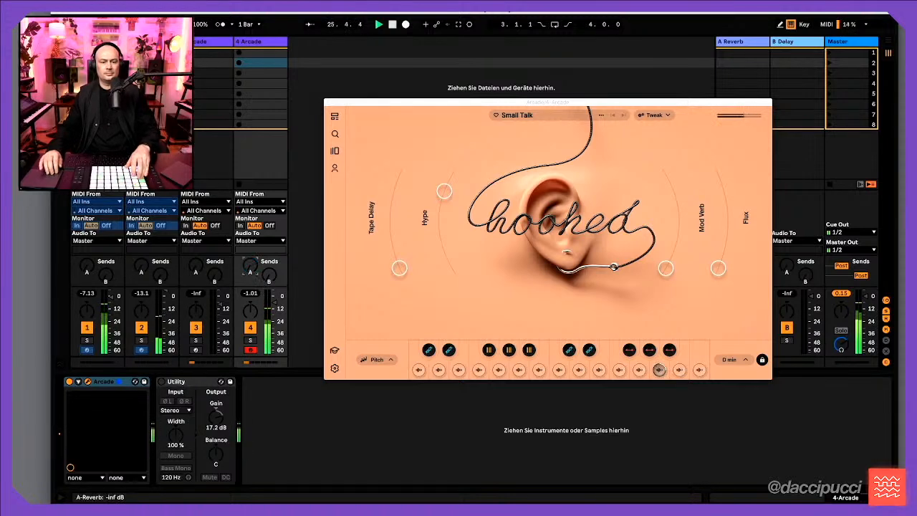
# Raise Small Talk's Tape Delay macro high and bring its Mod Verb and Flux macros to around the middle
pyautogui.moveTo(717, 266); pyautogui.dragTo(722, 179)
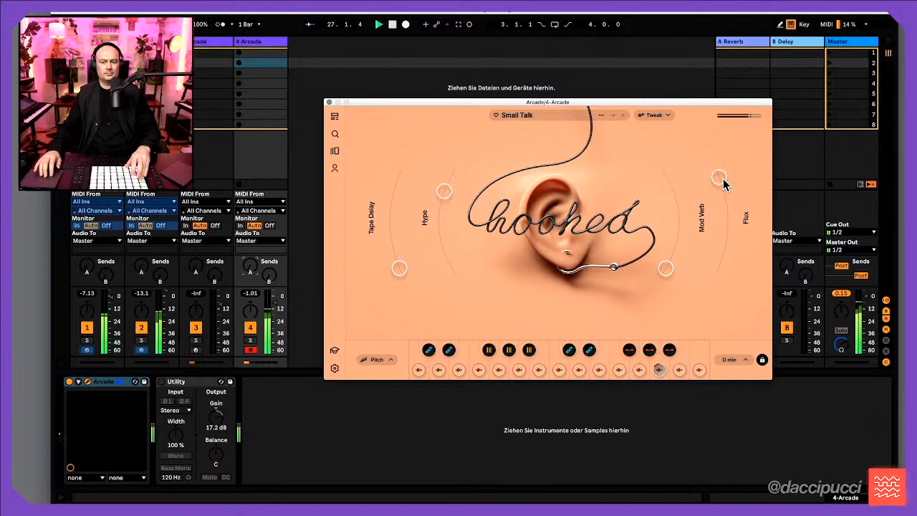
pyautogui.moveTo(663, 268); pyautogui.dragTo(727, 227)
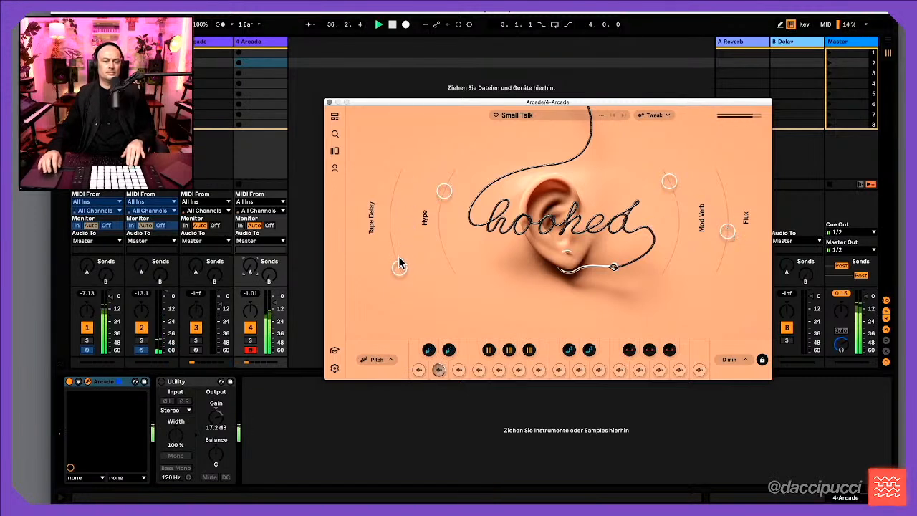
pyautogui.moveTo(398, 259); pyautogui.dragTo(402, 191)
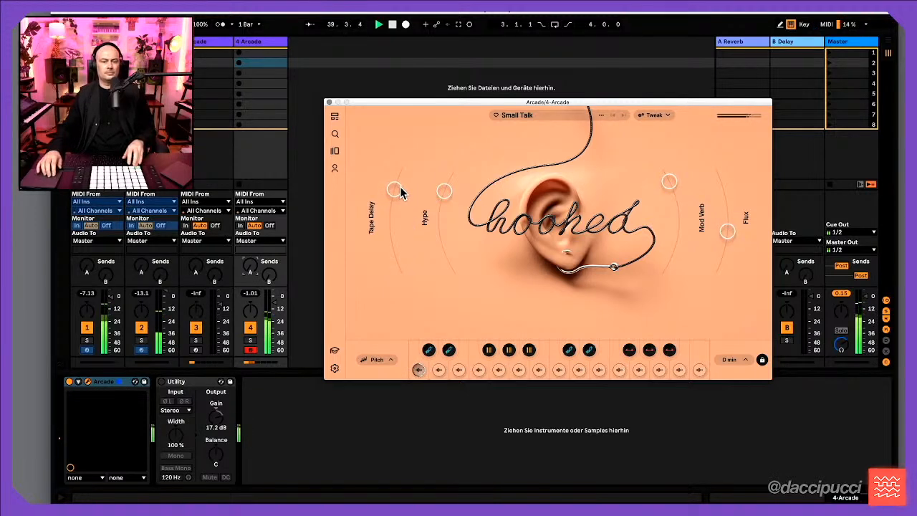
pyautogui.moveTo(668, 183); pyautogui.dragTo(678, 218)
pyautogui.moveTo(727, 234); pyautogui.dragTo(723, 215)
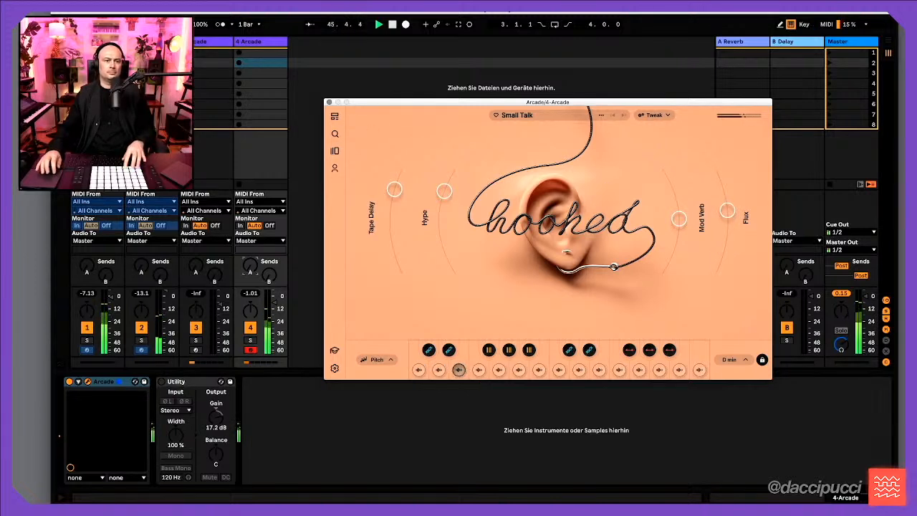
# Select the first clip slot on the first and fourth tracks, and lower the Small Talk kit's Flux macro
pyautogui.click(99, 52)
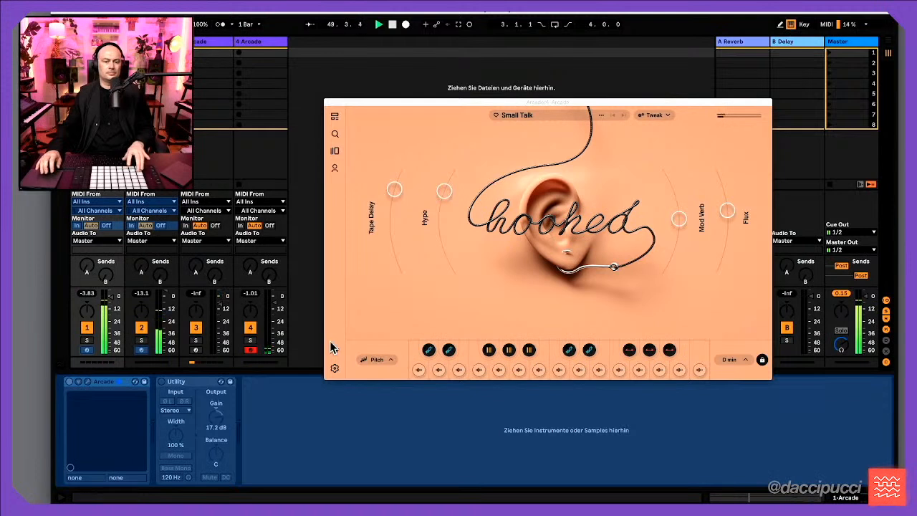
pyautogui.click(274, 51)
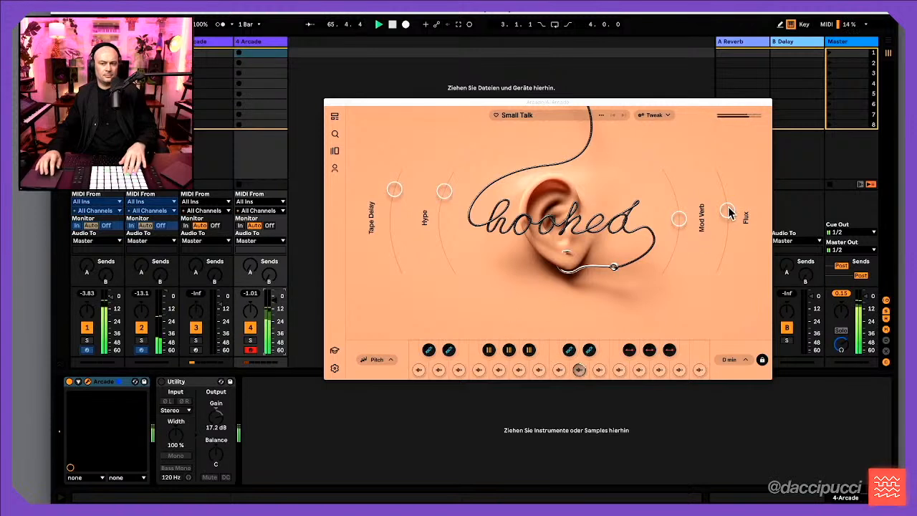
pyautogui.moveTo(727, 210); pyautogui.dragTo(723, 247)
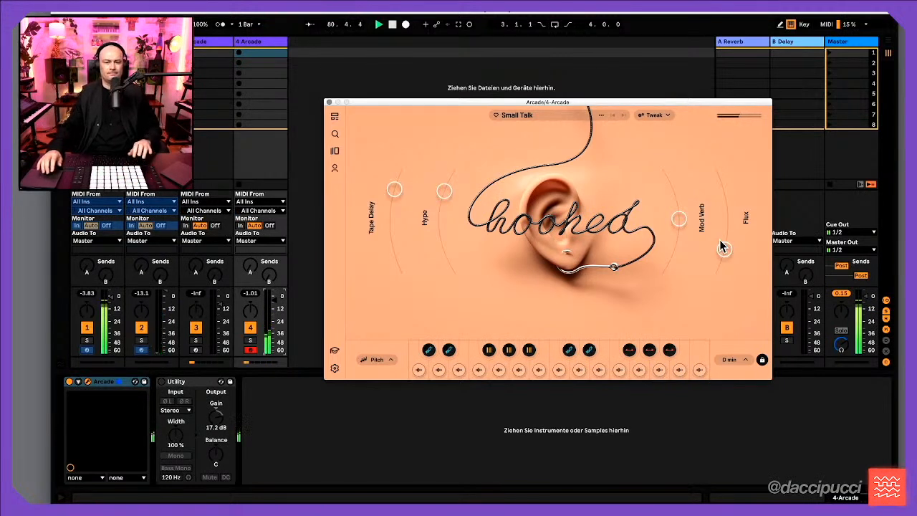
# Browse Arcade's Lines, open the Zero Hour line and show its Note Kits
pyautogui.click(335, 151)
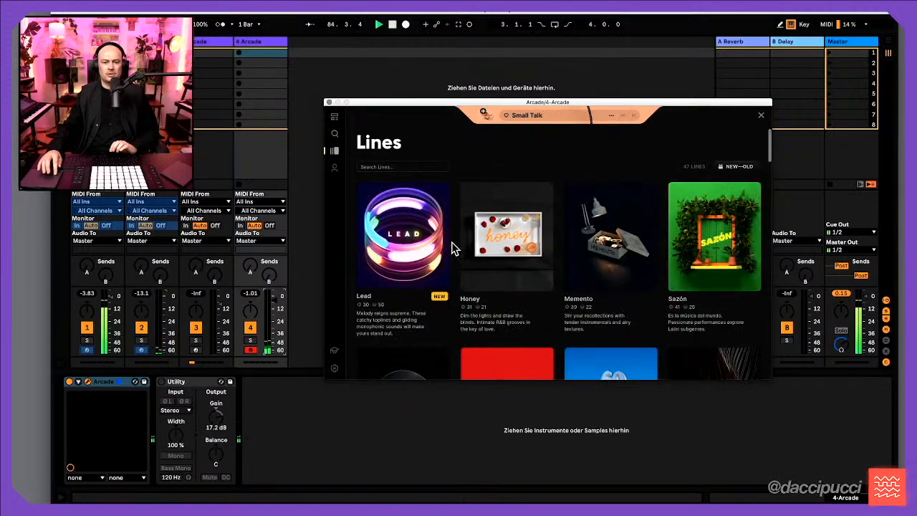
pyautogui.moveTo(397, 224)
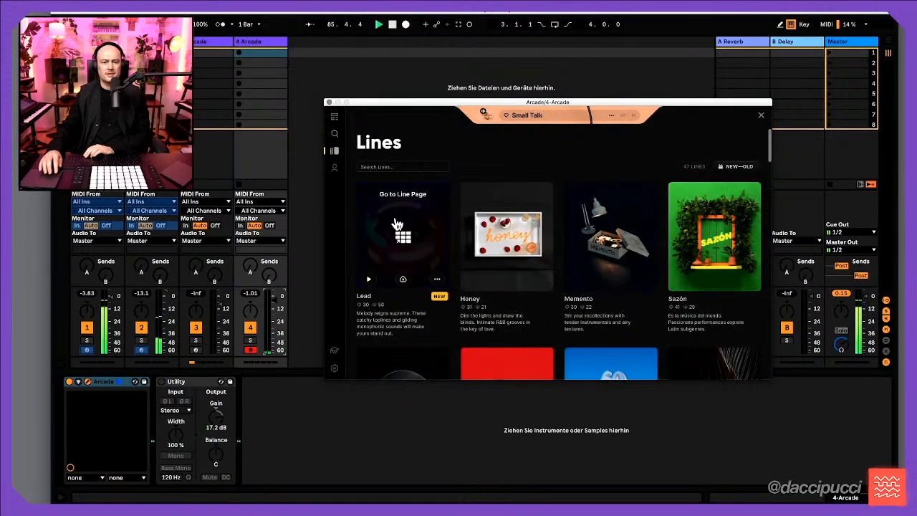
pyautogui.scroll(-2, 396, 224)
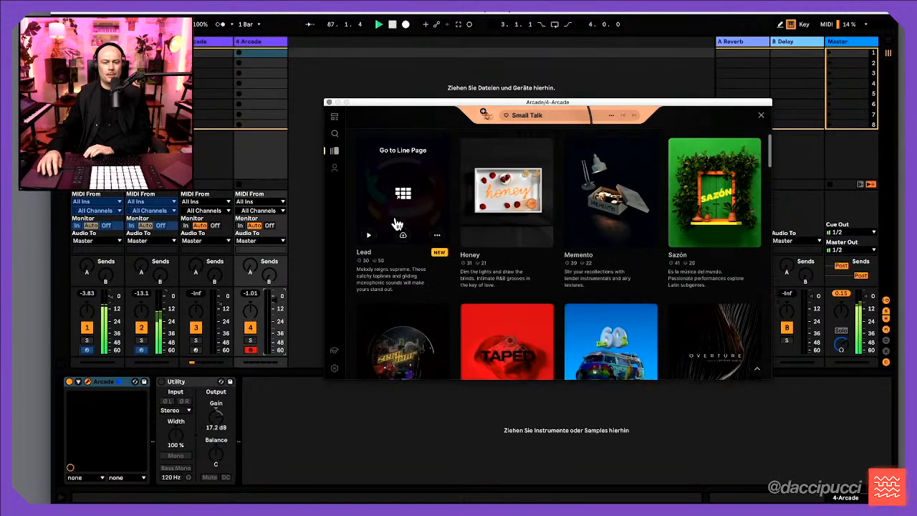
pyautogui.scroll(2, 396, 224)
pyautogui.scroll(-4, 398, 222)
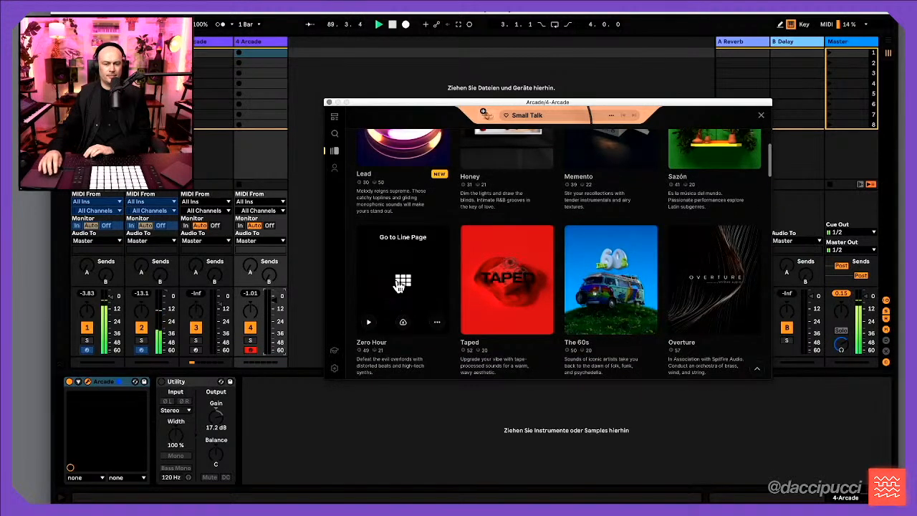
pyautogui.click(417, 286)
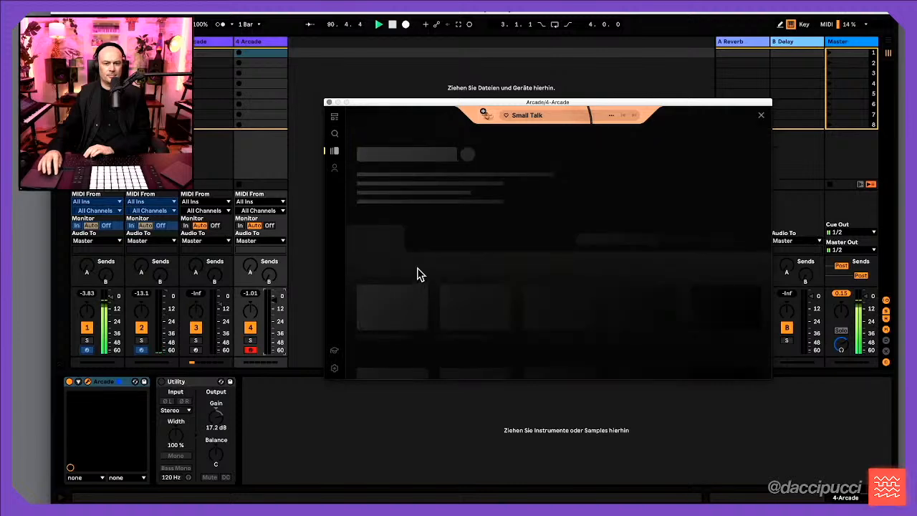
pyautogui.scroll(-1, 483, 218)
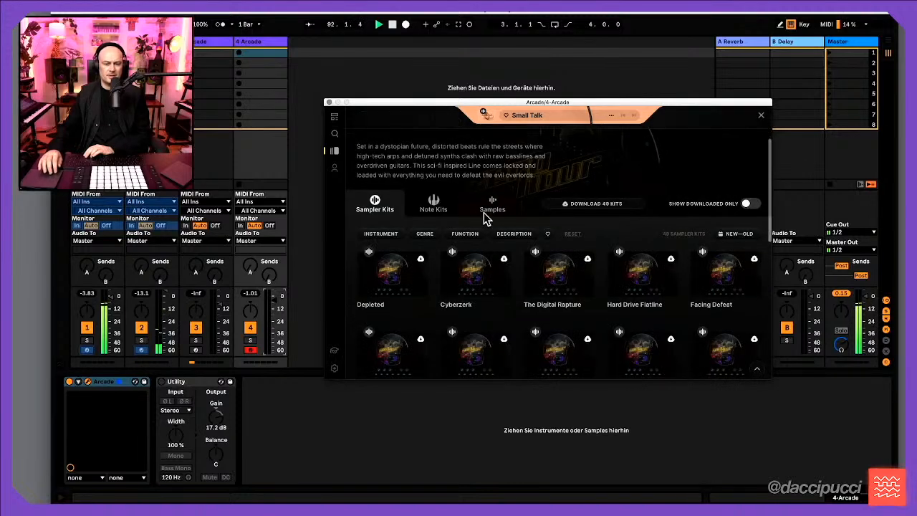
pyautogui.scroll(1, 484, 217)
pyautogui.scroll(-1, 483, 217)
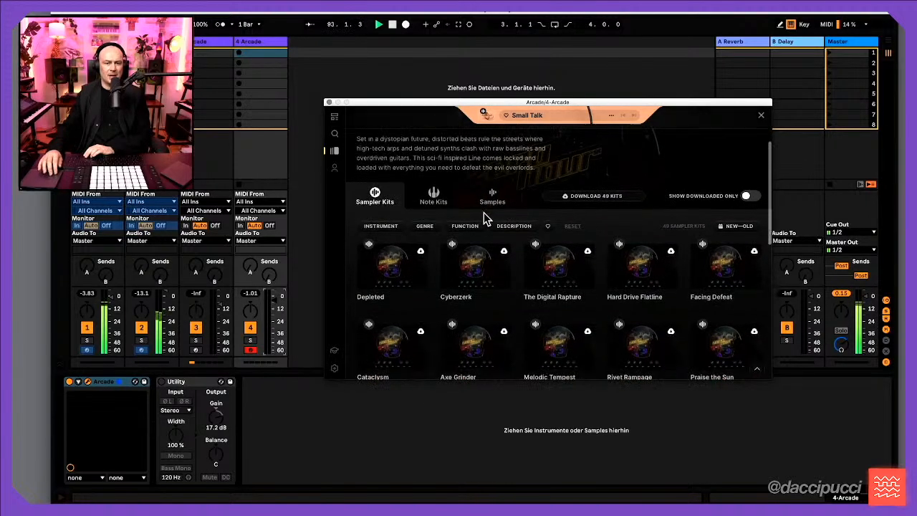
pyautogui.click(434, 198)
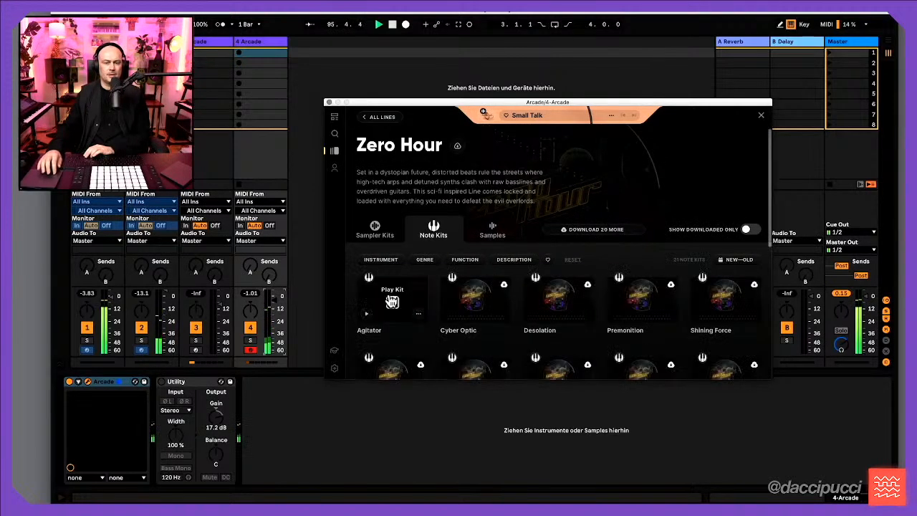
# Preview Zero Hour's Agitator and Cyber Optic note kits and download Cyber Optic
pyautogui.scroll(-1, 391, 300)
pyautogui.click(365, 304)
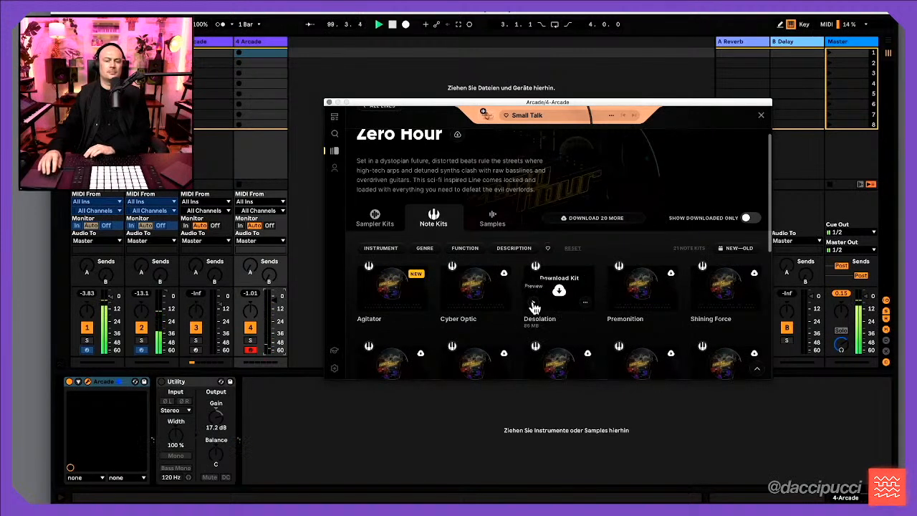
pyautogui.click(451, 303)
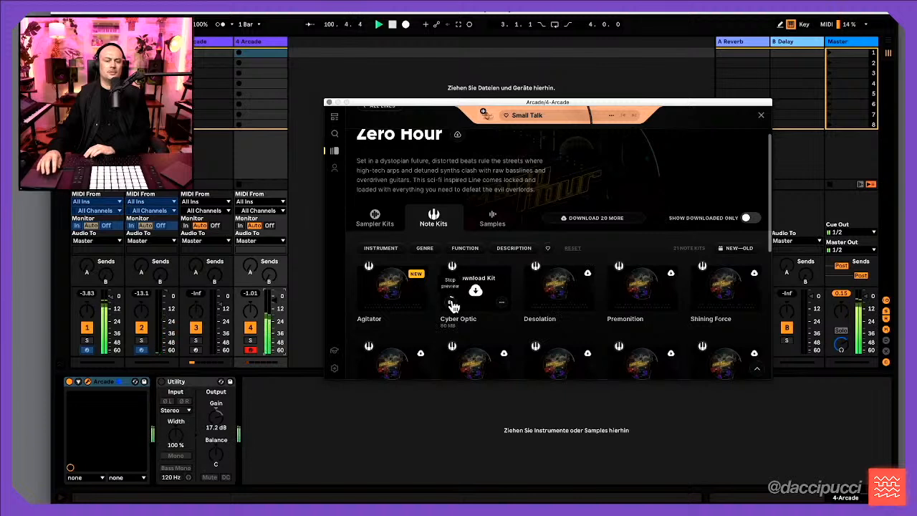
pyautogui.click(476, 291)
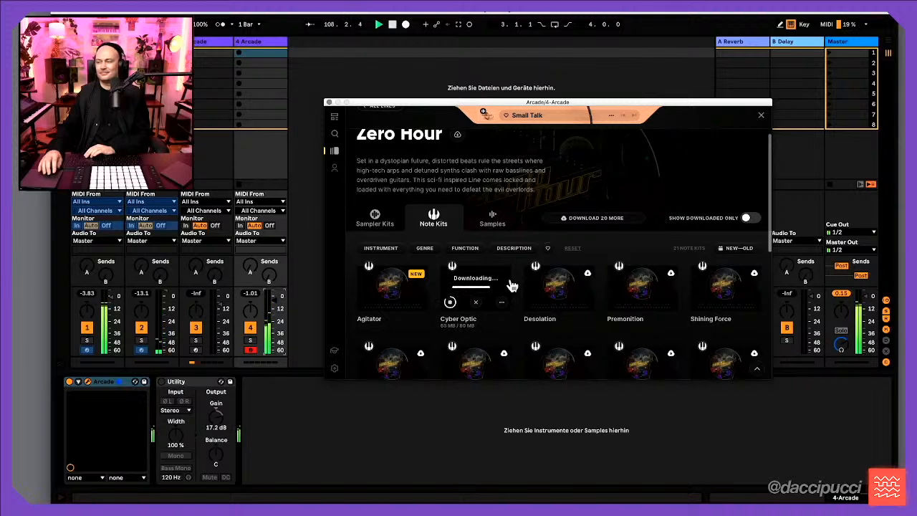
pyautogui.moveTo(574, 268)
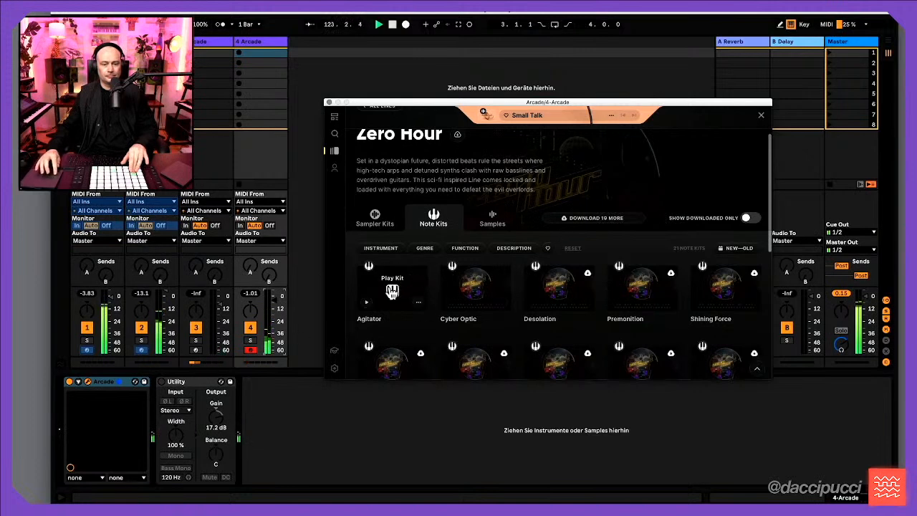
# Try the Agitator note kit on the fourth track and switch to Cyber Optic
pyautogui.click(391, 290)
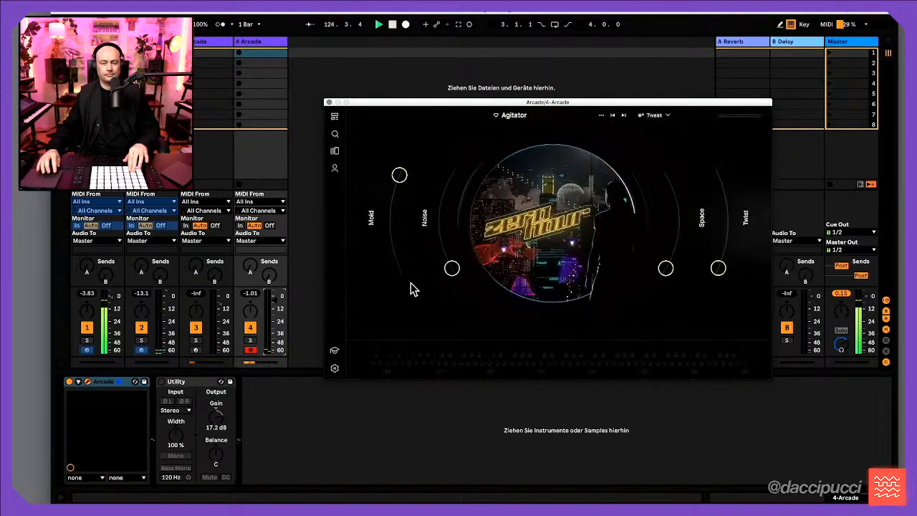
pyautogui.click(622, 115)
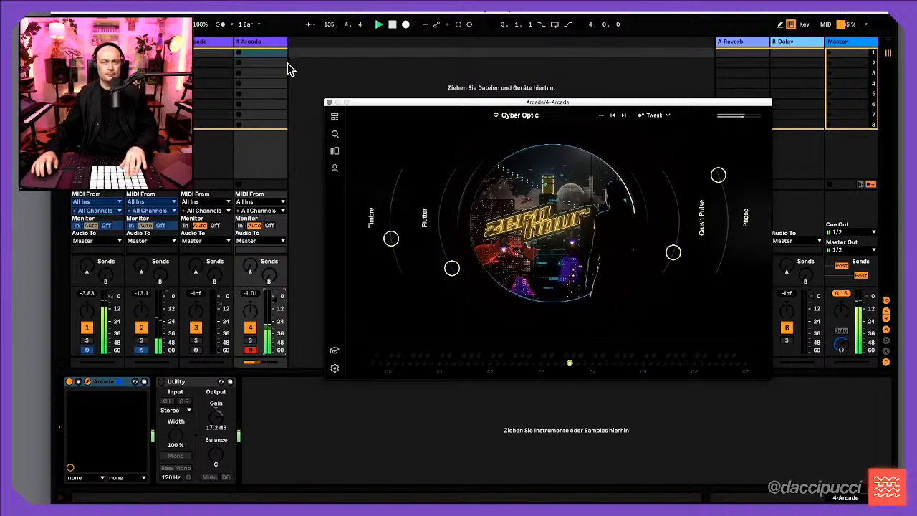
pyautogui.click(260, 41)
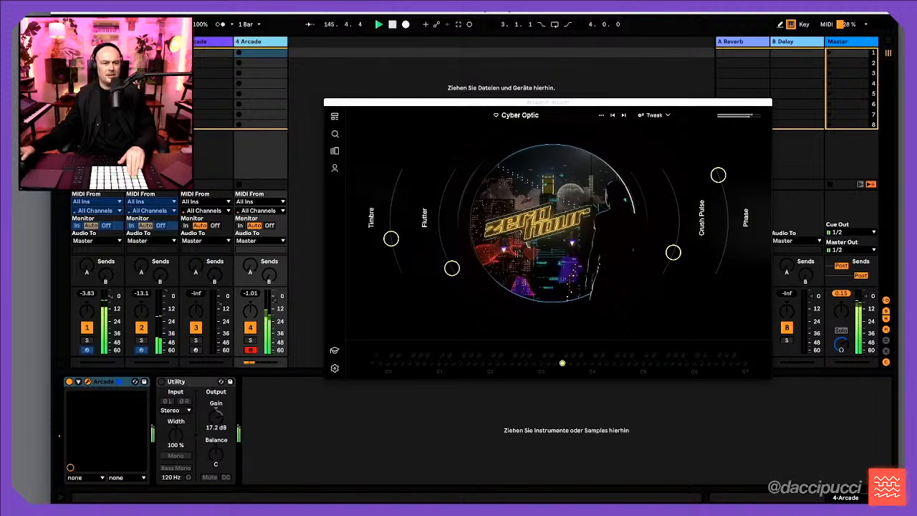
# Select the second clip slot on the first and fourth tracks and start recording a clip in the fourth track's slot
pyautogui.click(98, 63)
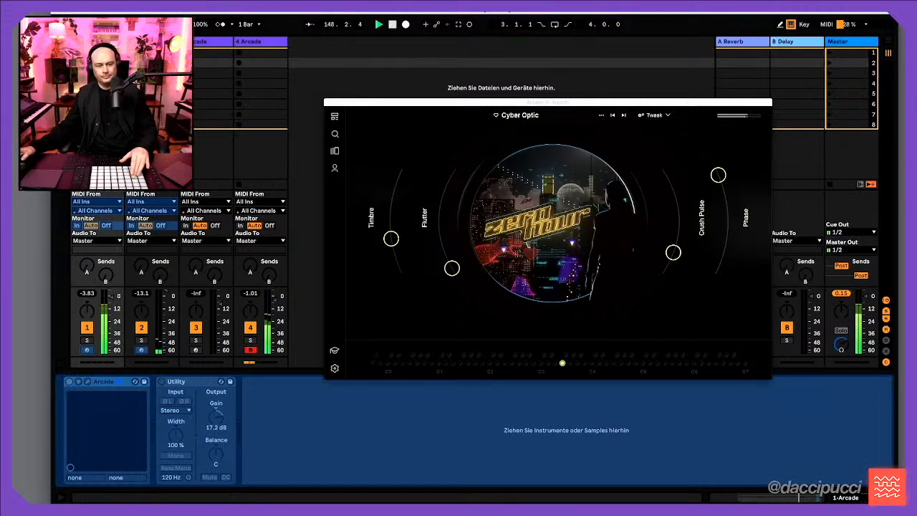
pyautogui.click(260, 63)
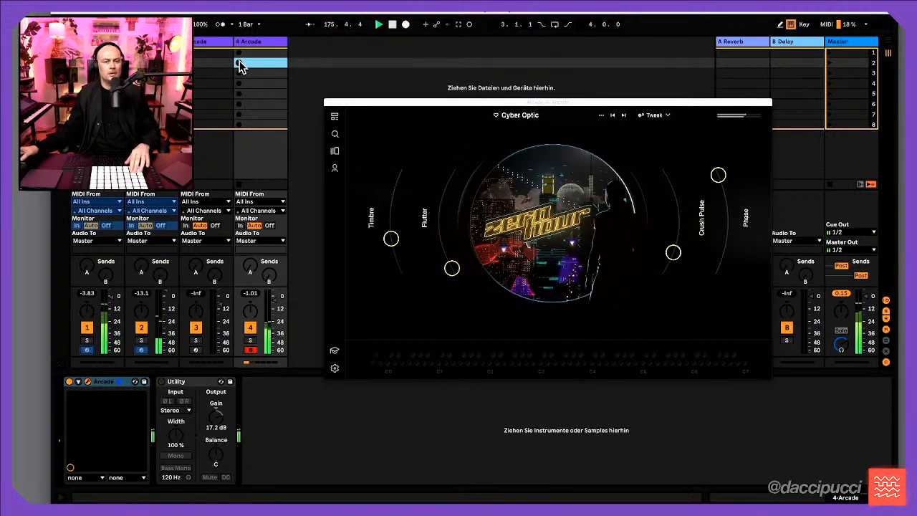
pyautogui.click(240, 63)
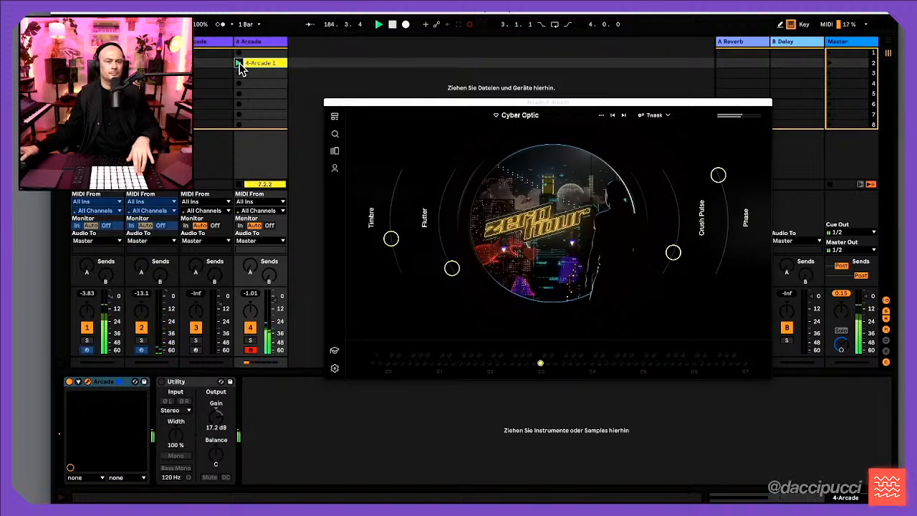
# Finish recording the clip in the fourth track's second slot and arm the third track for recording
pyautogui.click(240, 64)
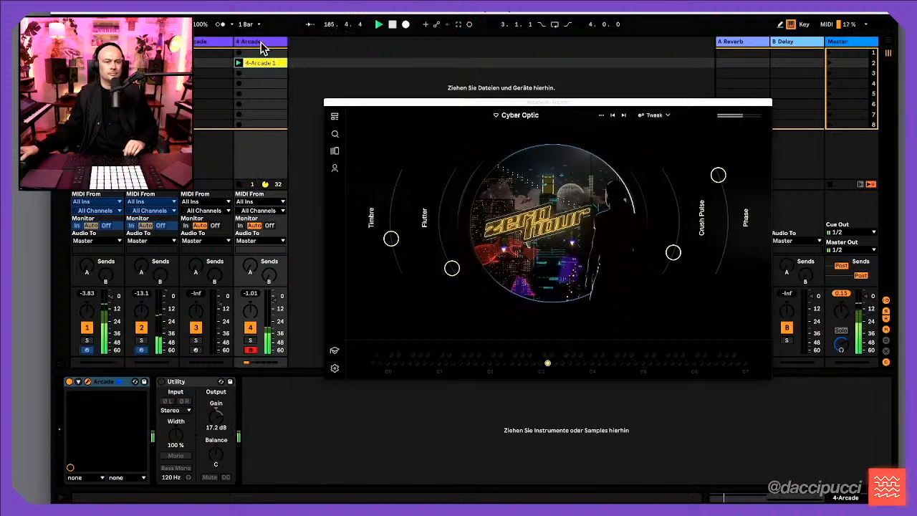
pyautogui.click(217, 42)
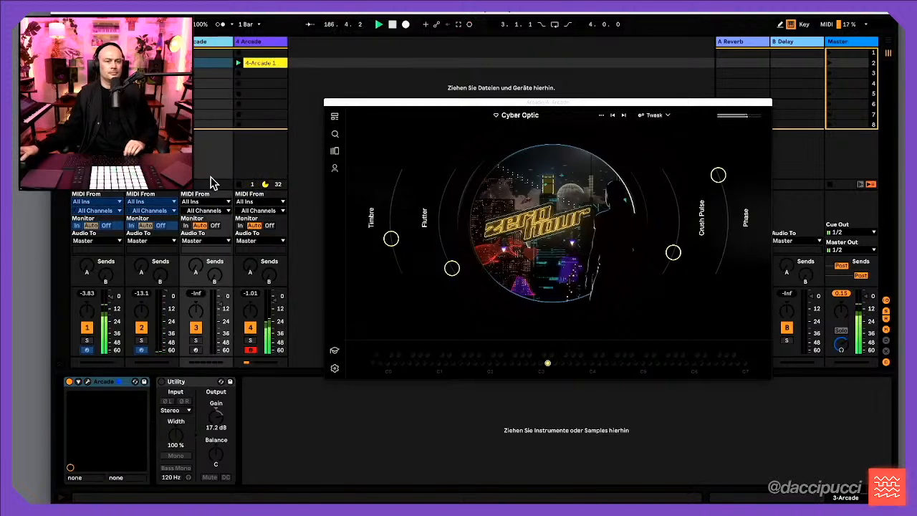
pyautogui.click(196, 349)
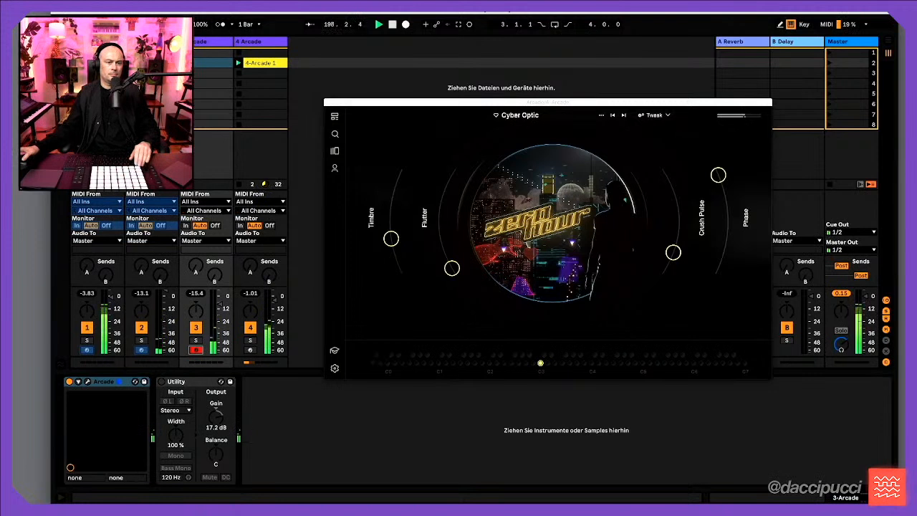
pyautogui.press('Left')
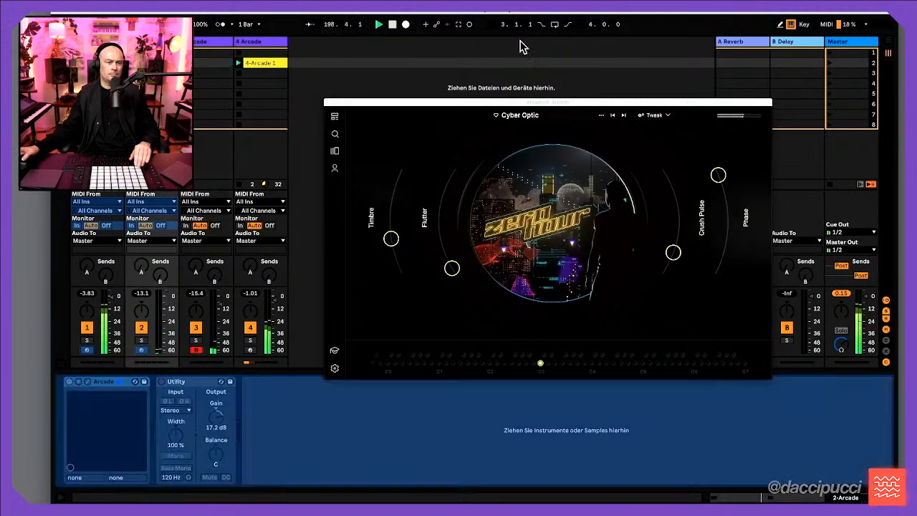
# Audition the first scene and relaunch the second scene containing the fourth track's recorded clip
pyautogui.click(830, 55)
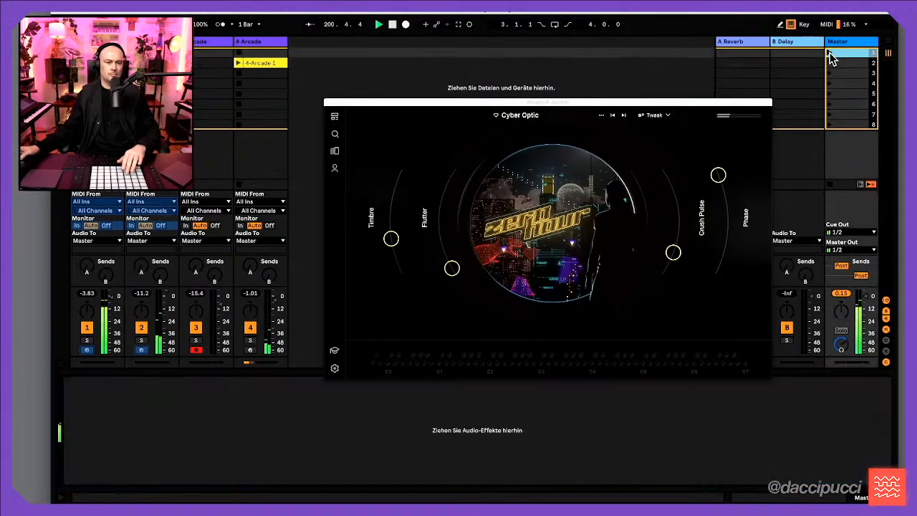
pyautogui.click(202, 43)
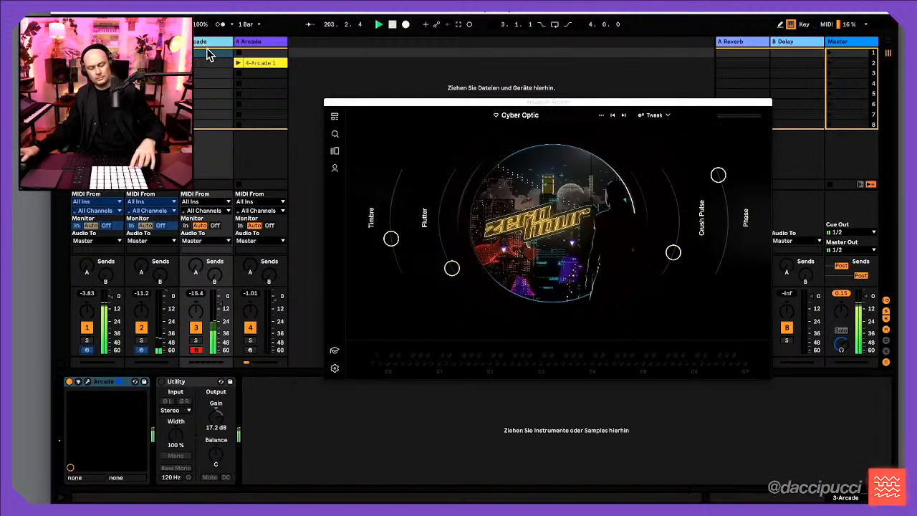
pyautogui.click(251, 44)
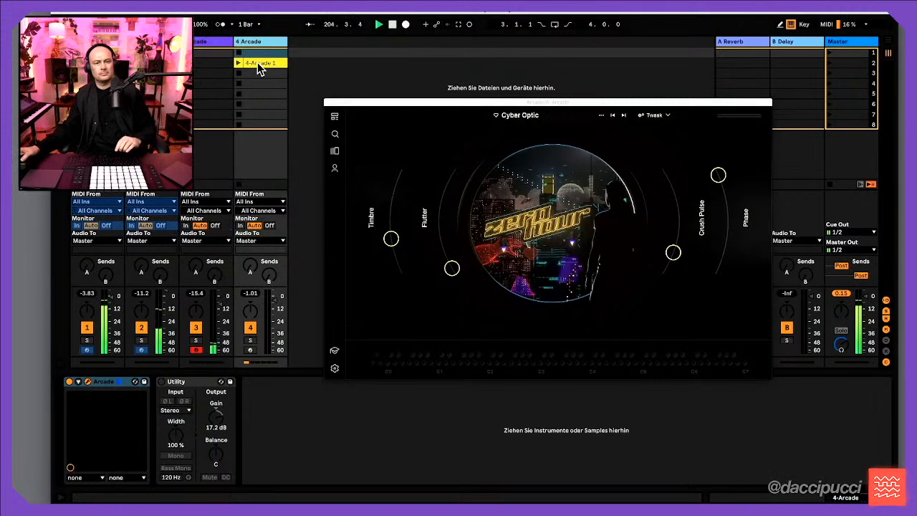
pyautogui.click(257, 62)
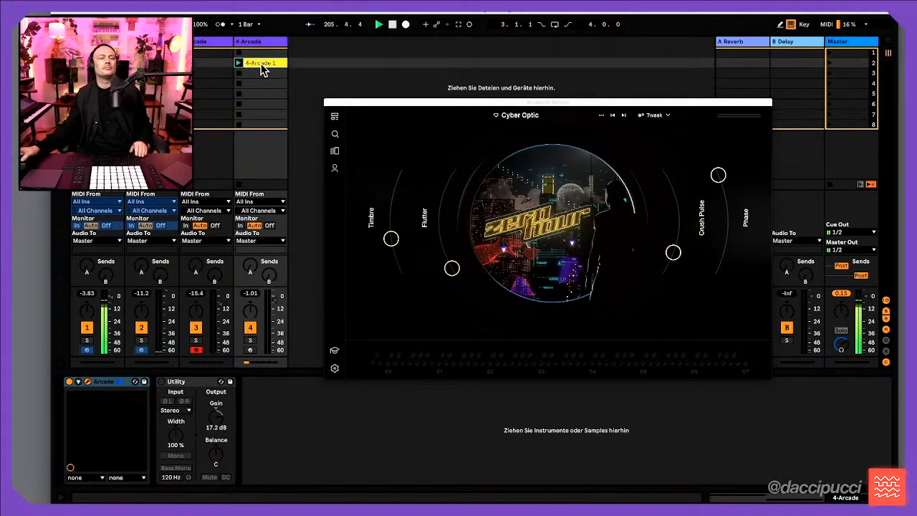
pyautogui.click(831, 63)
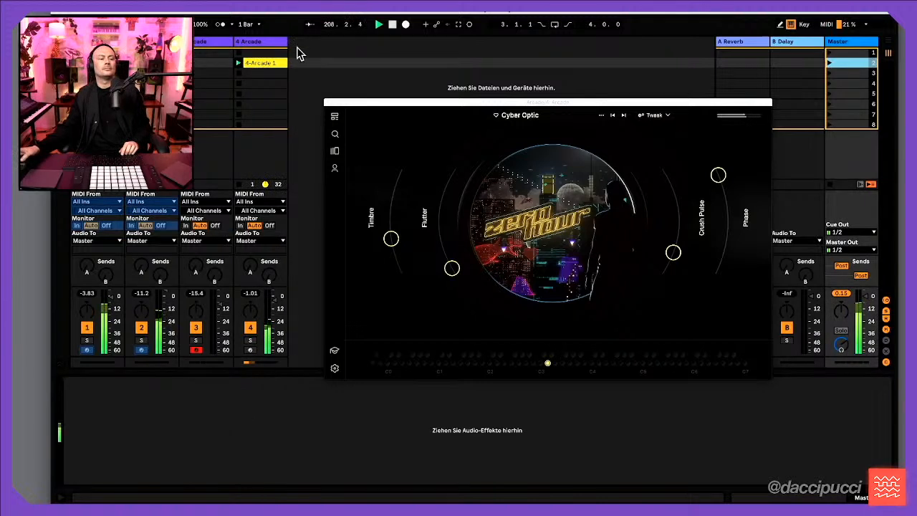
# Restart playback from the beginning with the third track selected, and save the set
pyautogui.click(211, 44)
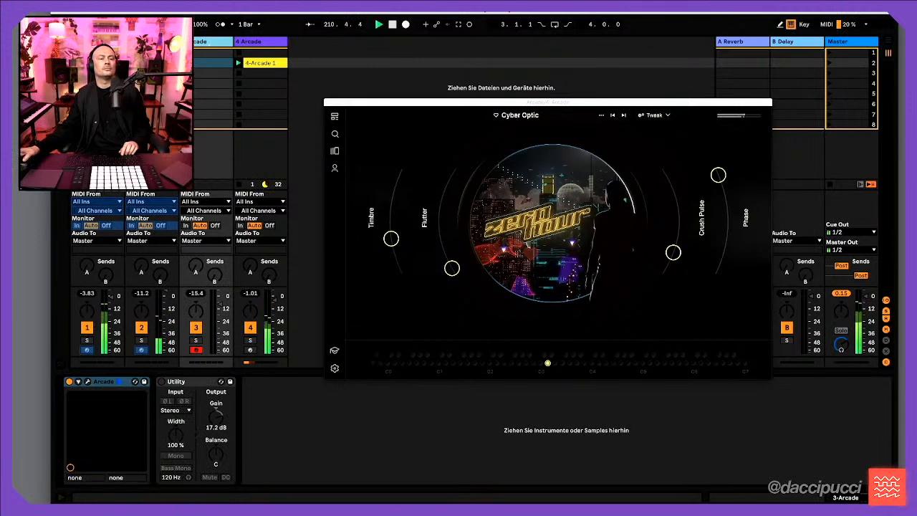
pyautogui.click(97, 52)
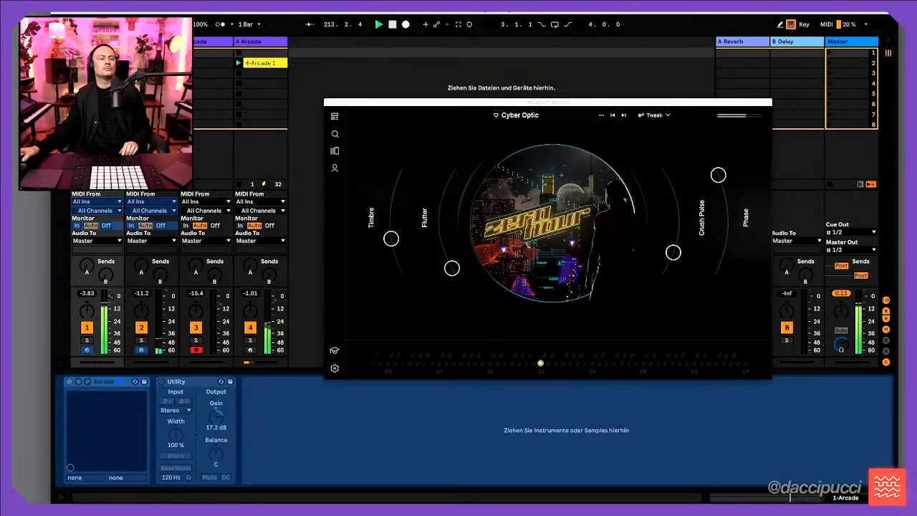
pyautogui.click(204, 45)
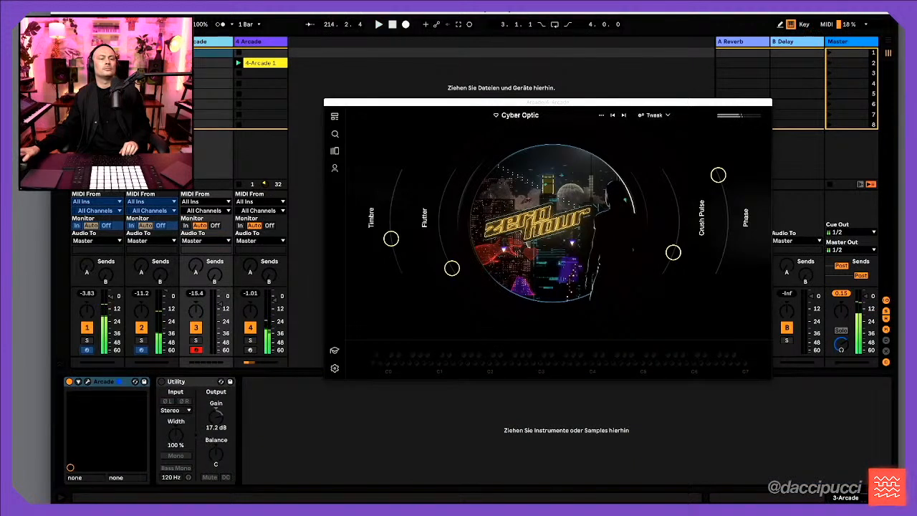
pyautogui.press('space')
pyautogui.click(151, 47)
pyautogui.click(199, 48)
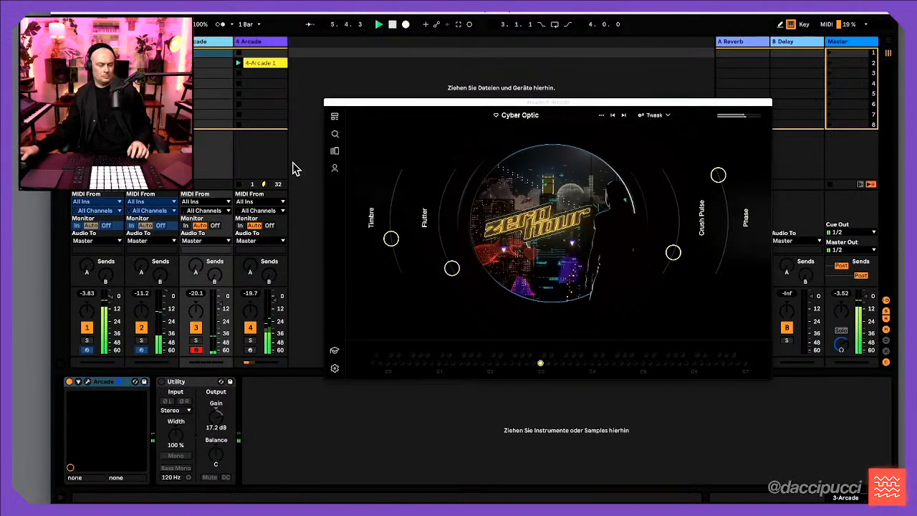
pyautogui.hotkey('ctrl', 's')
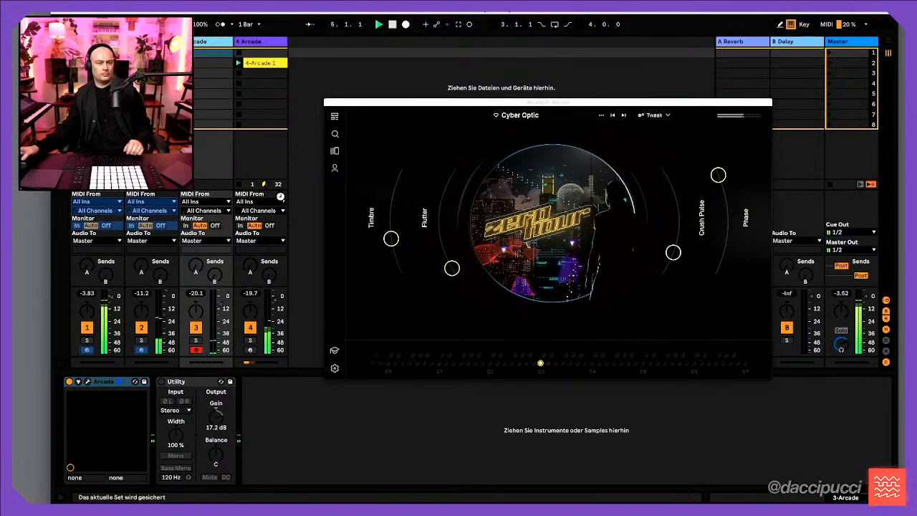
# Open Arcade on the third track and look through its Feed and the kits and samples in Your Stuff
pyautogui.click(88, 382)
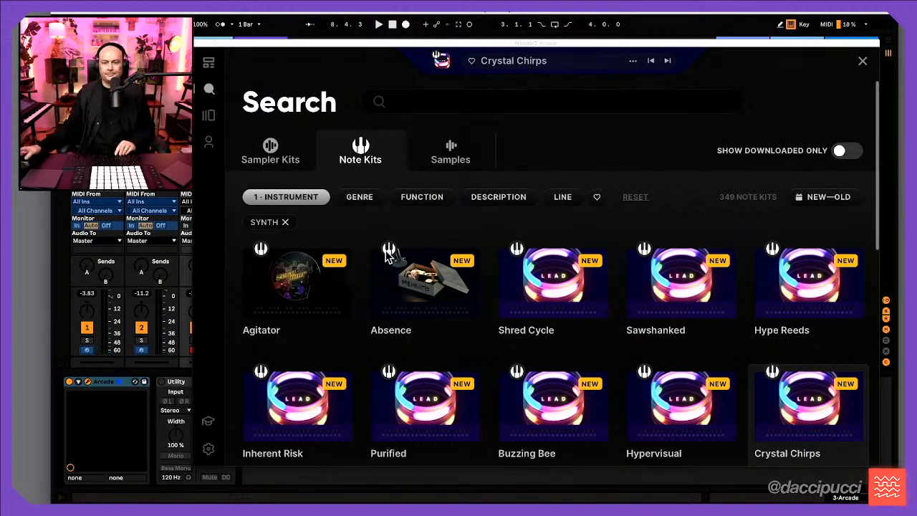
pyautogui.click(207, 66)
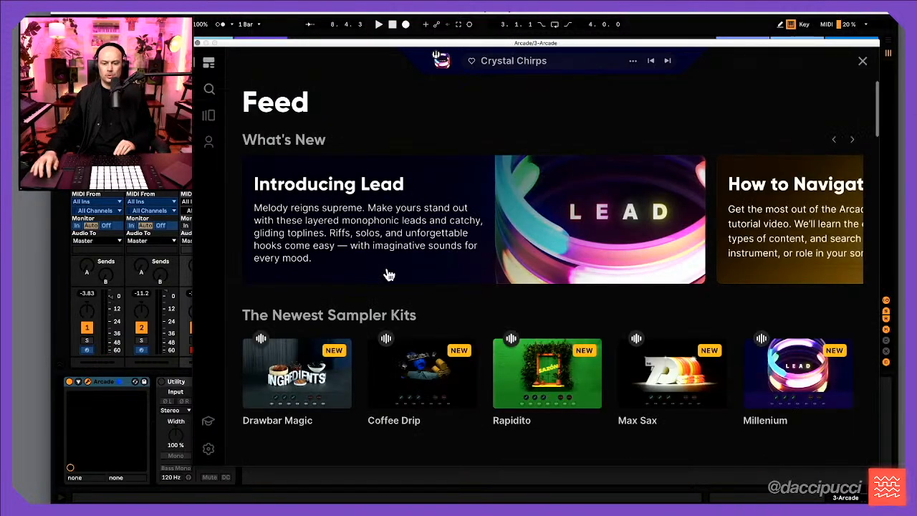
pyautogui.click(206, 120)
pyautogui.click(209, 146)
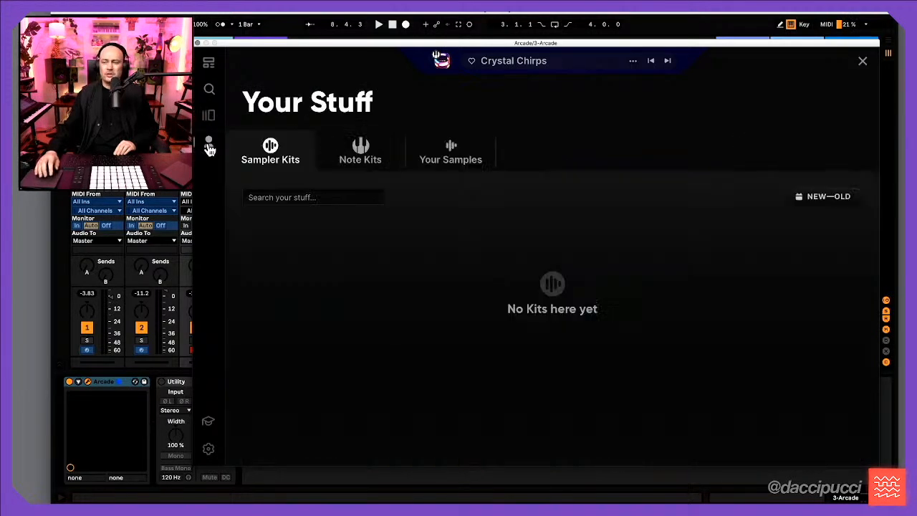
pyautogui.click(465, 161)
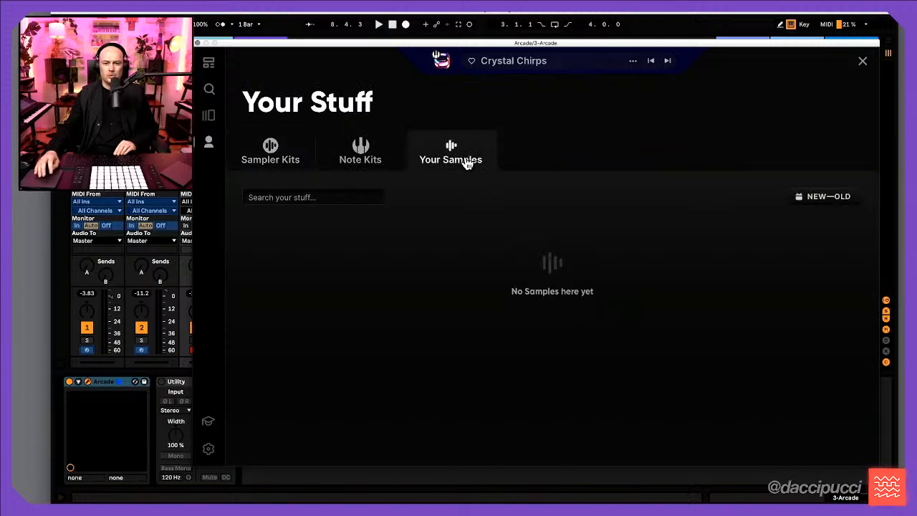
pyautogui.click(369, 160)
pyautogui.click(276, 160)
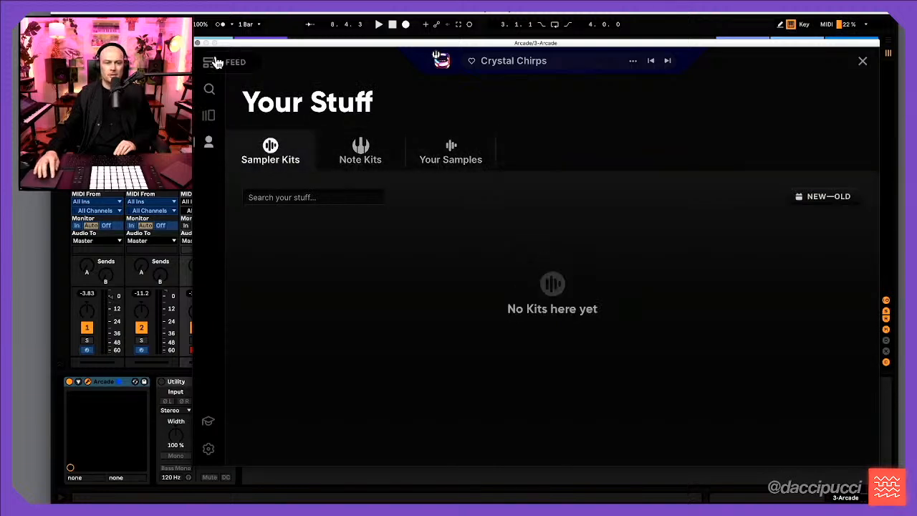
# Browse Arcade's Lines and open the Memento line
pyautogui.click(209, 64)
pyautogui.click(209, 88)
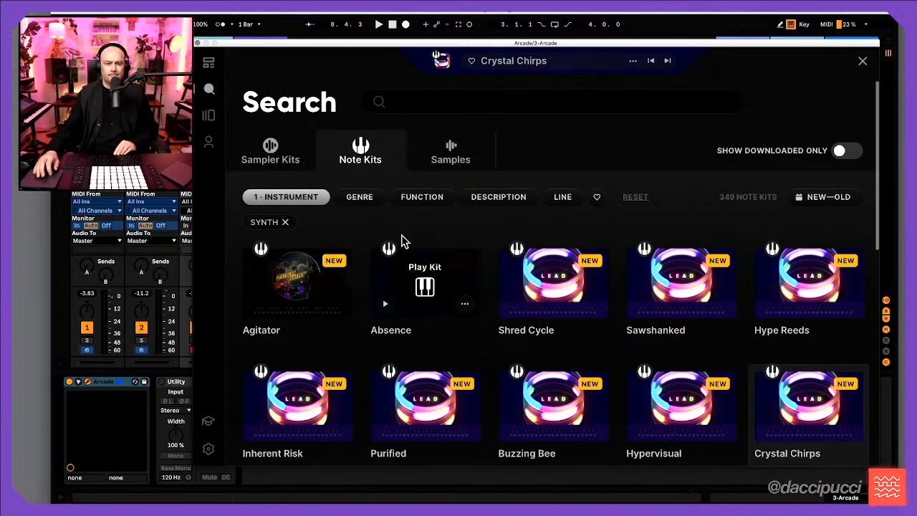
pyautogui.click(209, 115)
pyautogui.scroll(-2, 496, 248)
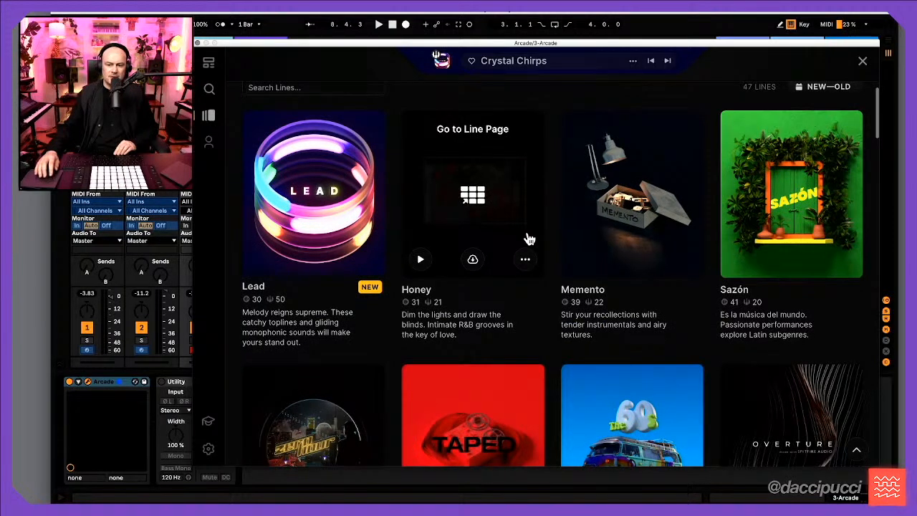
pyautogui.click(623, 232)
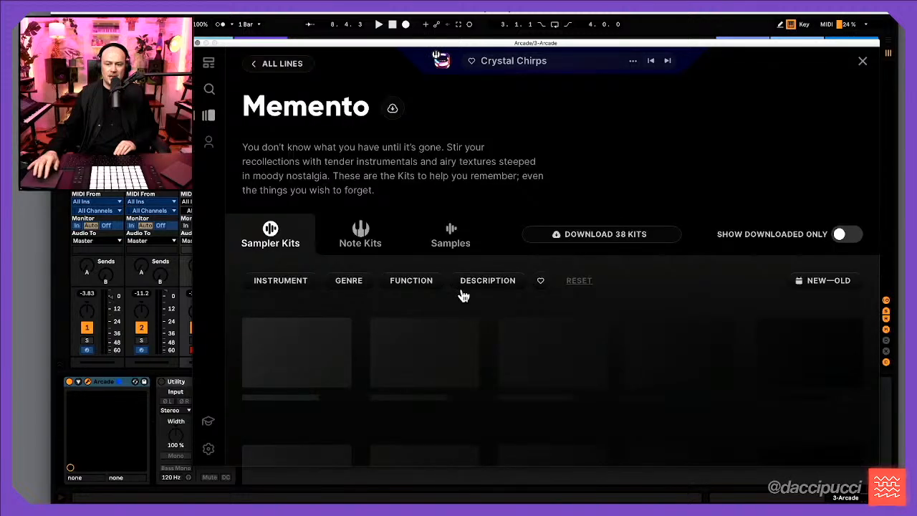
# Preview Memento's Distance Between Us, Better With You and Flying High sampler kits
pyautogui.click(256, 367)
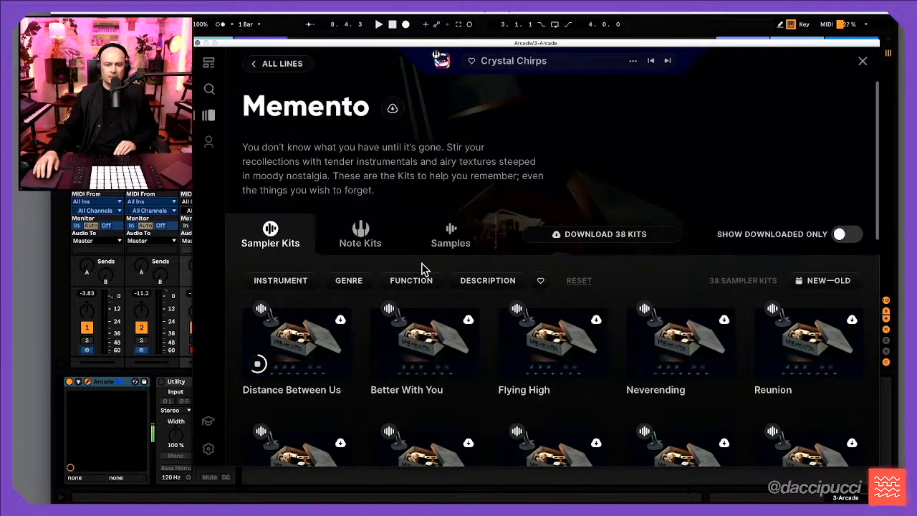
pyautogui.click(386, 365)
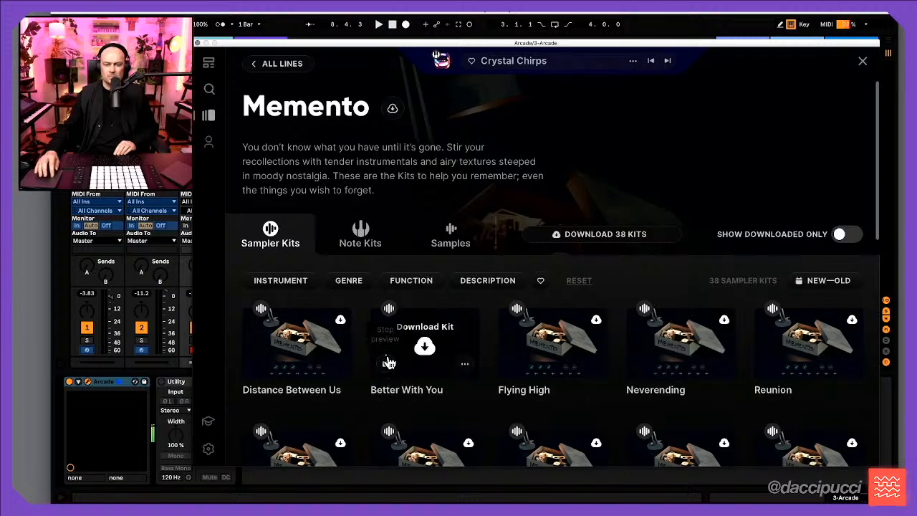
pyautogui.click(515, 366)
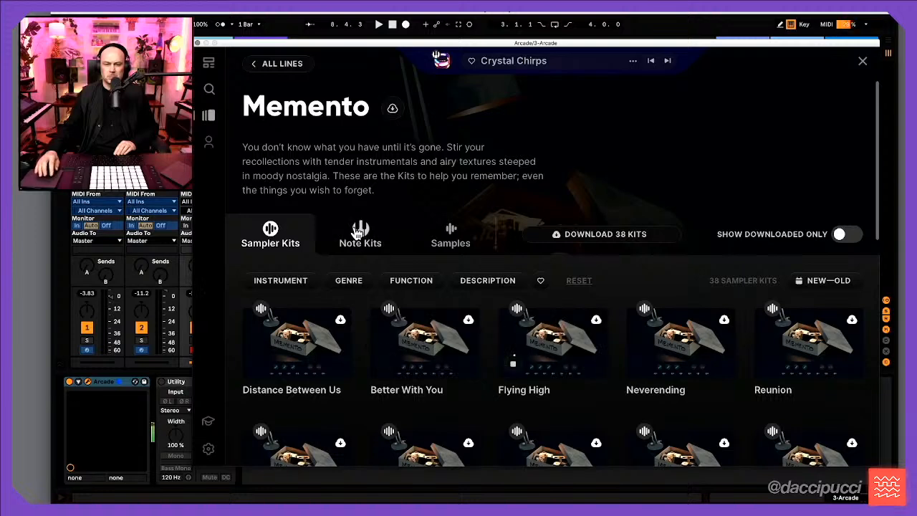
# Show Memento's note kits and preview Remembering, Resolve and Surrender
pyautogui.click(358, 229)
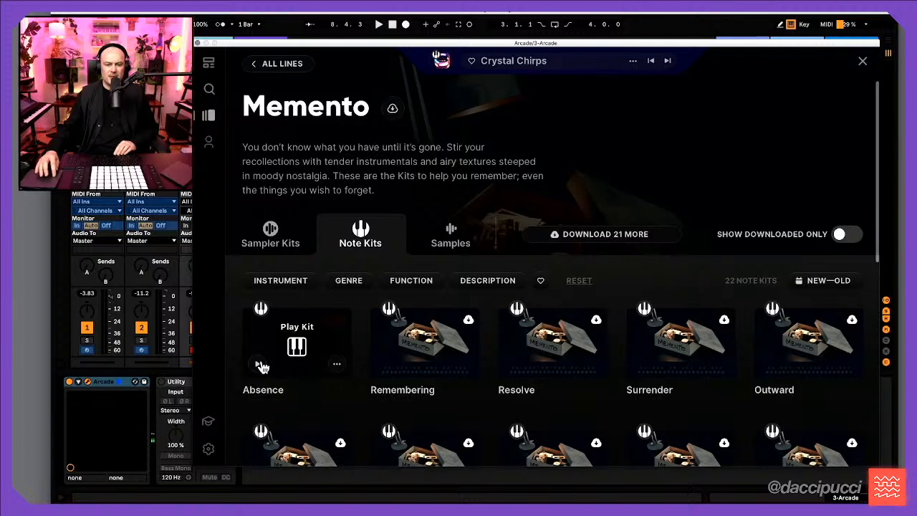
pyautogui.click(387, 367)
pyautogui.click(513, 363)
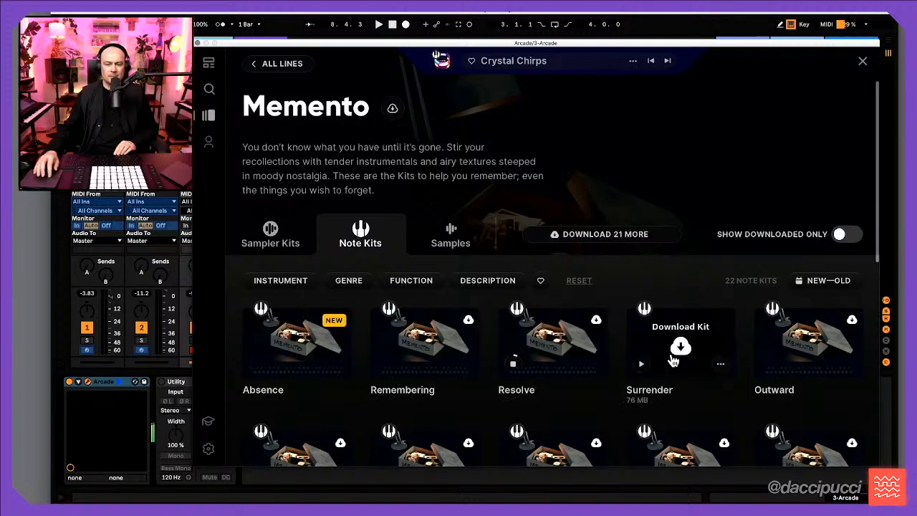
pyautogui.click(641, 363)
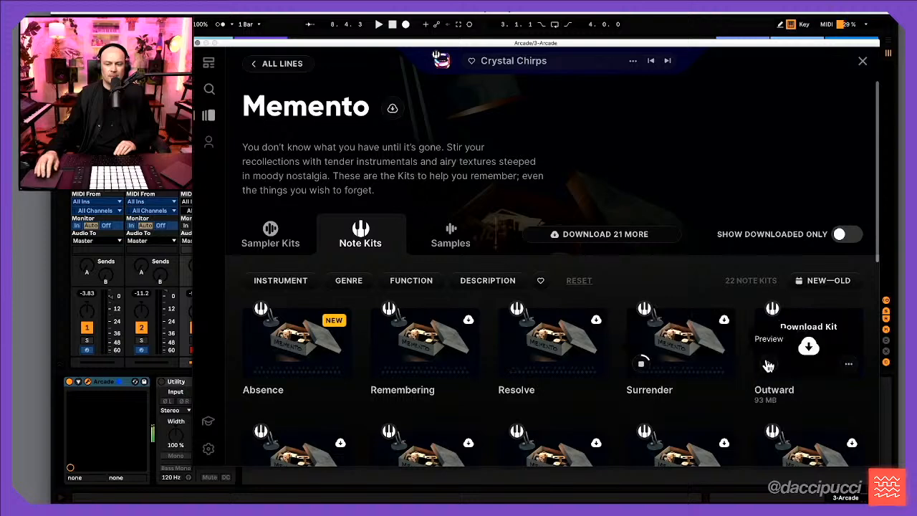
# Preview the With Regrets, Warm and Fuzzy, Somewhere Nice and Left Without note kits, and download and load Somewhere Nice on the third track
pyautogui.scroll(-1, 767, 366)
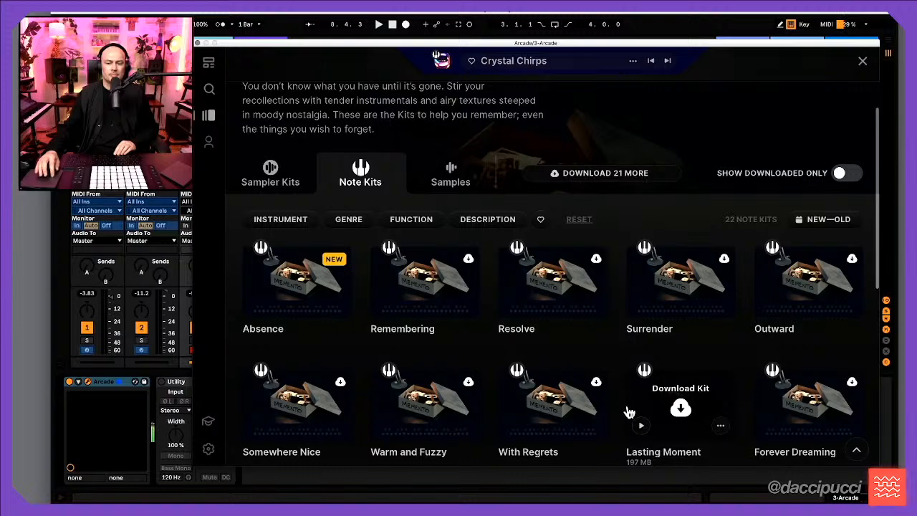
pyautogui.click(512, 425)
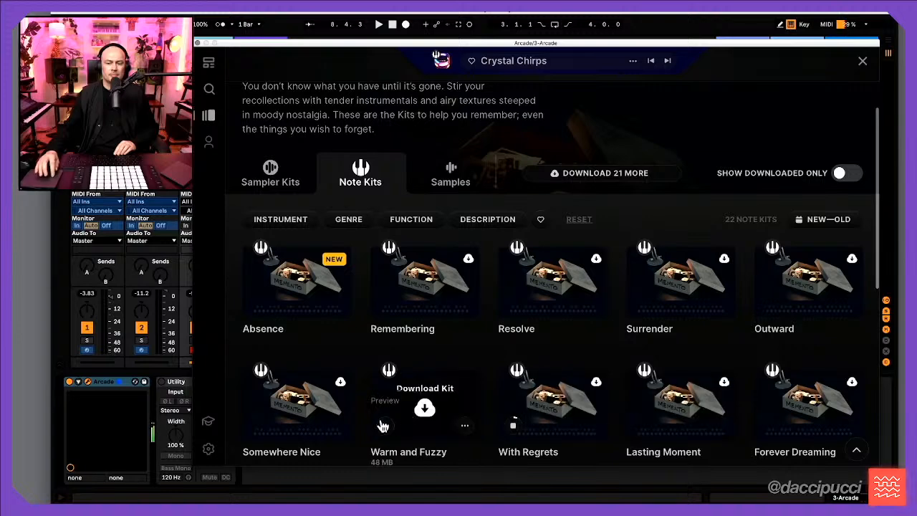
pyautogui.click(384, 428)
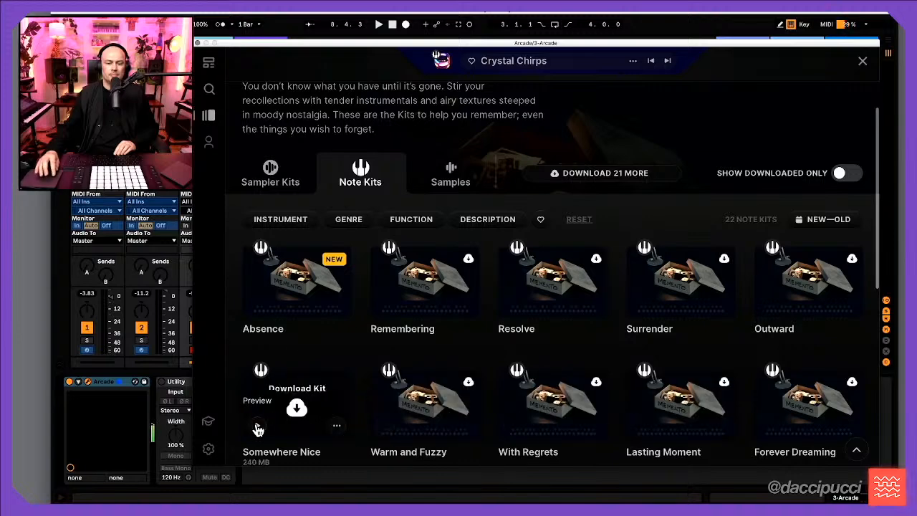
pyautogui.click(258, 429)
pyautogui.scroll(-3, 302, 358)
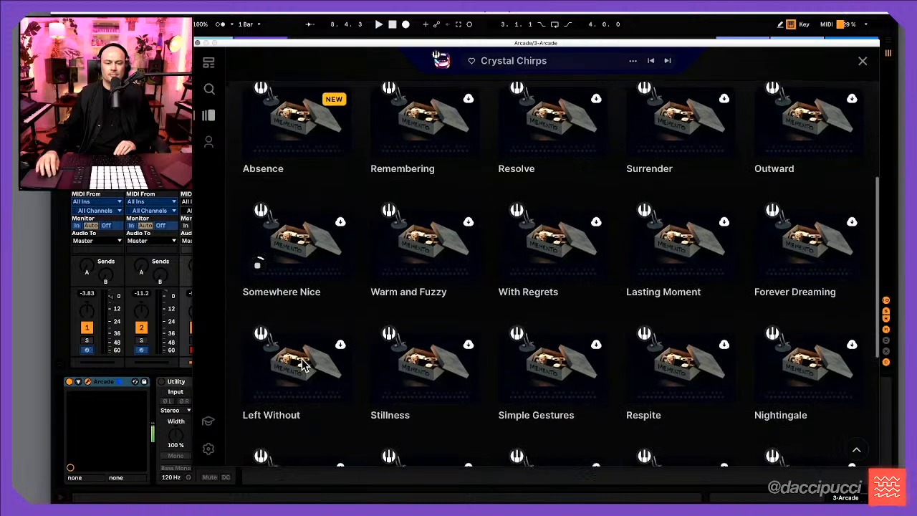
pyautogui.click(257, 387)
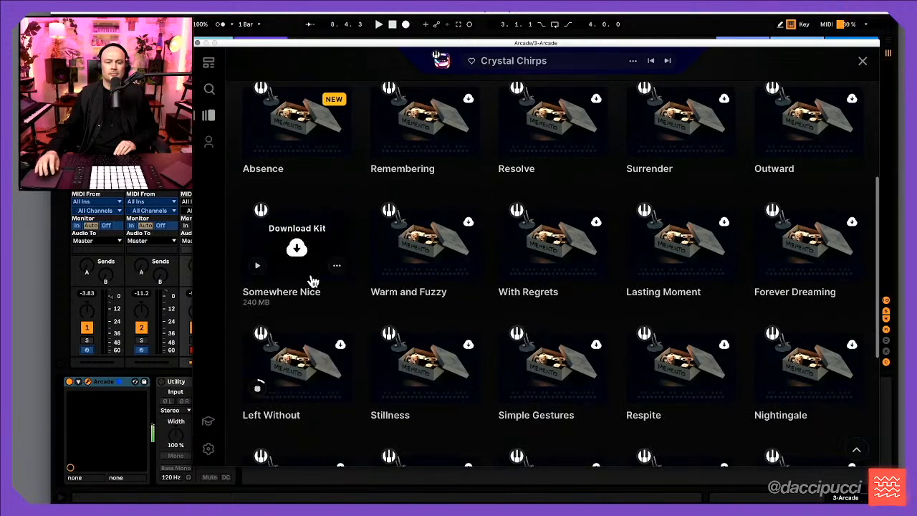
pyautogui.click(297, 248)
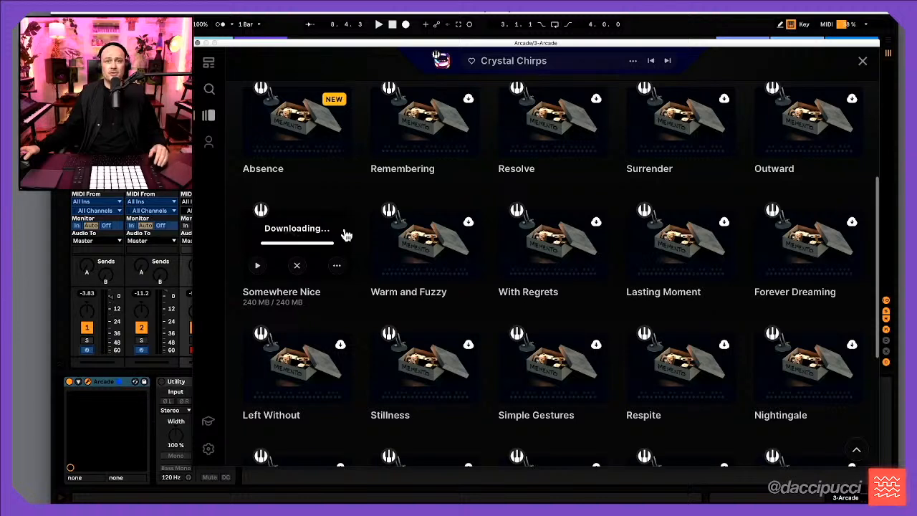
pyautogui.click(306, 250)
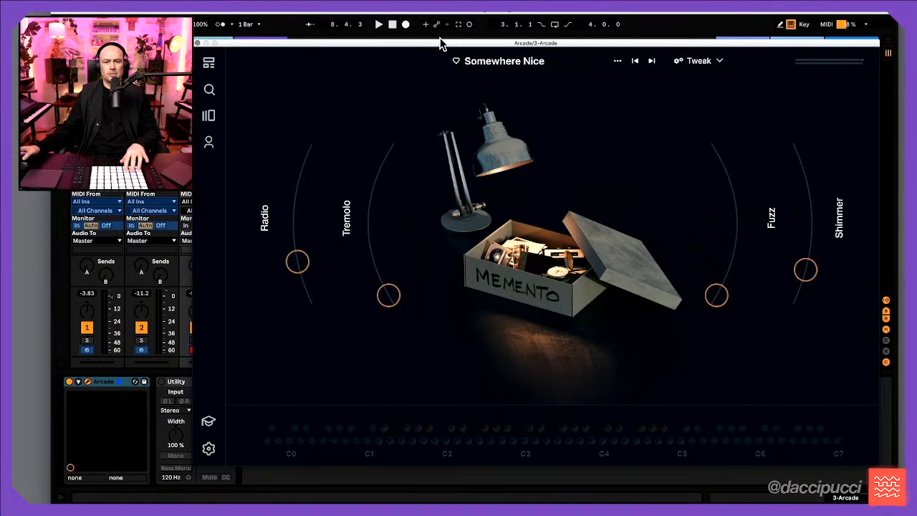
# Move the third track's Arcade window clear of the mixer and arm the fourth track for recording
pyautogui.moveTo(441, 44); pyautogui.dragTo(552, 43)
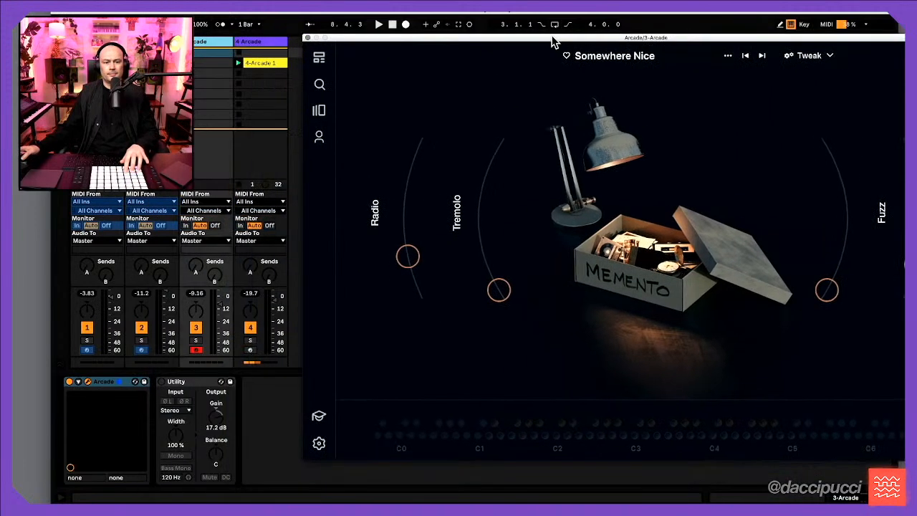
pyautogui.click(250, 350)
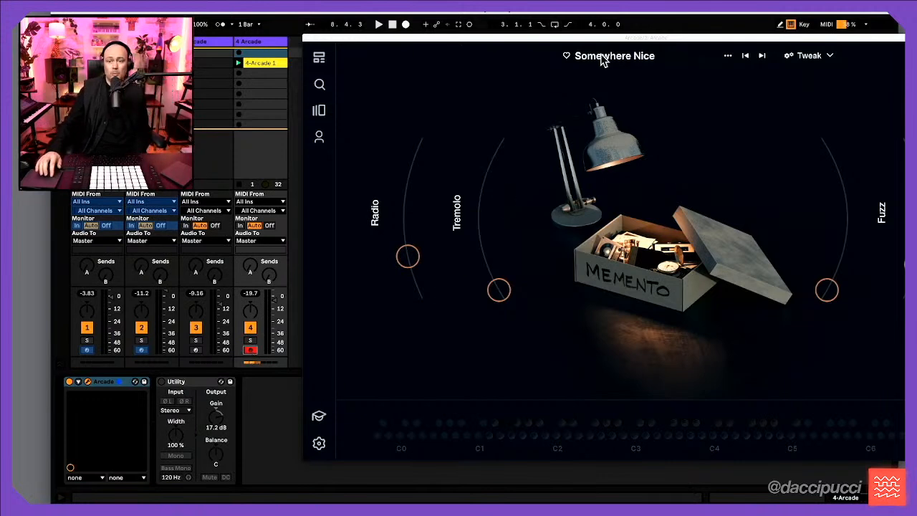
pyautogui.moveTo(608, 41); pyautogui.dragTo(493, 47)
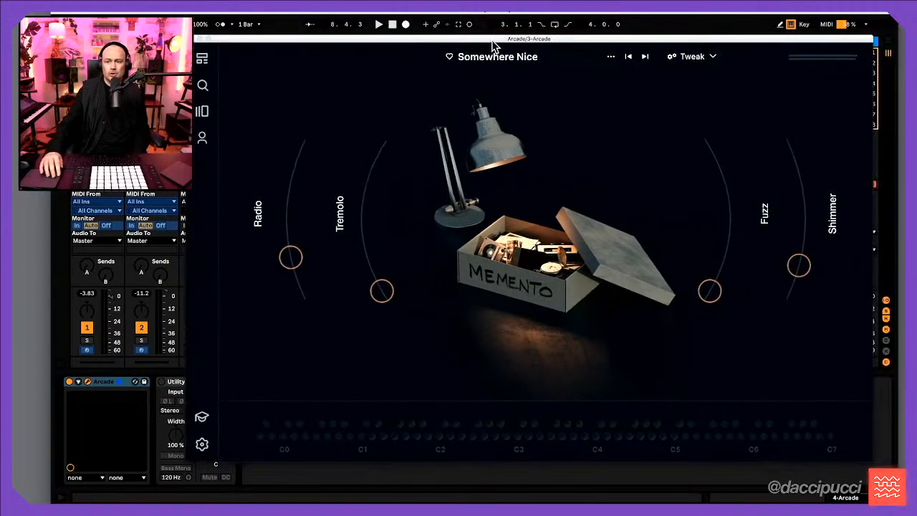
# Switch the third track's Arcade between the adjacent Absence and Somewhere Nice note kits, ending on Somewhere Nice
pyautogui.click(629, 58)
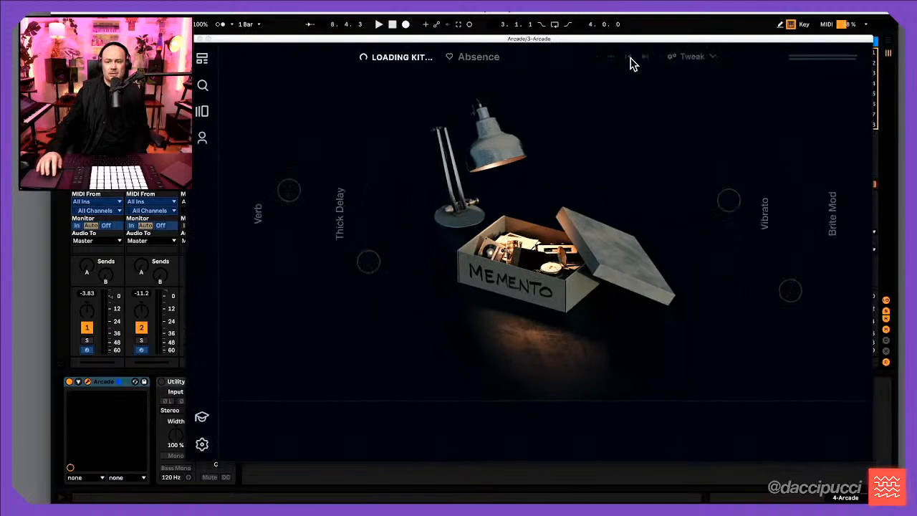
pyautogui.click(643, 59)
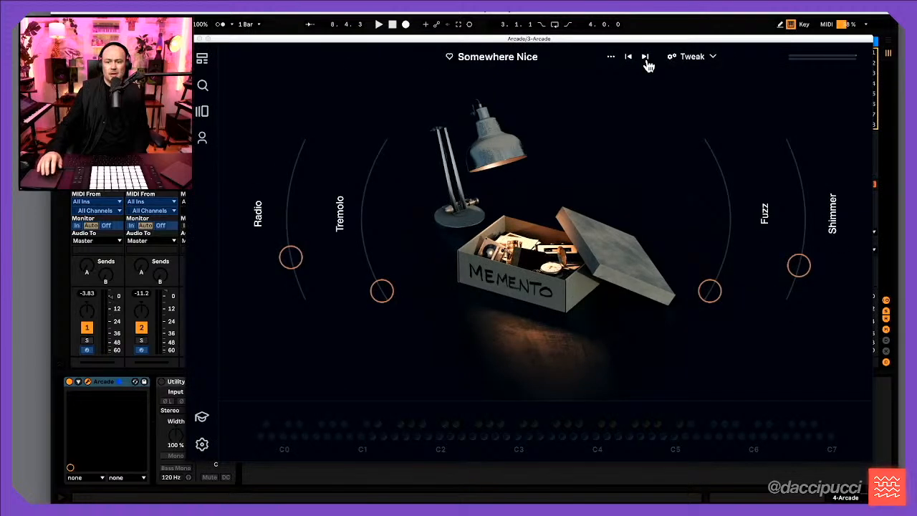
pyautogui.click(645, 59)
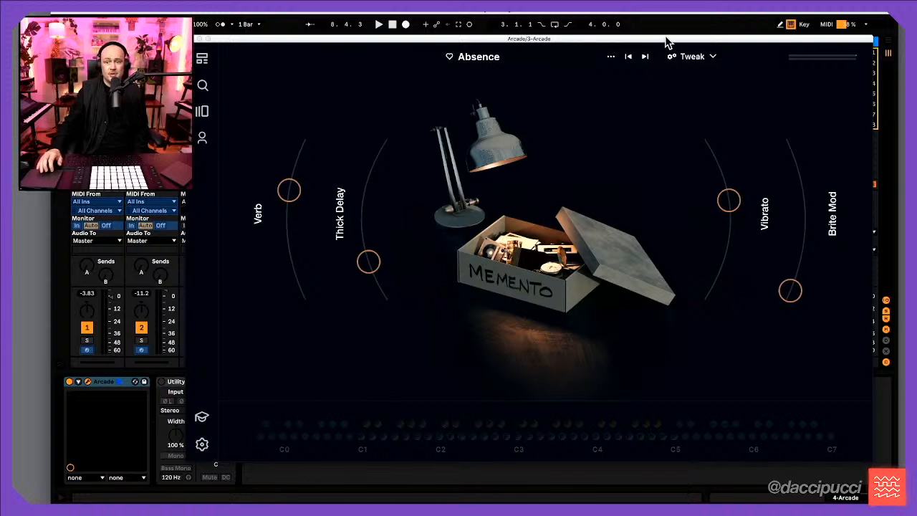
pyautogui.click(644, 57)
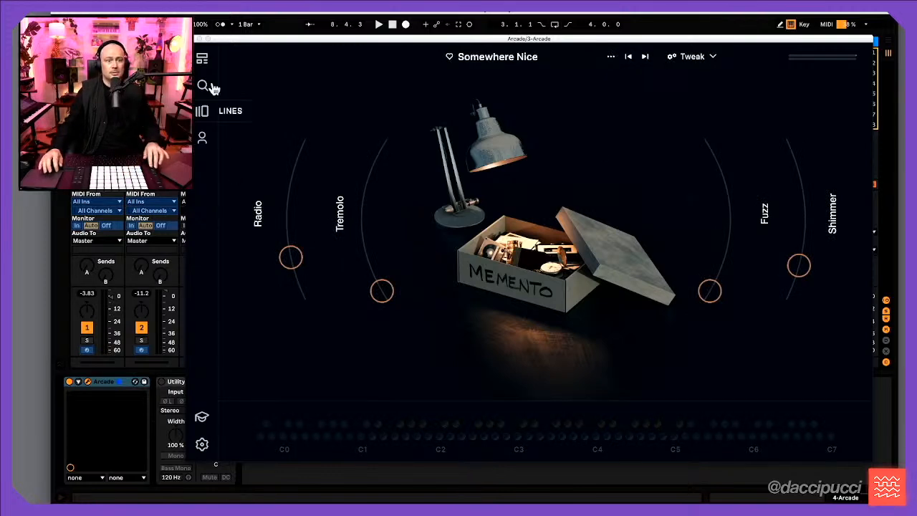
# Close the Somewhere Nice and Cyber Optic Arcade windows and start a new Live set without saving the changes to Arcade Stream
pyautogui.click(197, 41)
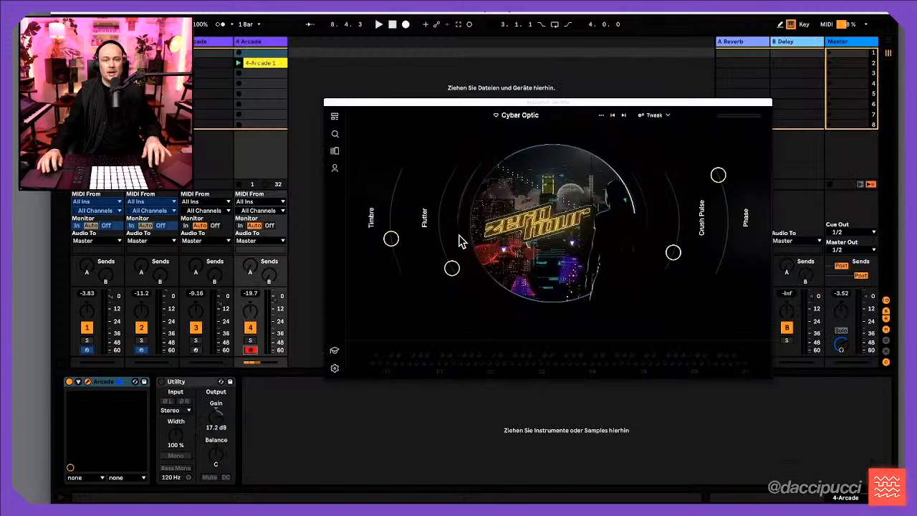
pyautogui.moveTo(394, 105); pyautogui.dragTo(394, 104)
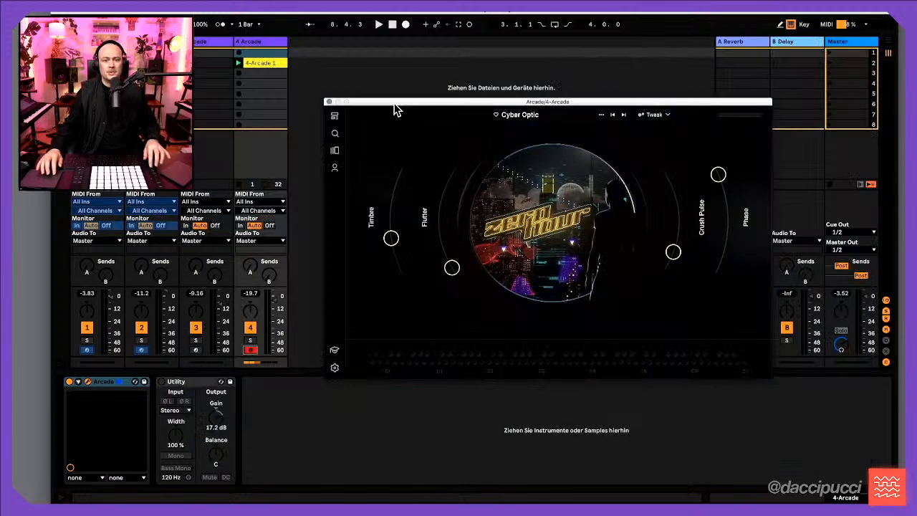
pyautogui.click(327, 102)
pyautogui.press('super+n')
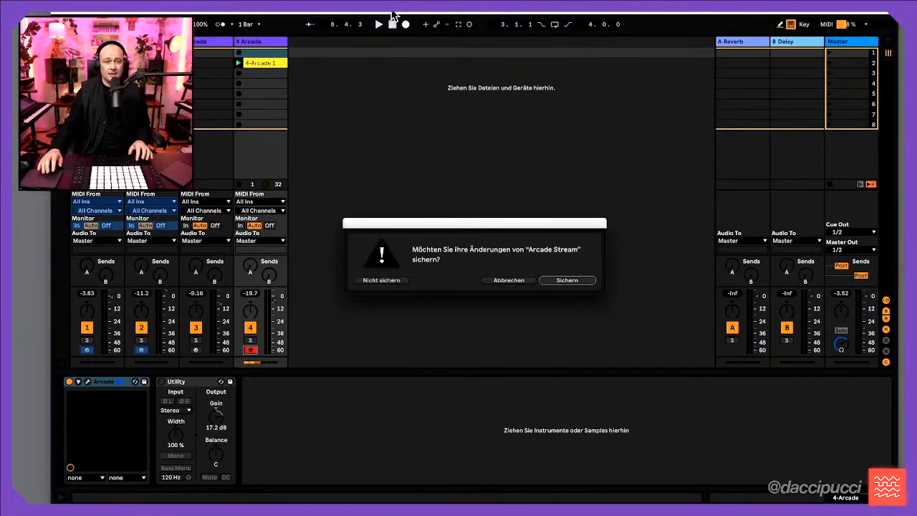
pyautogui.click(399, 280)
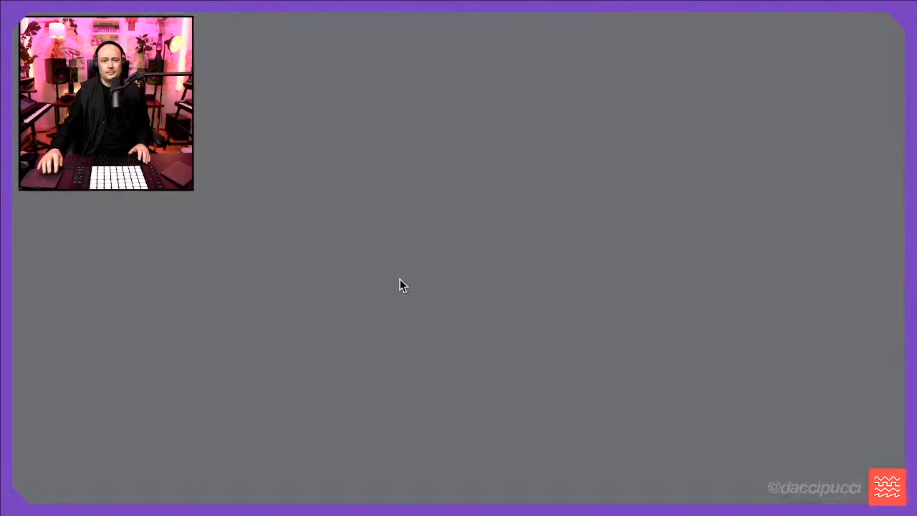